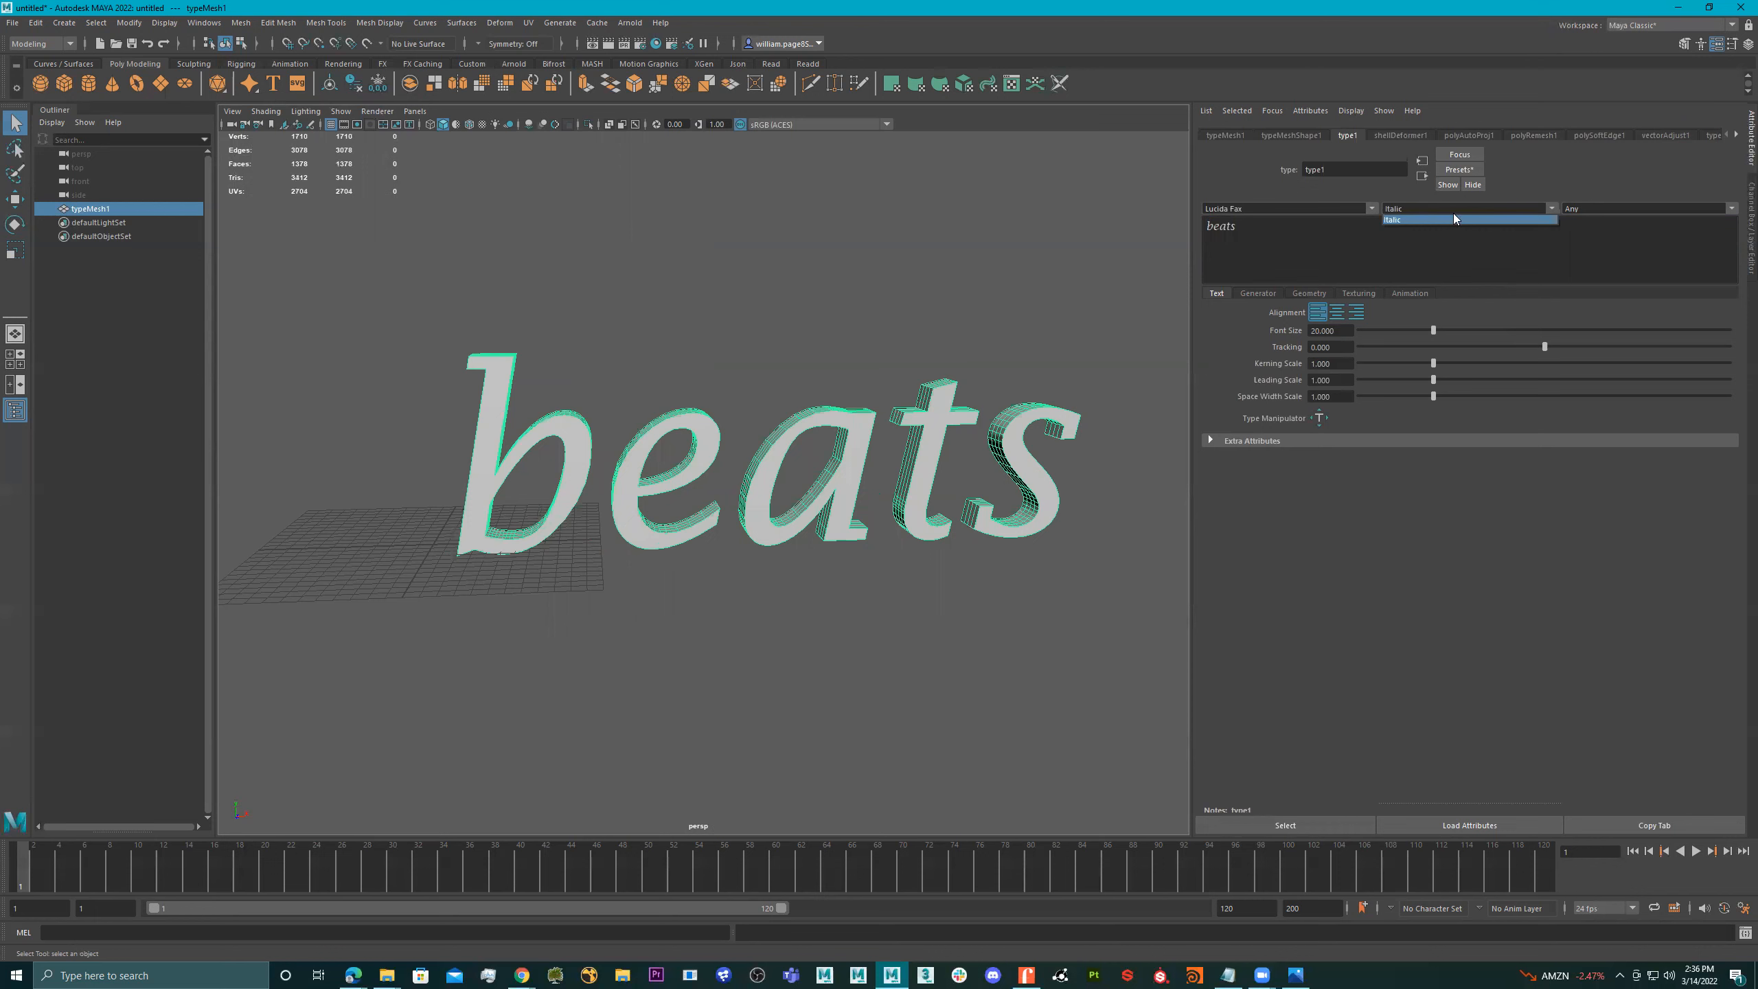
# Step: Set the writing system of the "beats" text to Greek and apply it to the 3D type
pyautogui.click(1732, 208)
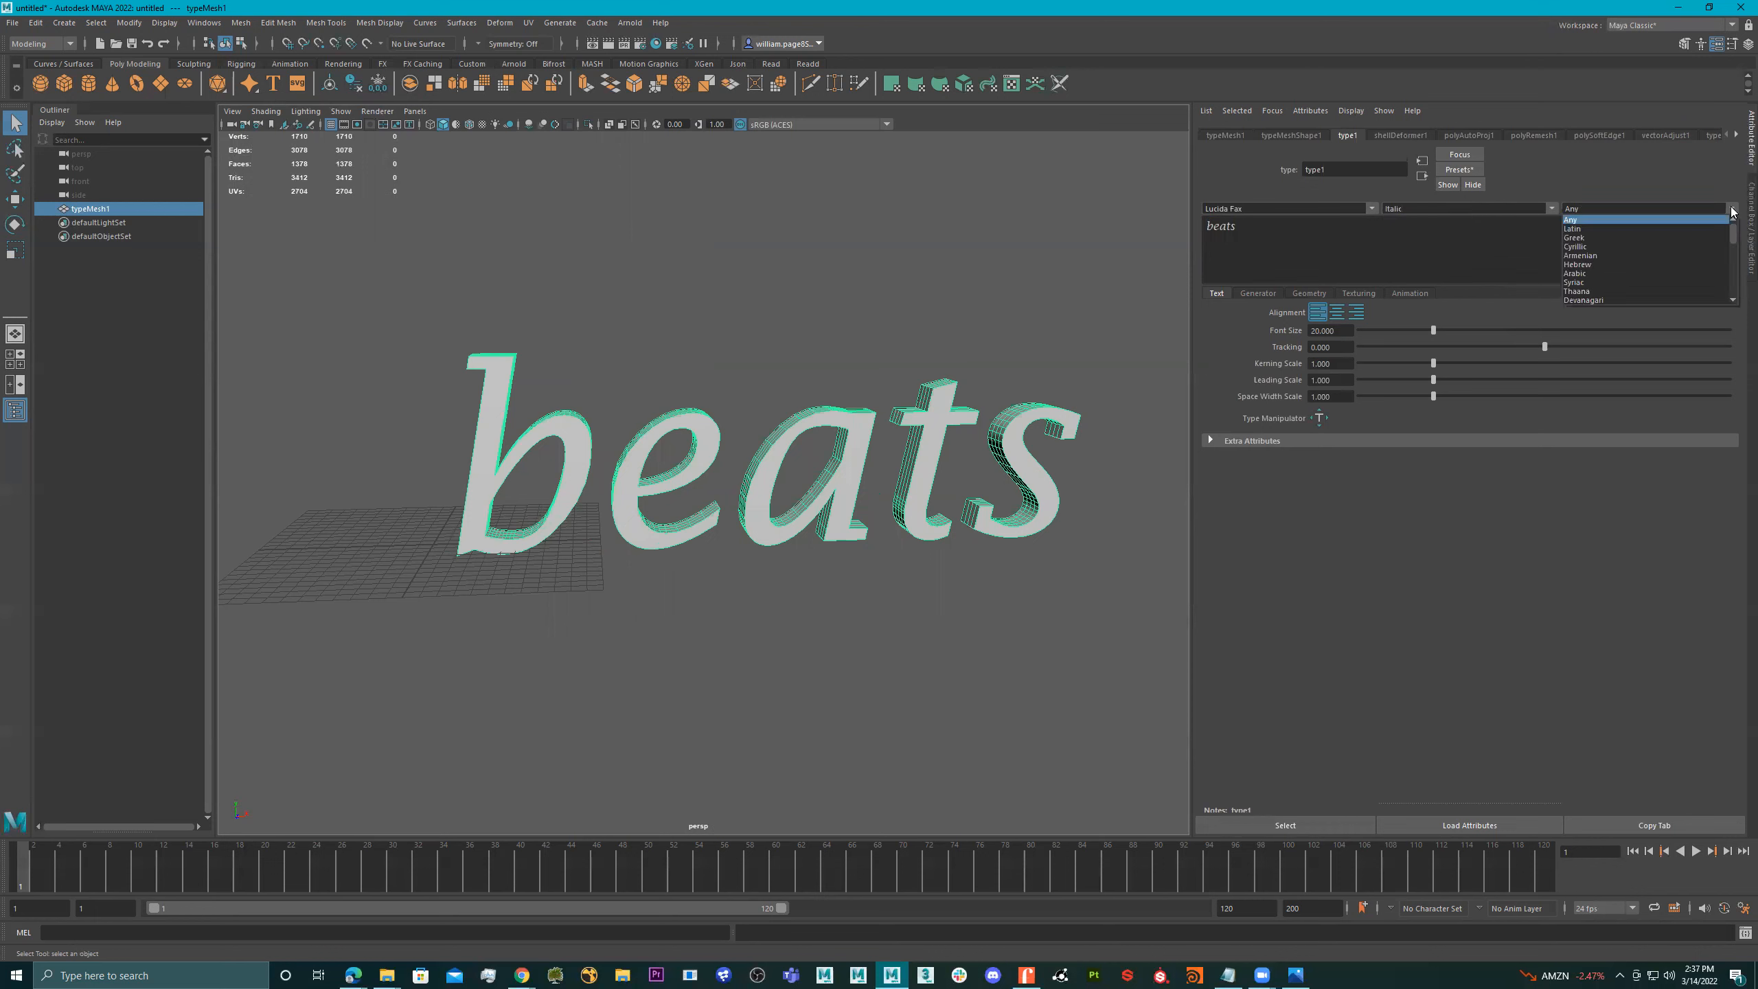
pyautogui.click(1640, 237)
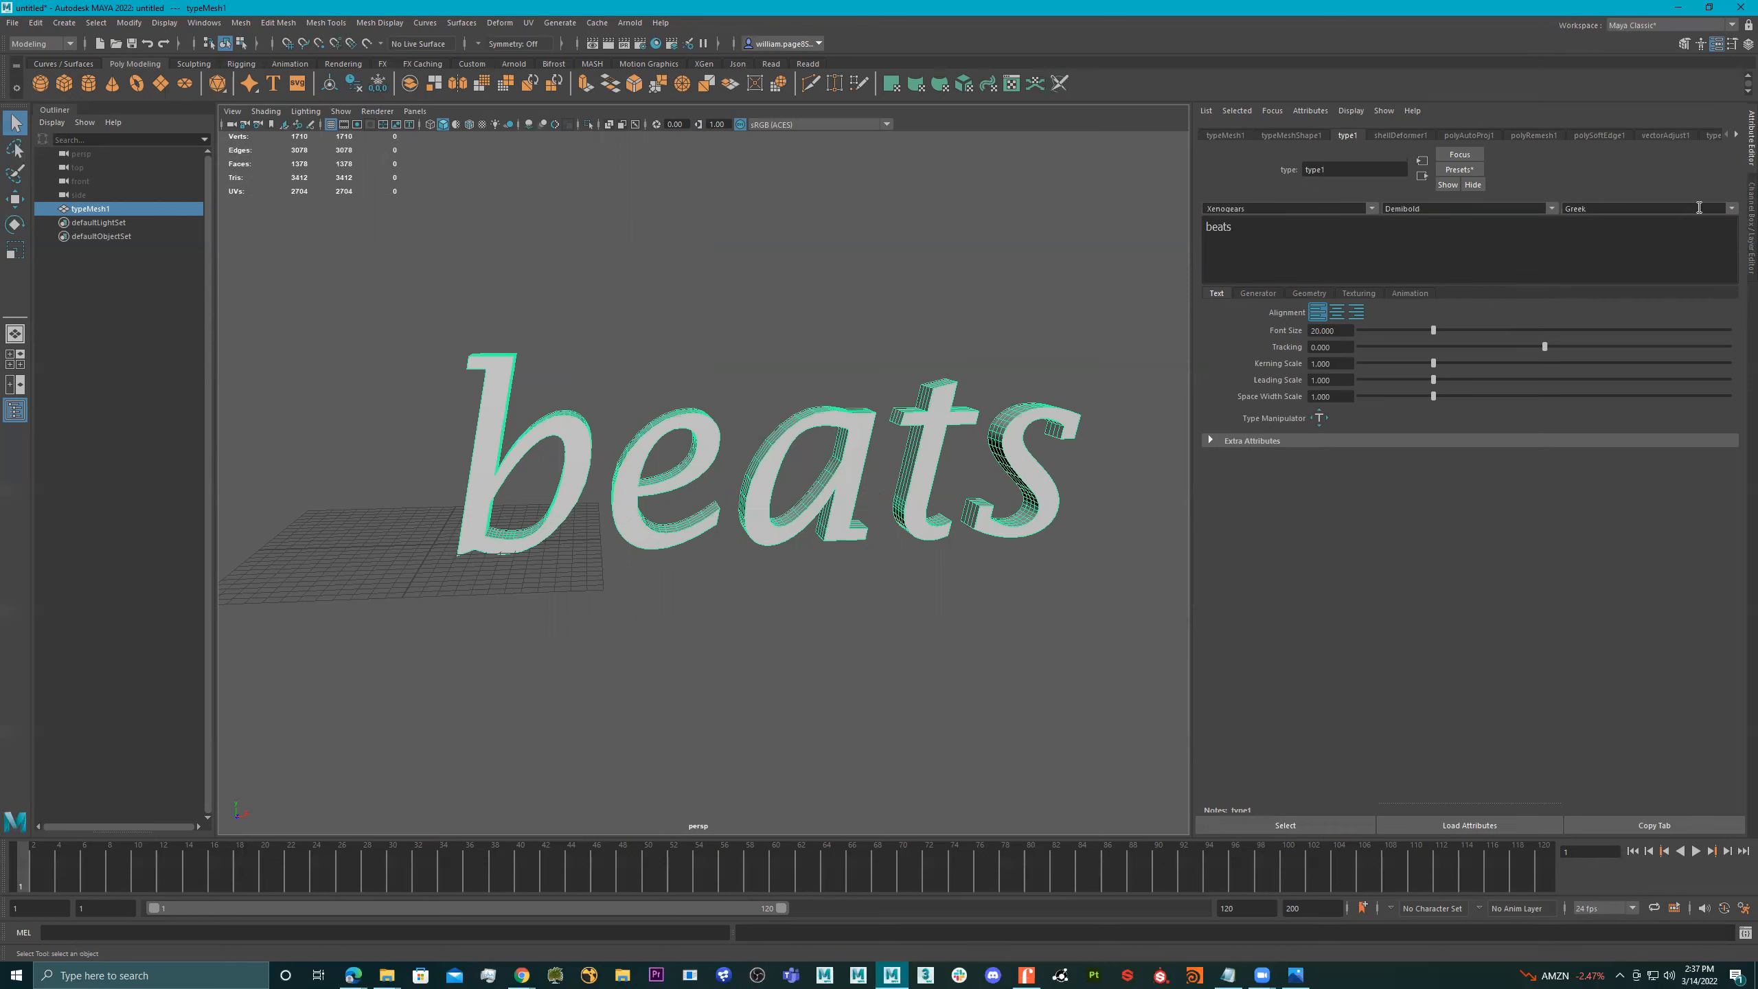
pyautogui.click(1612, 237)
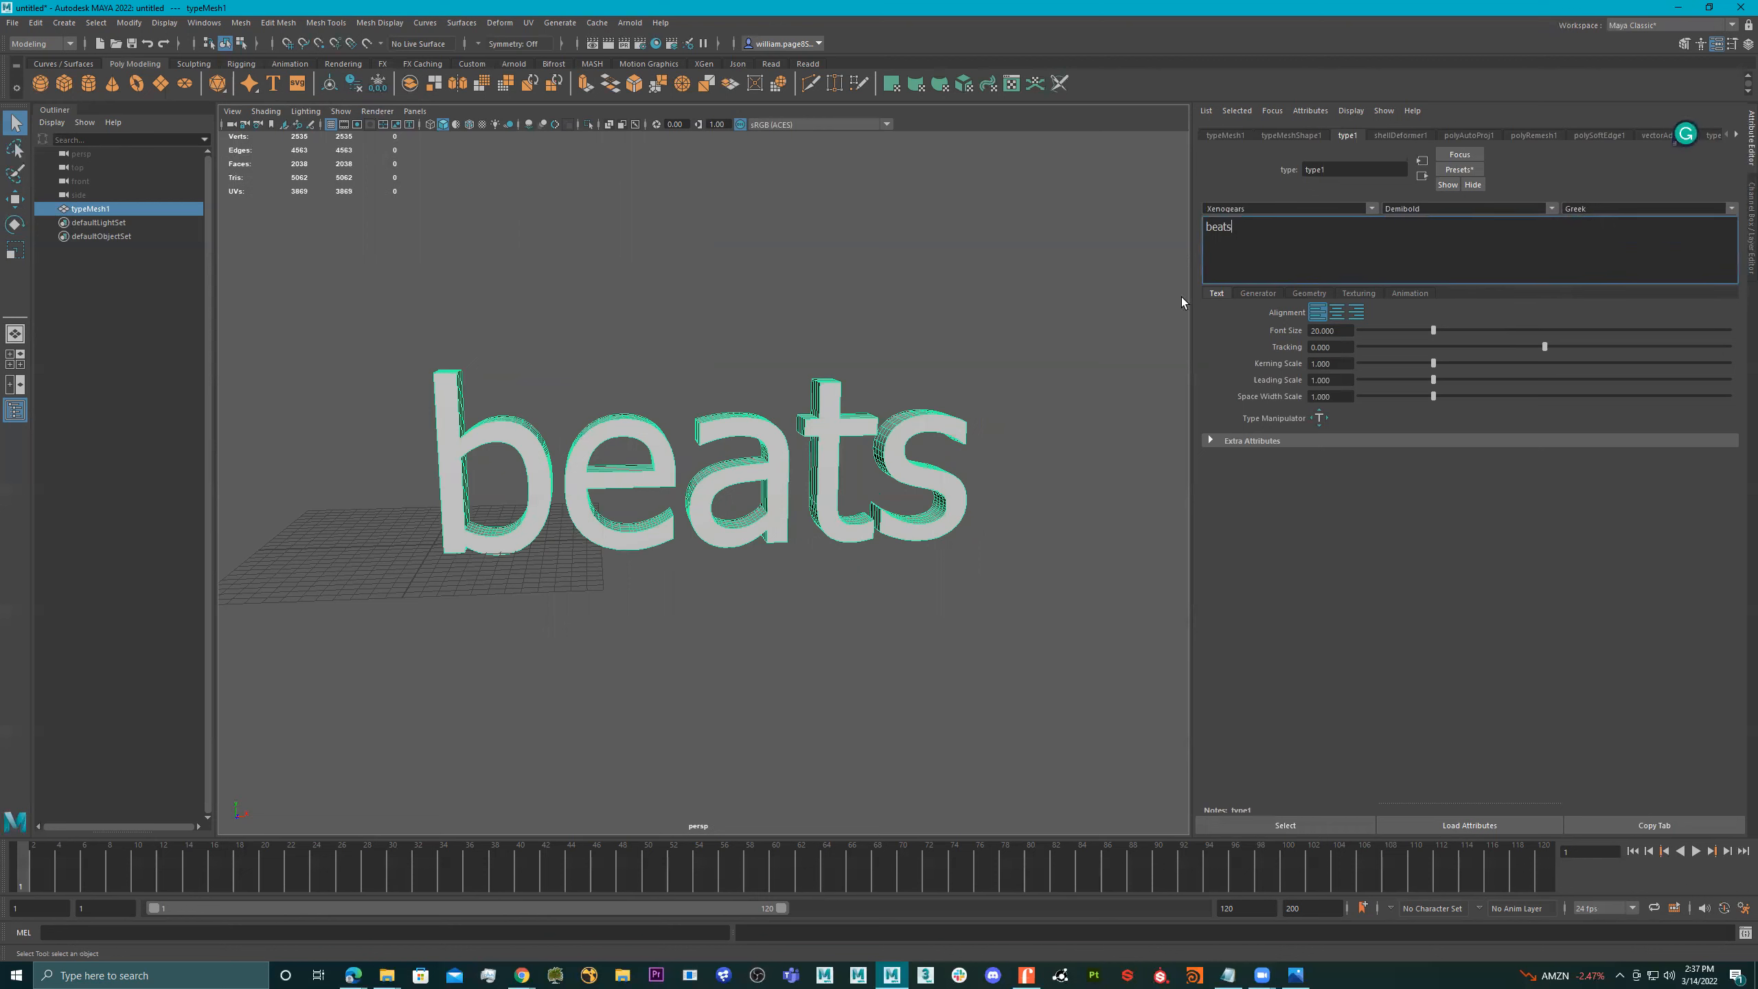
pyautogui.keyDown('alt'); pyautogui.moveTo(1032, 350); pyautogui.dragTo(1007, 346); pyautogui.keyUp('alt')
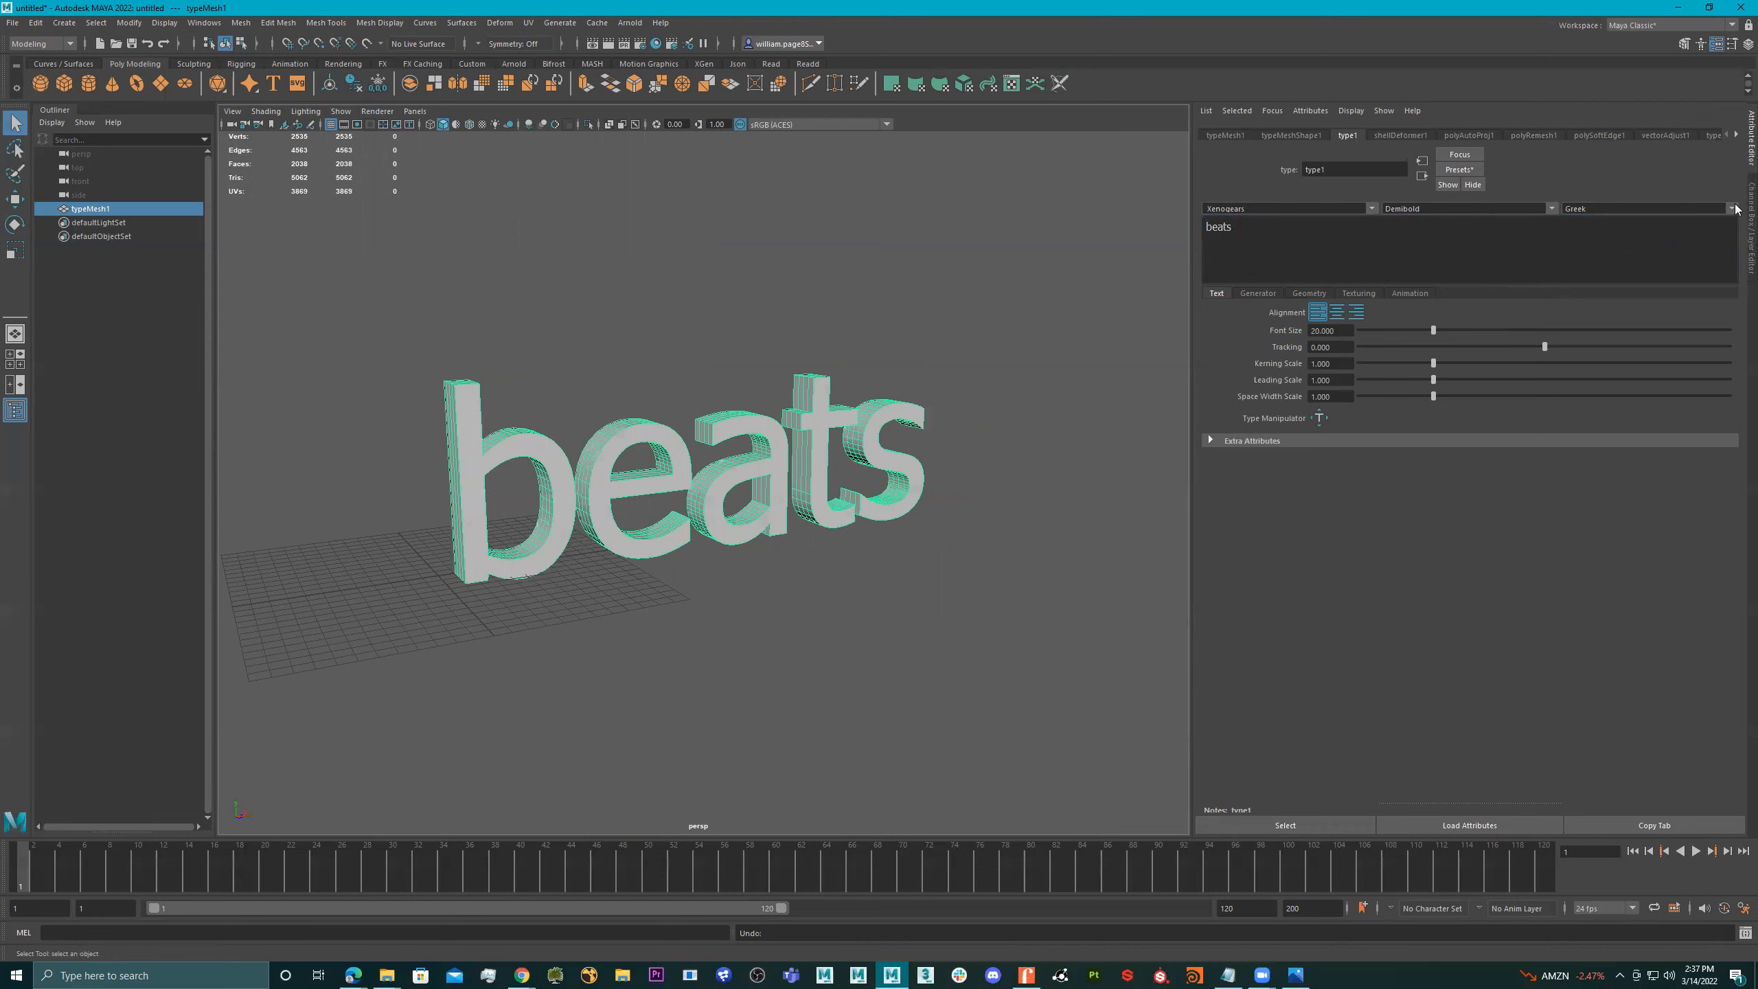
# Step: Try the Any writing system for the text and revert it to Greek
pyautogui.click(1734, 209)
pyautogui.scroll(-5, 1667, 265)
pyautogui.scroll(5, 1662, 264)
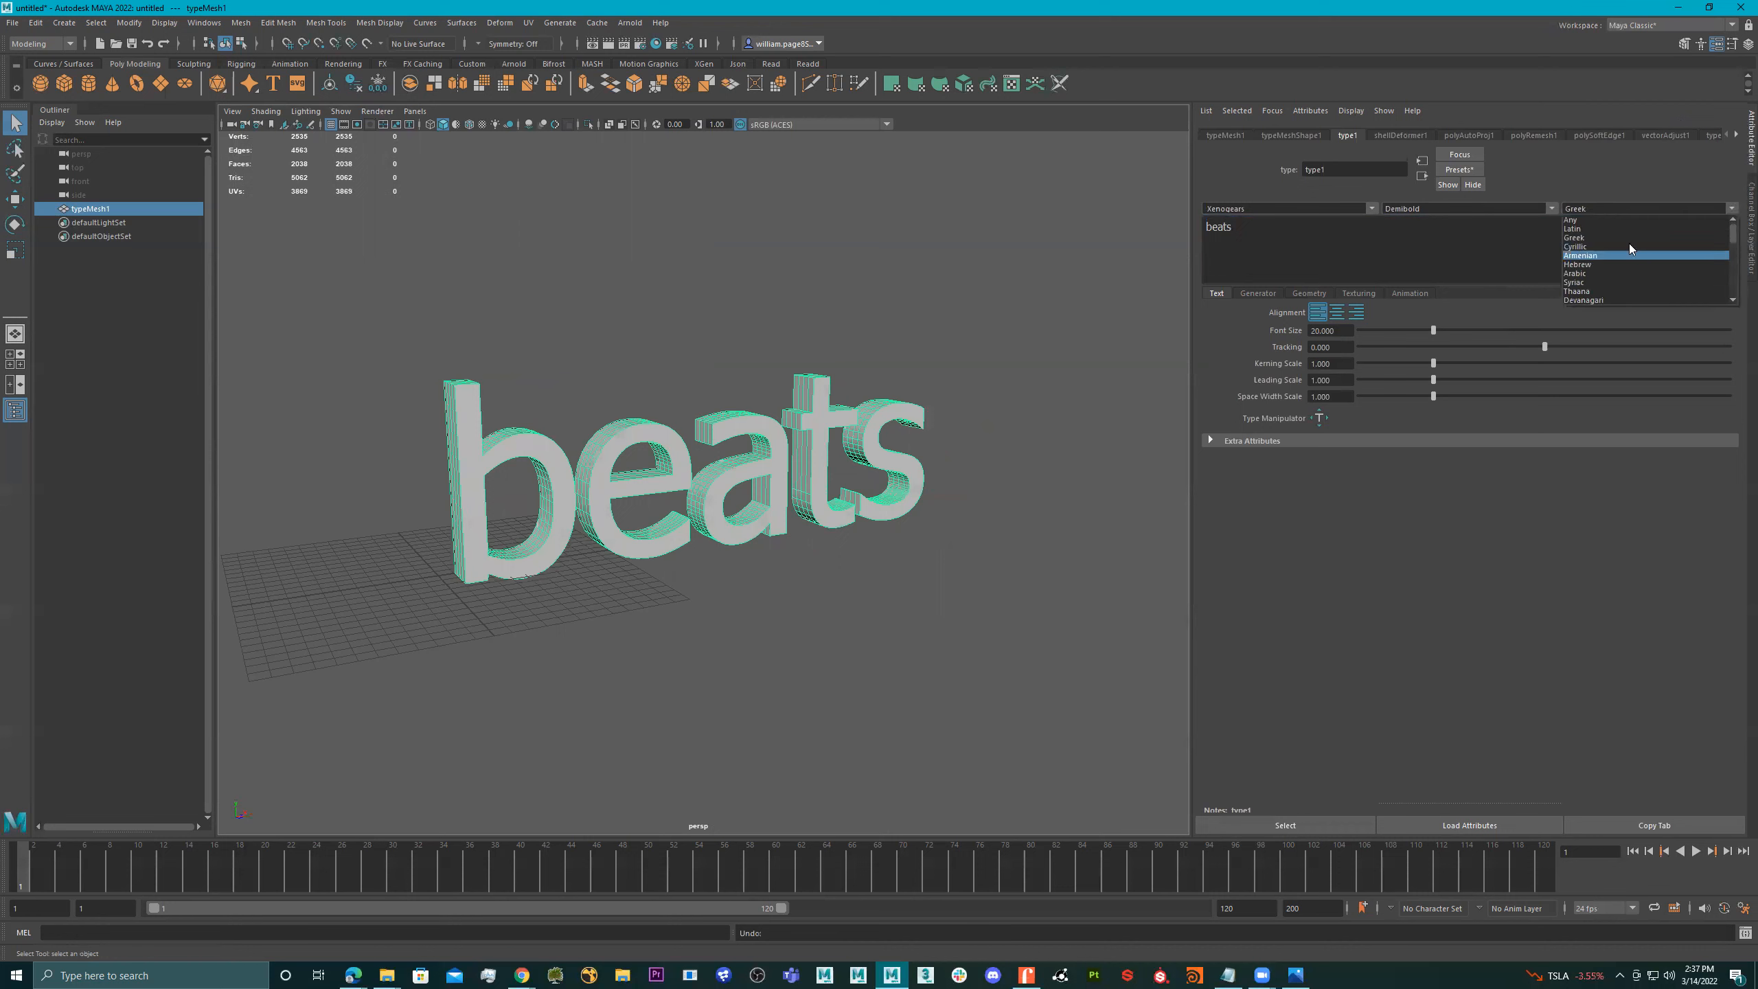
pyautogui.click(1603, 220)
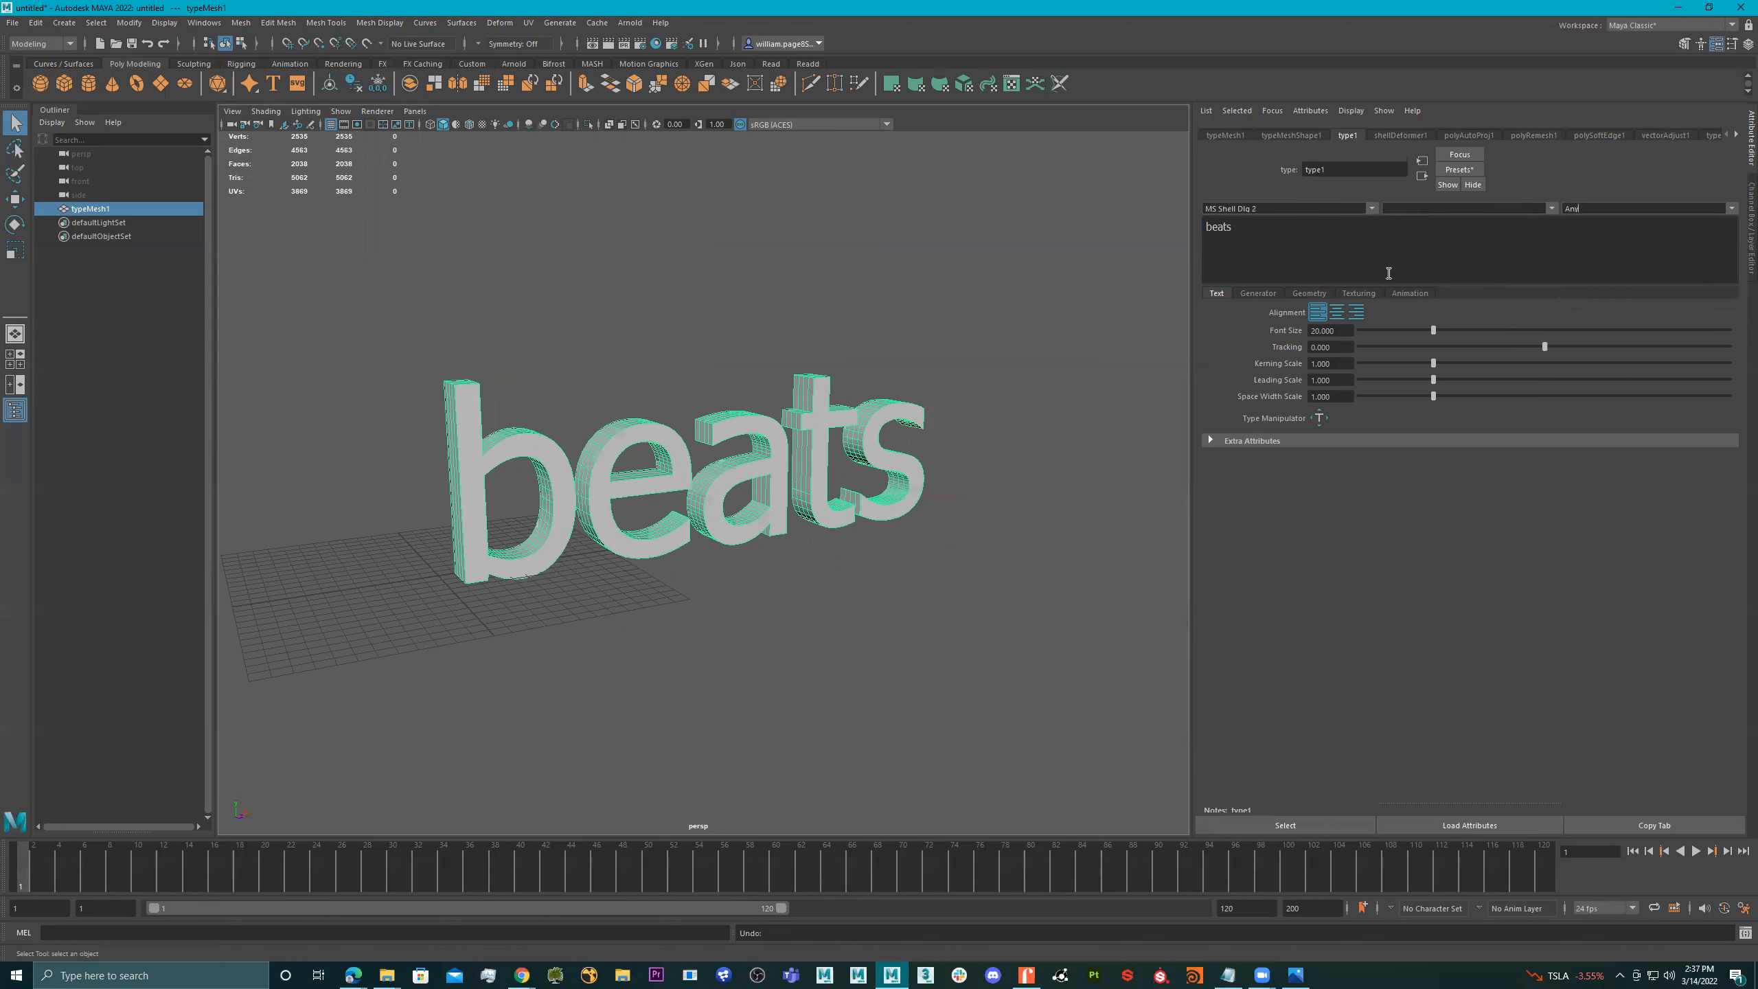
pyautogui.keyDown('alt'); pyautogui.moveTo(940, 347); pyautogui.dragTo(1088, 235); pyautogui.keyUp('alt')
pyautogui.rightClick(1633, 202)
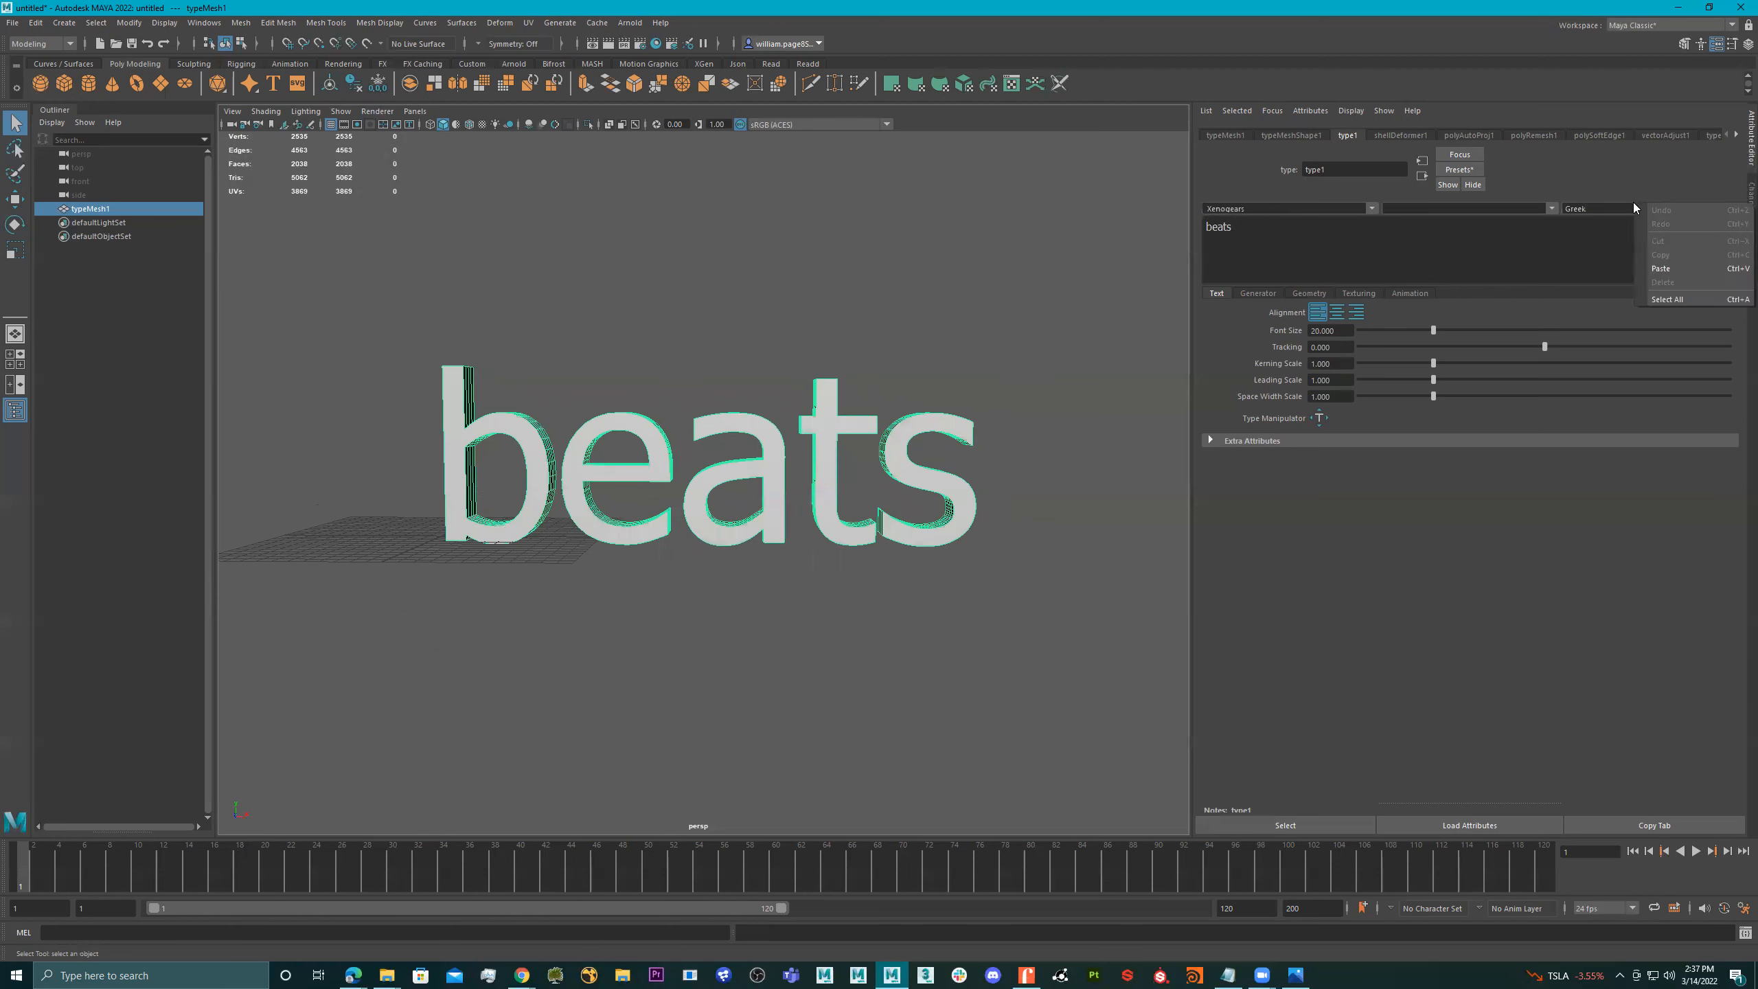
pyautogui.click(1587, 204)
# Step: Try the Arial Rounded MT Bold font, and set the text's font to Avengeance Heroic Avenger
pyautogui.keyDown('alt'); pyautogui.moveTo(913, 362); pyautogui.dragTo(1067, 334); pyautogui.keyUp('alt')
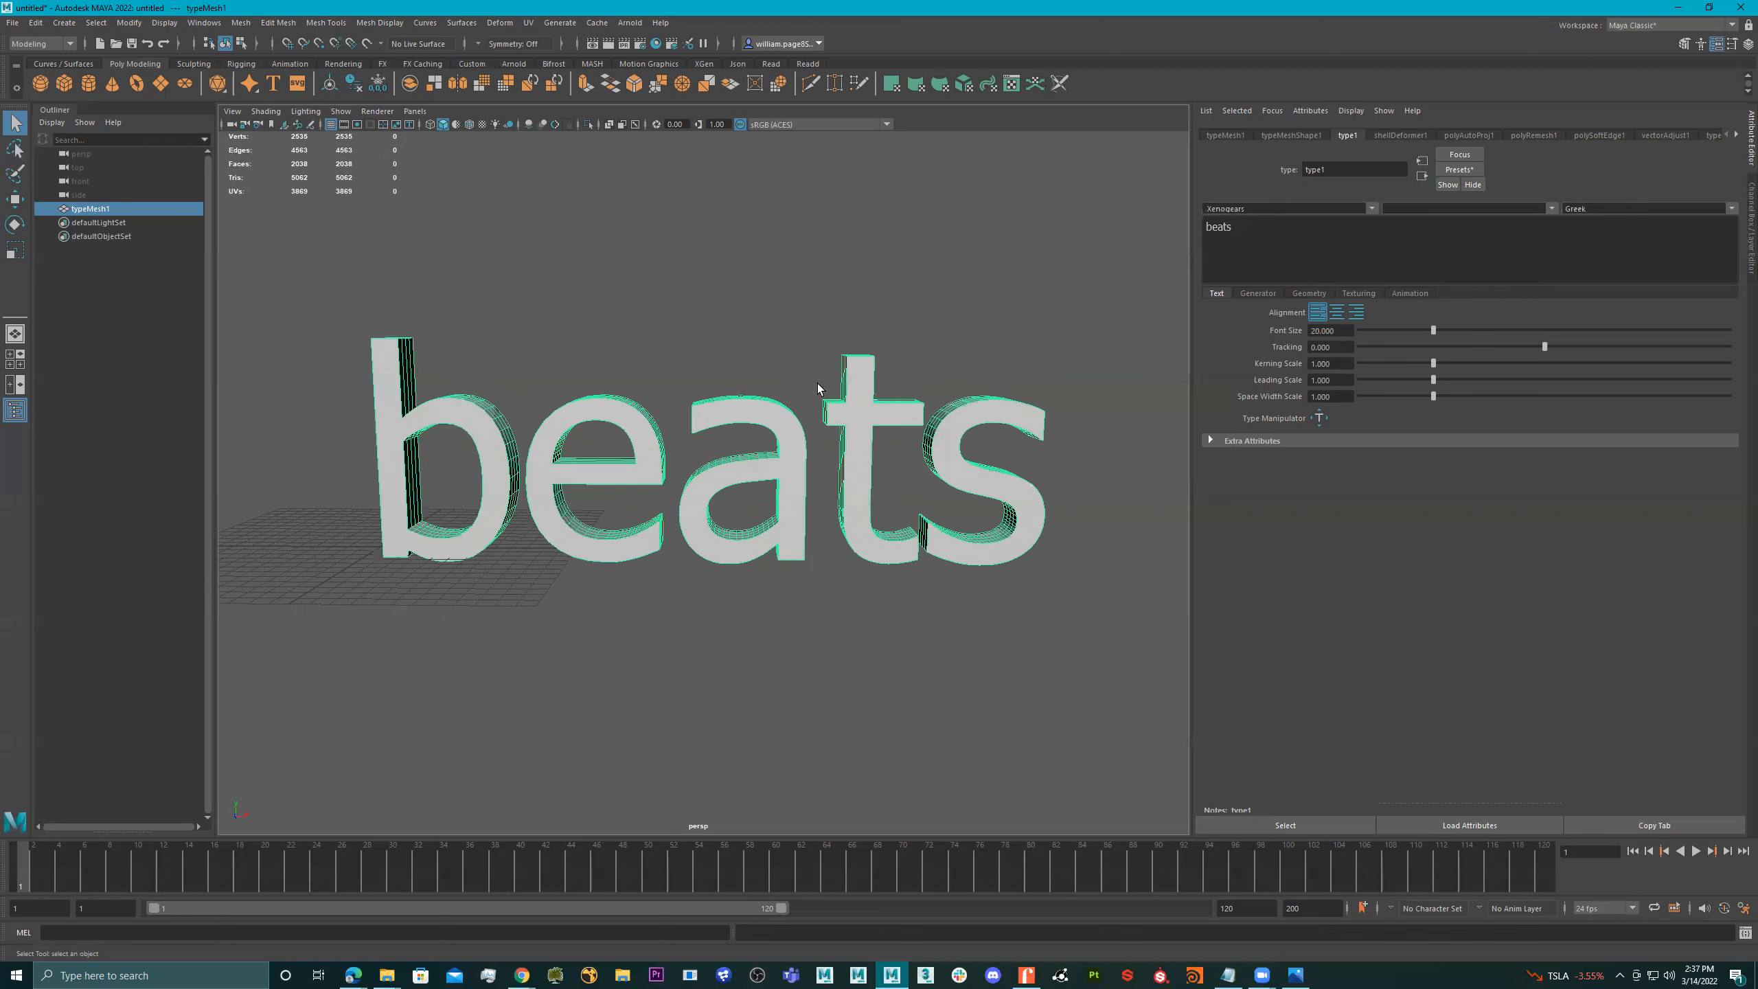
pyautogui.keyDown('alt'); pyautogui.moveTo(780, 441); pyautogui.dragTo(841, 378); pyautogui.keyUp('alt')
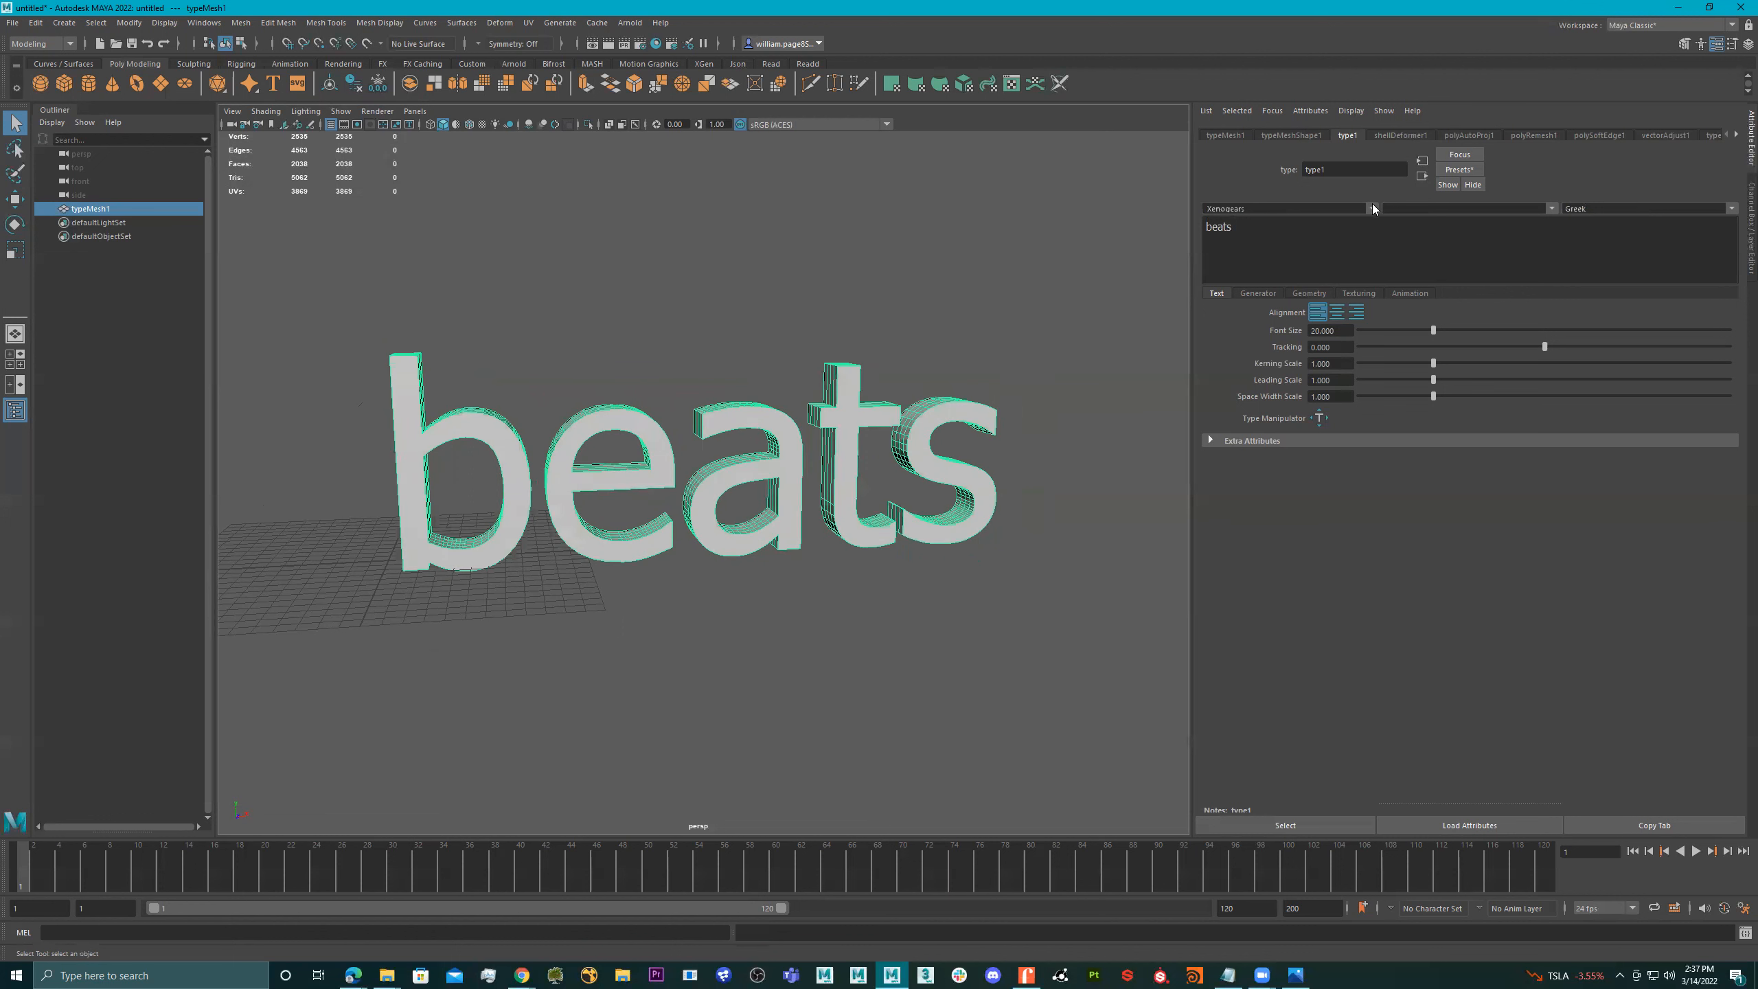
pyautogui.click(1372, 207)
pyautogui.click(1309, 322)
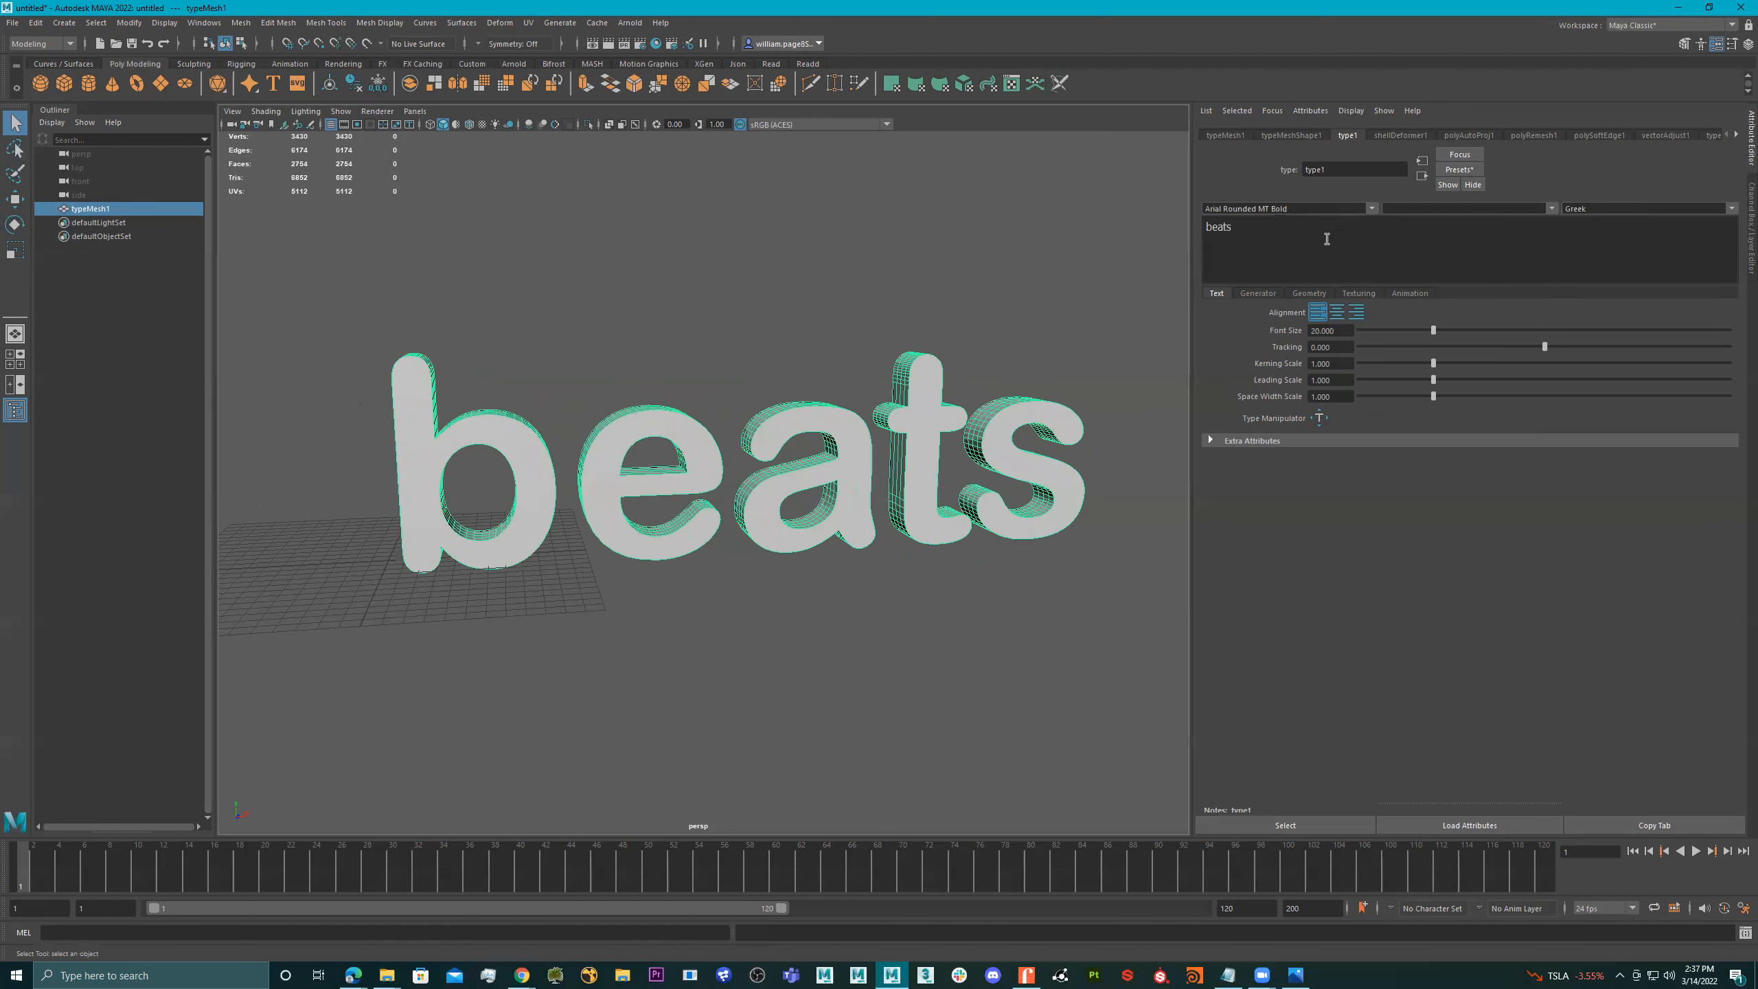
pyautogui.click(1372, 207)
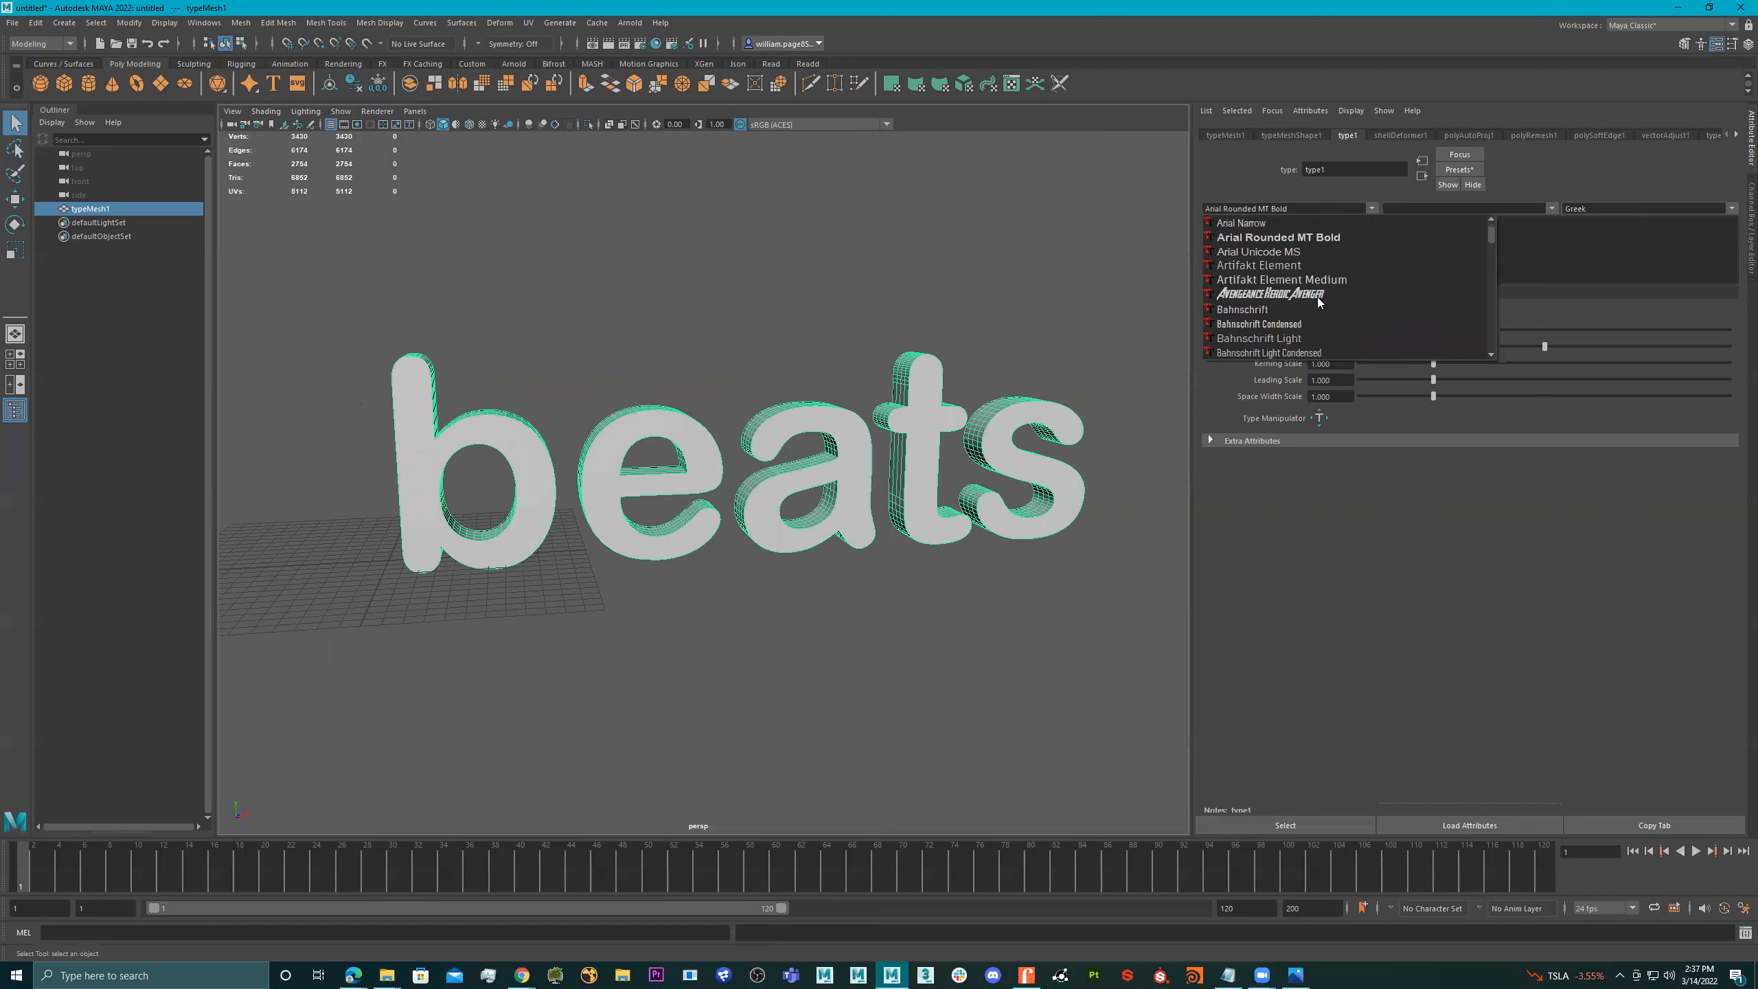
pyautogui.click(1304, 295)
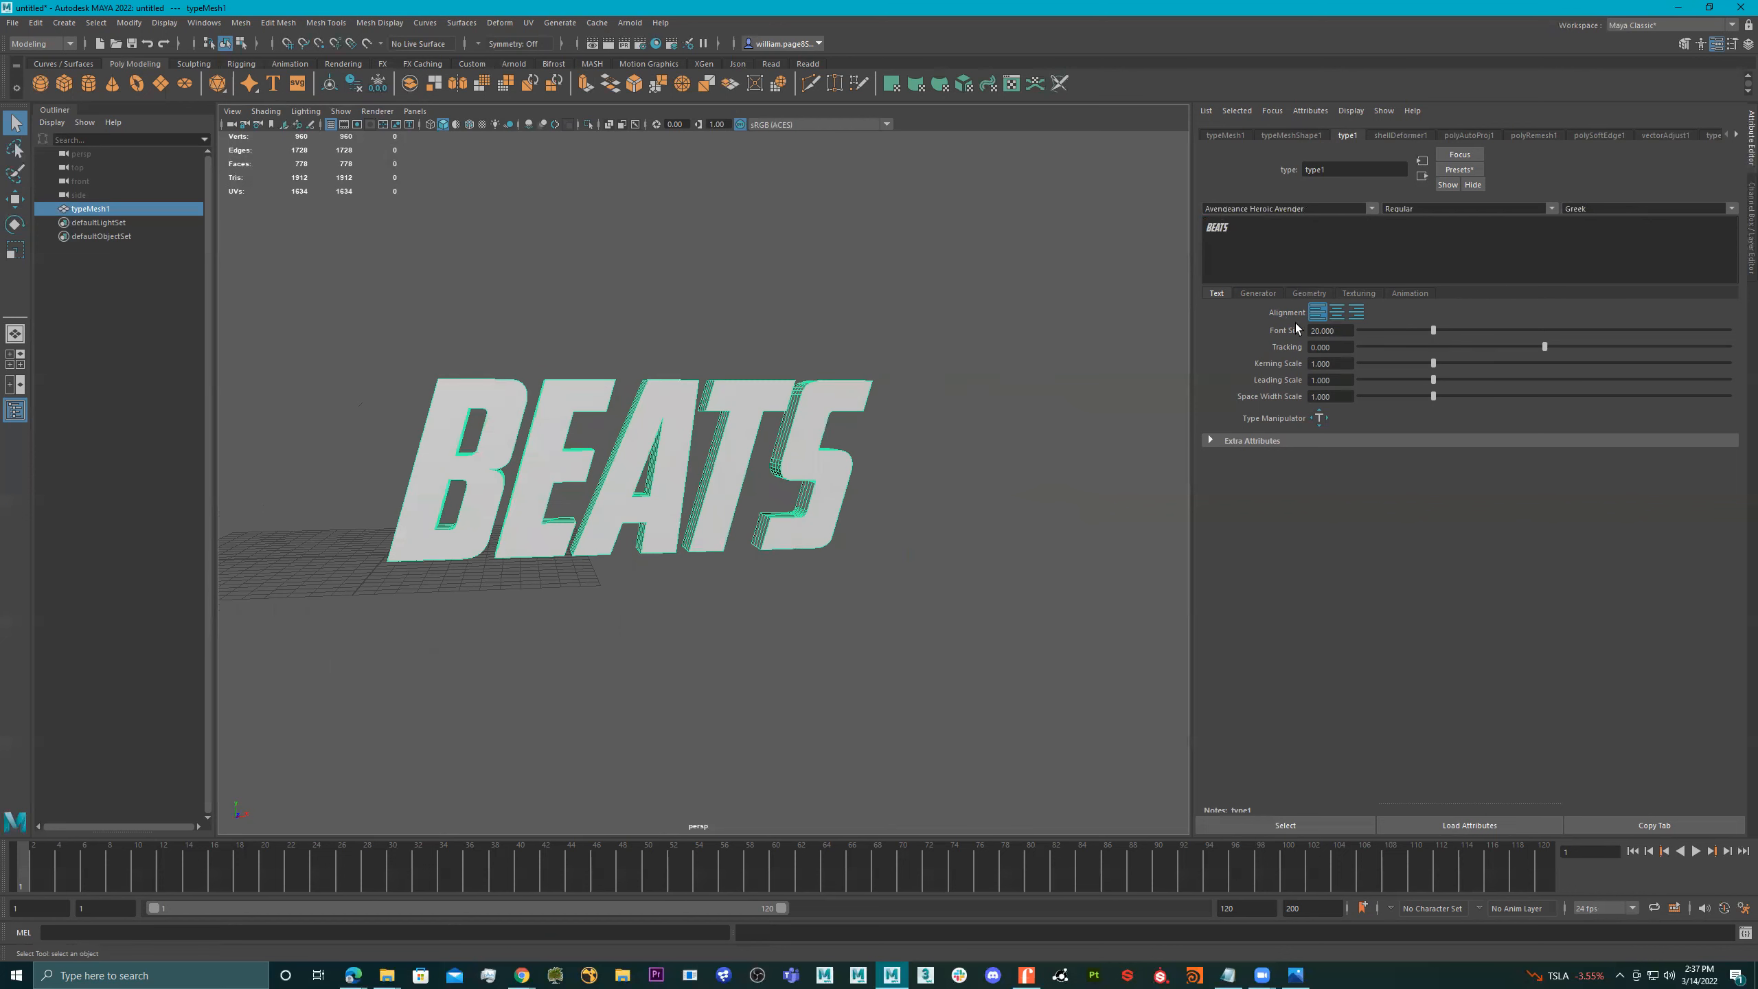
# Step: Try a larger font size for the text and undo it
pyautogui.moveTo(1433, 330); pyautogui.dragTo(1486, 331)
pyautogui.hotkey('ctrl', 'z')
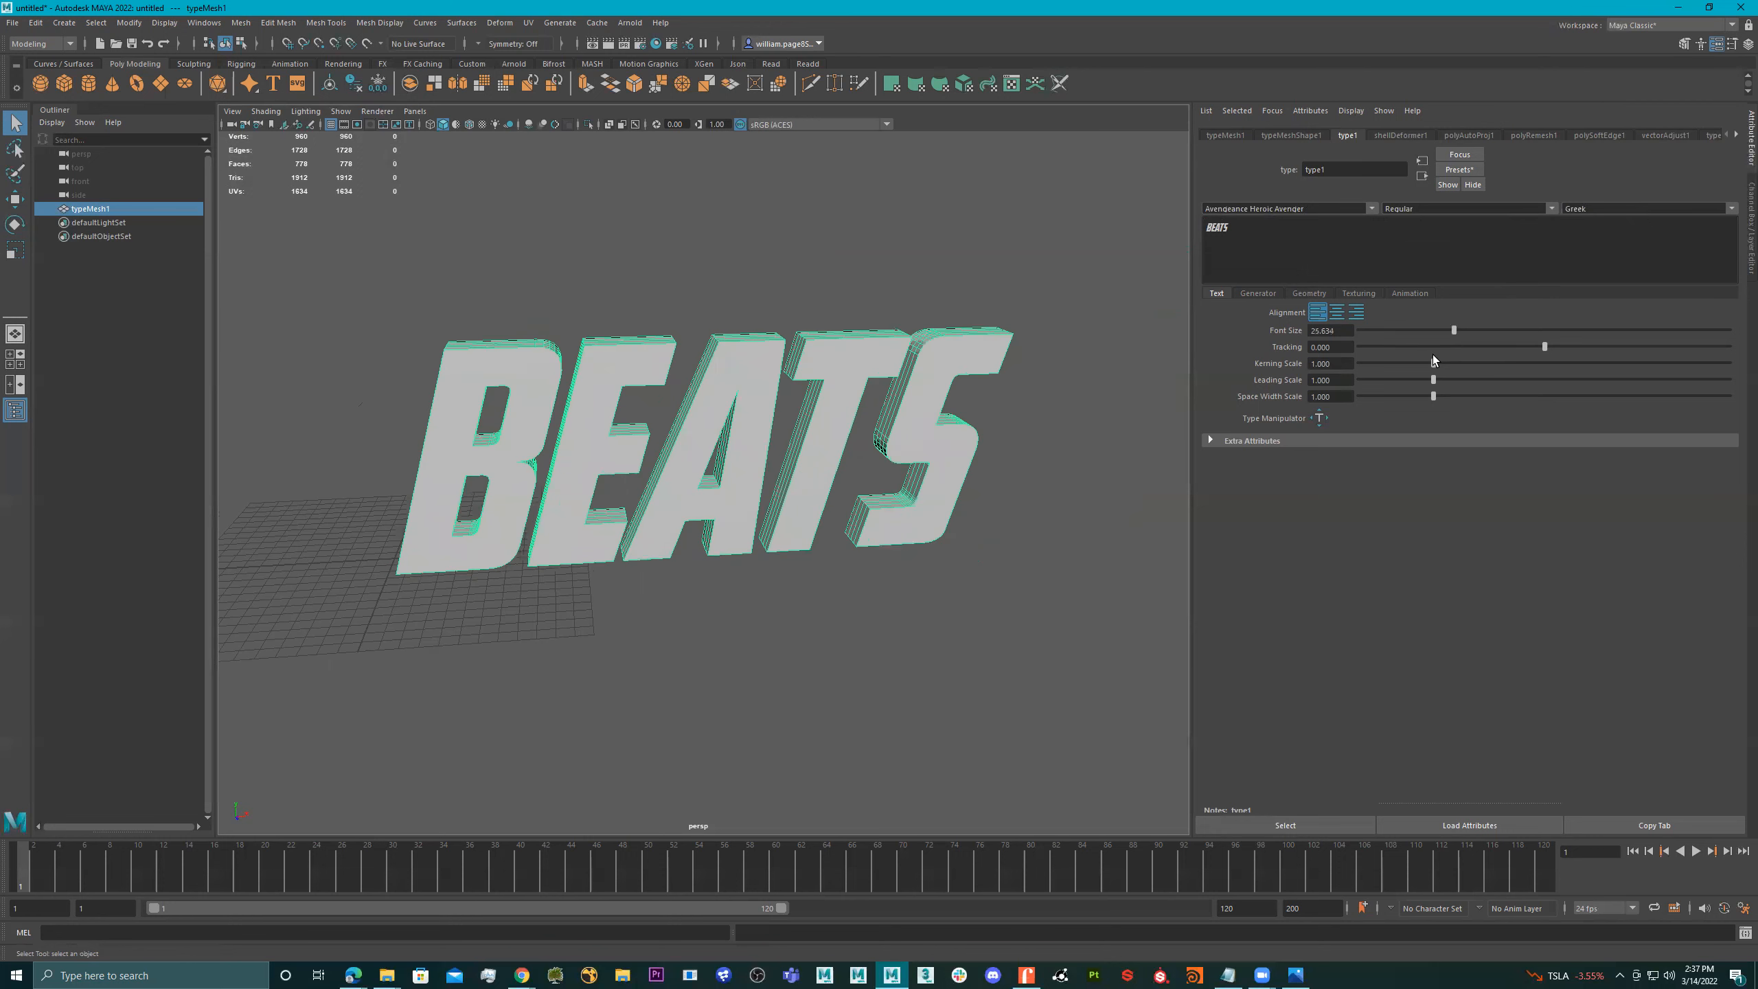
pyautogui.keyDown('alt'); pyautogui.moveTo(965, 459); pyautogui.dragTo(883, 474); pyautogui.keyUp('alt')
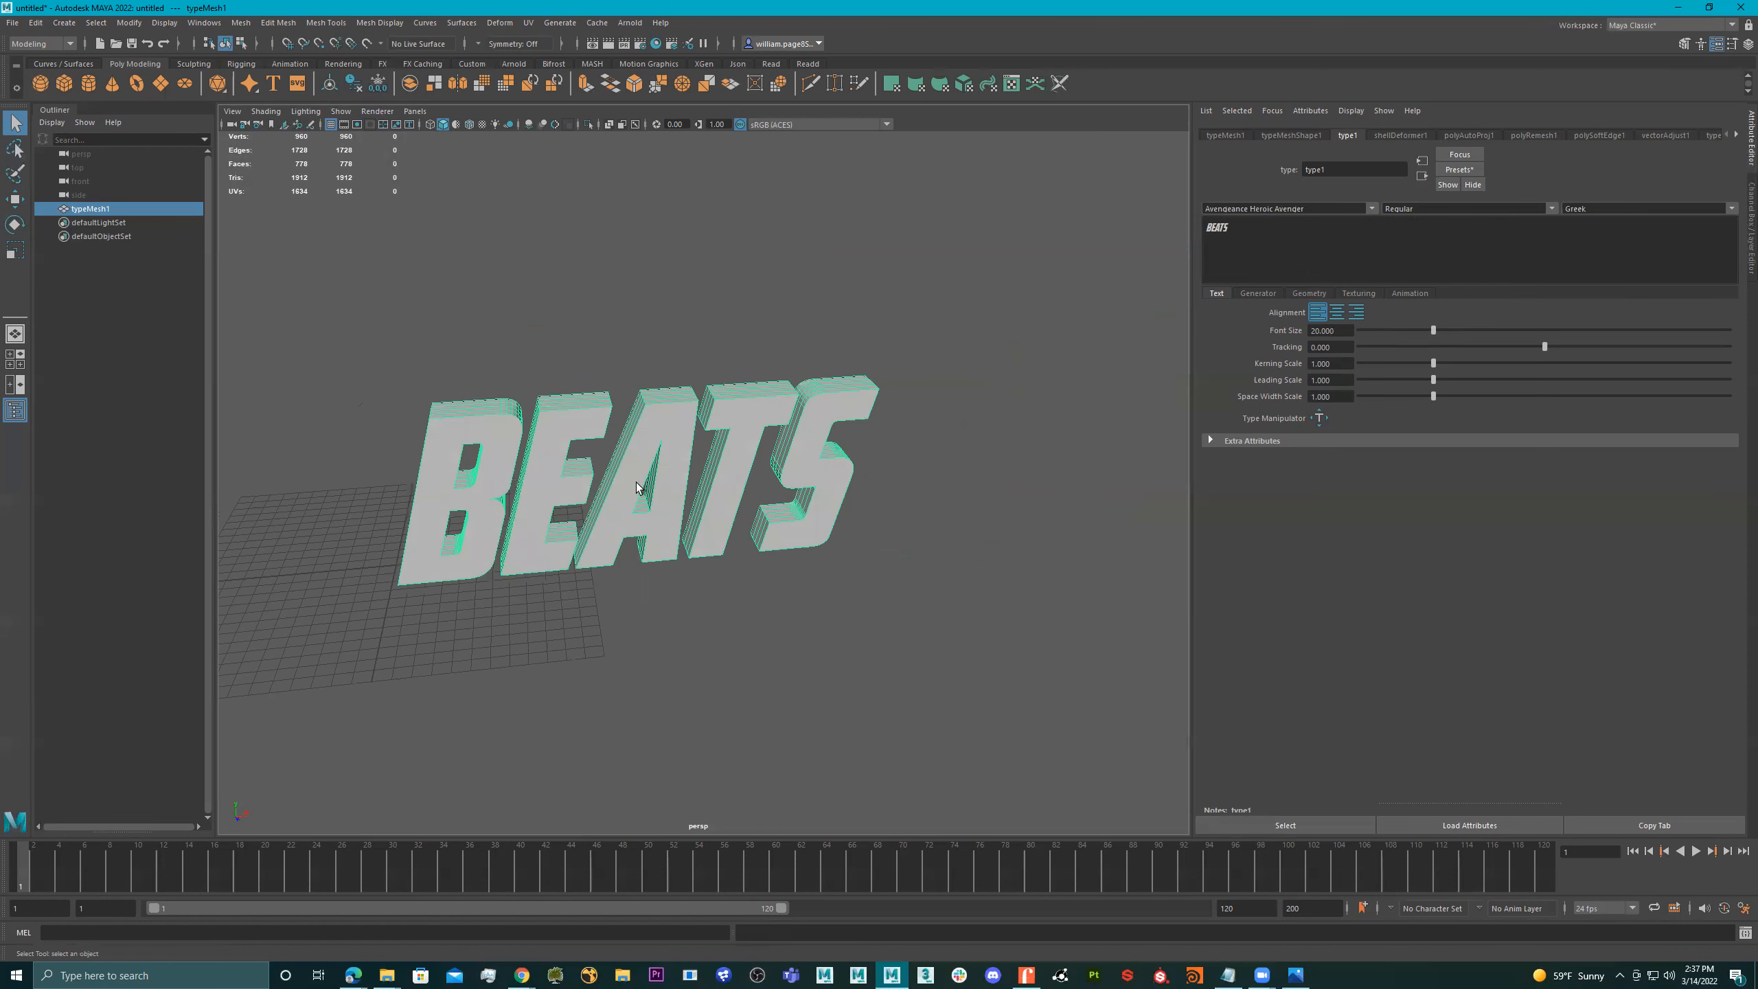
# Step: Try widening the text's tracking to about 8.73 and beyond, and undo the last tracking change
pyautogui.keyDown('alt'); pyautogui.moveTo(668, 491); pyautogui.dragTo(1319, 360); pyautogui.keyUp('alt')
pyautogui.moveTo(1518, 346); pyautogui.dragTo(1705, 348)
pyautogui.keyDown('alt'); pyautogui.moveTo(838, 405); pyautogui.dragTo(602, 381); pyautogui.keyUp('alt')
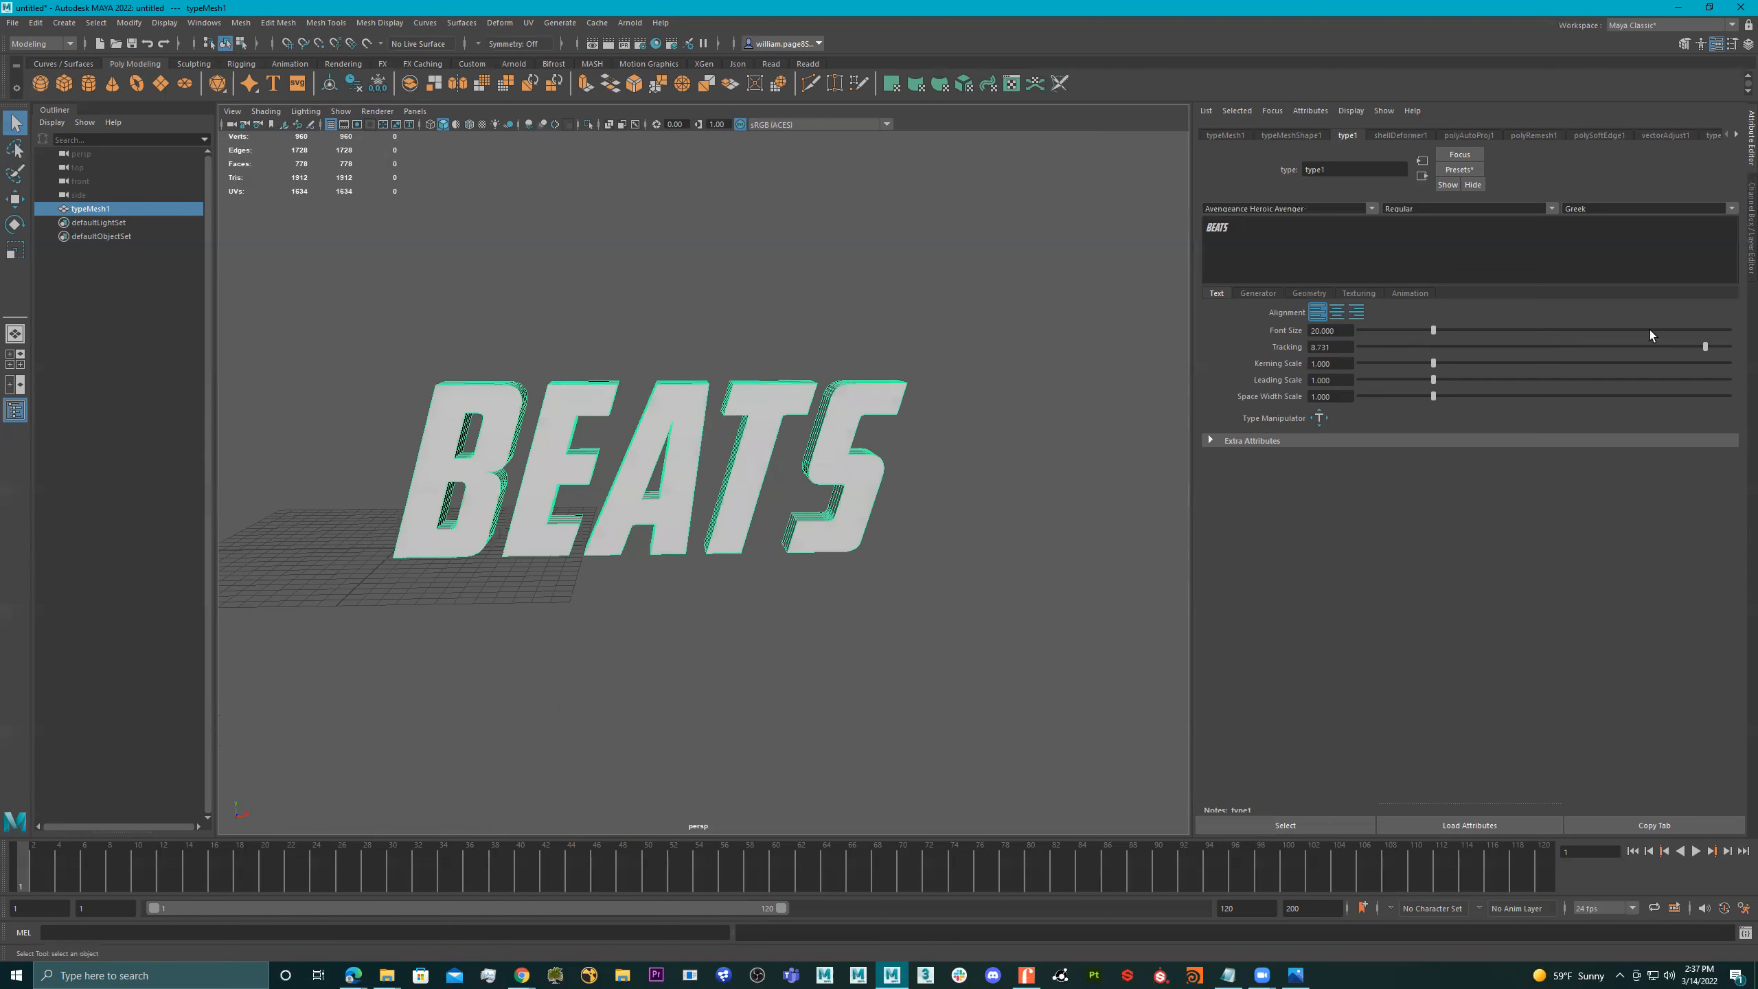
pyautogui.moveTo(1501, 349); pyautogui.dragTo(1744, 333)
pyautogui.hotkey('ctrl', 'z')
# Step: Set the tracking to -3.735 and the kerning scale to about 1.03, undoing the trial leading scale change
pyautogui.click(1348, 348)
pyautogui.keyDown('ctrl'); pyautogui.moveTo(1349, 348); pyautogui.dragTo(1472, 348); pyautogui.keyUp('ctrl')
pyautogui.keyDown('ctrl'); pyautogui.moveTo(1337, 346); pyautogui.dragTo(1237, 319); pyautogui.keyUp('ctrl')
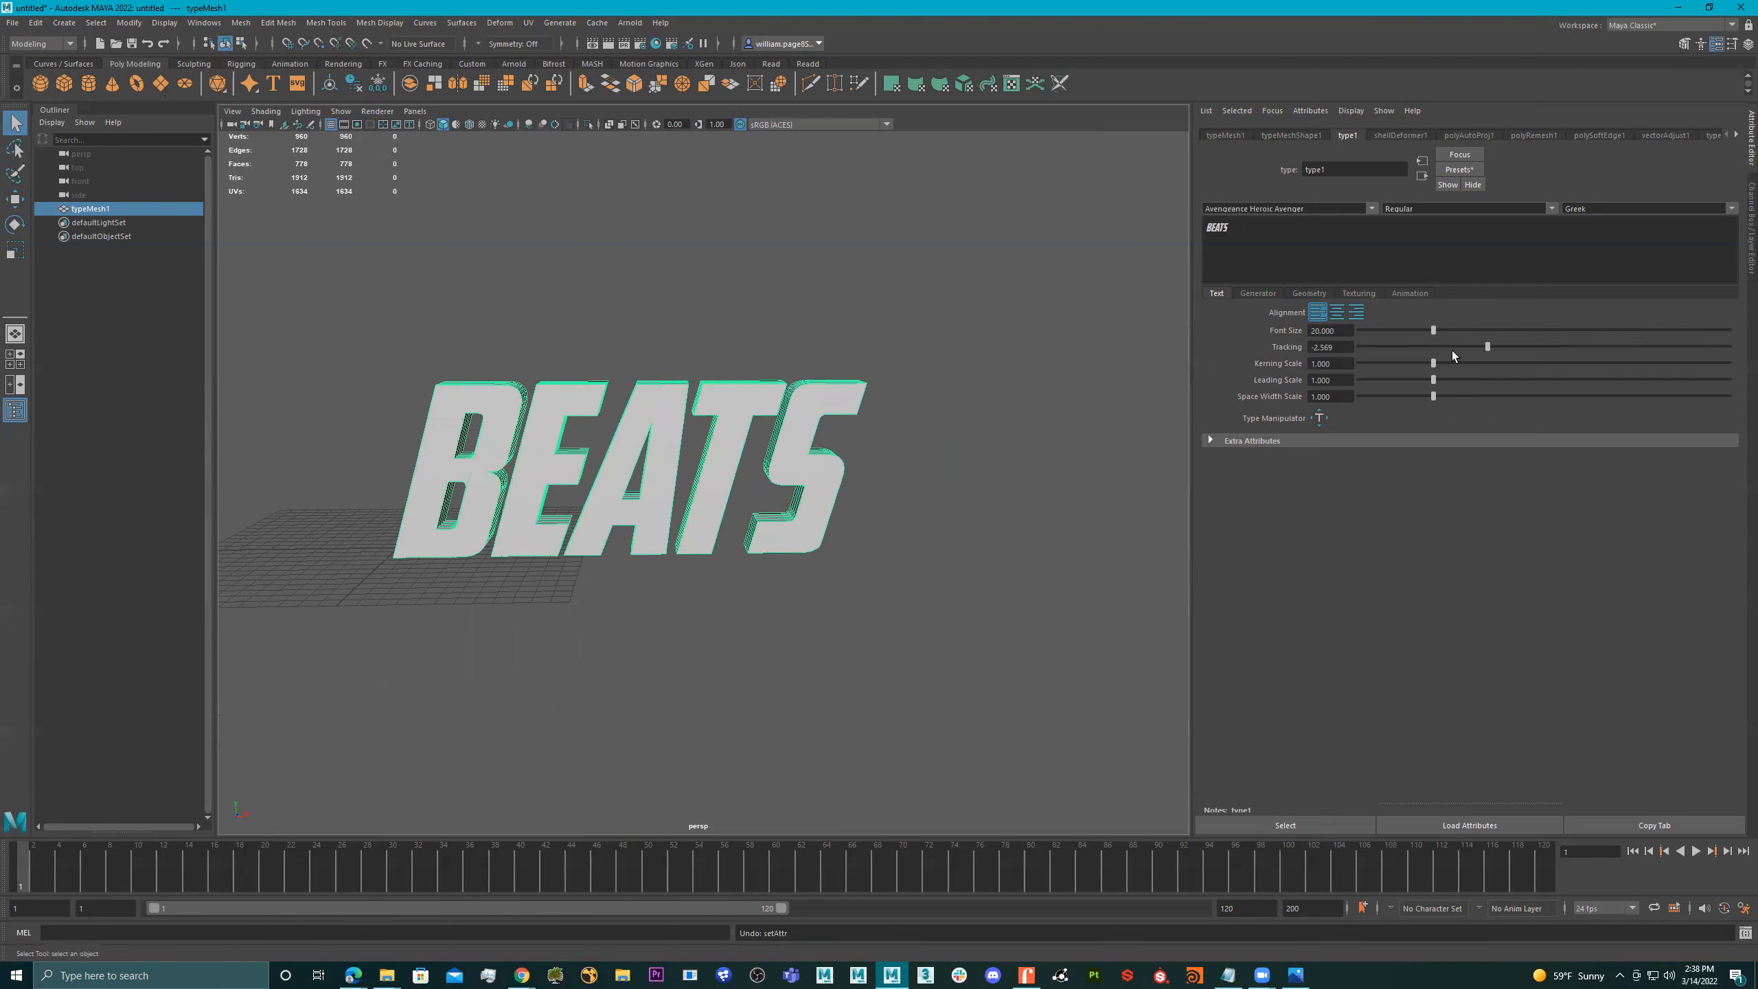
pyautogui.moveTo(1494, 342); pyautogui.dragTo(1435, 364)
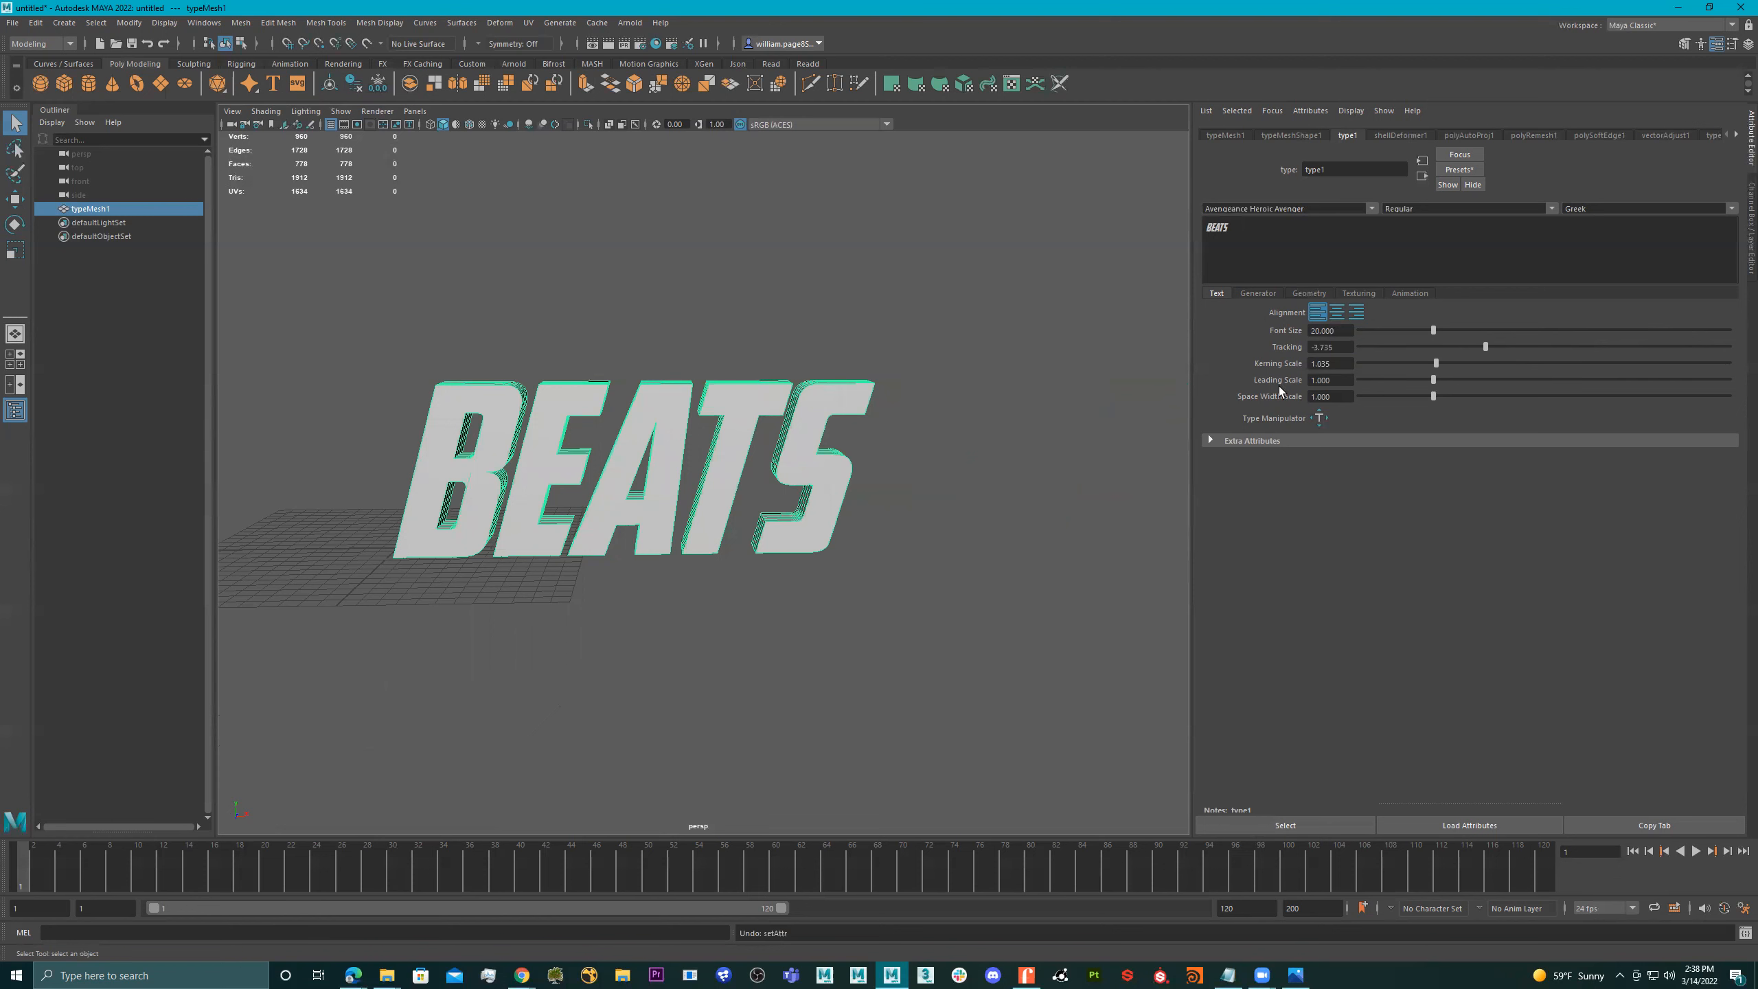
pyautogui.keyDown('alt'); pyautogui.moveTo(777, 417); pyautogui.dragTo(855, 475); pyautogui.keyUp('alt')
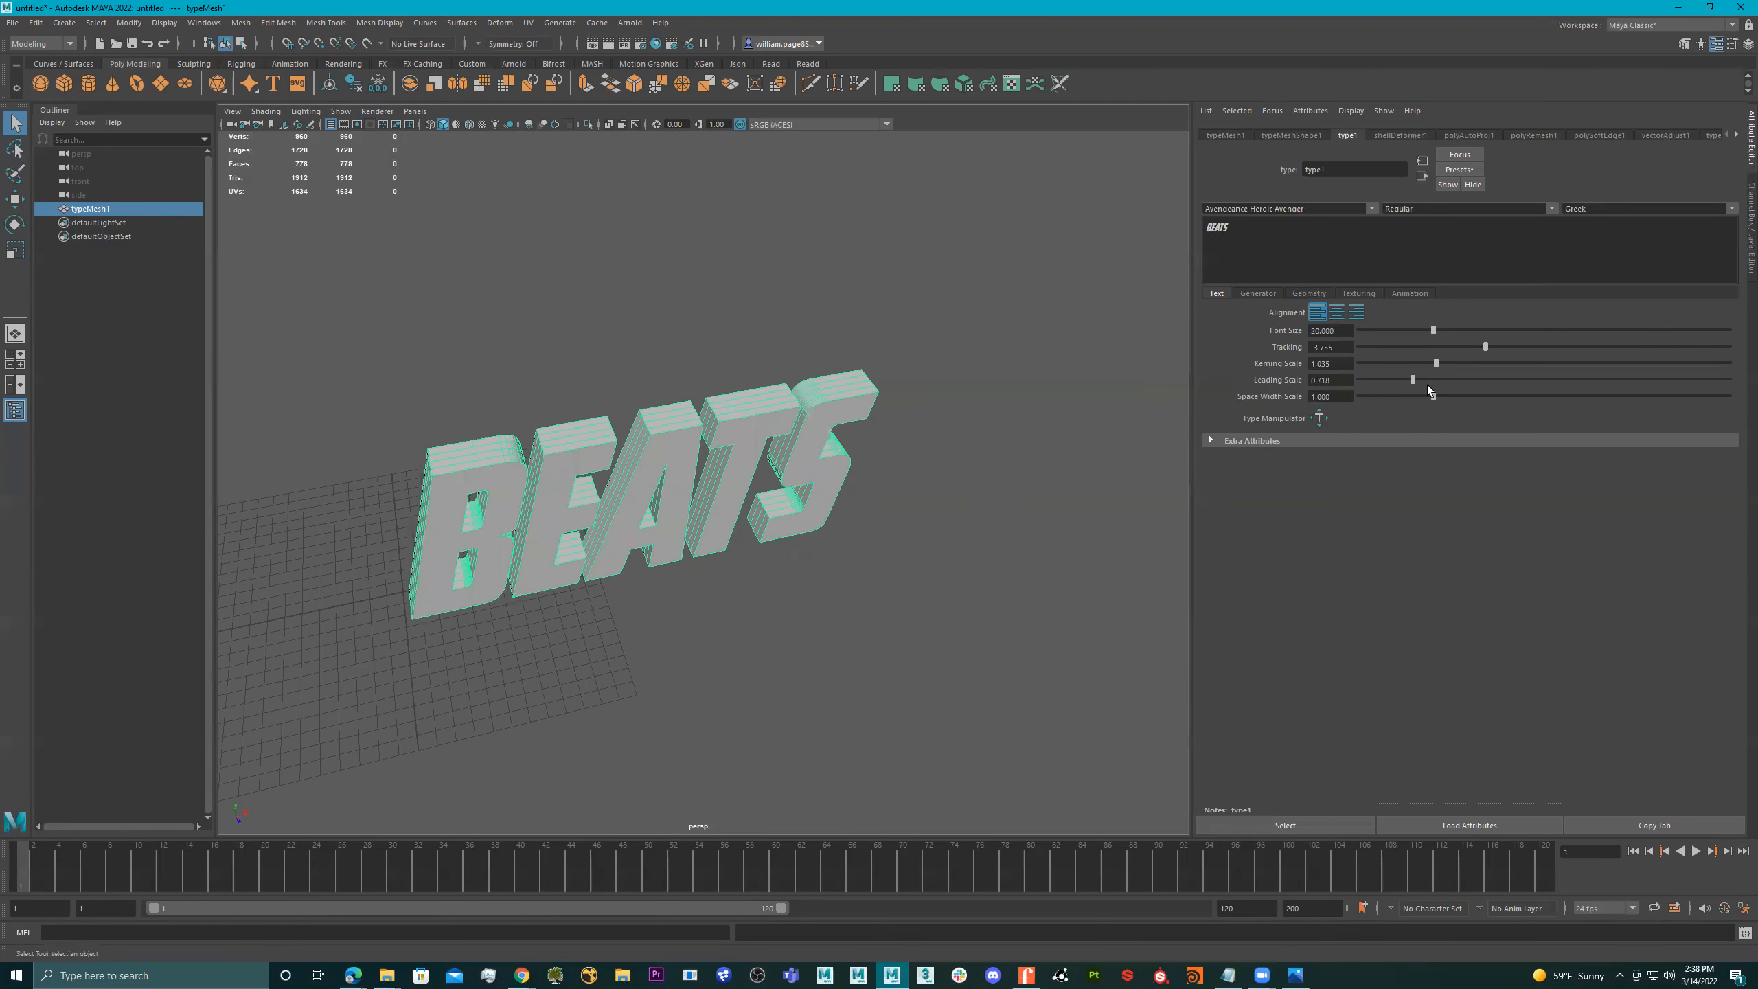
pyautogui.hotkey('ctrl', 'z')
# Step: Turn on the Type Manipulator and select the letter E for individual editing
pyautogui.click(1222, 441)
pyautogui.click(1321, 419)
pyautogui.keyDown('alt'); pyautogui.moveTo(795, 443); pyautogui.dragTo(761, 423); pyautogui.keyUp('alt')
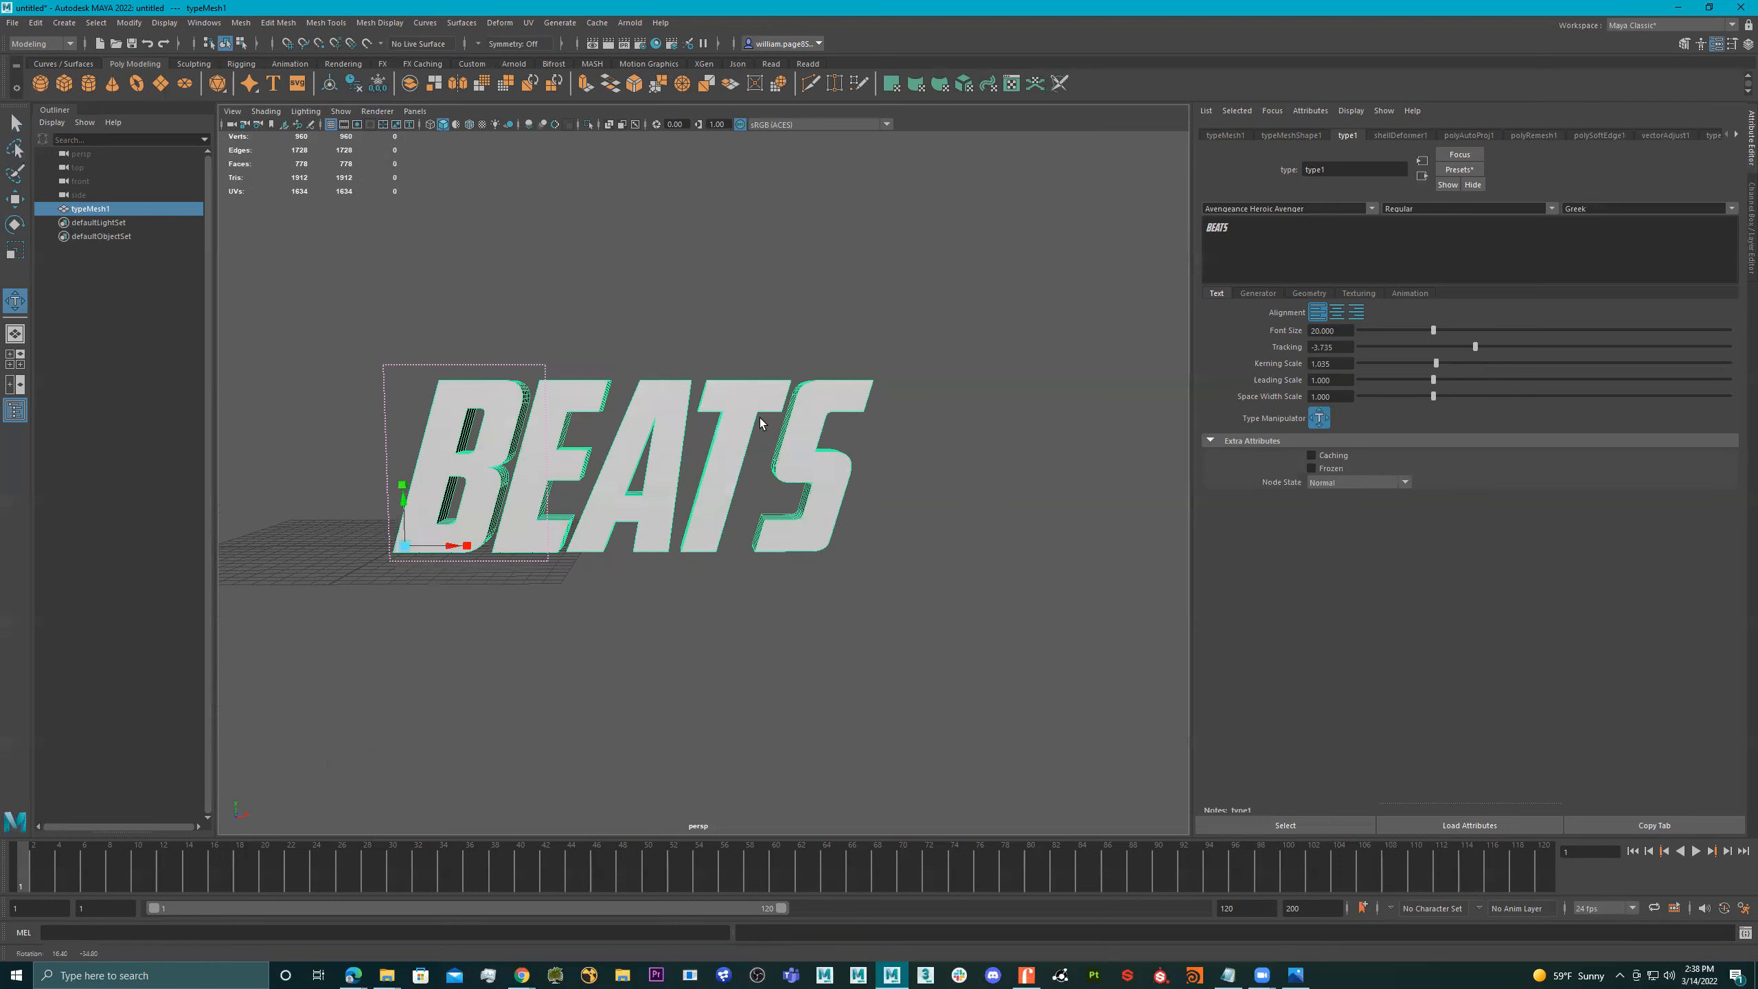
pyautogui.keyDown('alt'); pyautogui.moveTo(910, 373); pyautogui.dragTo(587, 512, button='middle'); pyautogui.keyUp('alt')
pyautogui.moveTo(585, 541); pyautogui.dragTo(547, 518)
pyautogui.click(689, 458)
pyautogui.keyDown('alt'); pyautogui.moveTo(697, 557); pyautogui.dragTo(680, 543); pyautogui.keyUp('alt')
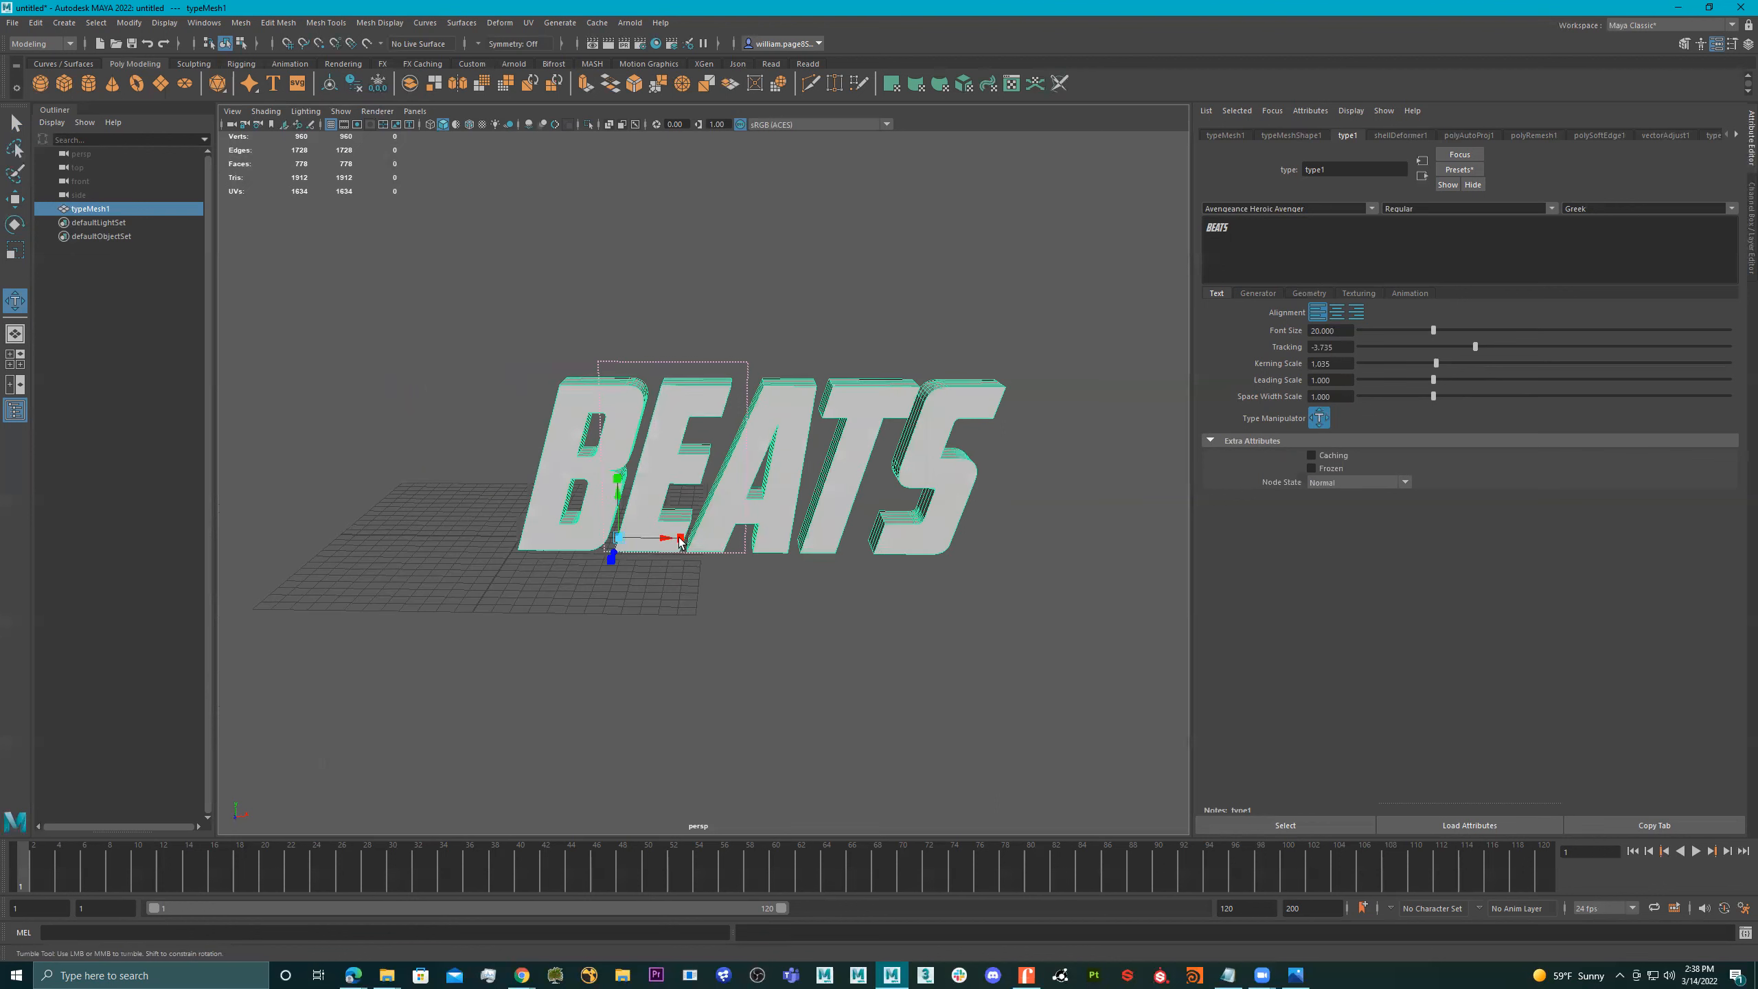
# Step: Try resizing the letter E, undo it, and scale the letter A taller than its neighbours
pyautogui.moveTo(616, 488); pyautogui.dragTo(665, 368)
pyautogui.hotkey('ctrl', 'z')
pyautogui.keyDown('alt'); pyautogui.moveTo(682, 443); pyautogui.dragTo(593, 442); pyautogui.keyUp('alt')
pyautogui.hotkey('ctrl', 'z')
pyautogui.hotkey('ctrl', 'z')
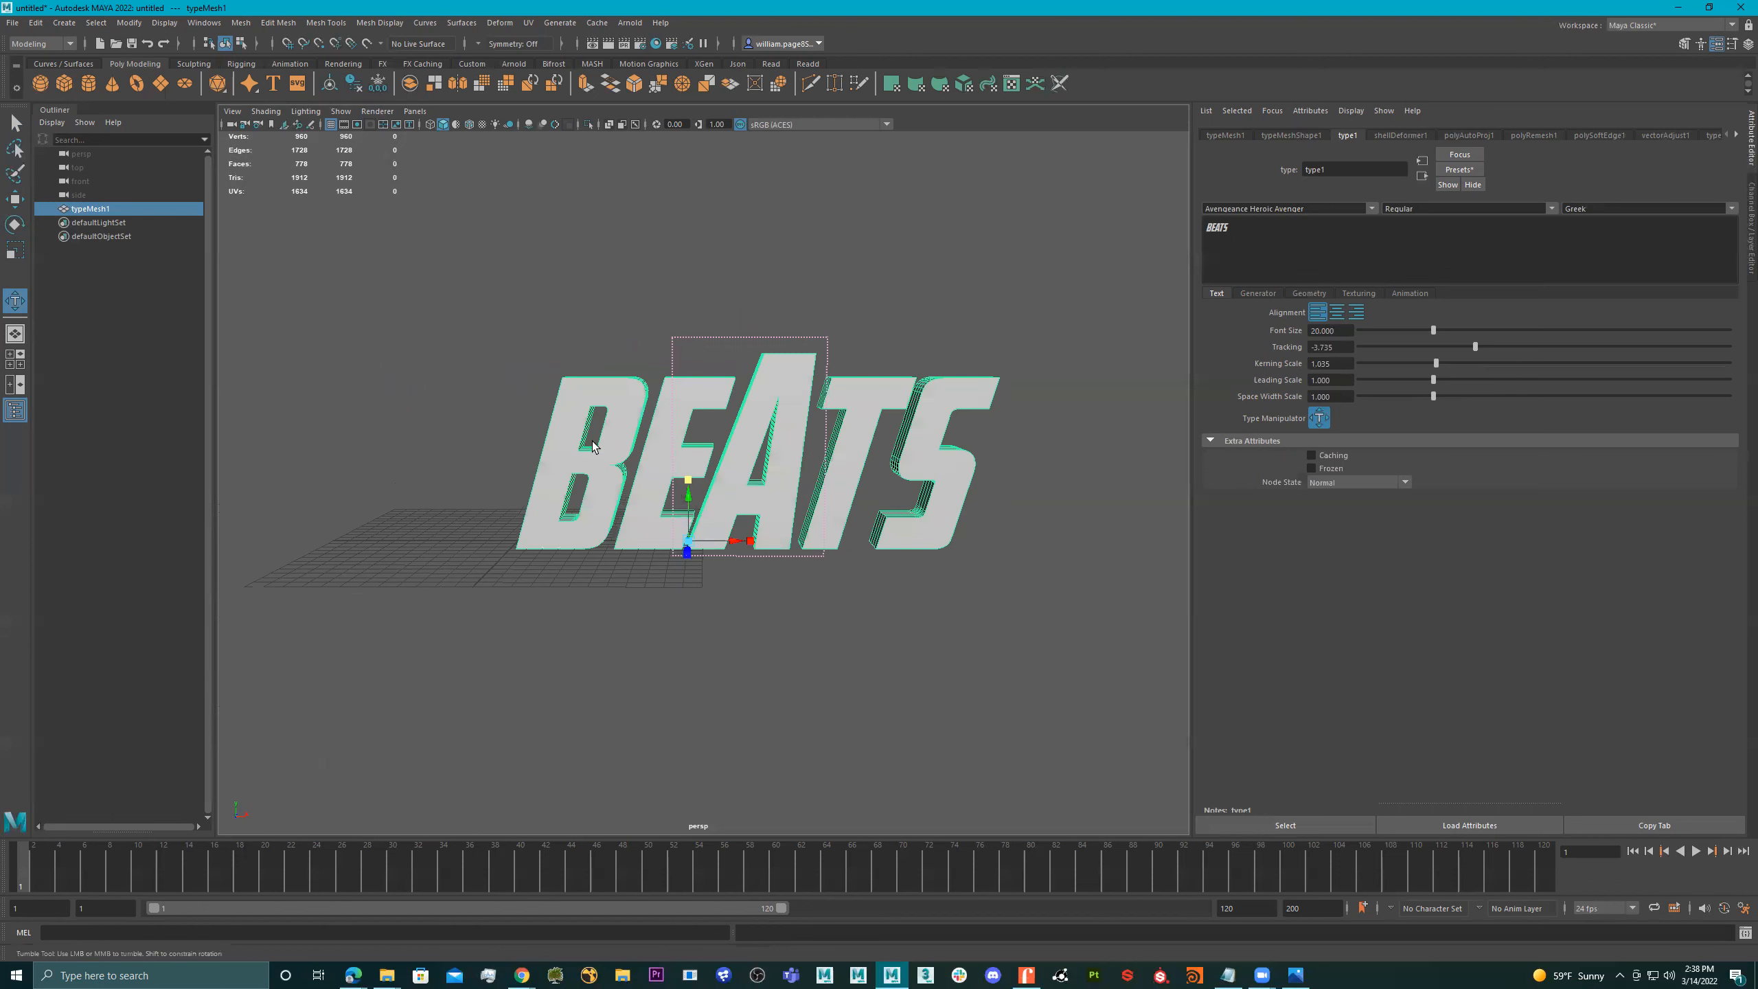
pyautogui.click(687, 495)
# Step: Scale the letter S taller with the Type Manipulator
pyautogui.click(918, 520)
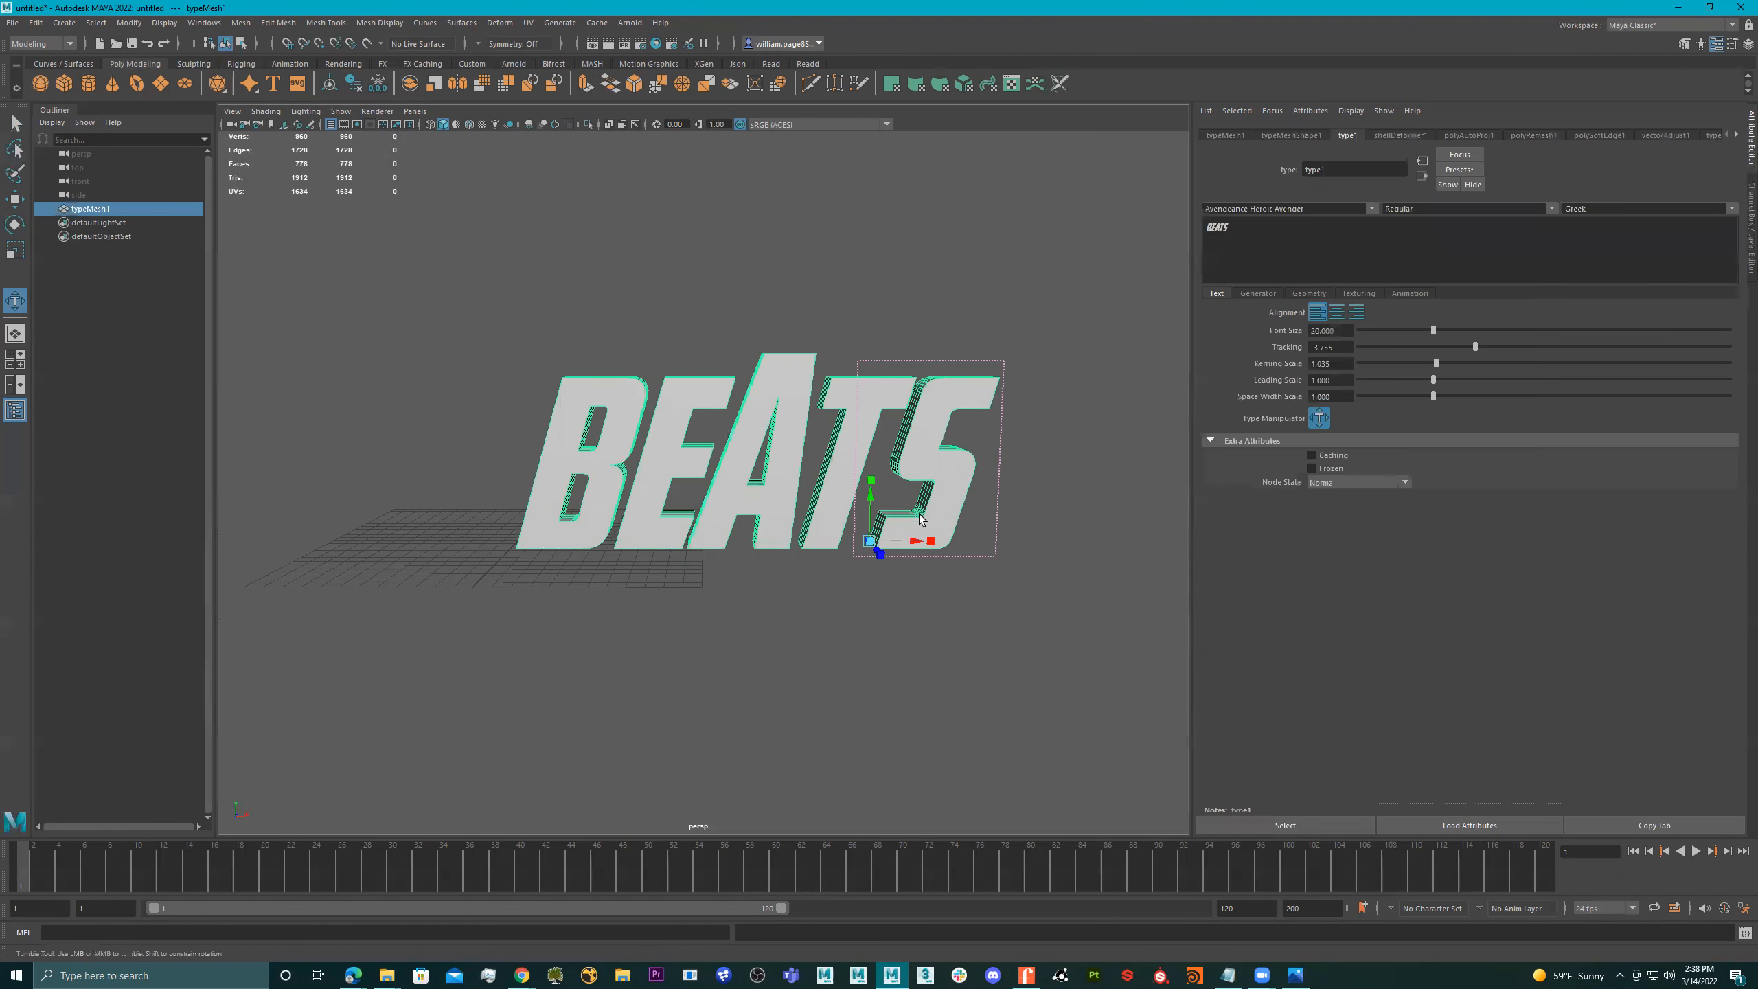
pyautogui.moveTo(873, 488); pyautogui.dragTo(873, 465)
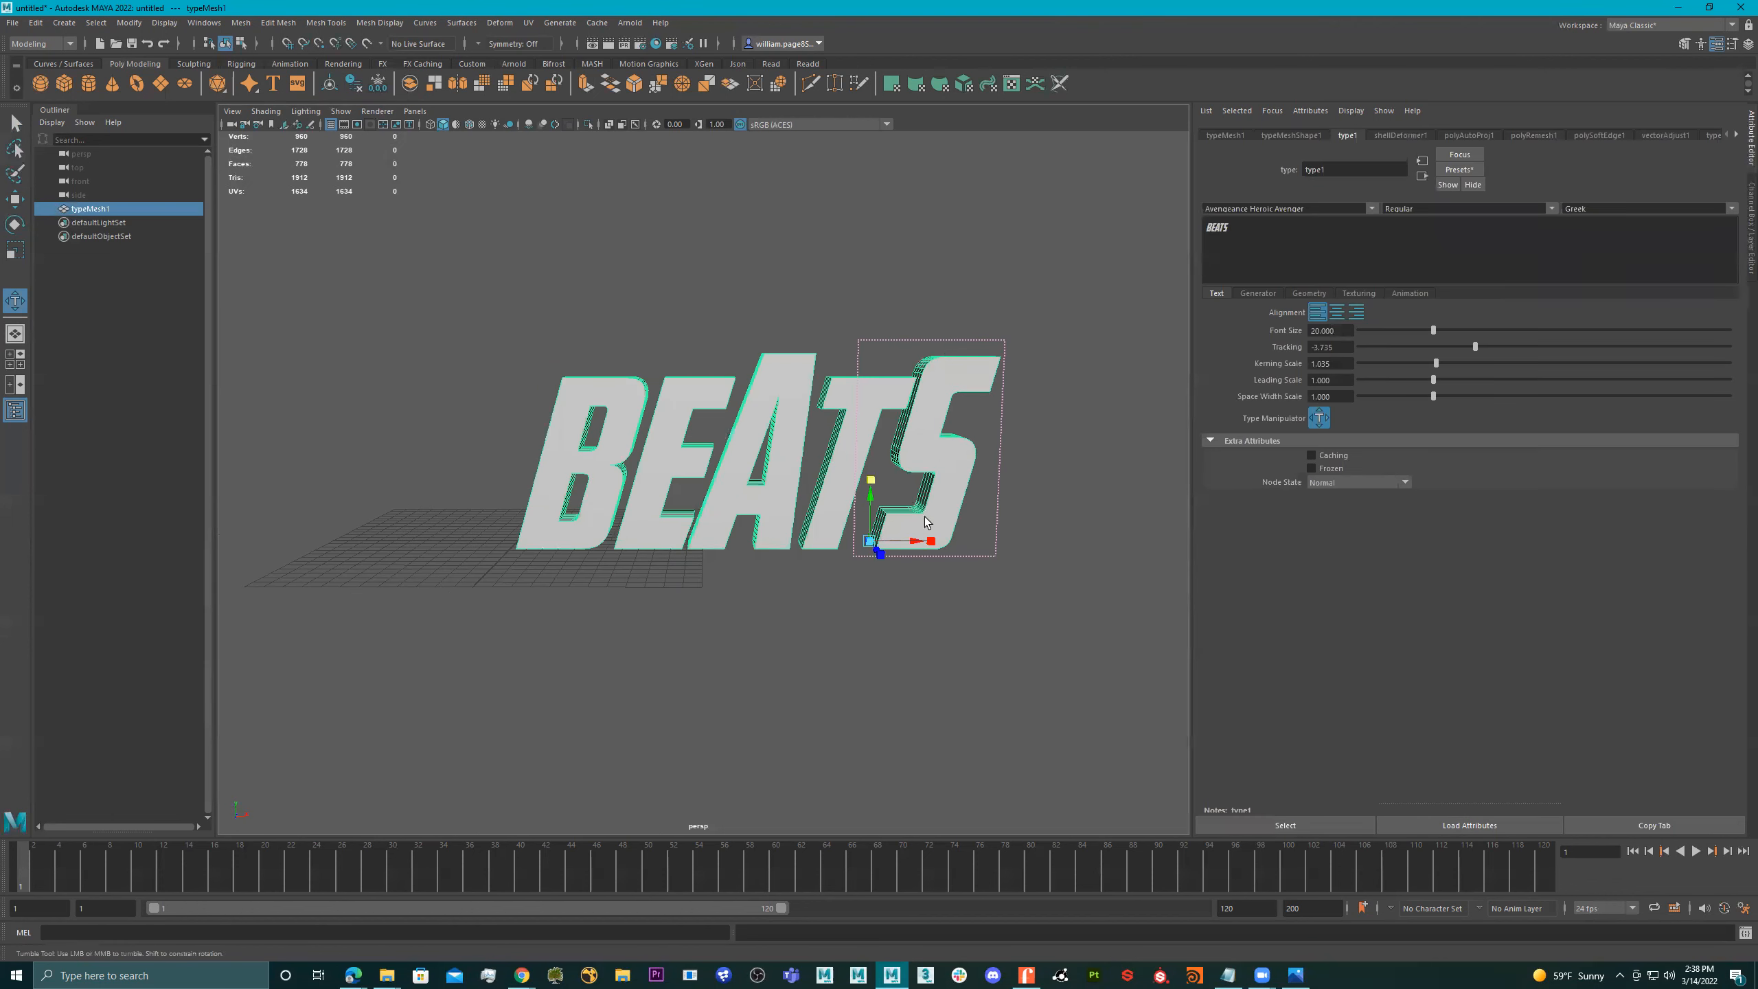
pyautogui.moveTo(932, 542); pyautogui.dragTo(956, 542)
pyautogui.keyDown('alt'); pyautogui.moveTo(931, 542); pyautogui.dragTo(904, 530); pyautogui.keyUp('alt')
# Step: Select the letter B and scale it up so it stands taller than the other letters
pyautogui.click(554, 504)
pyautogui.keyDown('alt'); pyautogui.moveTo(542, 509); pyautogui.dragTo(555, 512); pyautogui.keyUp('alt')
pyautogui.keyDown('alt'); pyautogui.moveTo(555, 511); pyautogui.dragTo(548, 505, button='middle'); pyautogui.keyUp('alt')
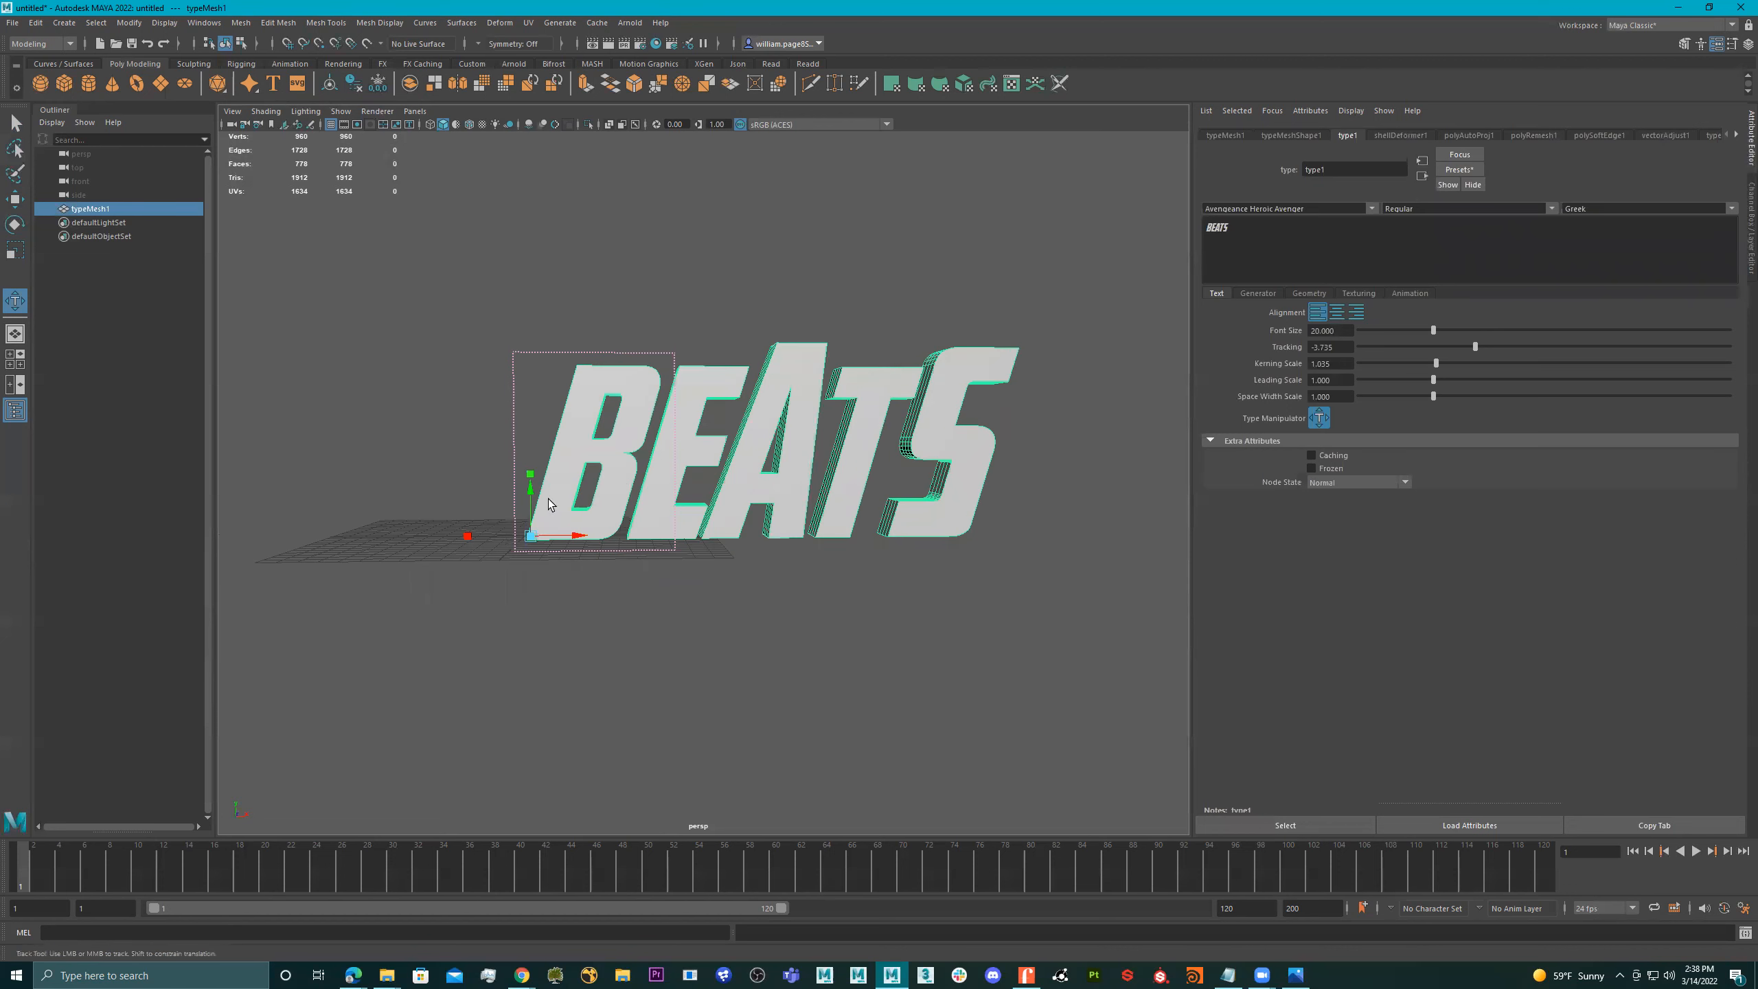
pyautogui.moveTo(530, 478); pyautogui.dragTo(575, 498)
# Step: Try the Rotate tool, undo the trial changes, and reactivate the Type Manipulator on the letter B
pyautogui.press('e')
pyautogui.hotkey('ctrl', 'z')
pyautogui.hotkey('ctrl', 'z')
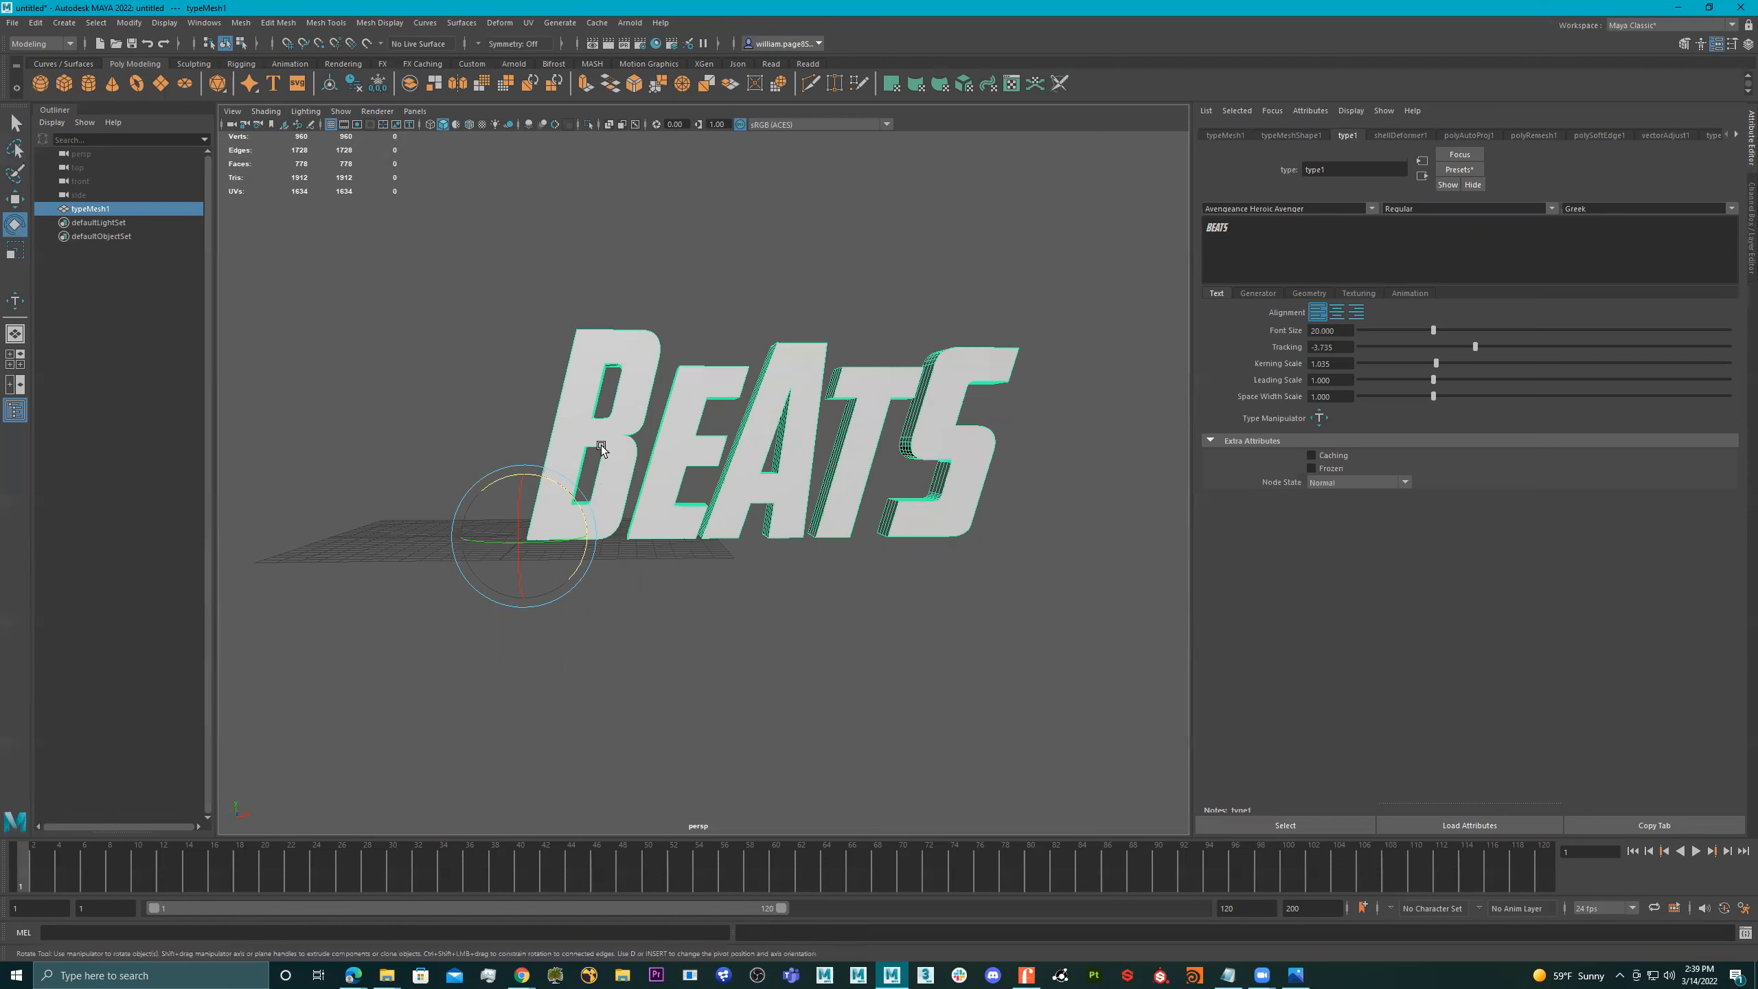
pyautogui.press('q')
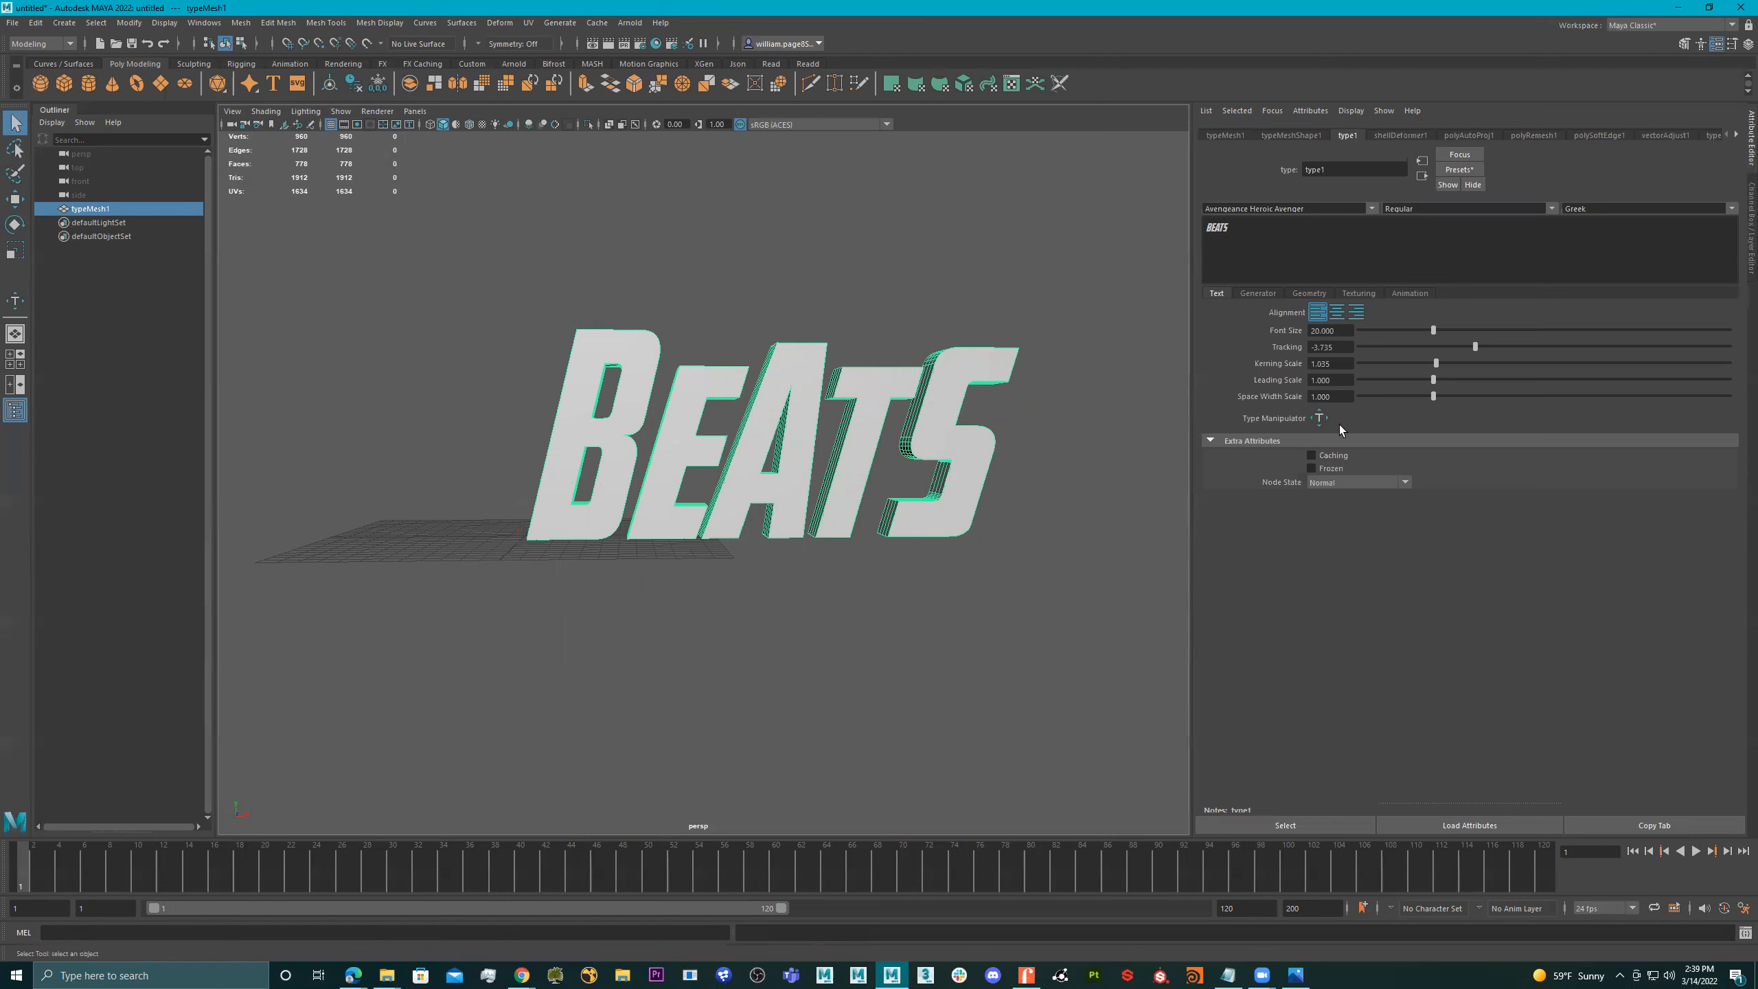
pyautogui.click(1319, 418)
pyautogui.keyDown('alt'); pyautogui.moveTo(596, 491); pyautogui.dragTo(684, 496); pyautogui.keyUp('alt')
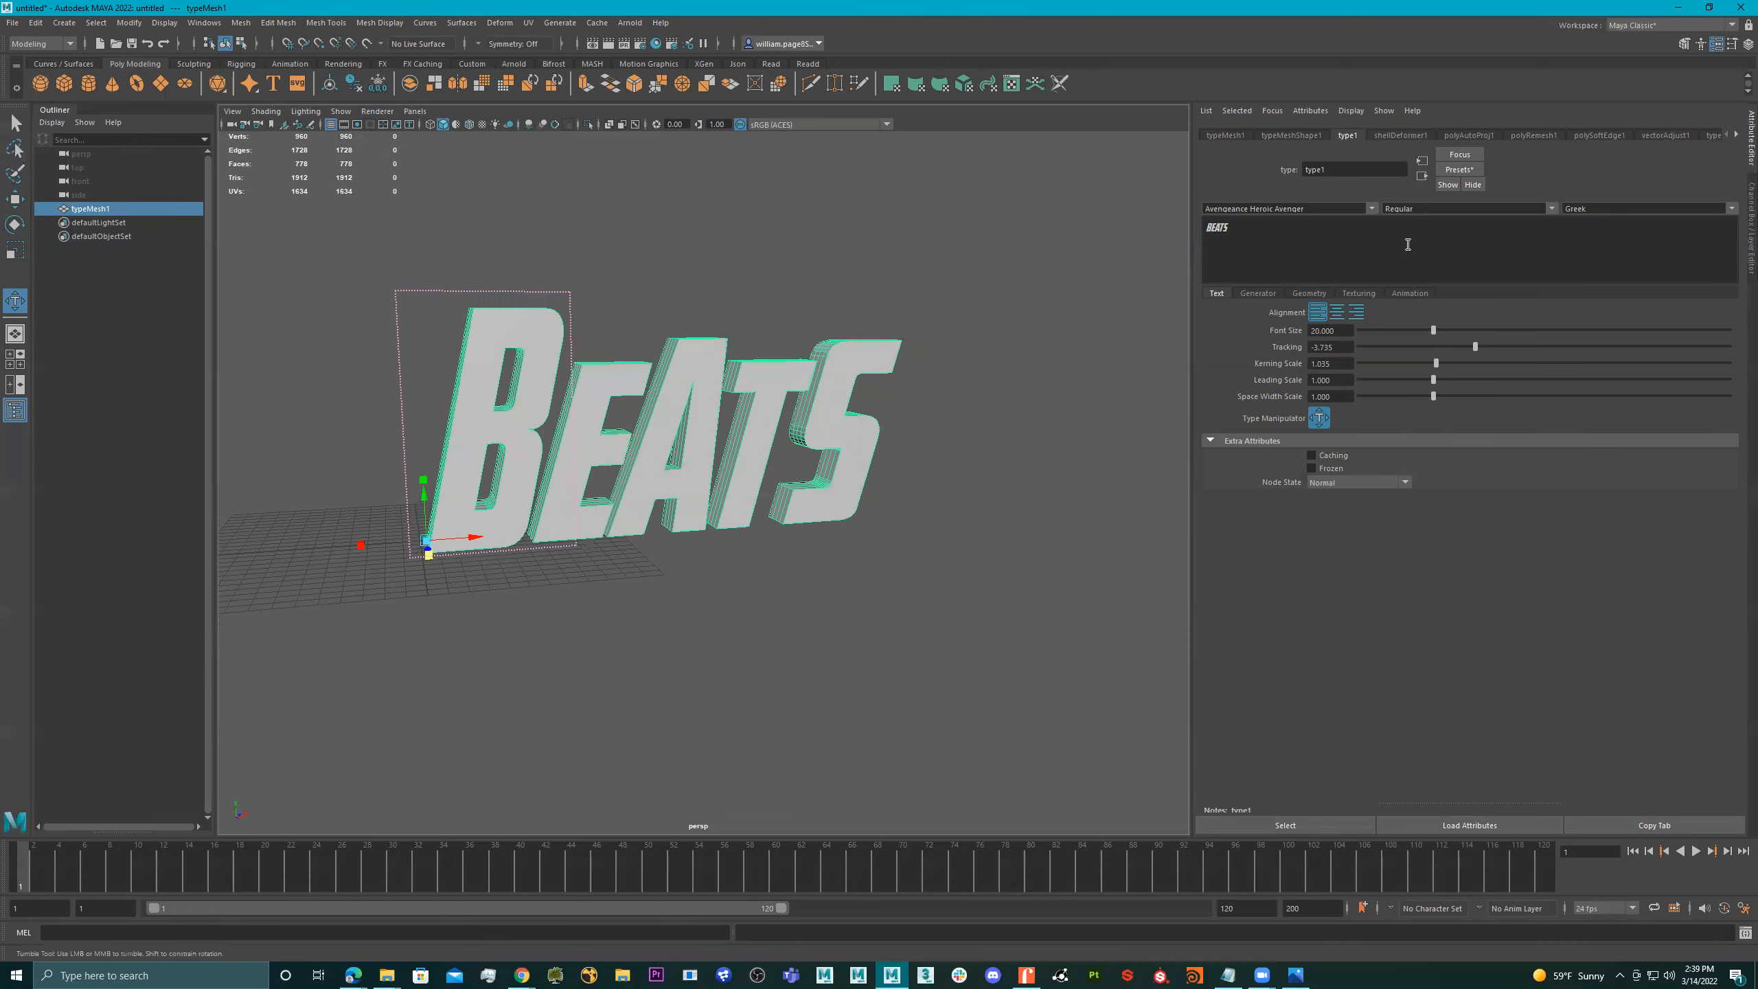
# Step: Review the available generator options for the text
pyautogui.click(1258, 294)
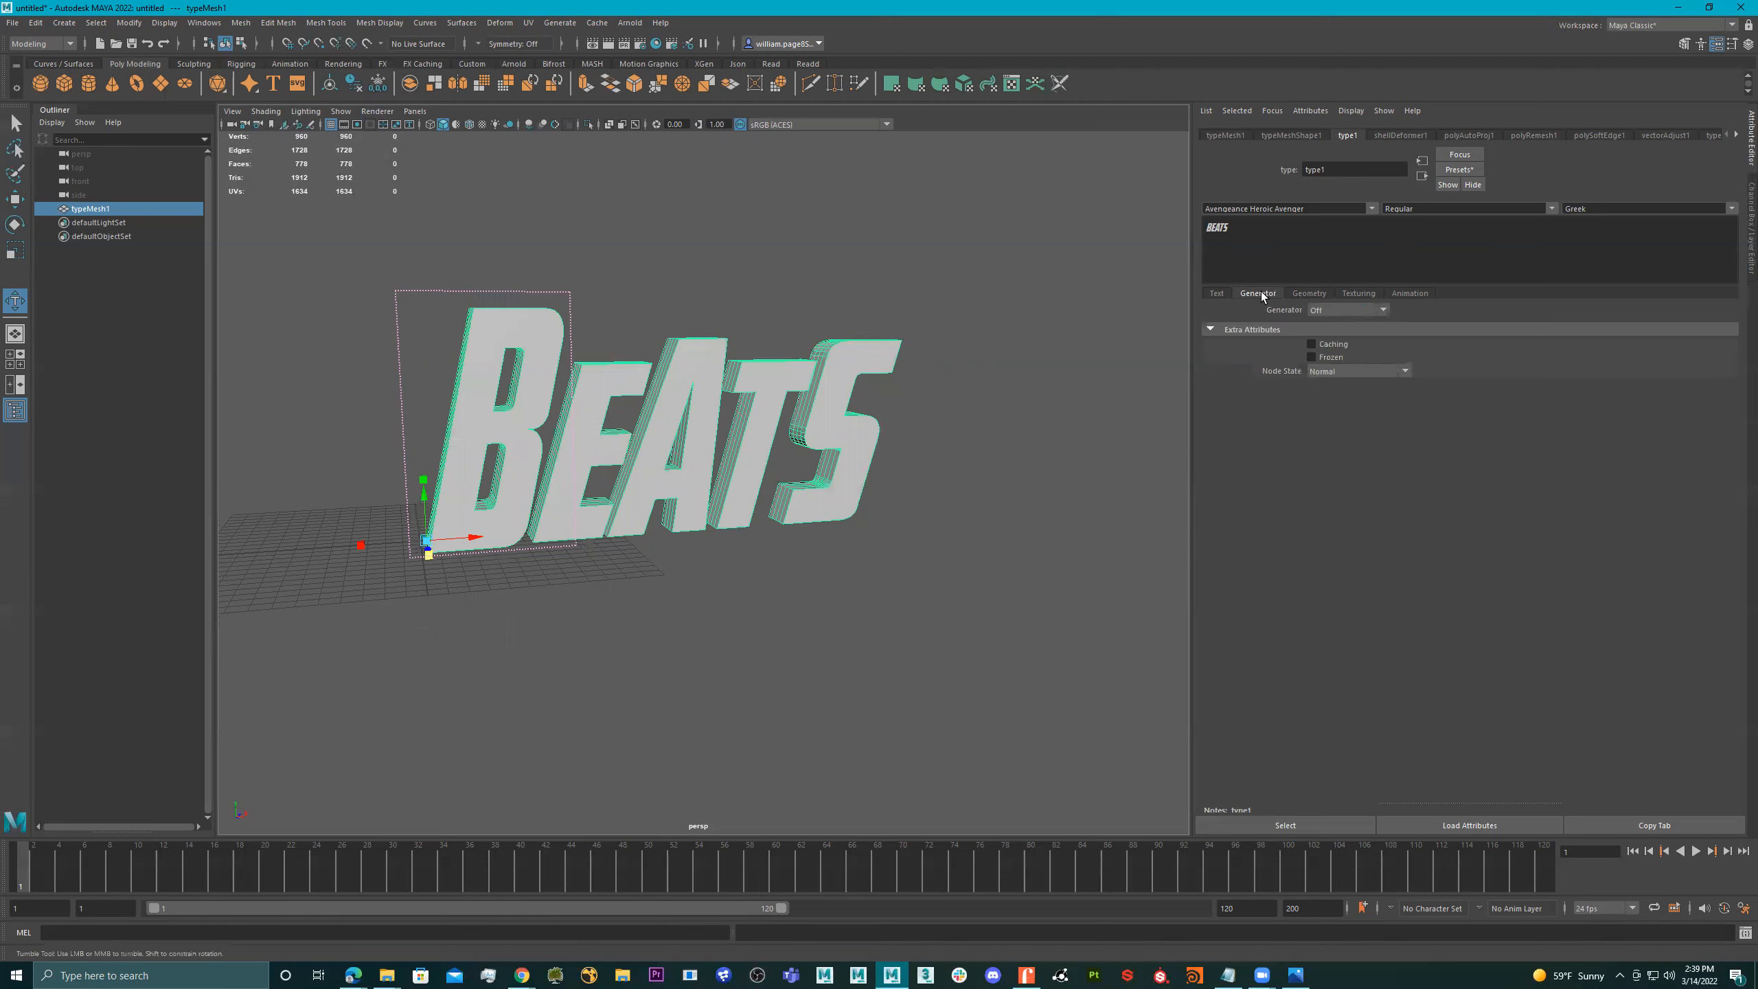
pyautogui.click(1357, 313)
pyautogui.click(1357, 311)
# Step: Show the text's geometry settings and set the curve resolution to 9
pyautogui.click(1315, 295)
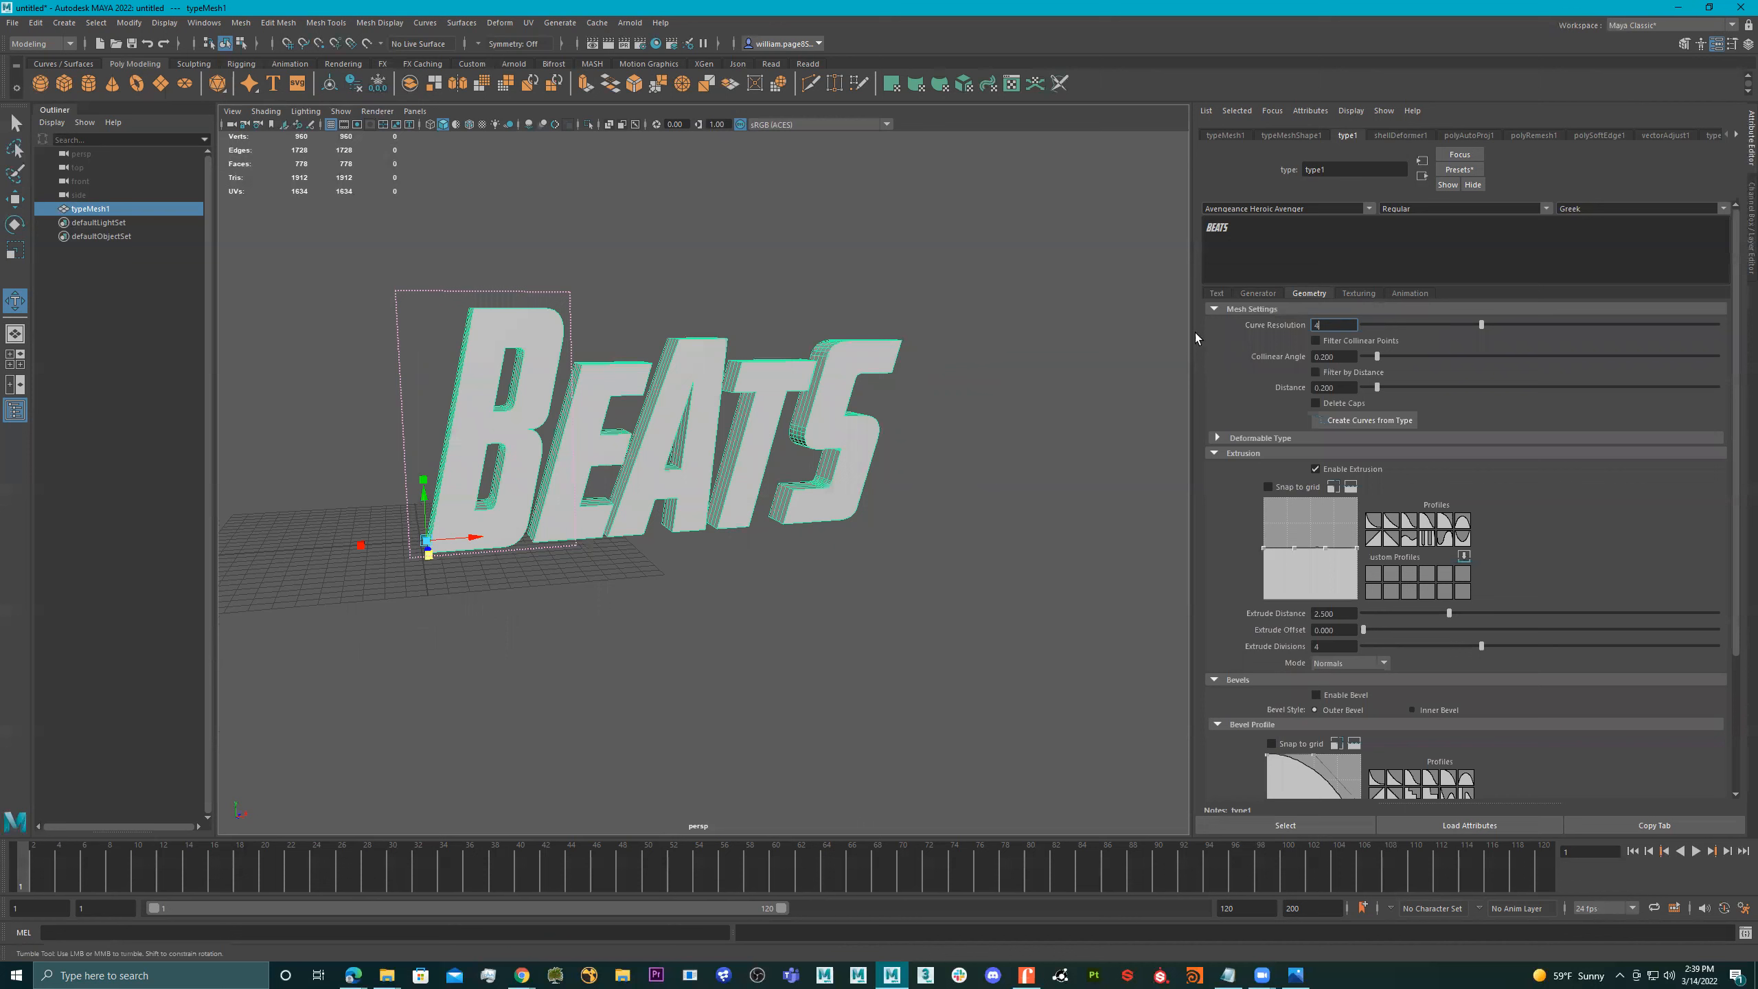
pyautogui.keyDown('alt'); pyautogui.moveTo(804, 454); pyautogui.dragTo(796, 515); pyautogui.keyUp('alt')
pyautogui.scroll(2, 796, 516)
pyautogui.moveTo(1480, 323); pyautogui.dragTo(1678, 336)
# Step: Examine the curved edges of the letter S up close from several angles
pyautogui.keyDown('alt'); pyautogui.moveTo(851, 408); pyautogui.dragTo(755, 370); pyautogui.keyUp('alt')
pyautogui.keyDown('alt'); pyautogui.moveTo(755, 371); pyautogui.dragTo(1075, 360, button='right'); pyautogui.keyUp('alt')
pyautogui.keyDown('alt'); pyautogui.moveTo(1074, 360); pyautogui.dragTo(988, 320); pyautogui.keyUp('alt')
pyautogui.keyDown('alt'); pyautogui.moveTo(988, 320); pyautogui.dragTo(912, 312, button='middle'); pyautogui.keyUp('alt')
pyautogui.keyDown('alt'); pyautogui.moveTo(910, 350); pyautogui.dragTo(978, 338); pyautogui.keyUp('alt')
pyautogui.keyDown('alt'); pyautogui.moveTo(977, 338); pyautogui.dragTo(734, 389, button='middle'); pyautogui.keyUp('alt')
pyautogui.keyDown('alt'); pyautogui.moveTo(734, 389); pyautogui.dragTo(767, 405); pyautogui.keyUp('alt')
pyautogui.keyDown('alt'); pyautogui.moveTo(768, 406); pyautogui.dragTo(761, 447, button='right'); pyautogui.keyUp('alt')
pyautogui.keyDown('alt'); pyautogui.moveTo(762, 447); pyautogui.dragTo(770, 442, button='middle'); pyautogui.keyUp('alt')
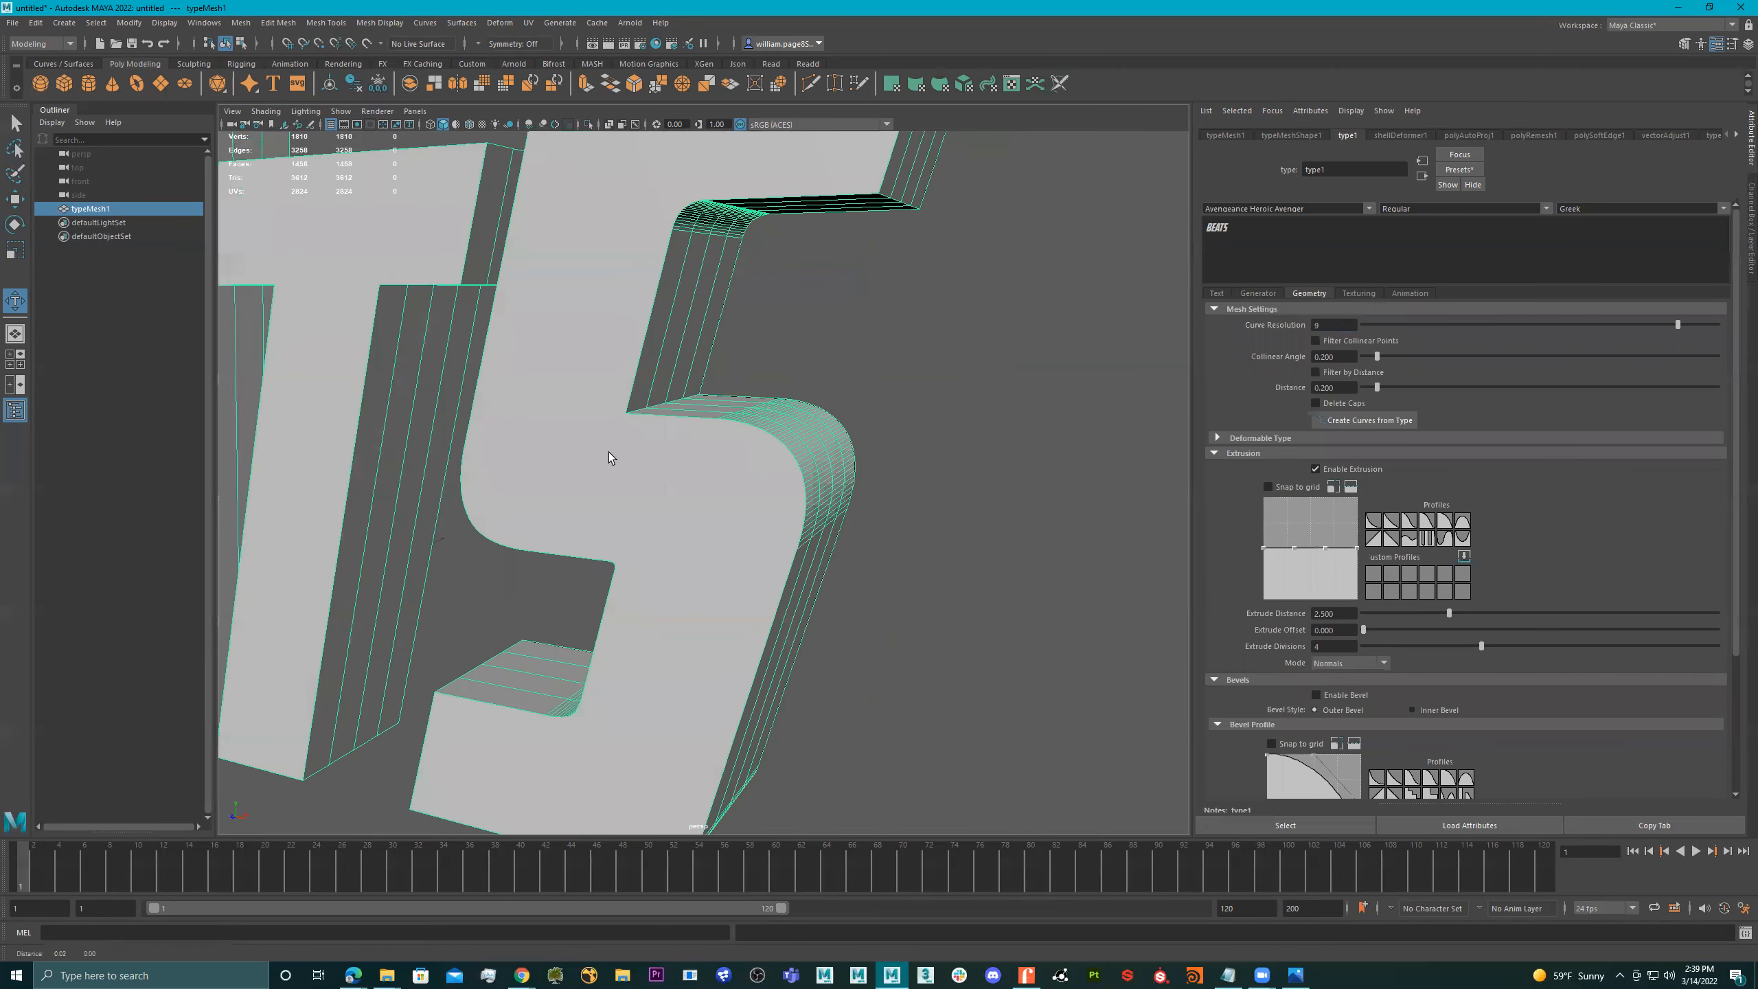
pyautogui.keyDown('alt'); pyautogui.moveTo(610, 458); pyautogui.dragTo(617, 443); pyautogui.keyUp('alt')
pyautogui.keyDown('alt'); pyautogui.moveTo(616, 443); pyautogui.dragTo(667, 464, button='right'); pyautogui.keyUp('alt')
pyautogui.keyDown('alt'); pyautogui.moveTo(667, 463); pyautogui.dragTo(610, 476); pyautogui.keyUp('alt')
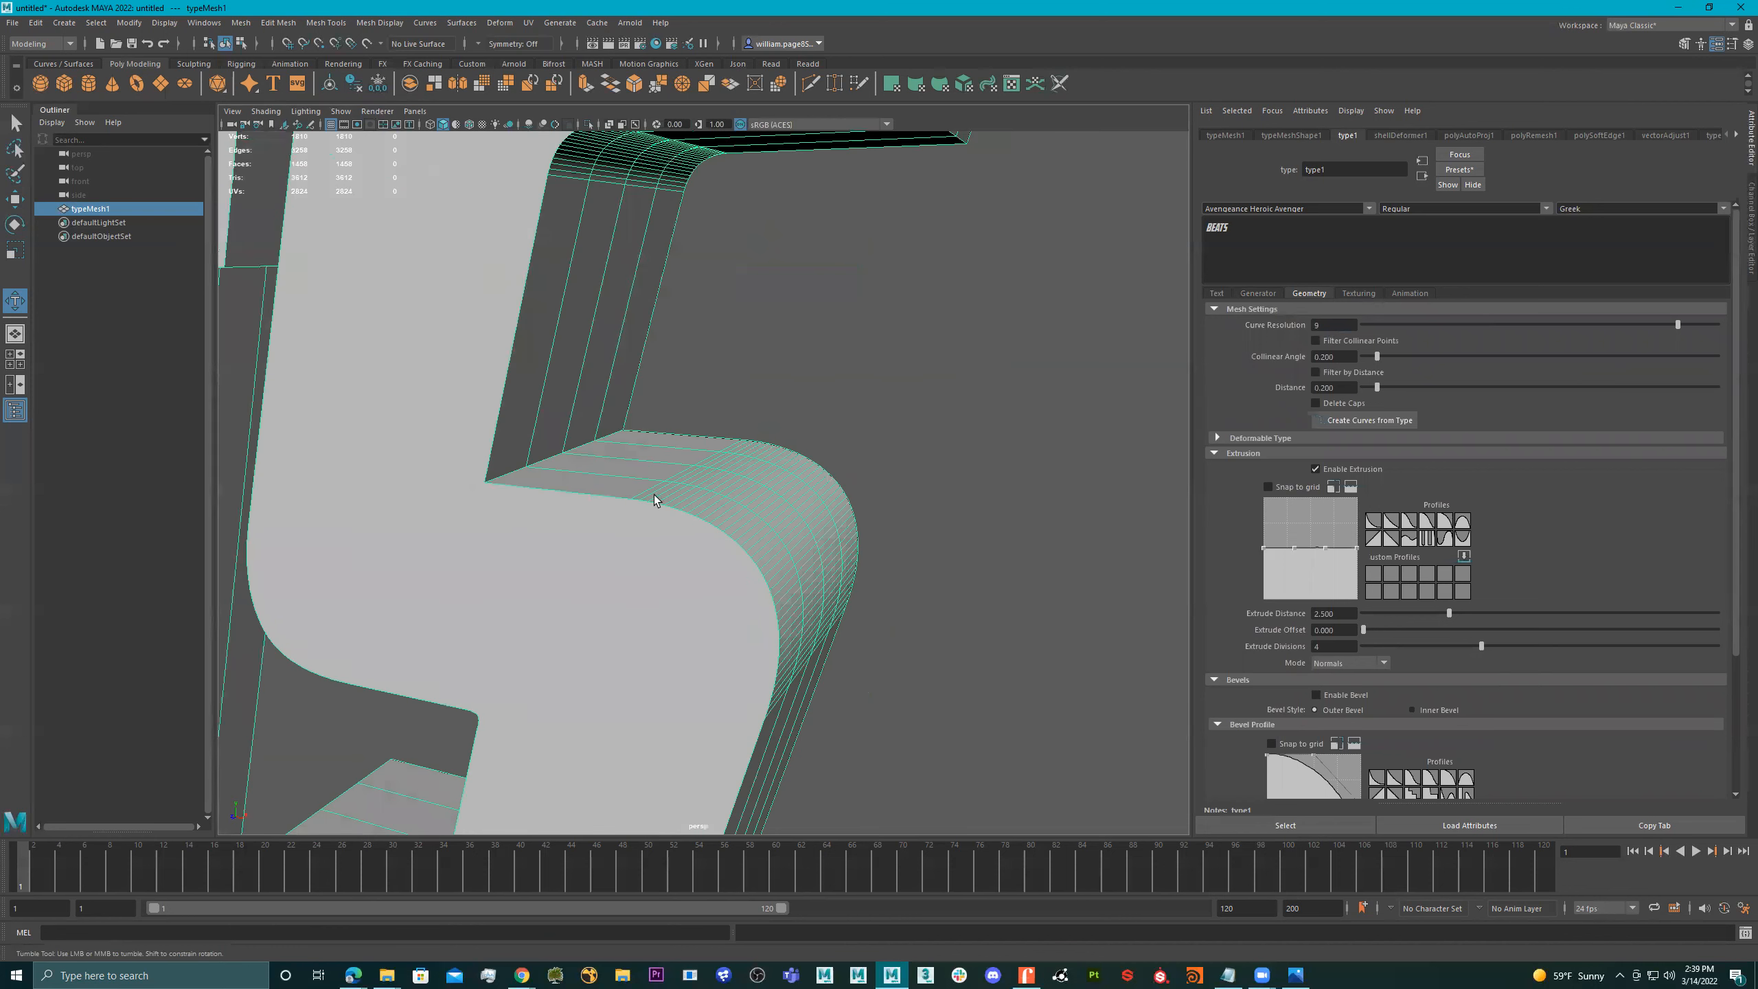
# Step: Try a curve resolution of 3, set it to 10, and undo the trial collinear angle change
pyautogui.moveTo(1650, 324); pyautogui.dragTo(1442, 336)
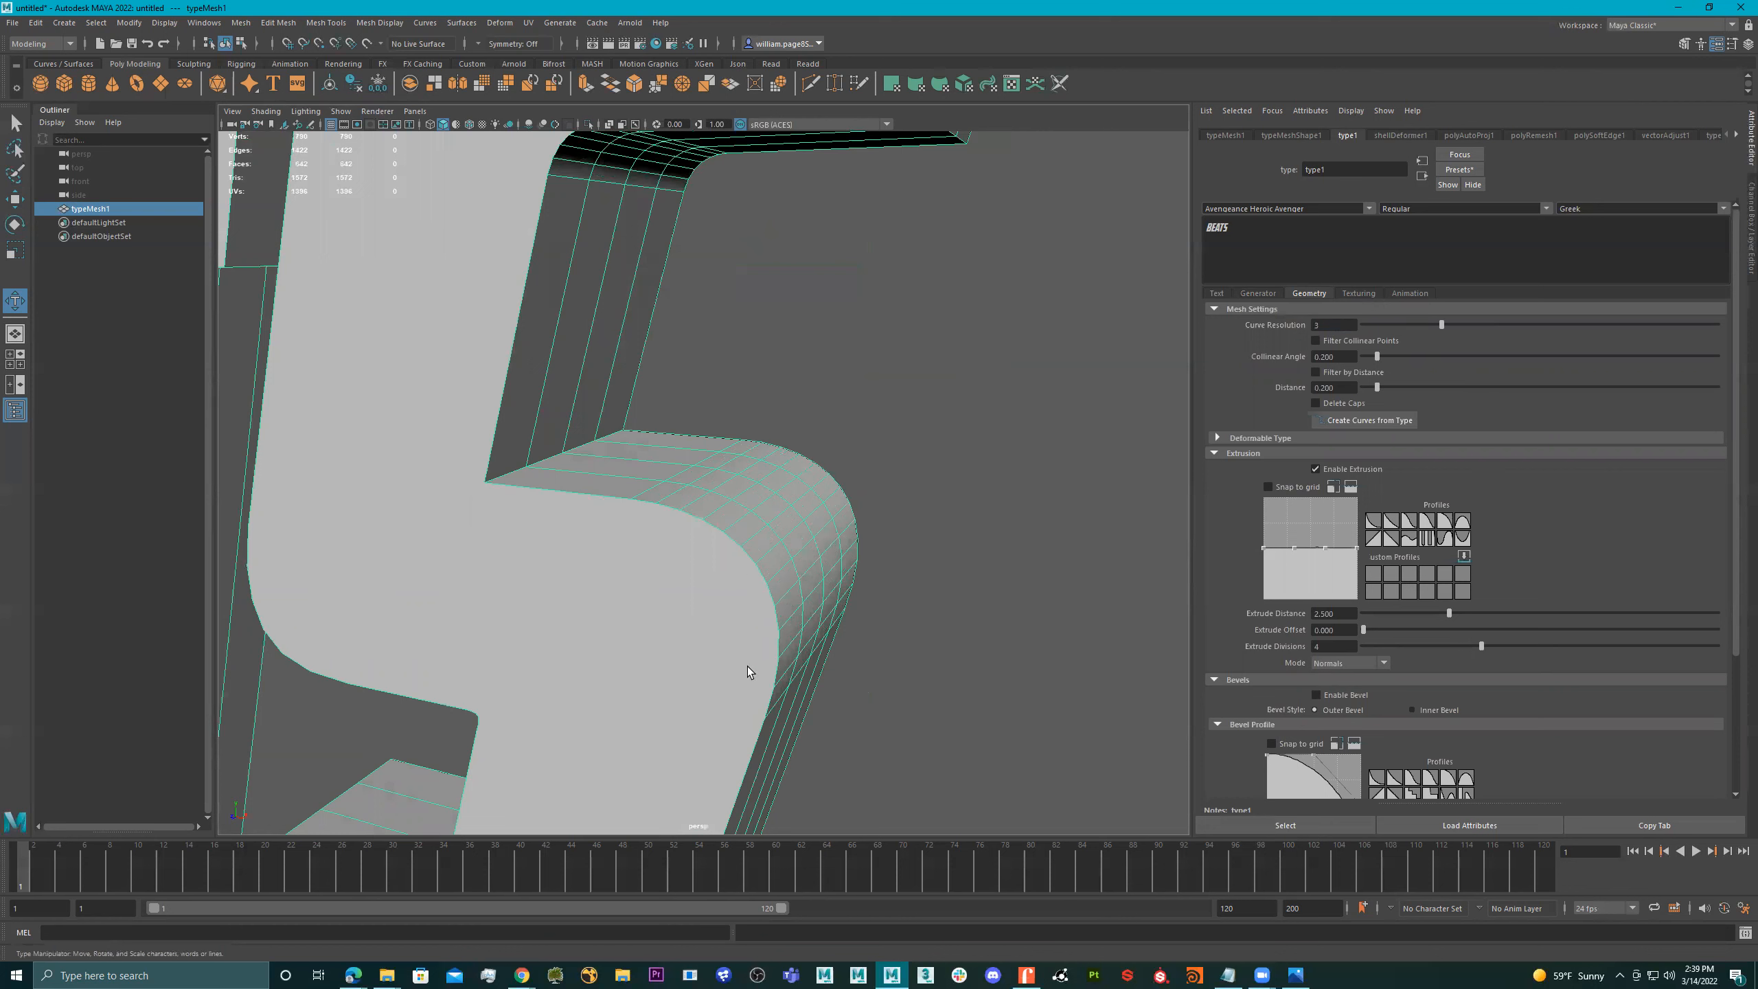
pyautogui.moveTo(1454, 321); pyautogui.dragTo(1736, 344)
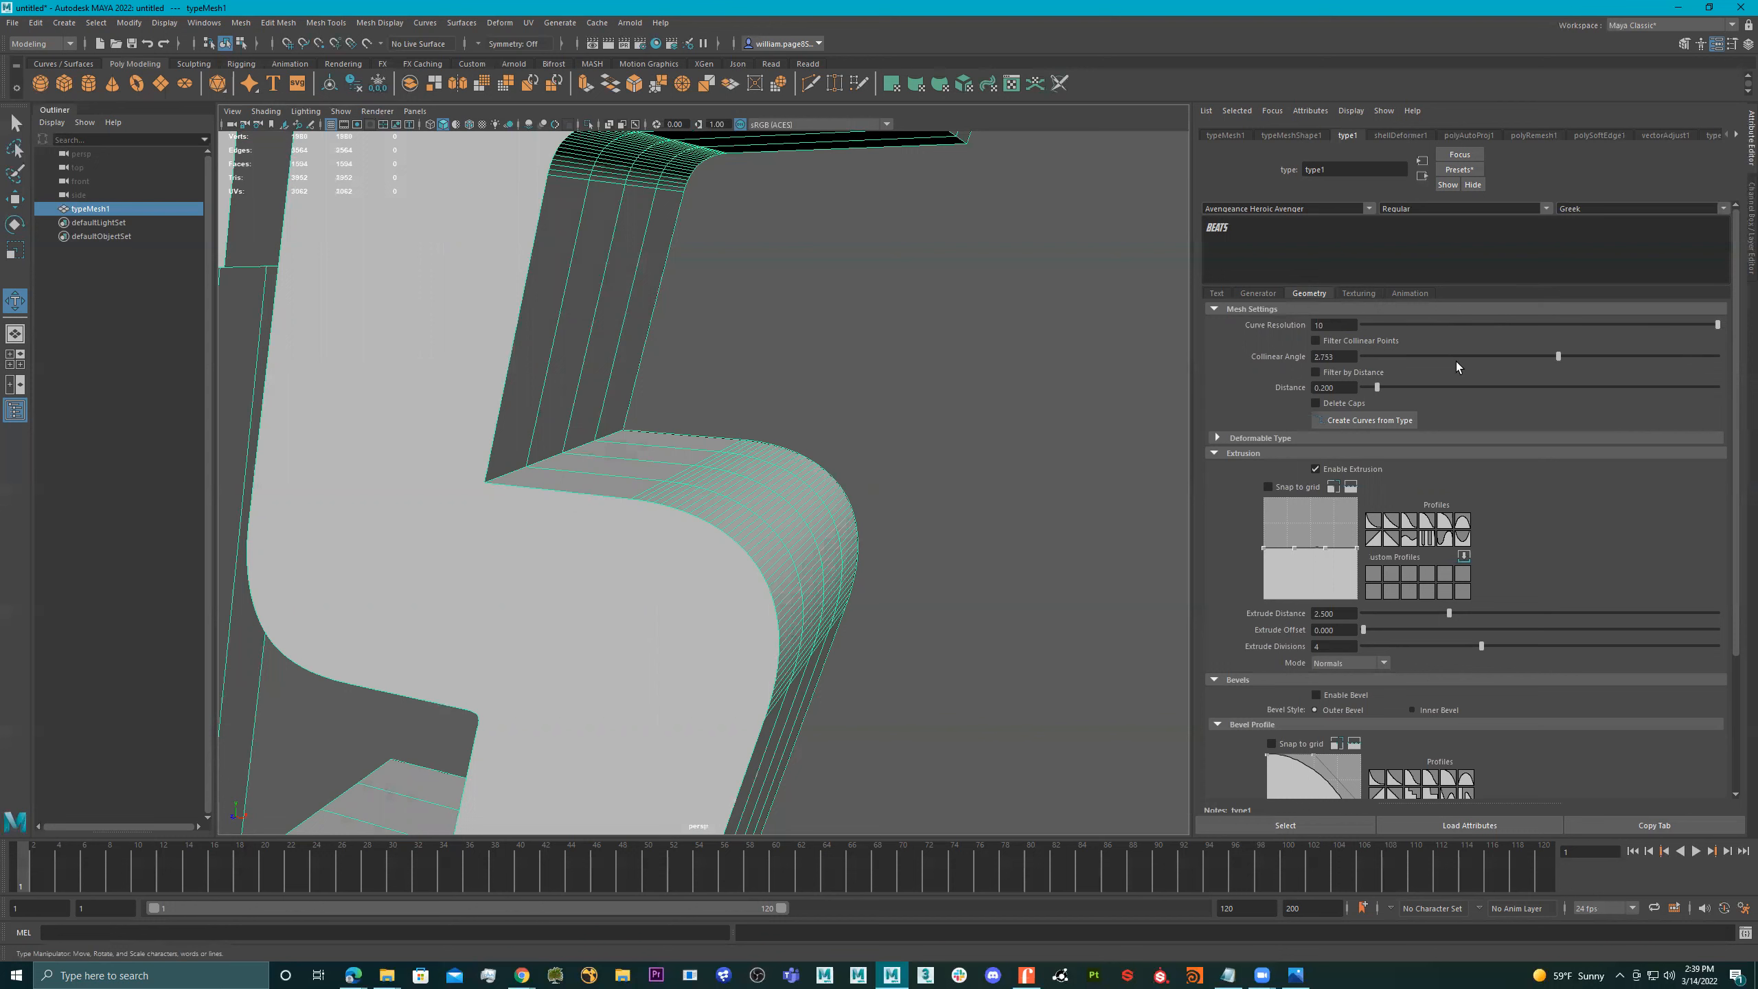
pyautogui.hotkey('ctrl', 'z')
pyautogui.hotkey('ctrl', 'z')
pyautogui.scroll(-12, 823, 370)
pyautogui.moveTo(748, 436)
pyautogui.keyDown('alt'); pyautogui.mouseDown()
pyautogui.moveTo(711, 452)
pyautogui.moveTo(765, 426)
pyautogui.mouseUp(); pyautogui.keyUp('alt')
pyautogui.keyDown('alt'); pyautogui.moveTo(765, 426); pyautogui.dragTo(837, 392, button='middle'); pyautogui.keyUp('alt')
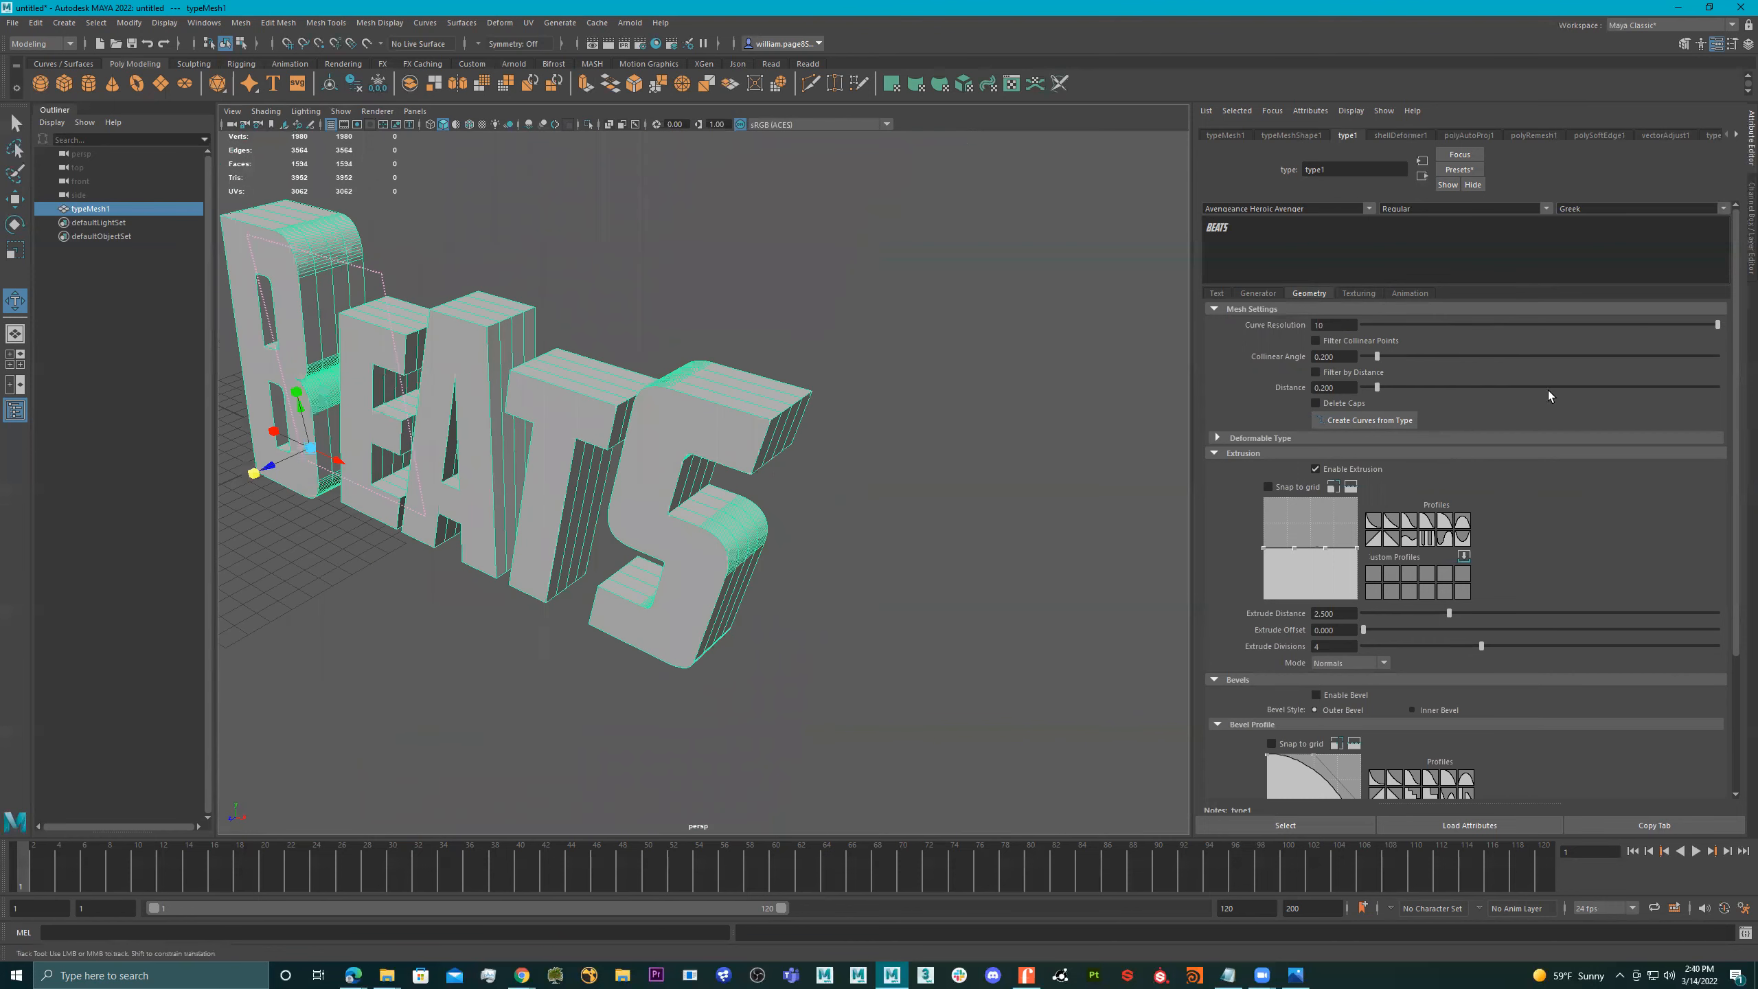
pyautogui.hotkey('ctrl', 'z')
# Step: Turn the text's extrusion off and on again, and inspect the depth of the extruded letters
pyautogui.click(1322, 468)
pyautogui.click(1324, 468)
pyautogui.click(1316, 469)
pyautogui.click(1328, 469)
pyautogui.keyDown('alt'); pyautogui.moveTo(758, 443); pyautogui.dragTo(675, 473); pyautogui.keyUp('alt')
pyautogui.keyDown('alt'); pyautogui.moveTo(675, 473); pyautogui.dragTo(747, 449, button='right'); pyautogui.keyUp('alt')
pyautogui.keyDown('alt'); pyautogui.moveTo(747, 448); pyautogui.dragTo(796, 433); pyautogui.keyUp('alt')
pyautogui.keyDown('alt'); pyautogui.moveTo(796, 433); pyautogui.dragTo(806, 450, button='middle'); pyautogui.keyUp('alt')
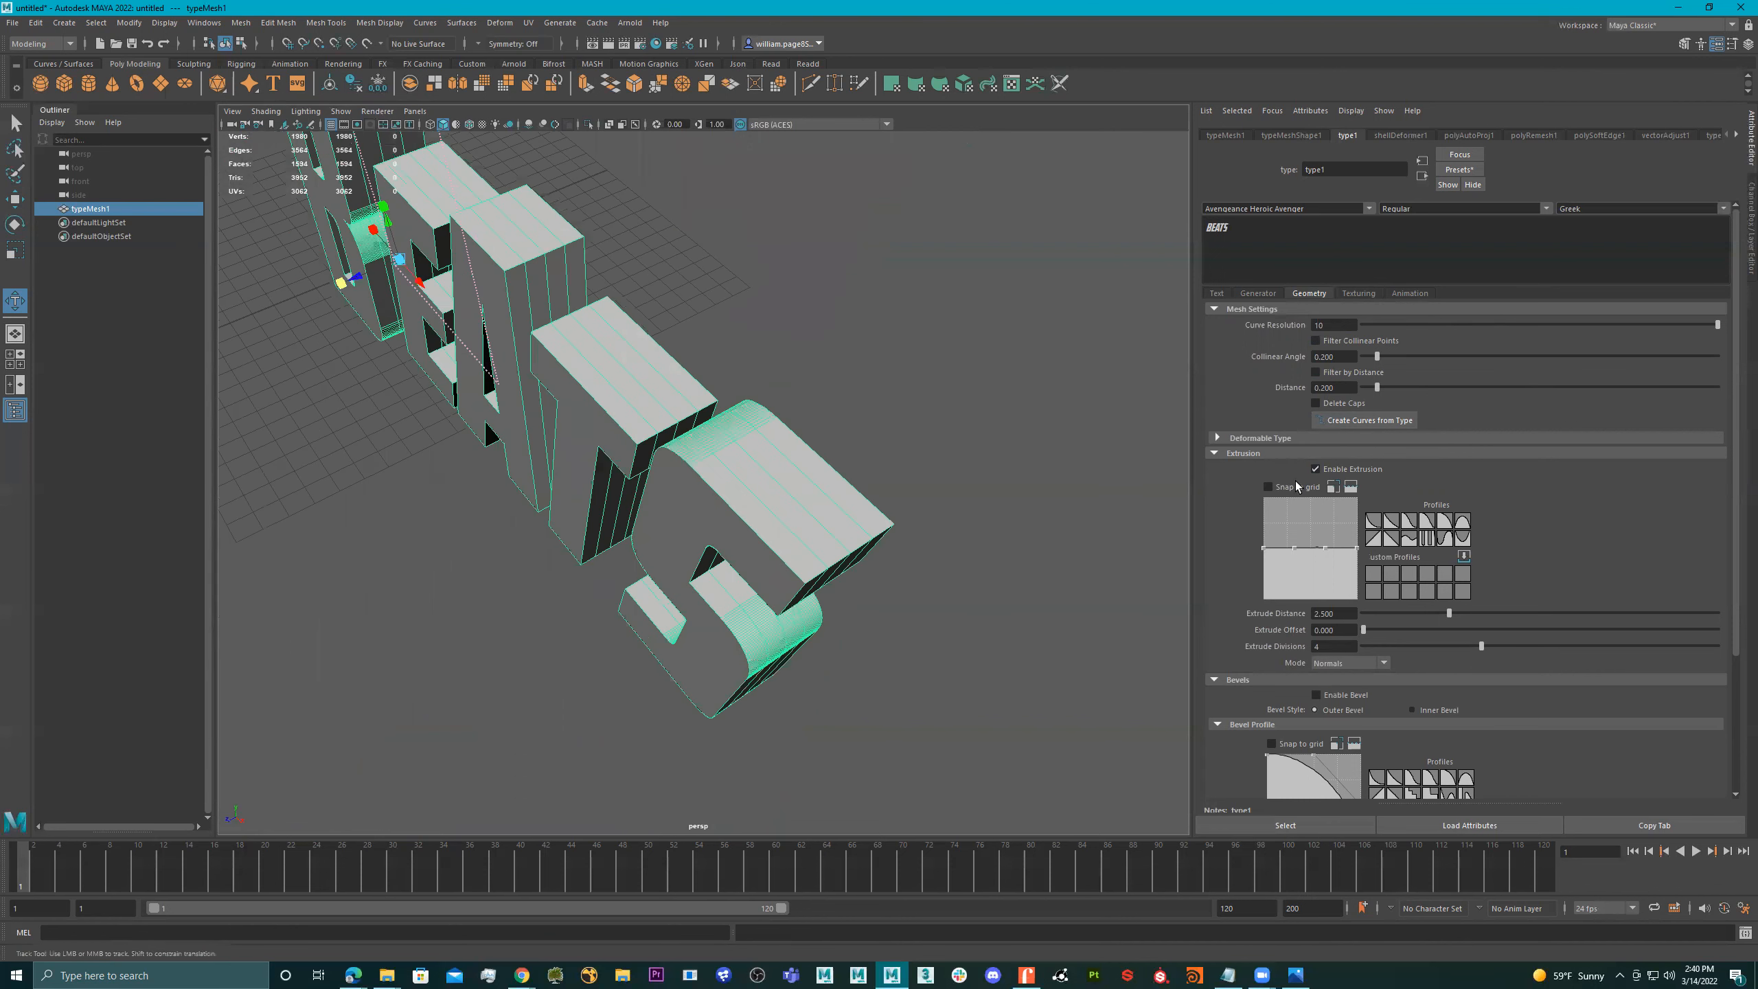
# Step: Try reshaping the extrusion profile by moving its curve points and applying the arch-shaped preset
pyautogui.moveTo(1294, 548); pyautogui.dragTo(1308, 472)
pyautogui.moveTo(1307, 537); pyautogui.dragTo(1290, 610)
pyautogui.scroll(-1, 1443, 514)
pyautogui.click(1463, 500)
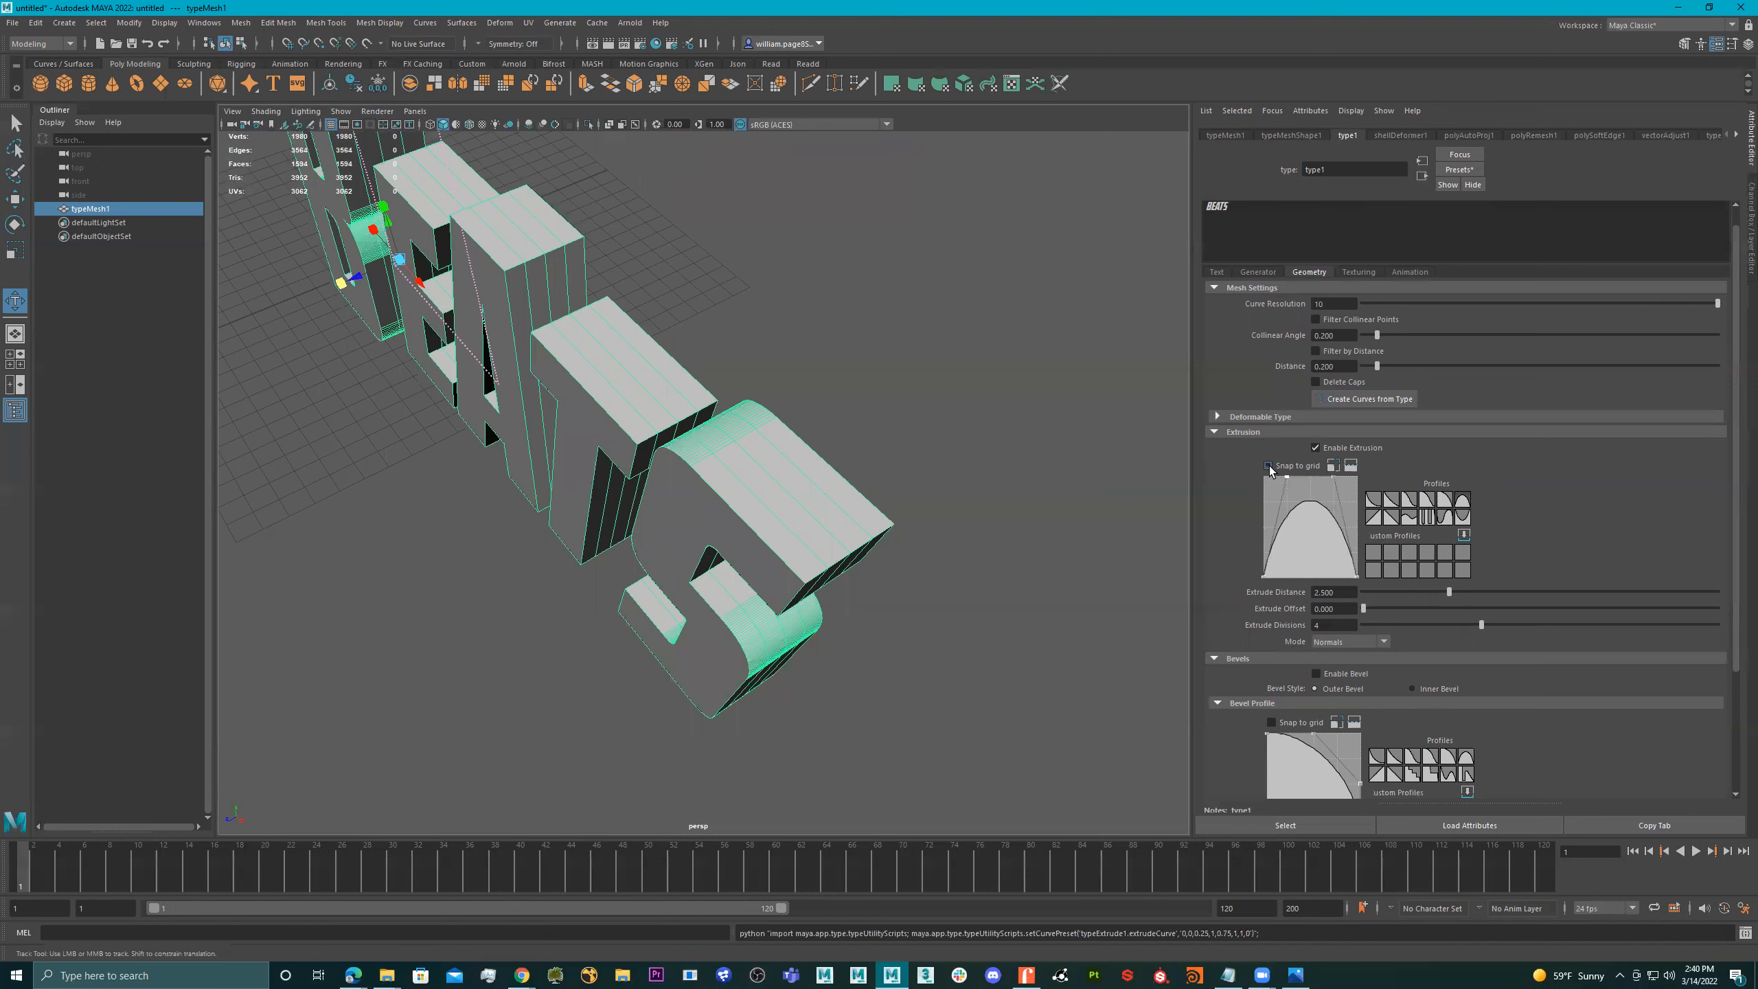
pyautogui.keyDown('alt'); pyautogui.moveTo(862, 505); pyautogui.dragTo(572, 471); pyautogui.keyUp('alt')
pyautogui.moveTo(674, 442)
pyautogui.keyDown('alt'); pyautogui.mouseDown()
pyautogui.moveTo(755, 443)
pyautogui.moveTo(684, 444)
pyautogui.mouseUp(); pyautogui.keyUp('alt')
pyautogui.moveTo(1272, 517); pyautogui.dragTo(1272, 508)
# Step: Switch the extrusion off and back on, restore its flat profile, and inspect the letter sides
pyautogui.click(1316, 447)
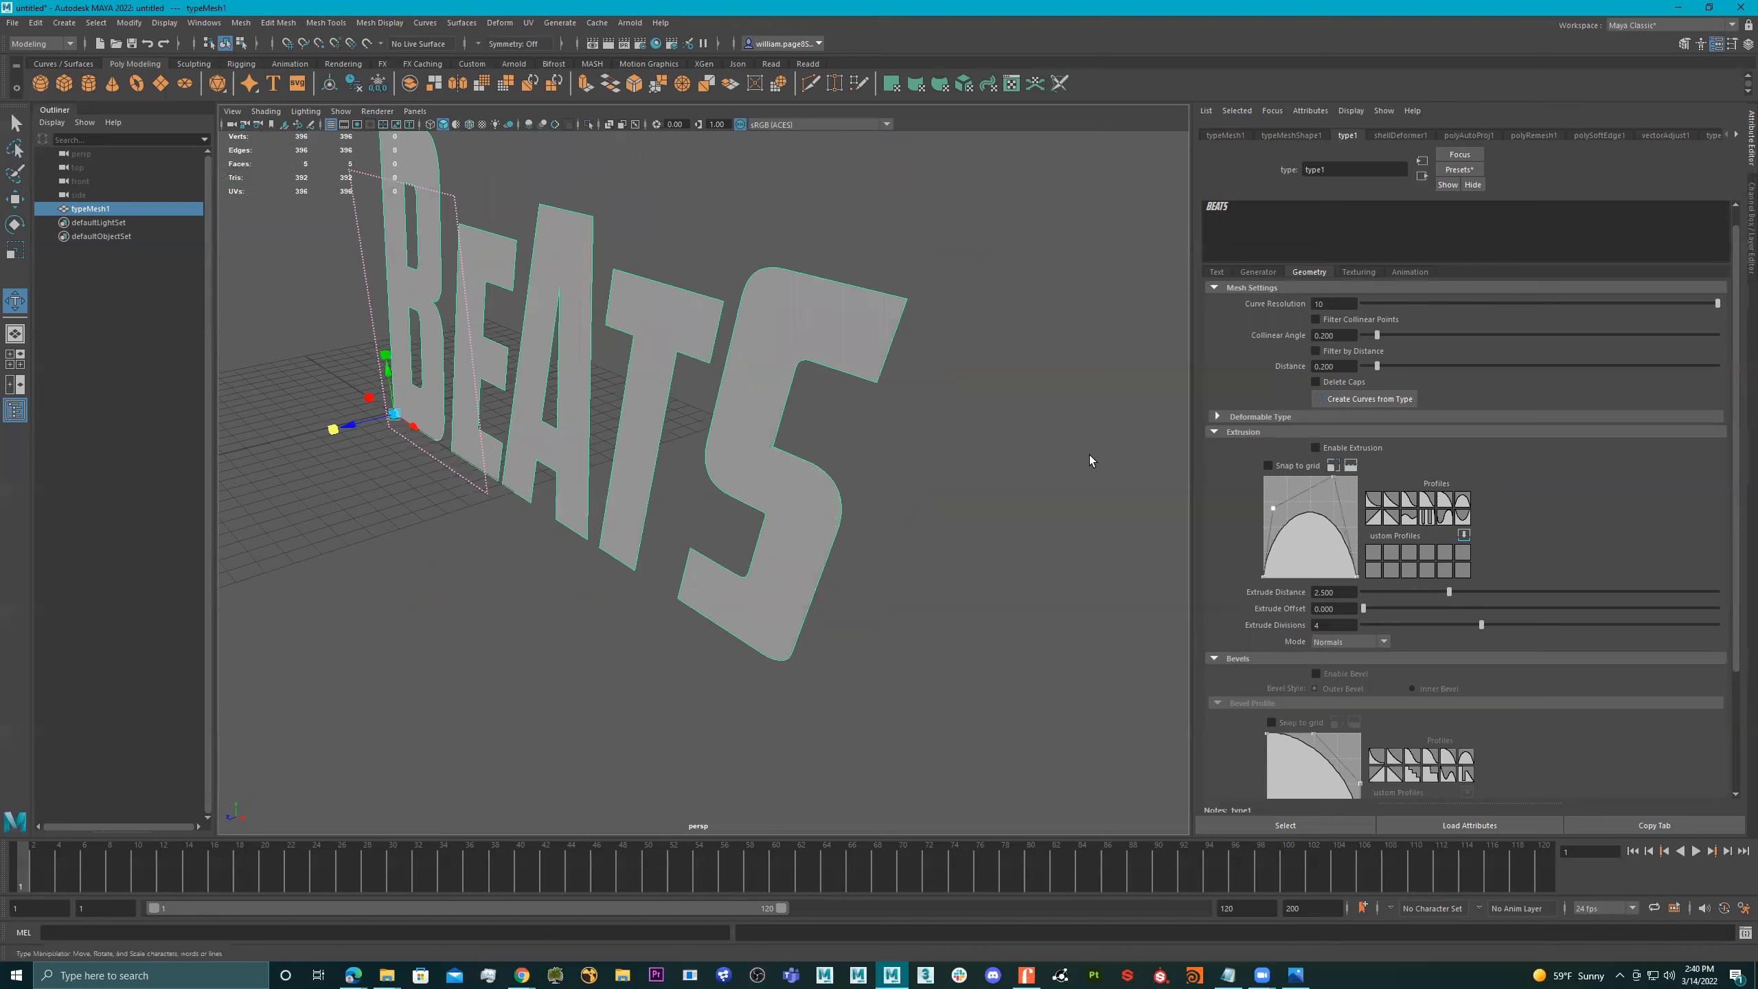
pyautogui.click(1325, 450)
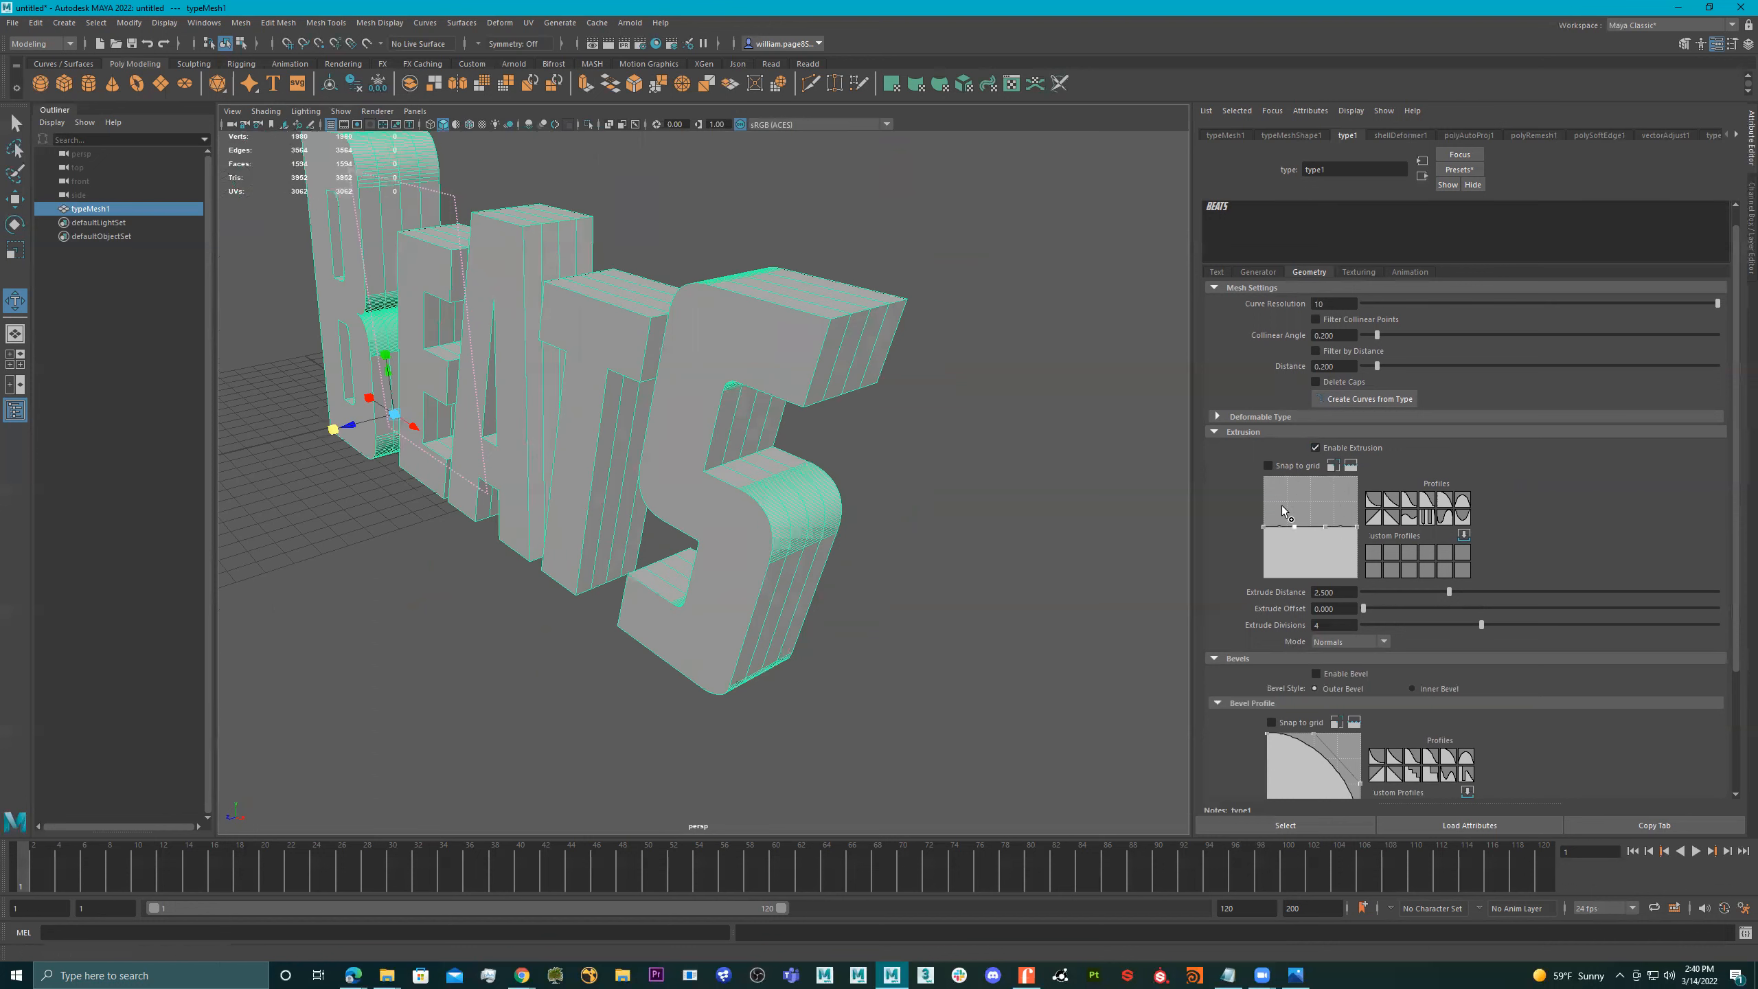
pyautogui.keyDown('alt'); pyautogui.moveTo(940, 486); pyautogui.dragTo(989, 467); pyautogui.keyUp('alt')
pyautogui.keyDown('alt'); pyautogui.moveTo(989, 467); pyautogui.dragTo(947, 499, button='right'); pyautogui.keyUp('alt')
pyautogui.keyDown('alt'); pyautogui.moveTo(947, 499); pyautogui.dragTo(915, 506); pyautogui.keyUp('alt')
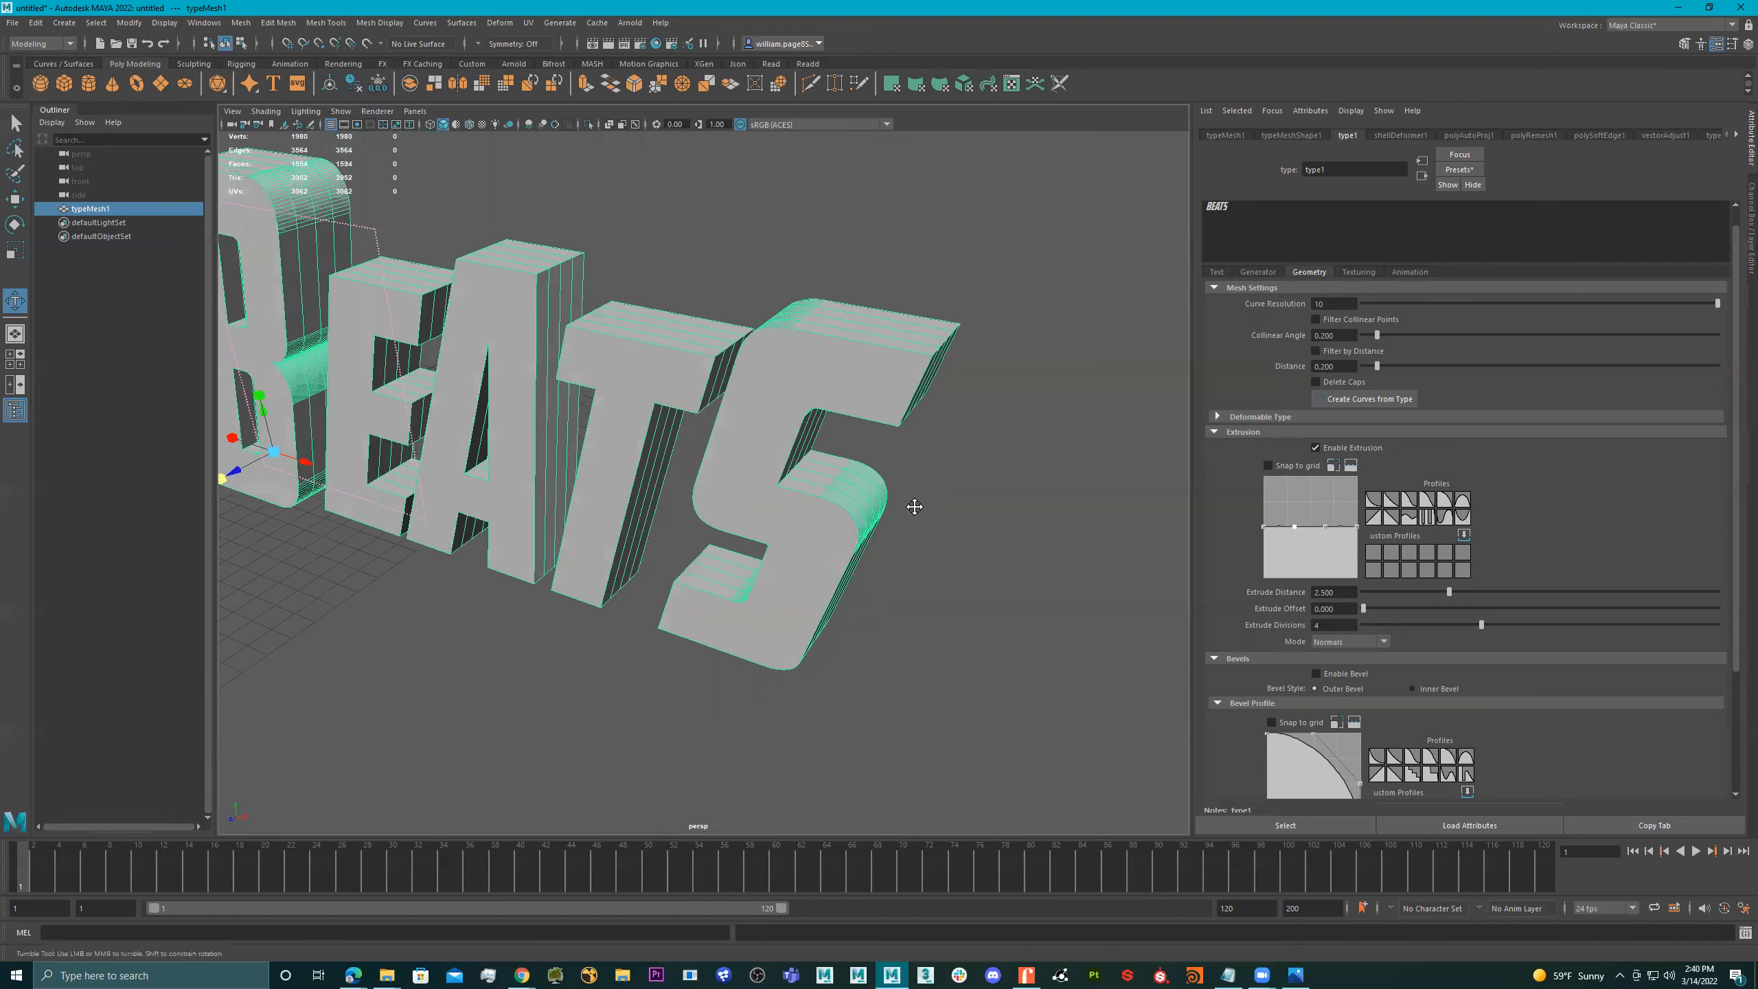
pyautogui.keyDown('alt'); pyautogui.moveTo(915, 506); pyautogui.dragTo(993, 492, button='middle'); pyautogui.keyUp('alt')
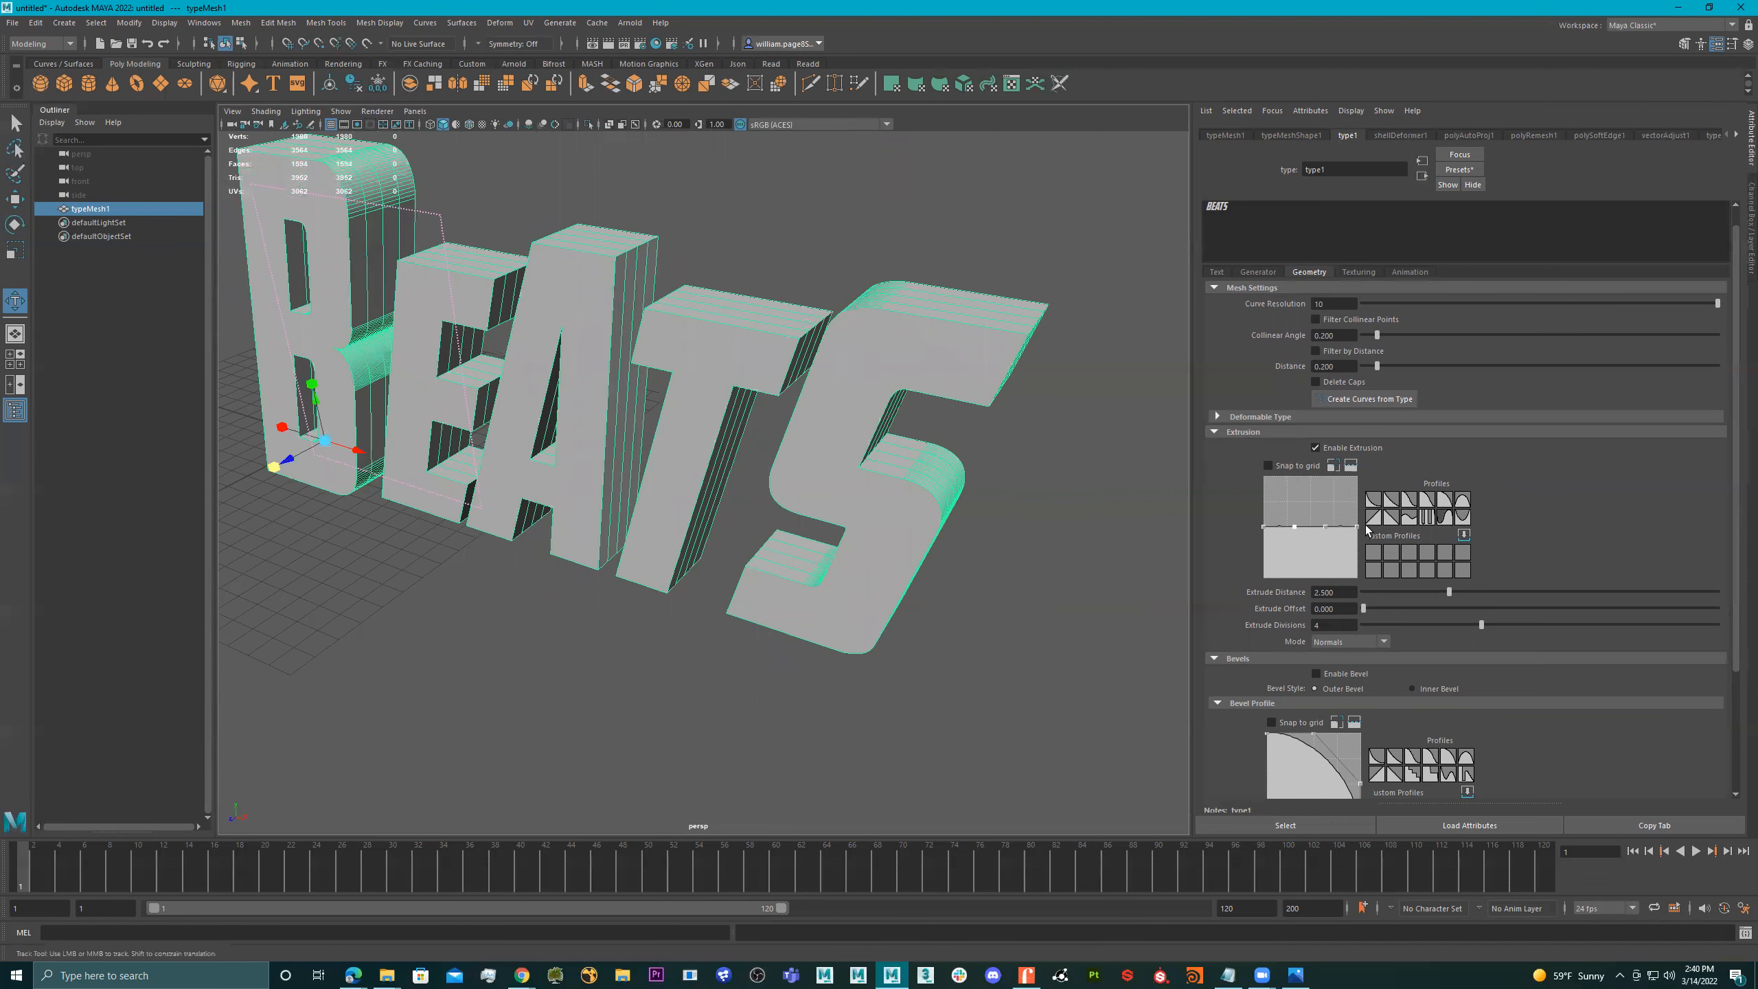
# Step: Try the valley-shaped extrusion profile preset and inspect the letter sides
pyautogui.click(1462, 517)
pyautogui.keyDown('alt'); pyautogui.moveTo(988, 451); pyautogui.dragTo(705, 363); pyautogui.keyUp('alt')
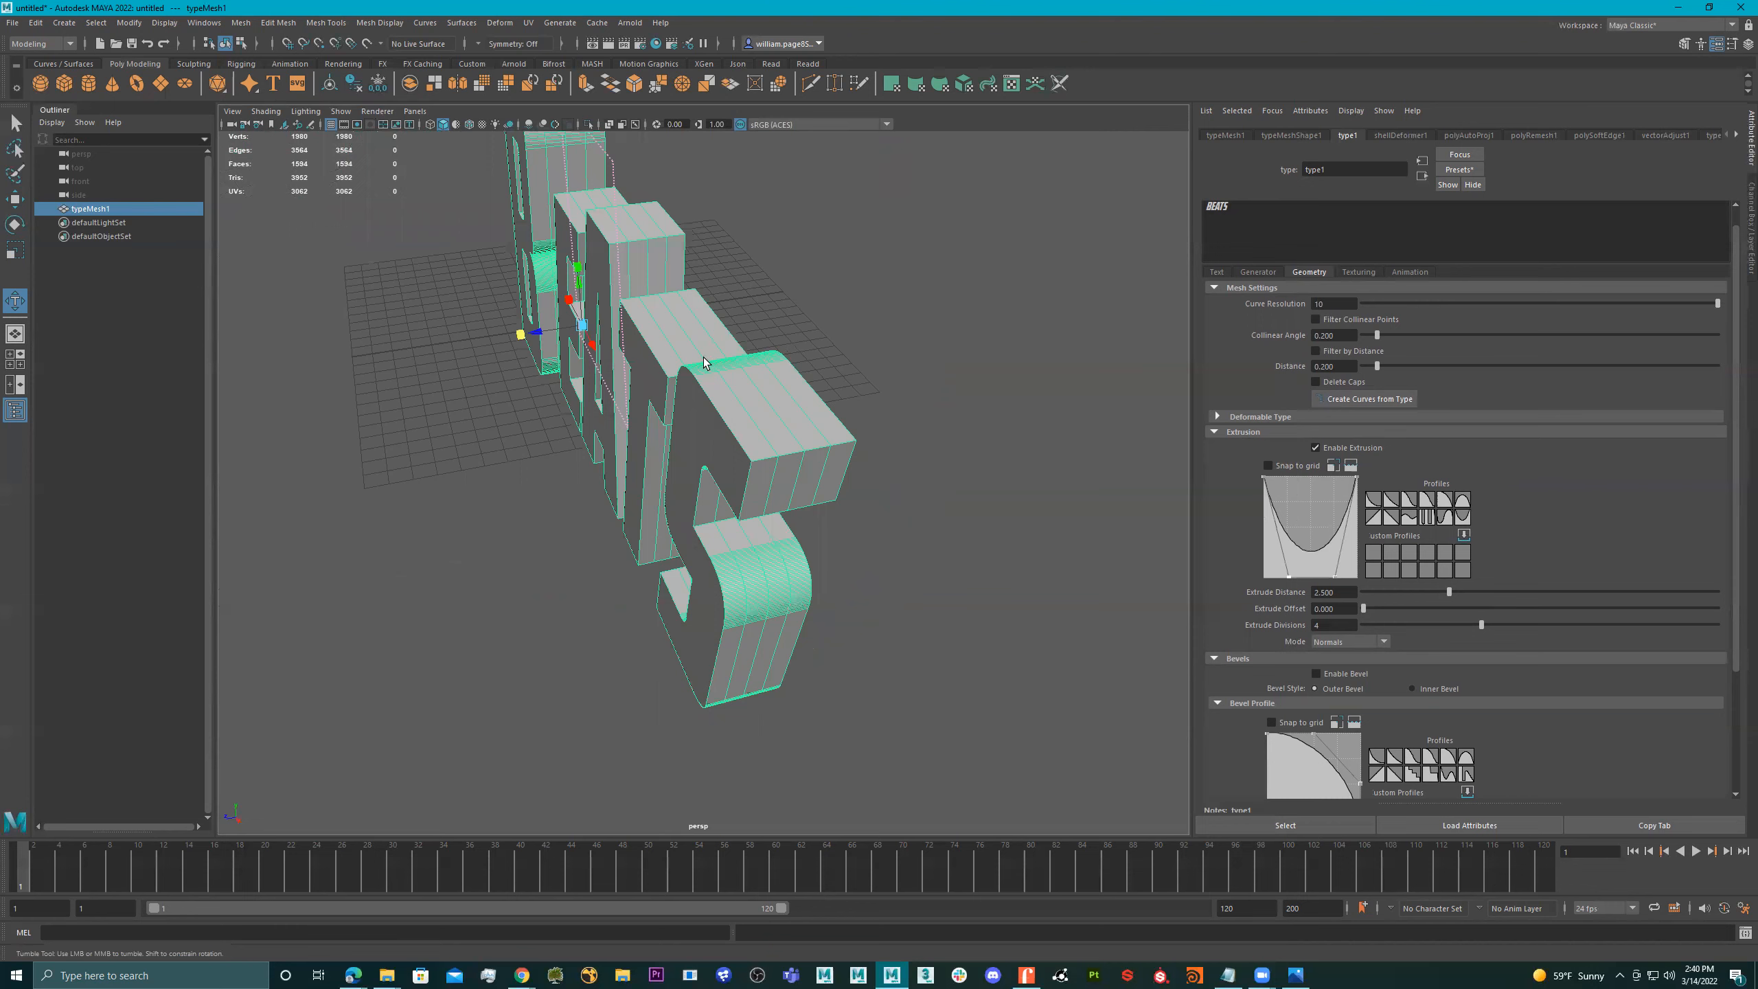
pyautogui.keyDown('alt'); pyautogui.moveTo(793, 327); pyautogui.dragTo(947, 365); pyautogui.keyUp('alt')
pyautogui.keyDown('alt'); pyautogui.moveTo(947, 365); pyautogui.dragTo(1122, 440, button='middle'); pyautogui.keyUp('alt')
# Step: Set the extrude distance to 3.548 and the extrude offset to 0.389, checking the depth from the side
pyautogui.moveTo(1467, 594)
pyautogui.mouseDown()
pyautogui.moveTo(1452, 592)
pyautogui.moveTo(1501, 592)
pyautogui.mouseUp()
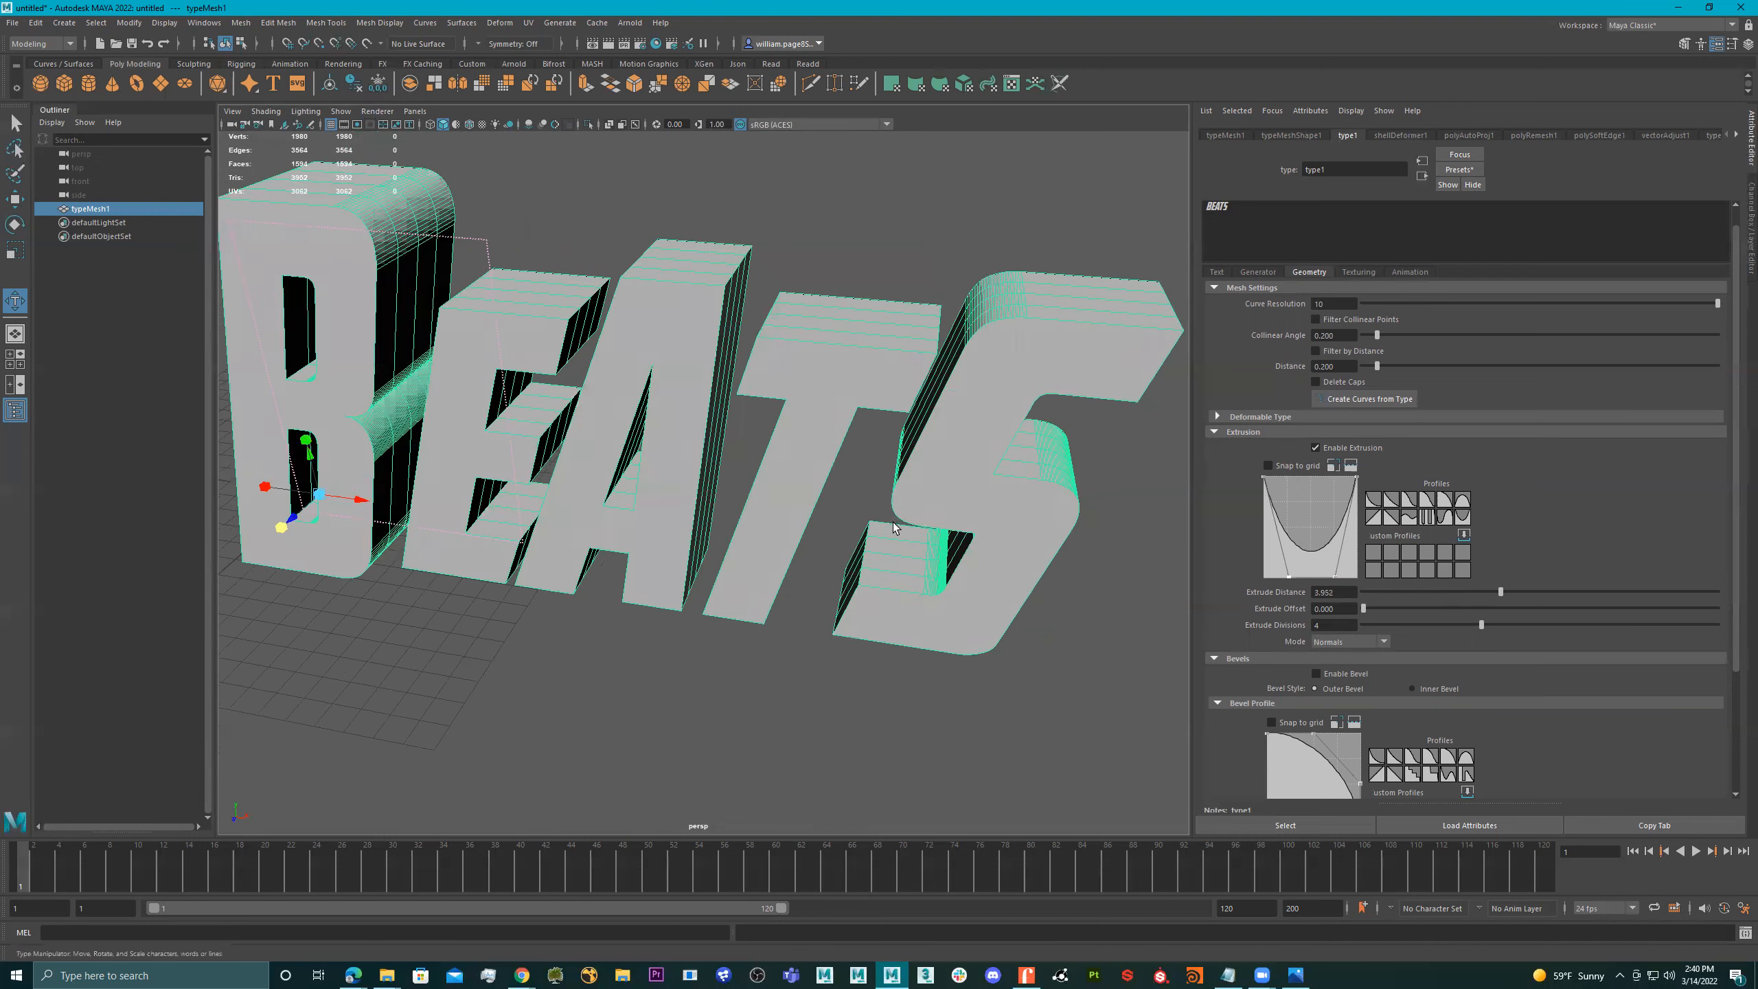
pyautogui.keyDown('alt'); pyautogui.moveTo(893, 522); pyautogui.dragTo(751, 544); pyautogui.keyUp('alt')
pyautogui.keyDown('alt'); pyautogui.moveTo(751, 544); pyautogui.dragTo(717, 557, button='middle'); pyautogui.keyUp('alt')
pyautogui.moveTo(1500, 593); pyautogui.dragTo(1486, 596)
pyautogui.moveTo(1364, 609); pyautogui.dragTo(1458, 614)
pyautogui.keyDown('alt'); pyautogui.moveTo(931, 483); pyautogui.dragTo(886, 475); pyautogui.keyUp('alt')
pyautogui.keyDown('alt'); pyautogui.moveTo(887, 475); pyautogui.dragTo(910, 498, button='middle'); pyautogui.keyUp('alt')
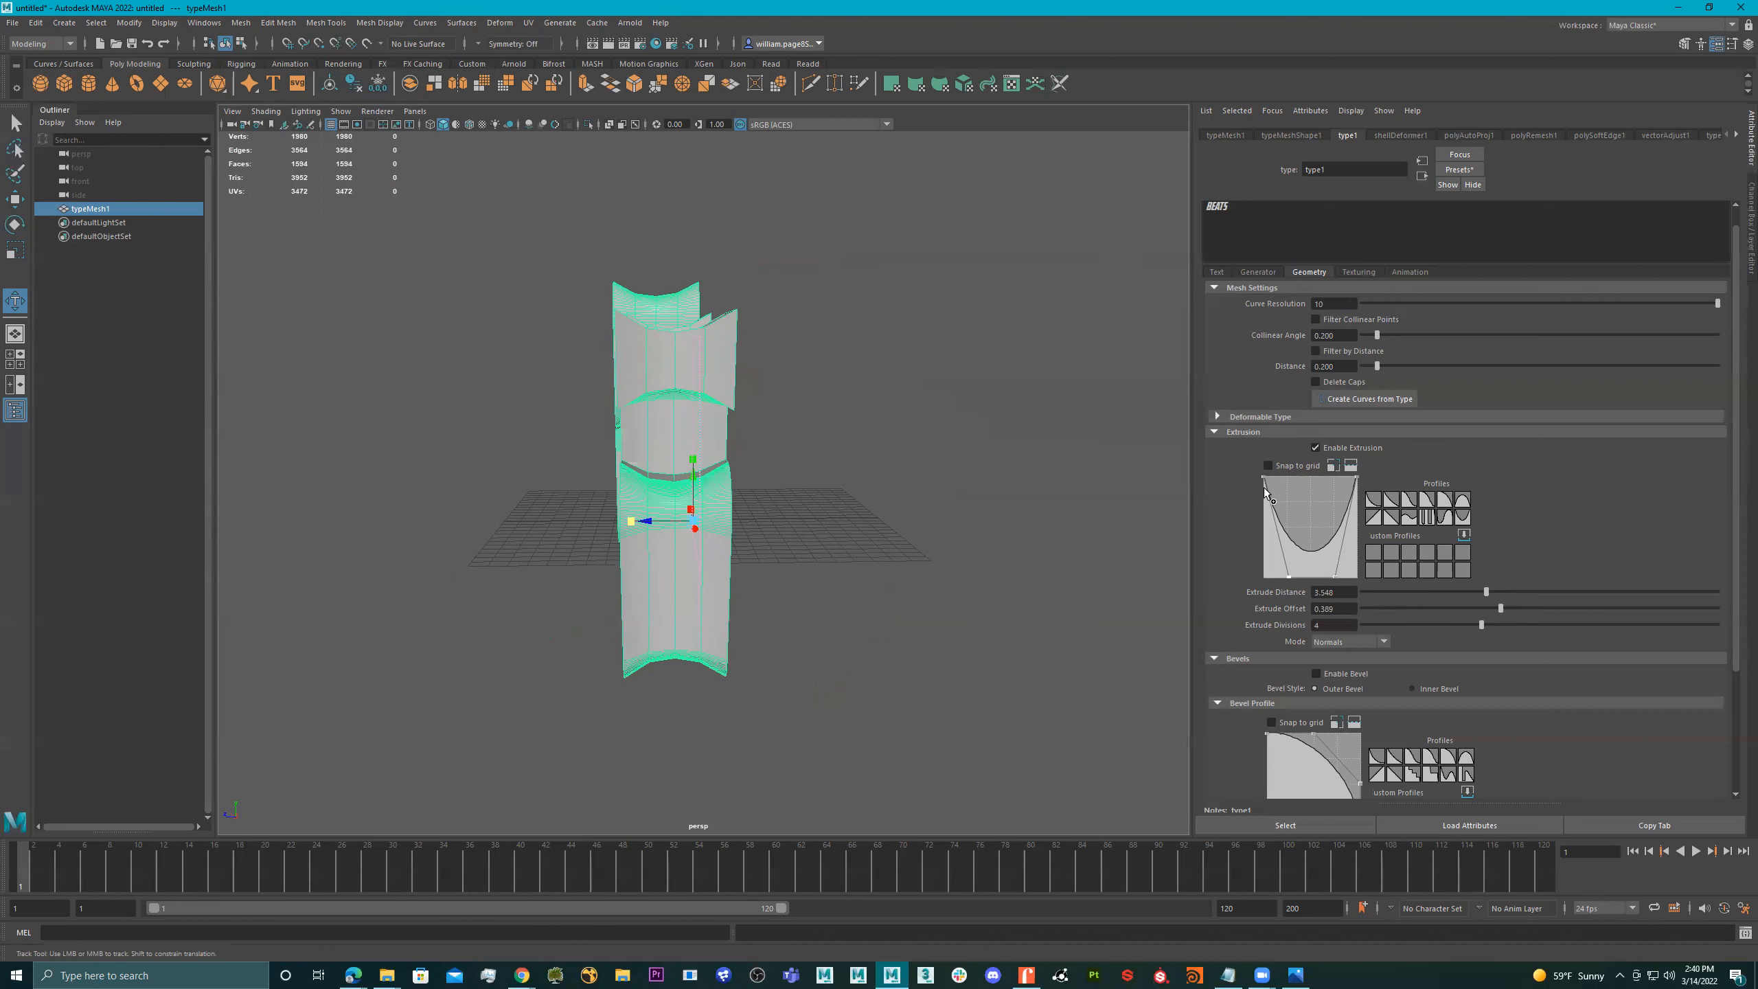
# Step: Try reshaping the valley-shaped extrusion profile by moving its curve points
pyautogui.moveTo(1297, 548); pyautogui.dragTo(1308, 507)
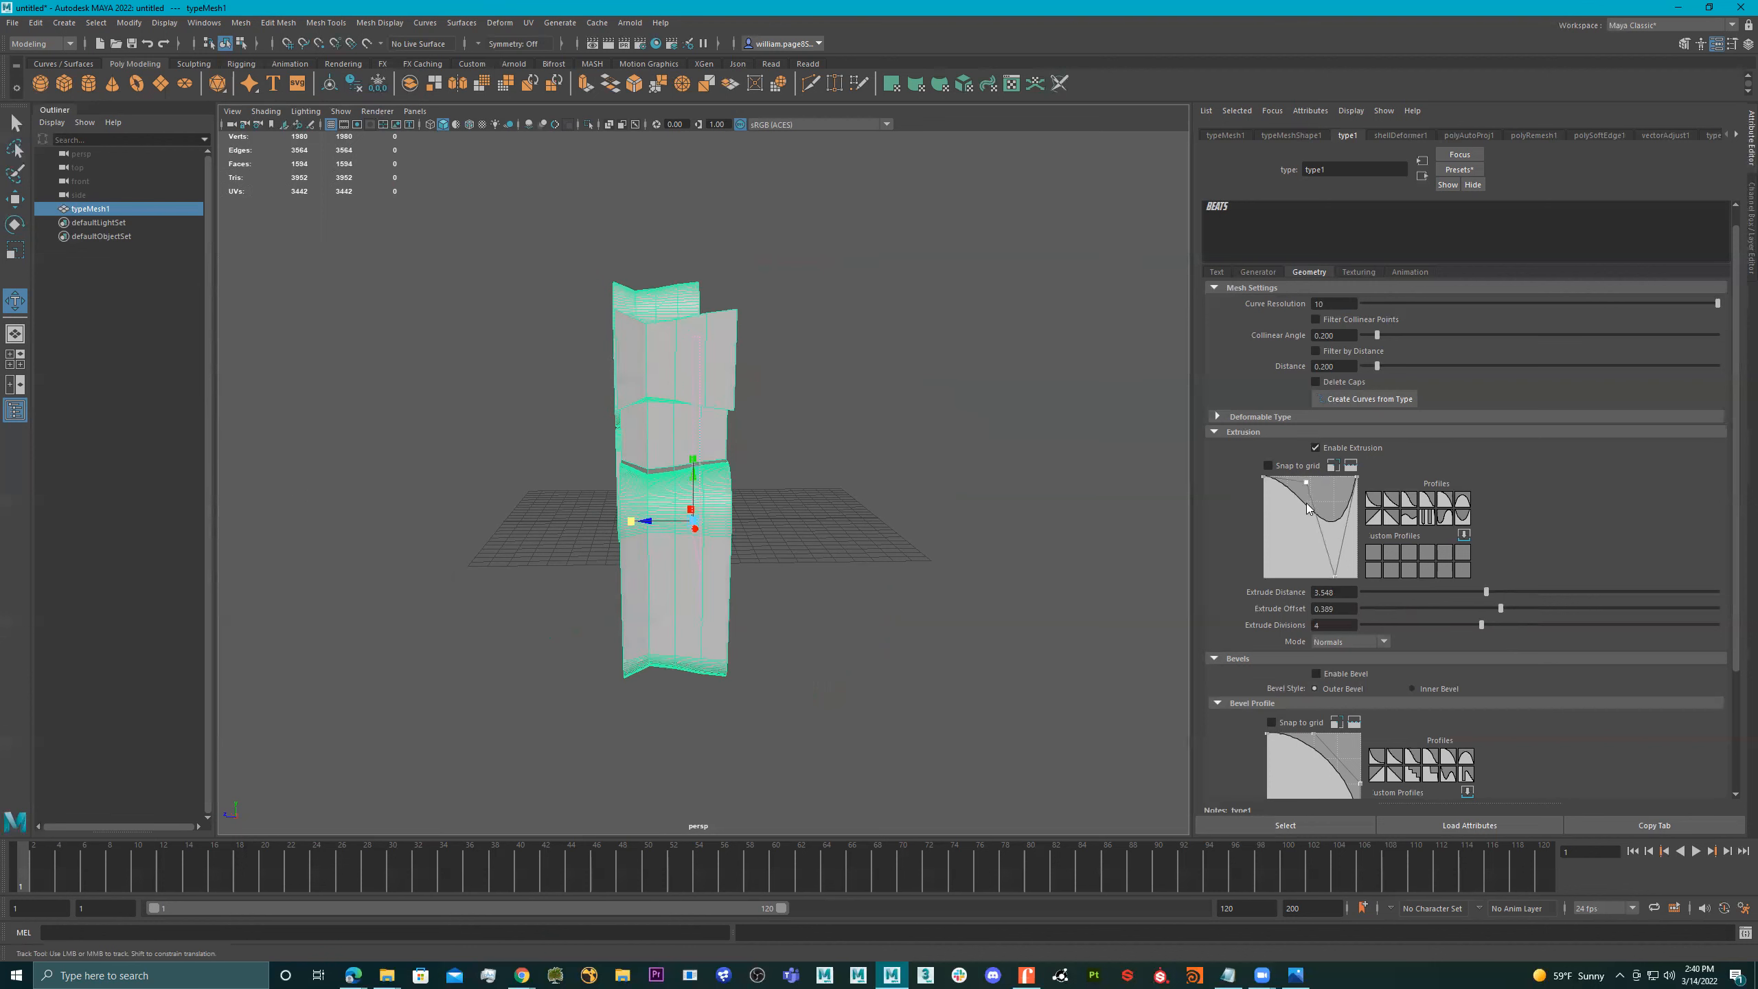
pyautogui.moveTo(1337, 569); pyautogui.dragTo(1330, 486)
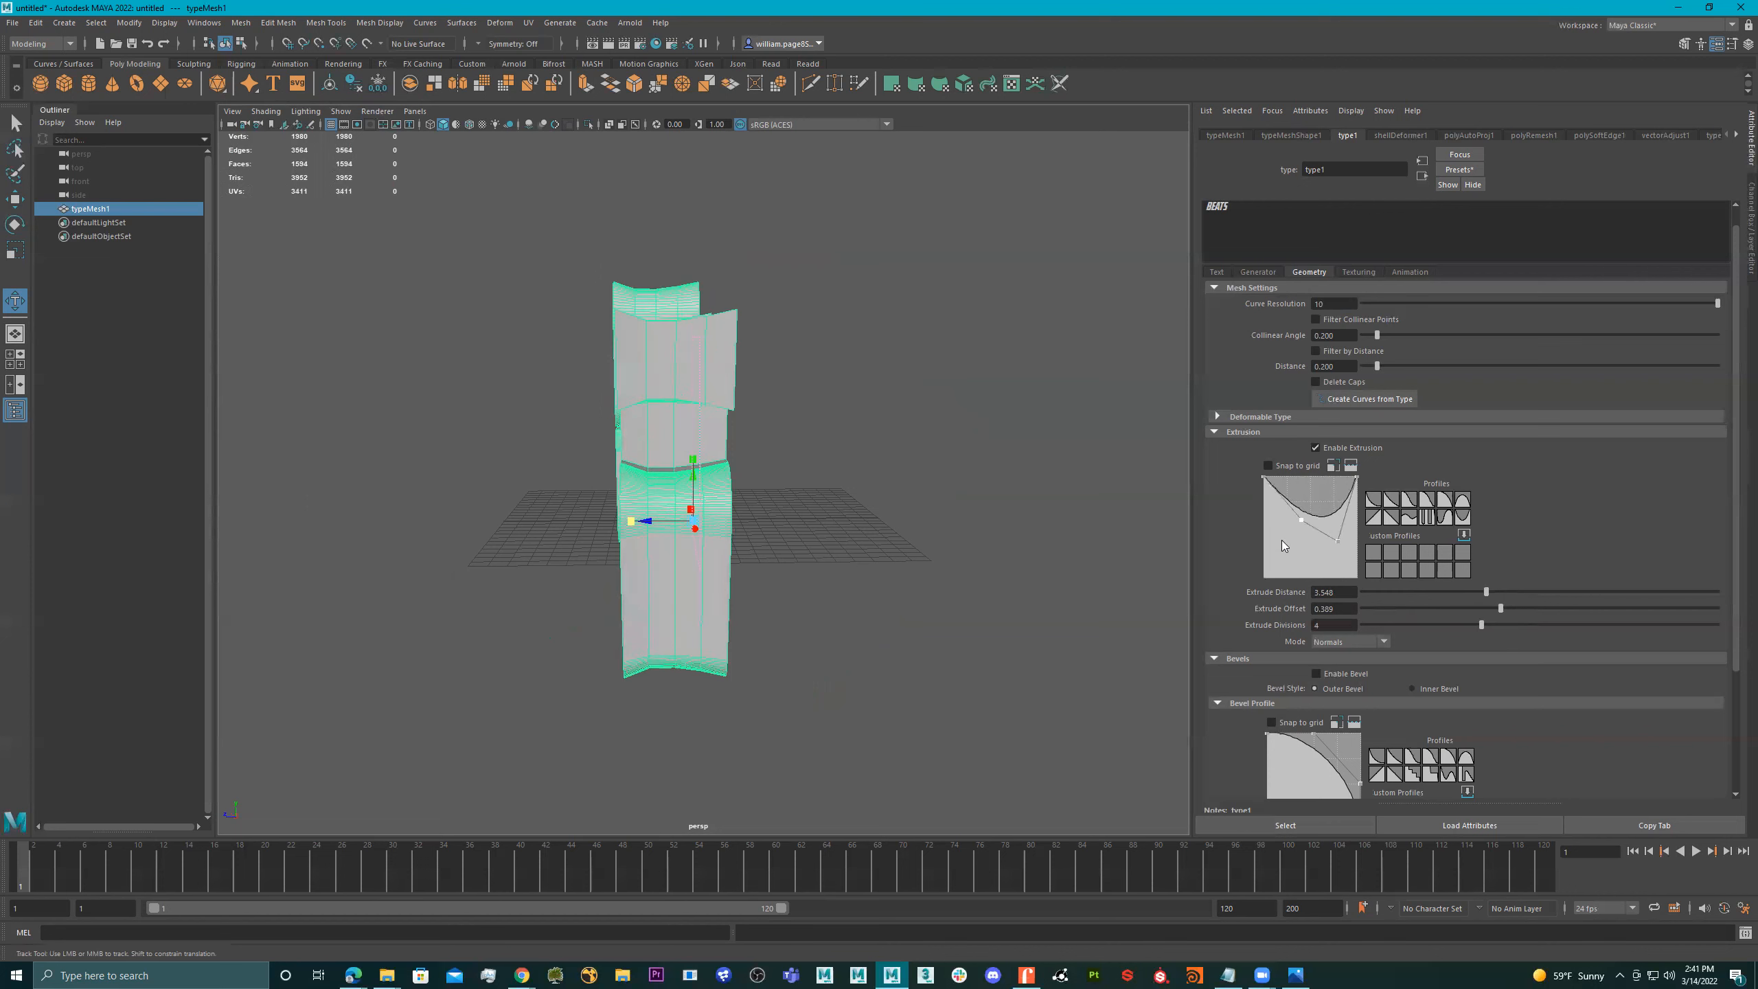
pyautogui.moveTo(1335, 543); pyautogui.dragTo(1307, 566)
pyautogui.keyDown('alt'); pyautogui.moveTo(871, 515); pyautogui.dragTo(855, 471); pyautogui.keyUp('alt')
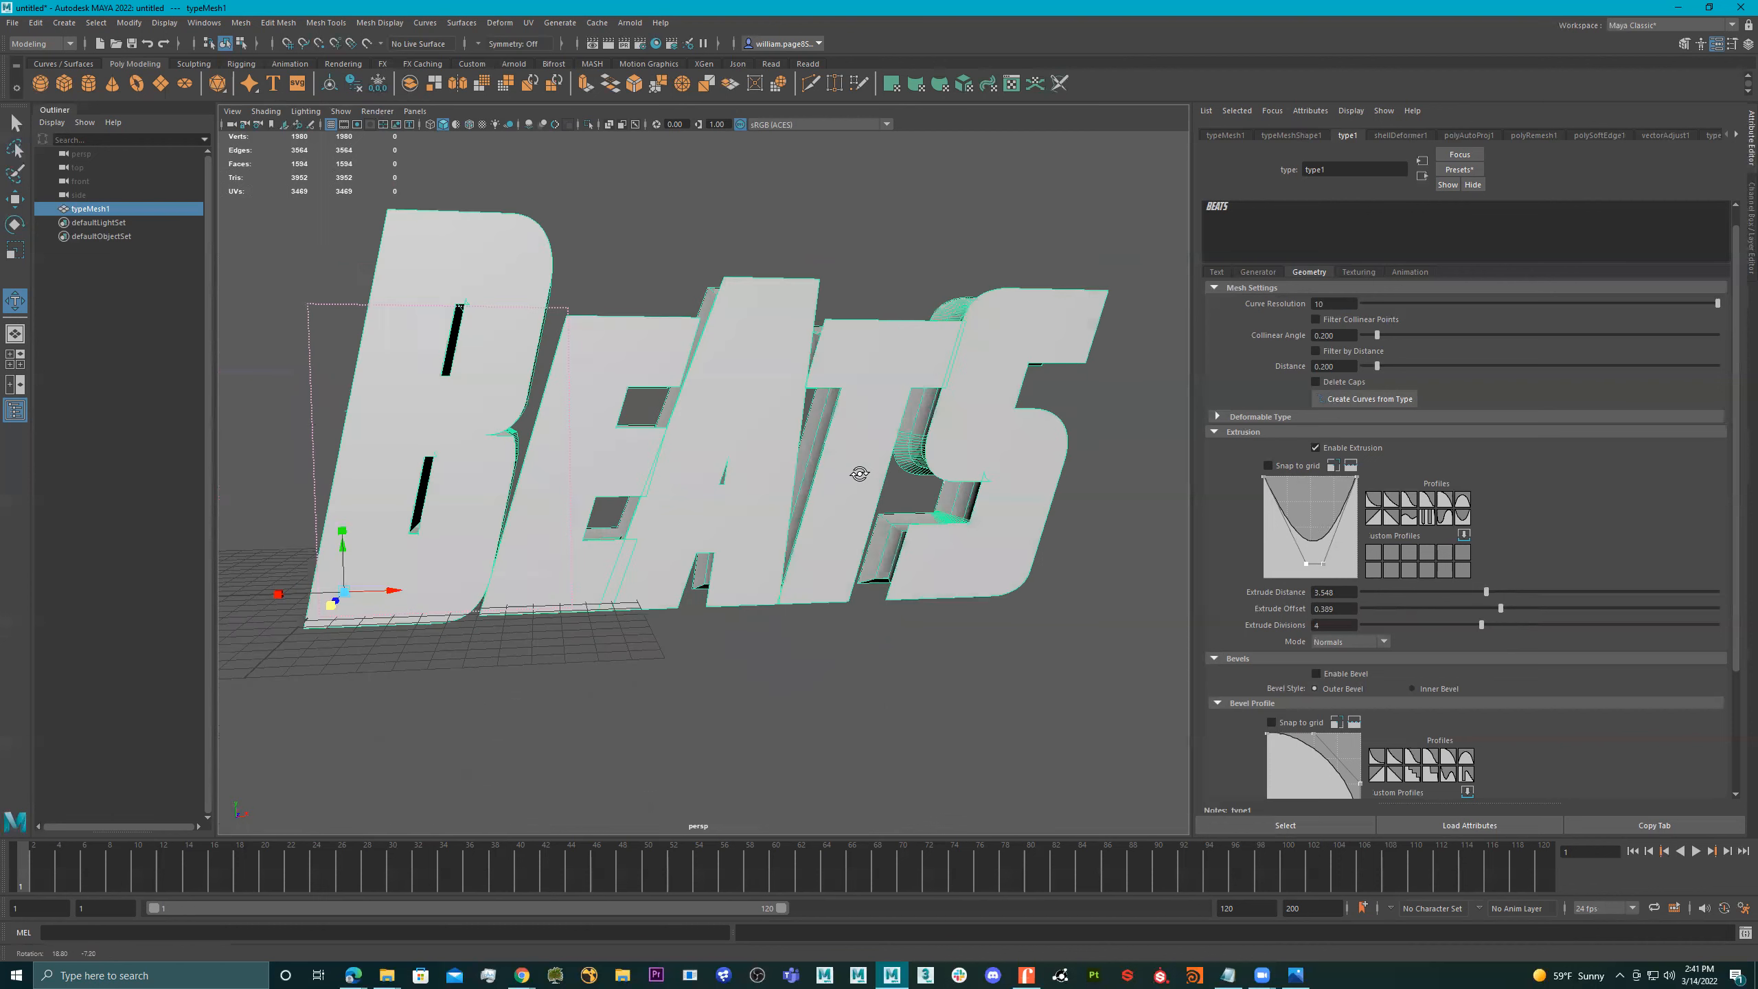
pyautogui.moveTo(1308, 565); pyautogui.dragTo(1305, 508)
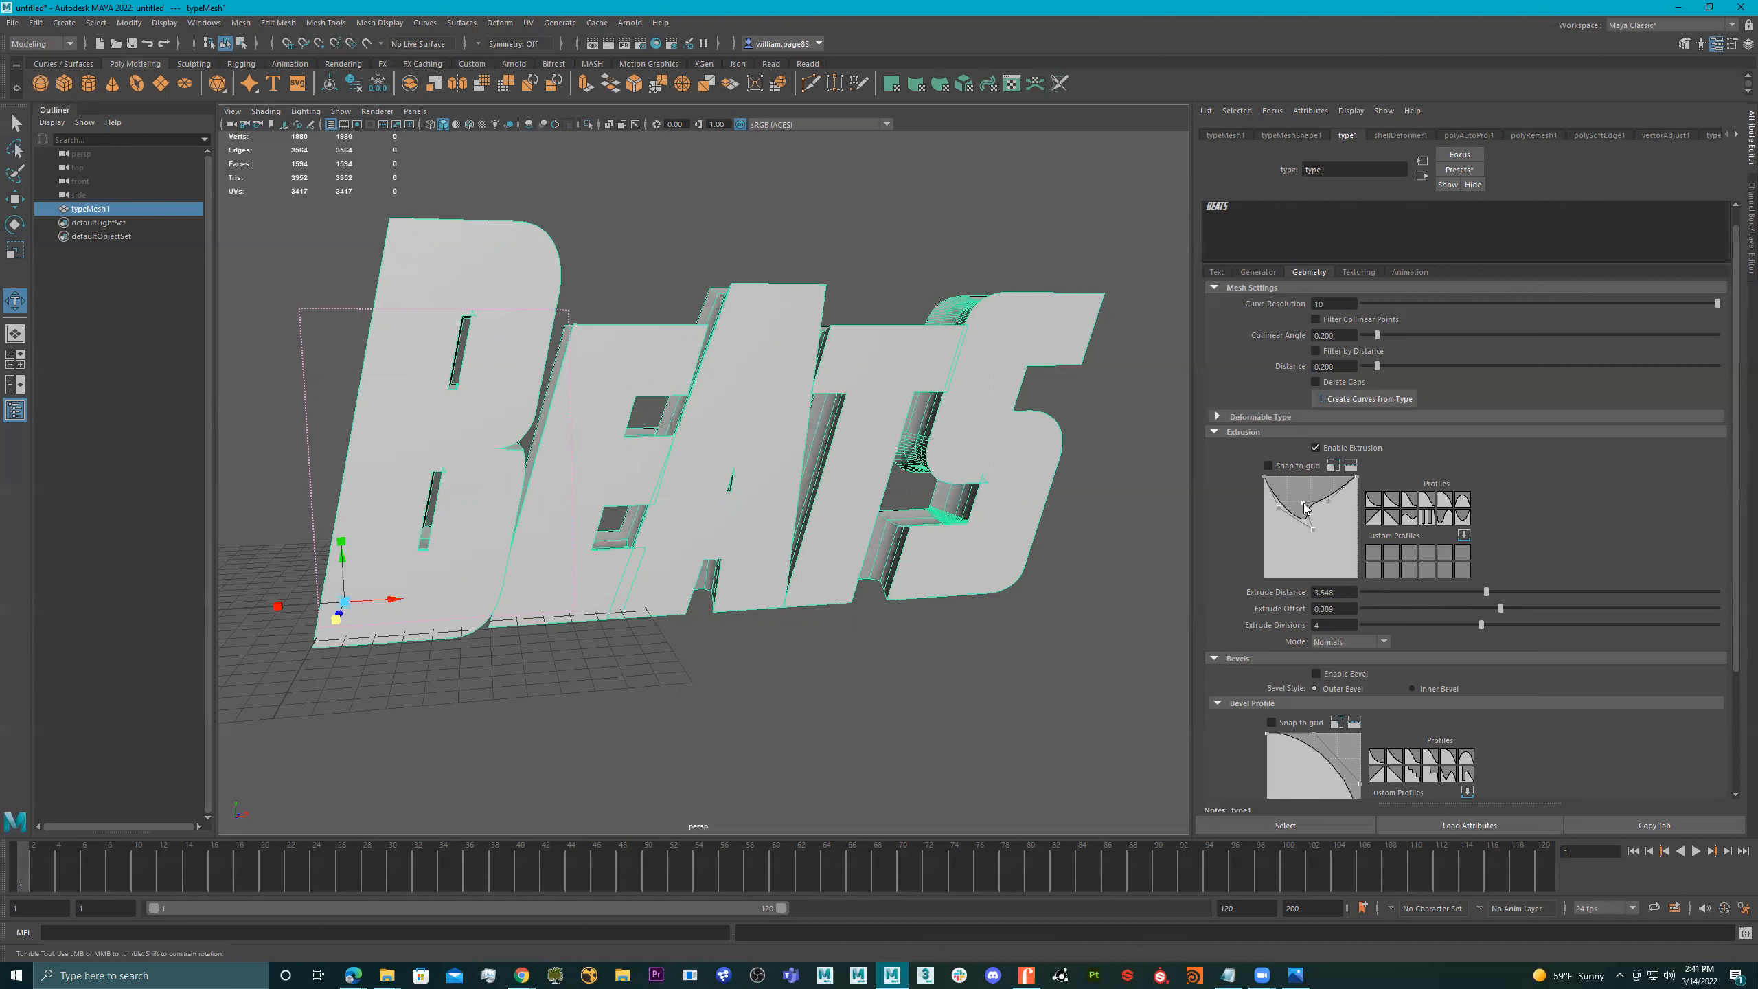
# Step: Reset the extrusion profile to flat and raise its curve points into an arch so the letter sides bulge outward
pyautogui.click(1350, 466)
pyautogui.keyDown('alt'); pyautogui.moveTo(873, 474); pyautogui.dragTo(926, 459); pyautogui.keyUp('alt')
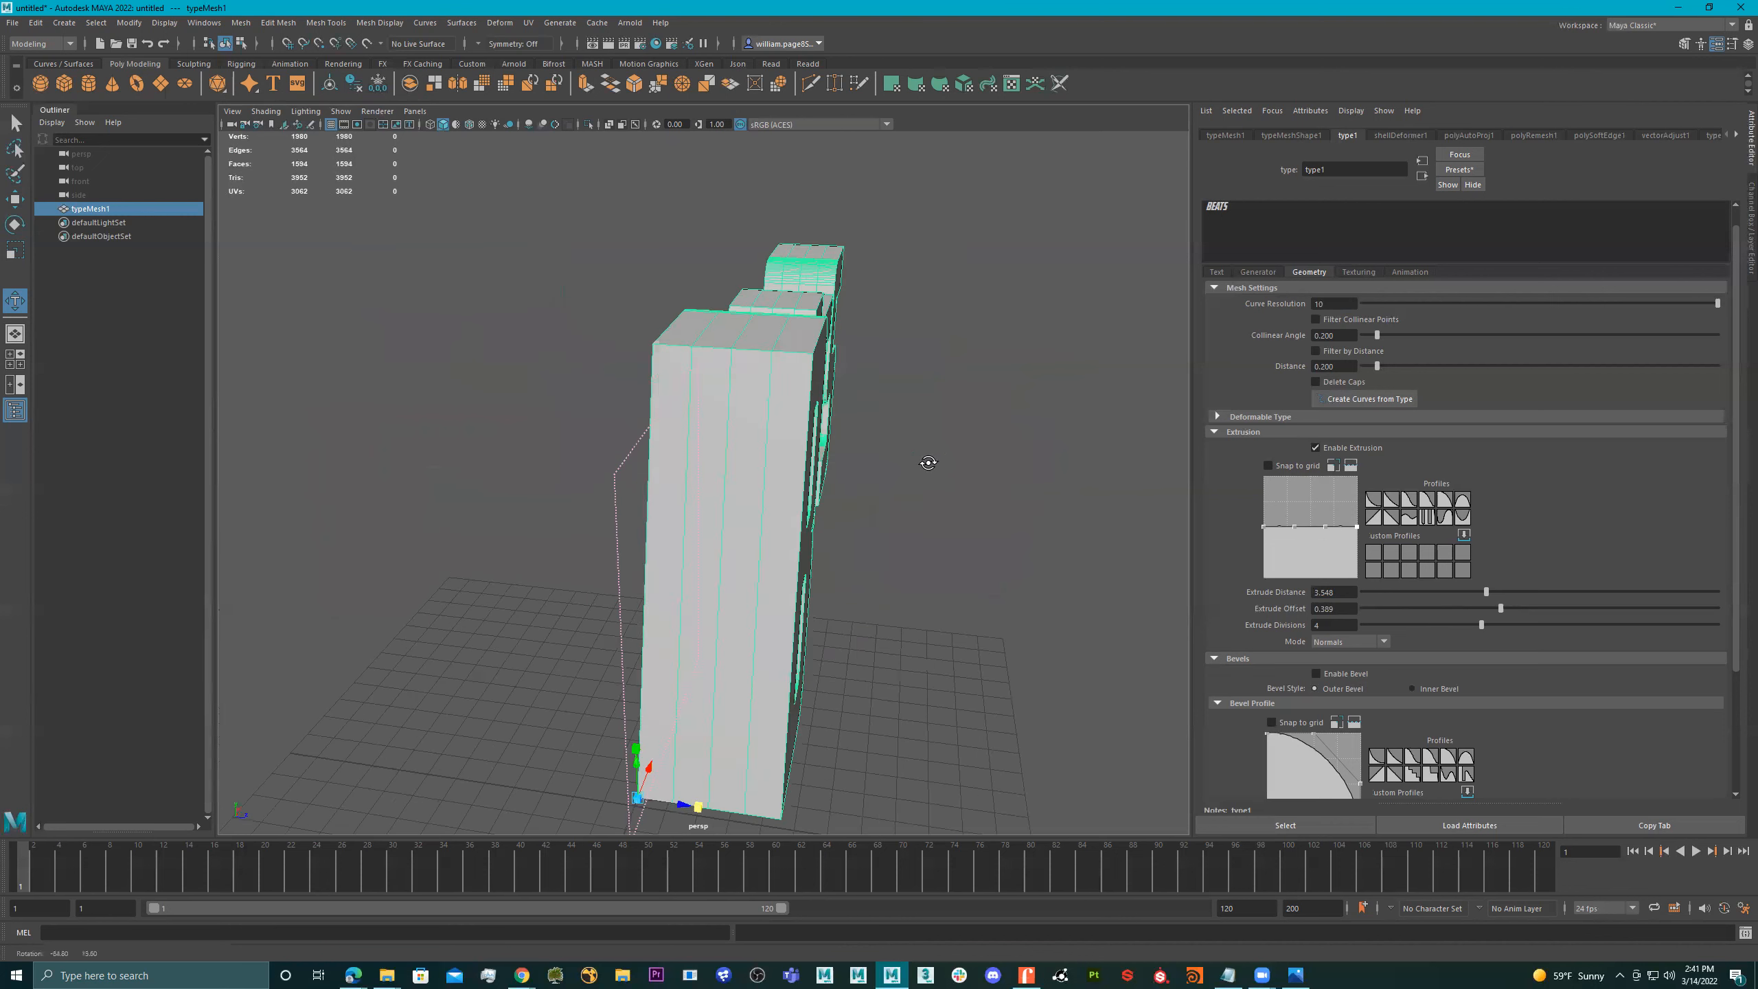
pyautogui.moveTo(1297, 528); pyautogui.dragTo(1339, 507)
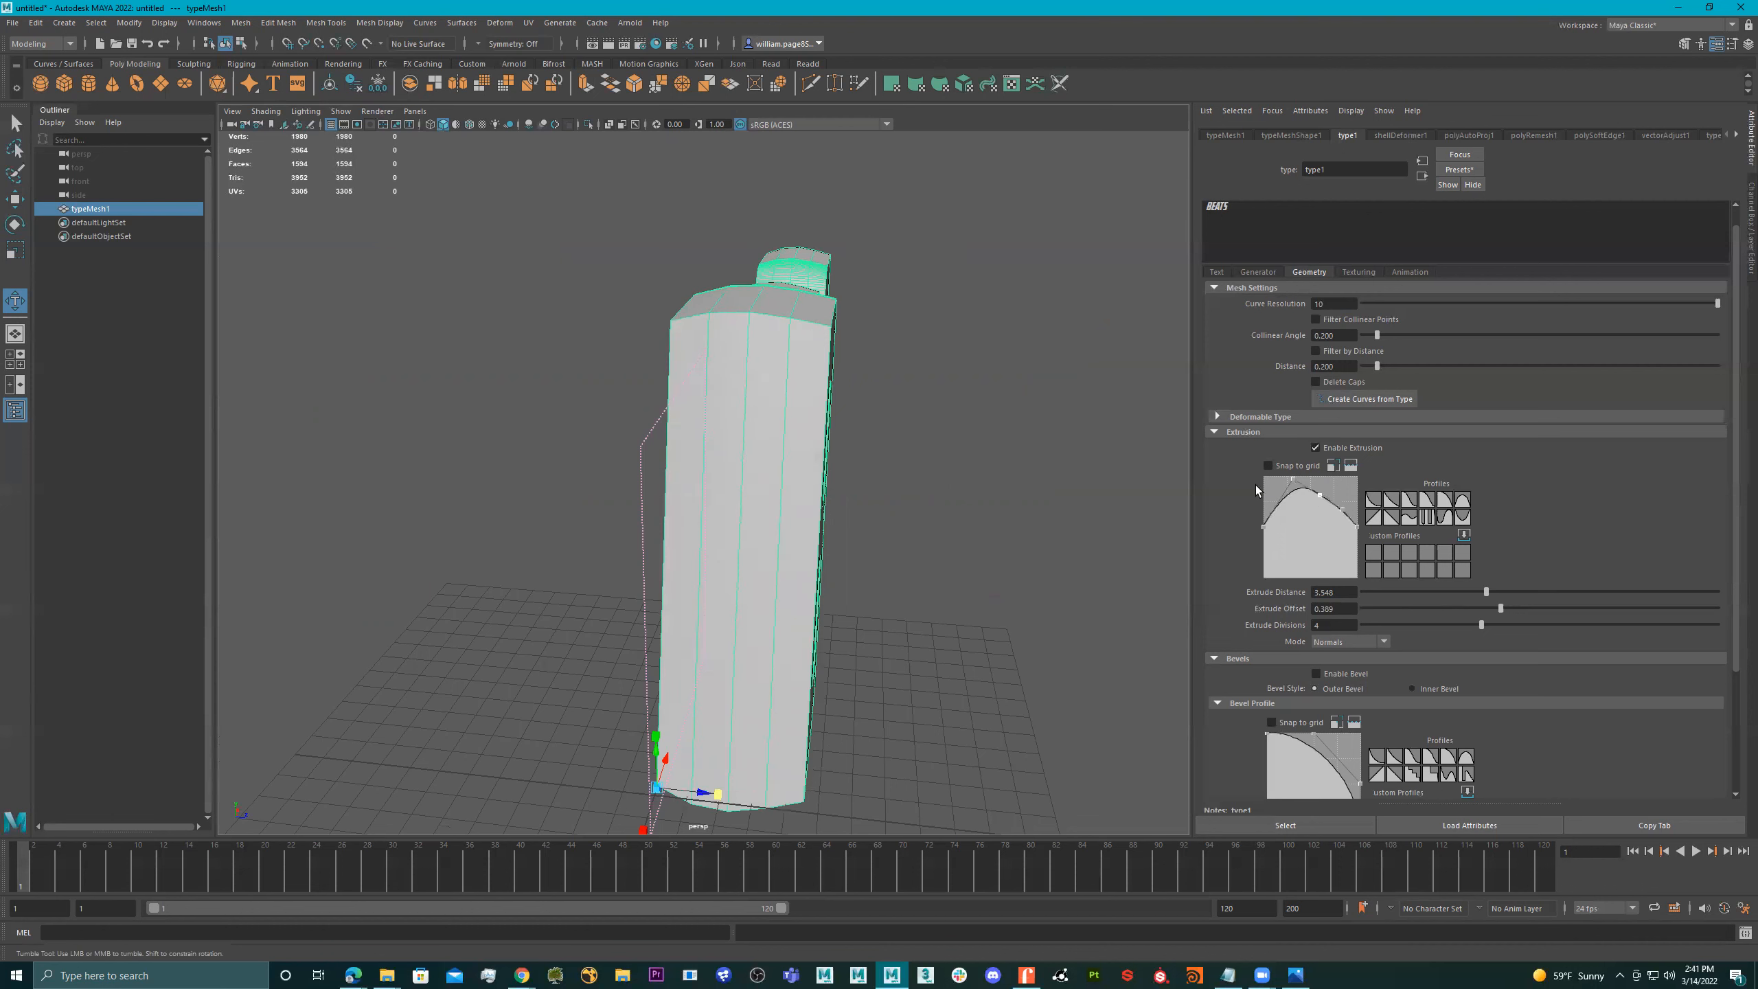
pyautogui.keyDown('alt'); pyautogui.moveTo(779, 386); pyautogui.dragTo(640, 354); pyautogui.keyUp('alt')
# Step: Enable the bevel on the text and set the bevel distance to 0.190
pyautogui.scroll(-3, 1450, 650)
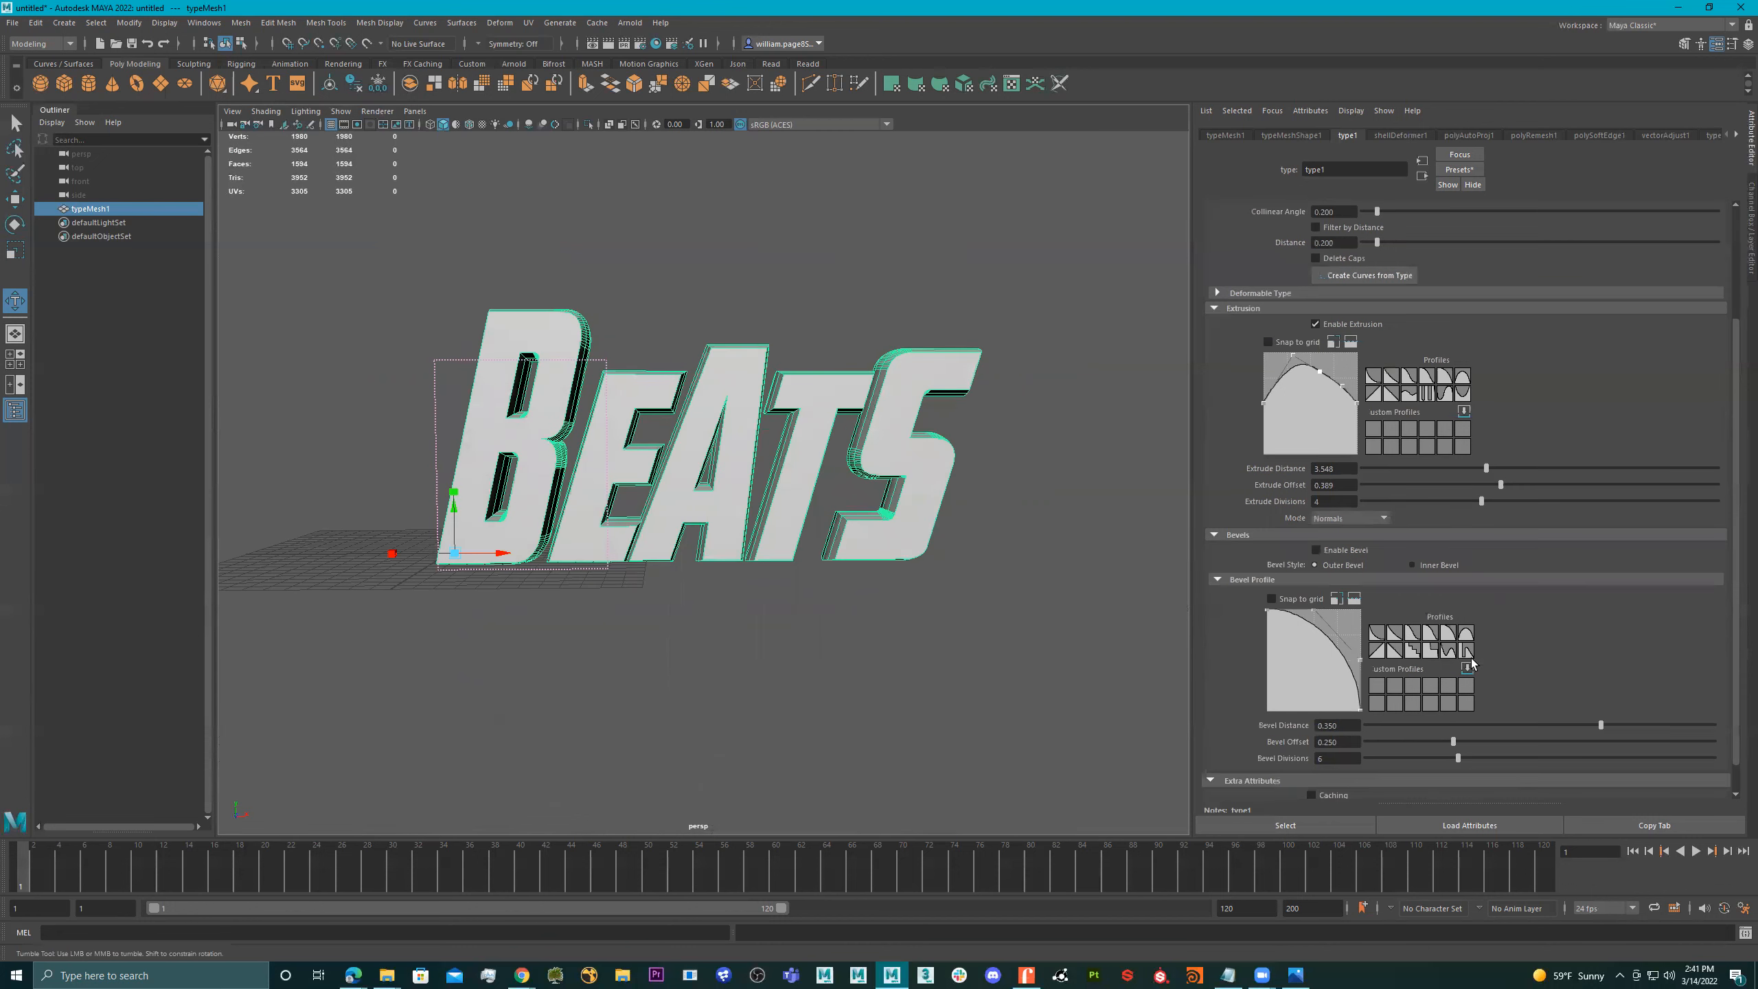
pyautogui.click(1333, 551)
pyautogui.keyDown('alt'); pyautogui.moveTo(947, 471); pyautogui.dragTo(806, 486); pyautogui.keyUp('alt')
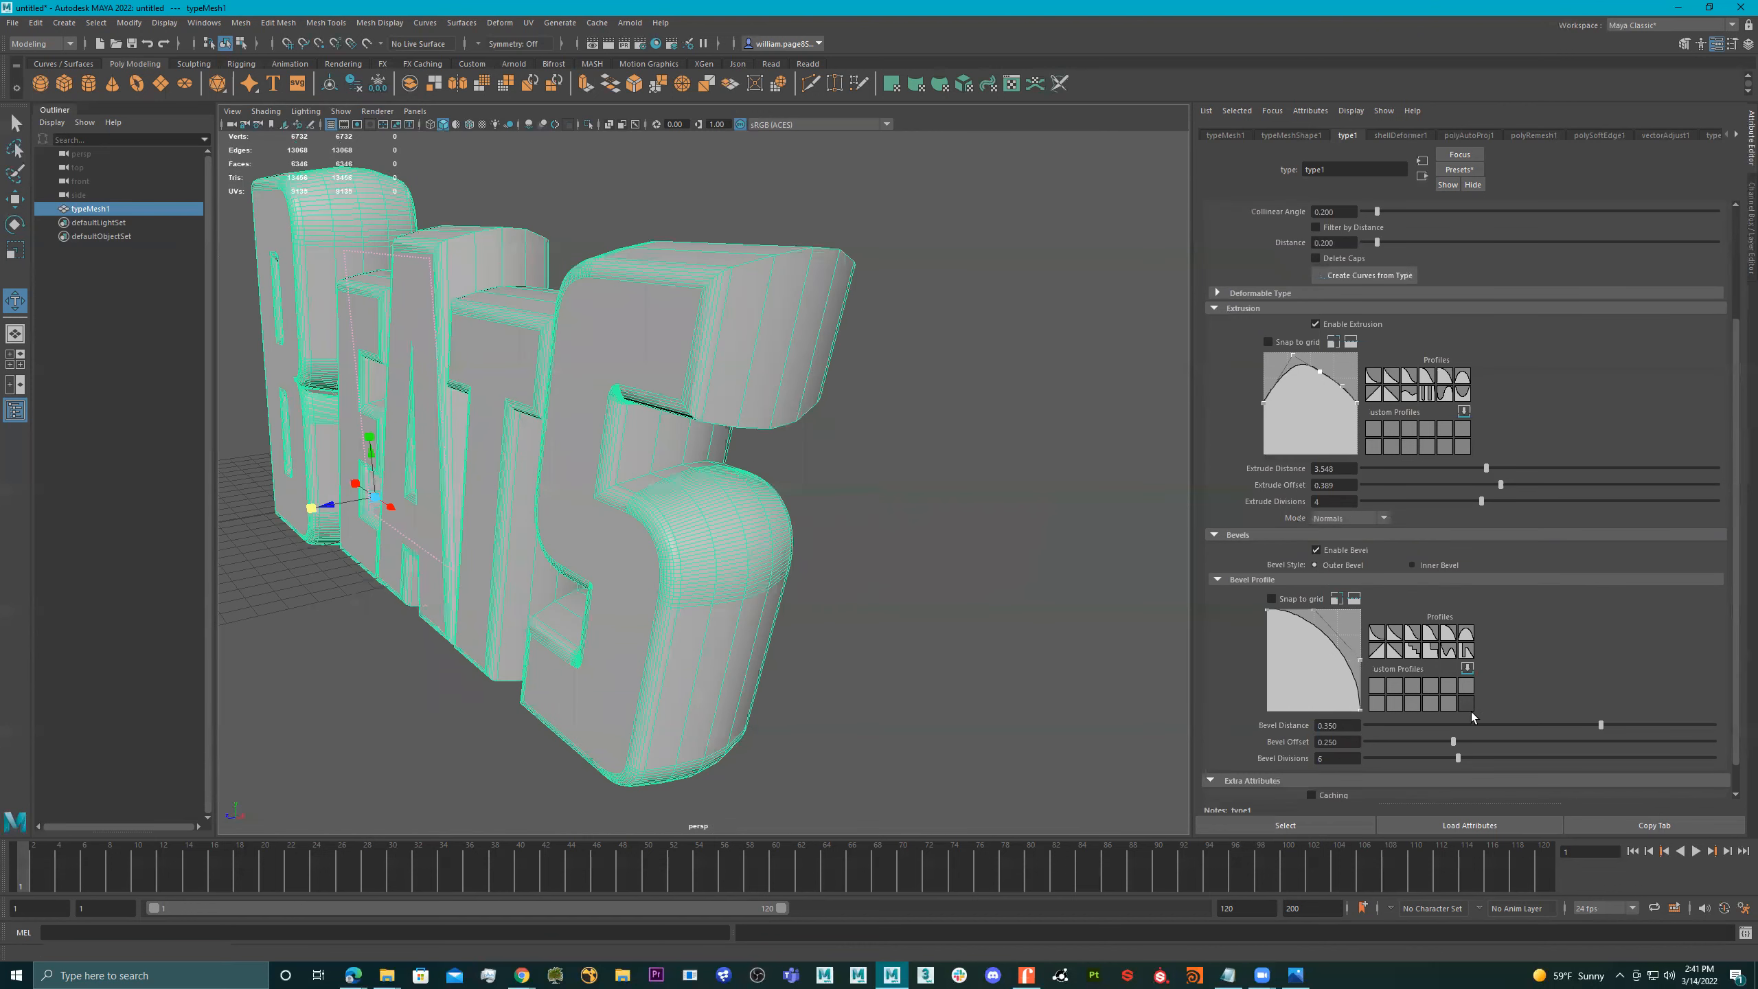
pyautogui.moveTo(1565, 723)
pyautogui.mouseDown()
pyautogui.moveTo(1525, 720)
pyautogui.moveTo(1593, 729)
pyautogui.moveTo(1571, 729)
pyautogui.mouseUp()
pyautogui.keyDown('alt'); pyautogui.moveTo(927, 582); pyautogui.dragTo(671, 529); pyautogui.keyUp('alt')
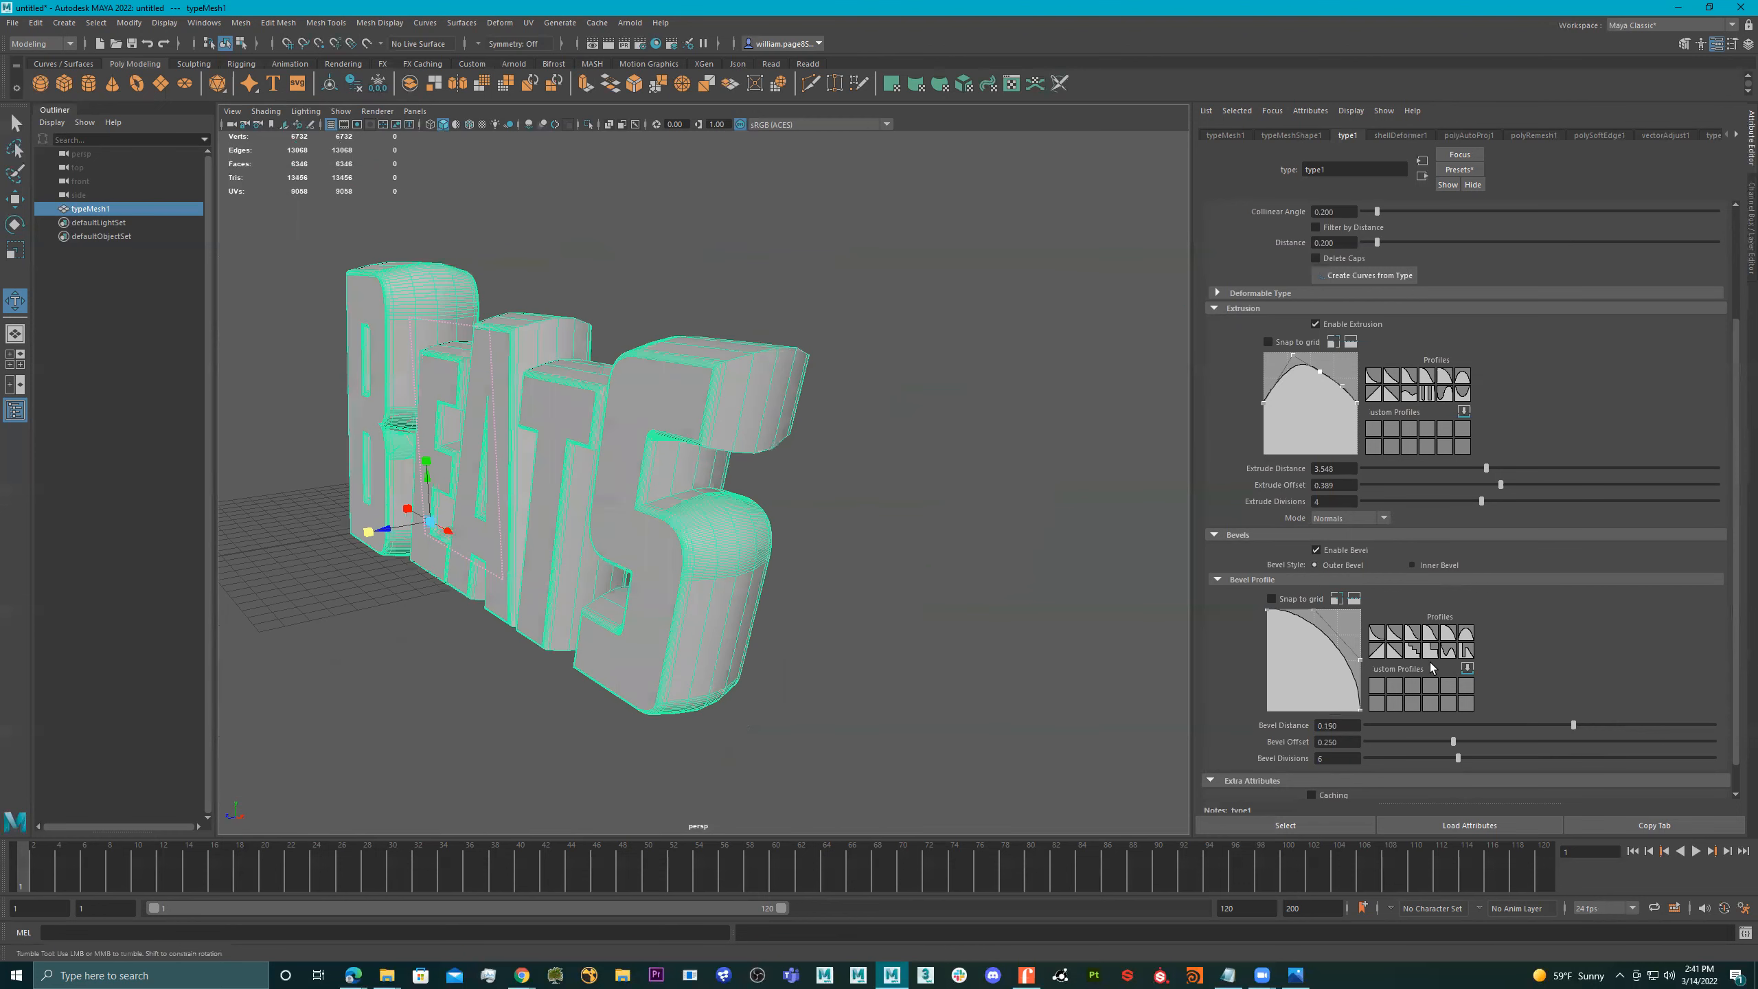
# Step: Try several bevel profile presets and check the arch-shaped one up close on the letter S
pyautogui.click(1414, 651)
pyautogui.click(1432, 630)
pyautogui.click(1433, 650)
pyautogui.click(1469, 651)
pyautogui.click(1427, 649)
pyautogui.keyDown('alt'); pyautogui.moveTo(722, 356); pyautogui.dragTo(946, 514, button='right'); pyautogui.keyUp('alt')
pyautogui.keyDown('alt'); pyautogui.moveTo(946, 515); pyautogui.dragTo(889, 474); pyautogui.keyUp('alt')
pyautogui.keyDown('alt'); pyautogui.moveTo(889, 473); pyautogui.dragTo(898, 504, button='middle'); pyautogui.keyUp('alt')
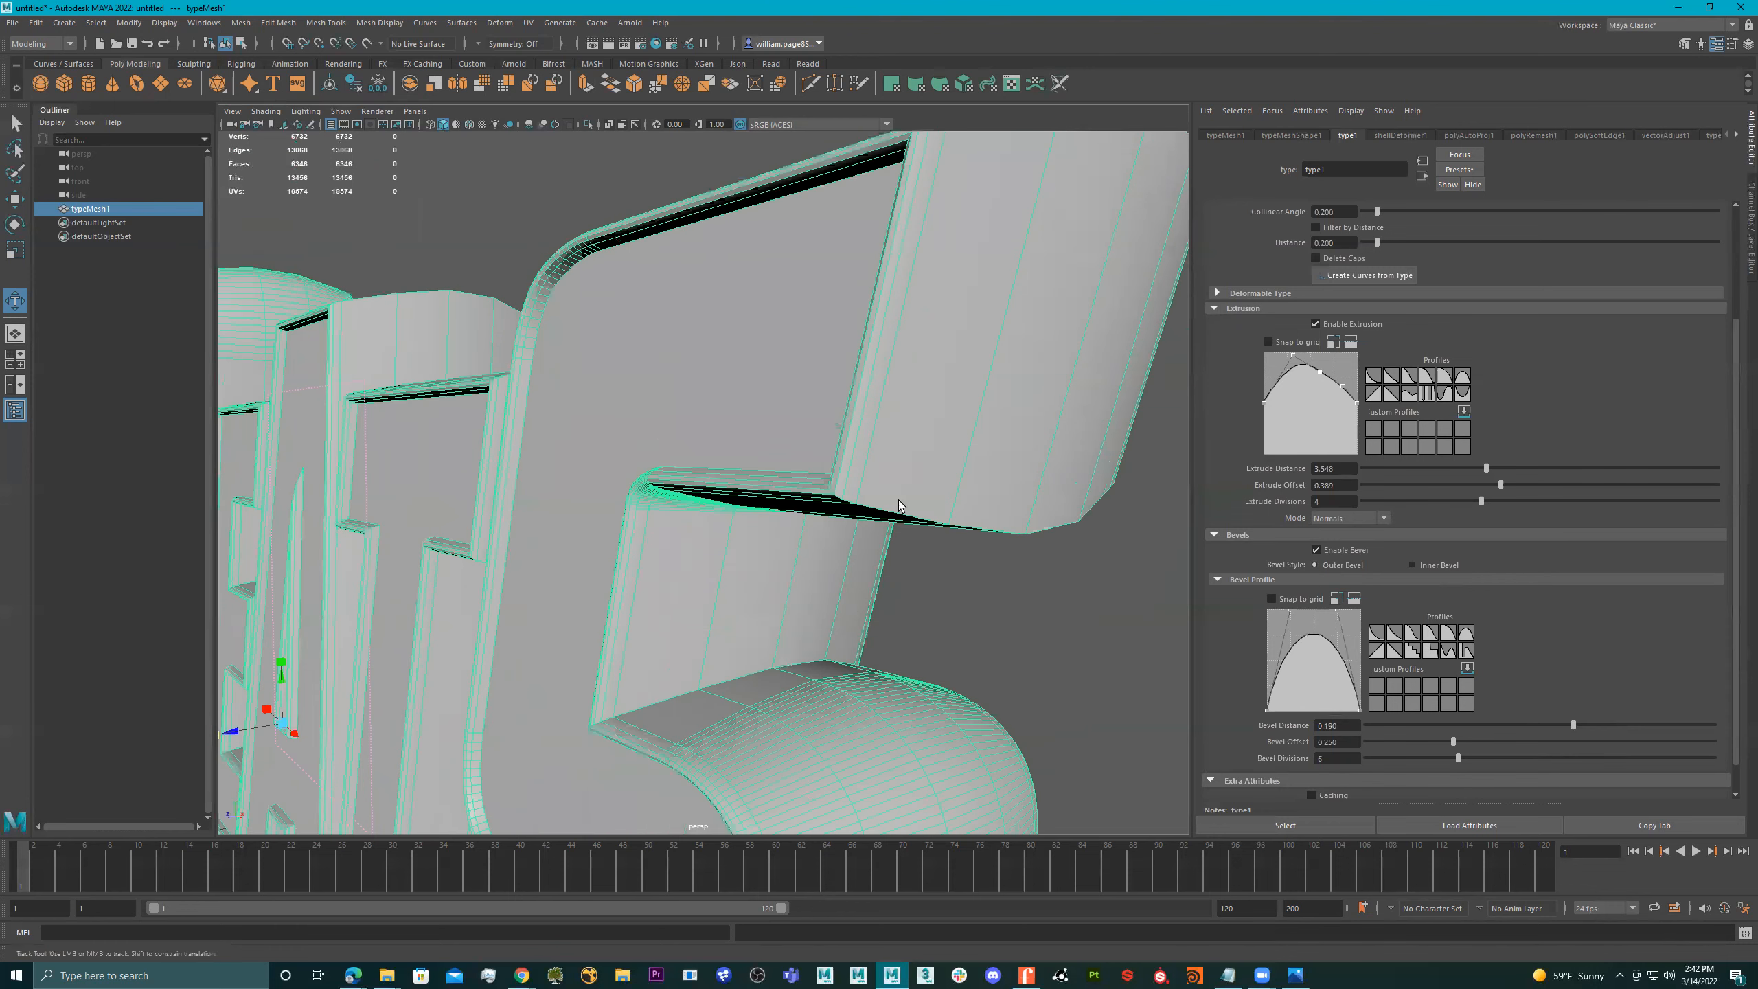
pyautogui.keyDown('alt'); pyautogui.moveTo(922, 499); pyautogui.dragTo(899, 503); pyautogui.keyUp('alt')
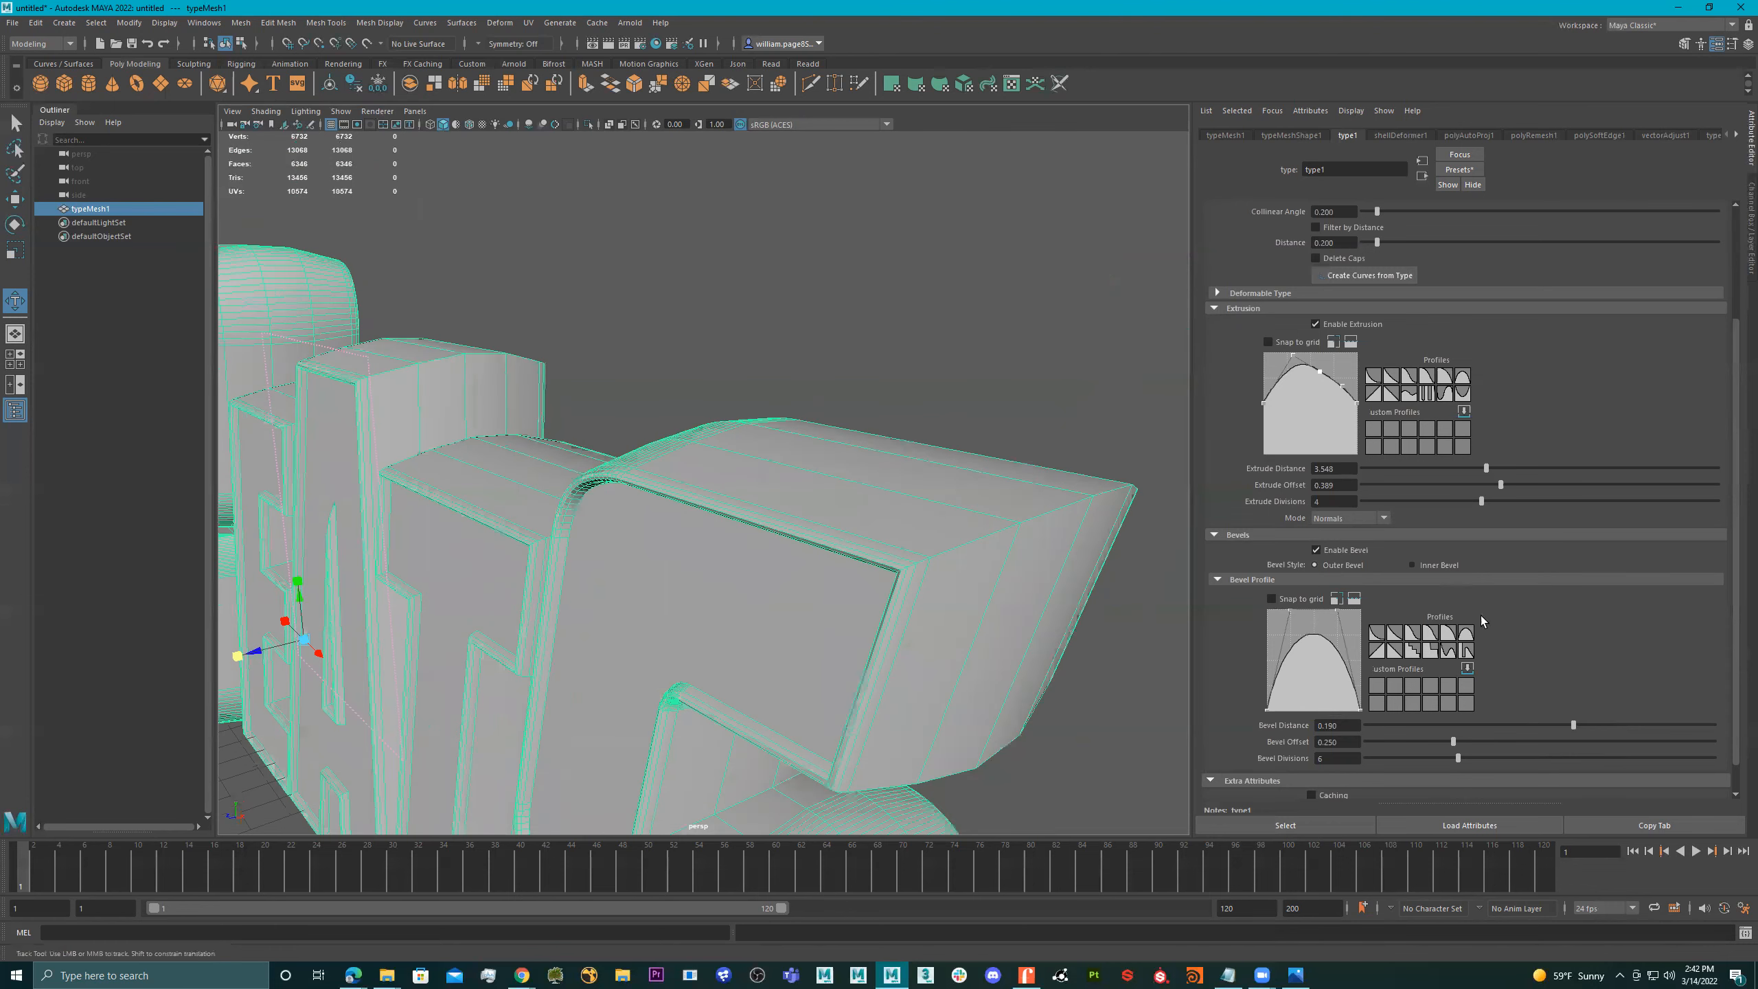
# Step: Compare further bevel profile presets and apply the arch-shaped one
pyautogui.click(1466, 652)
pyautogui.click(1448, 651)
pyautogui.click(1410, 654)
pyautogui.click(1378, 653)
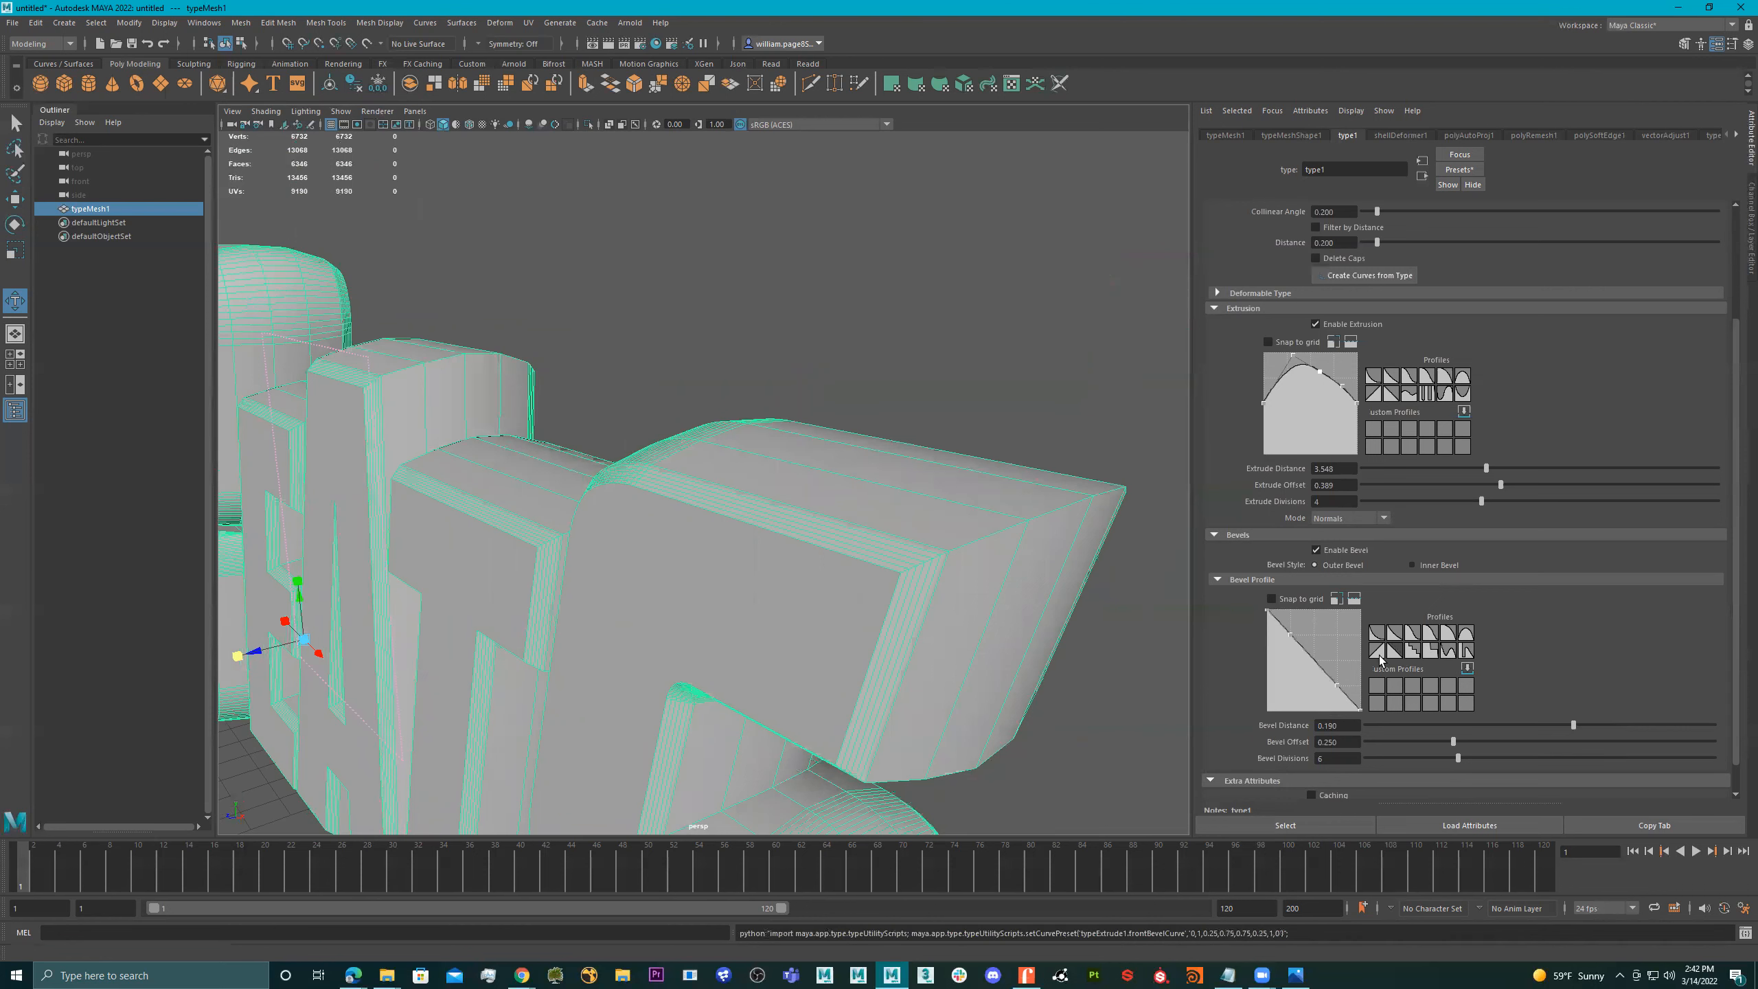
pyautogui.click(1378, 653)
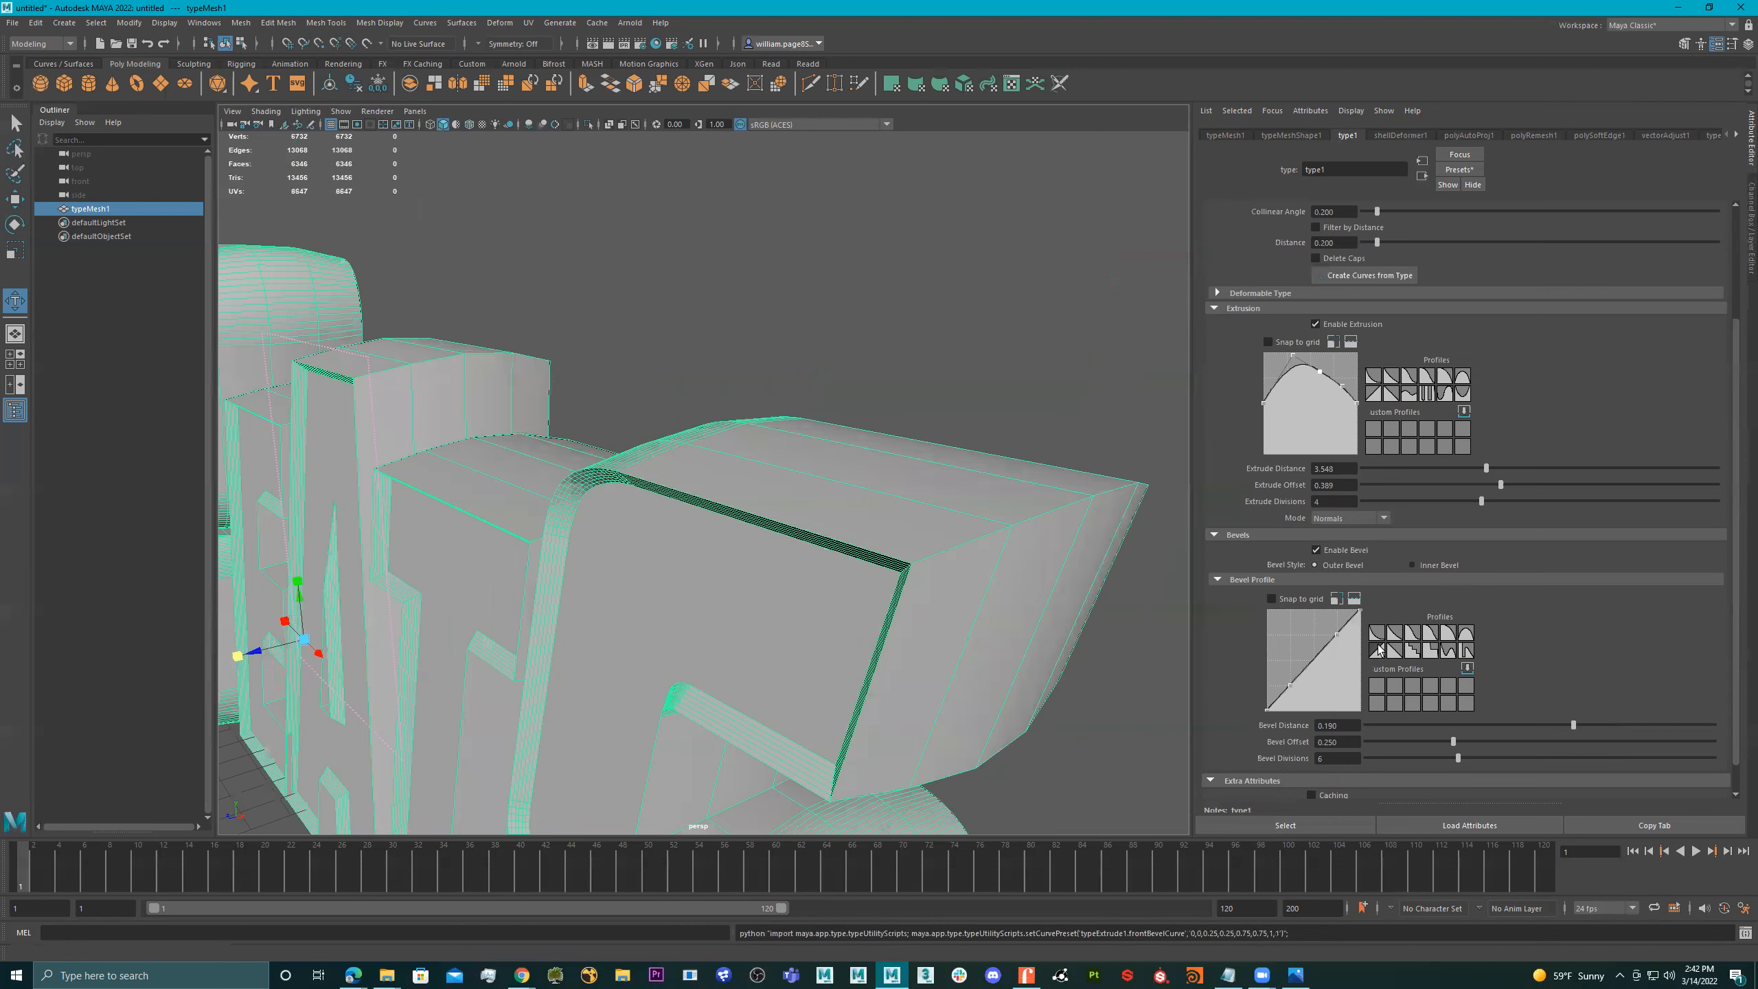
pyautogui.click(1397, 636)
pyautogui.click(1398, 637)
pyautogui.click(1432, 636)
pyautogui.click(1465, 638)
pyautogui.scroll(-5, 912, 534)
pyautogui.keyDown('alt'); pyautogui.moveTo(934, 515); pyautogui.dragTo(965, 491); pyautogui.keyUp('alt')
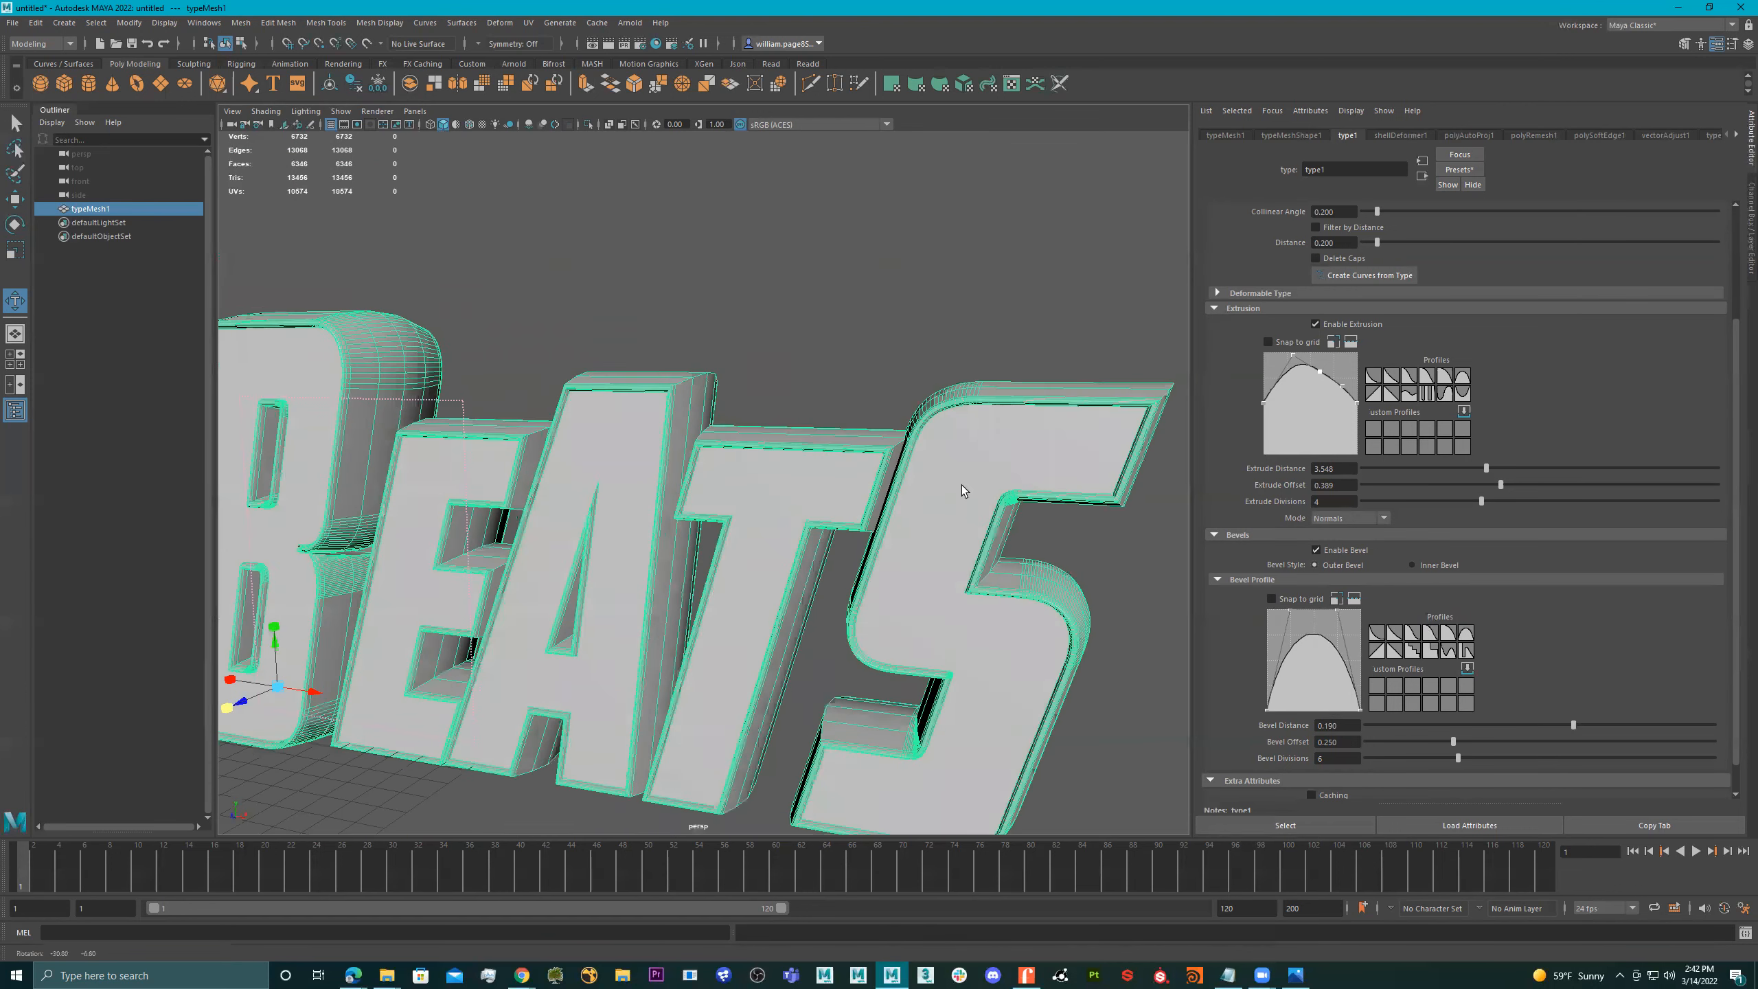
# Step: Examine the bevel at the inner corner of the S and along the neighbouring letters' edges
pyautogui.keyDown('alt'); pyautogui.moveTo(966, 491); pyautogui.dragTo(1102, 494, button='right'); pyautogui.keyUp('alt')
pyautogui.keyDown('alt'); pyautogui.moveTo(1102, 495); pyautogui.dragTo(817, 489, button='middle'); pyautogui.keyUp('alt')
pyautogui.keyDown('alt'); pyautogui.moveTo(817, 489); pyautogui.dragTo(1101, 487, button='right'); pyautogui.keyUp('alt')
pyautogui.keyDown('alt'); pyautogui.moveTo(820, 468); pyautogui.dragTo(796, 447); pyautogui.keyUp('alt')
pyautogui.keyDown('alt'); pyautogui.moveTo(796, 447); pyautogui.dragTo(906, 651, button='middle'); pyautogui.keyUp('alt')
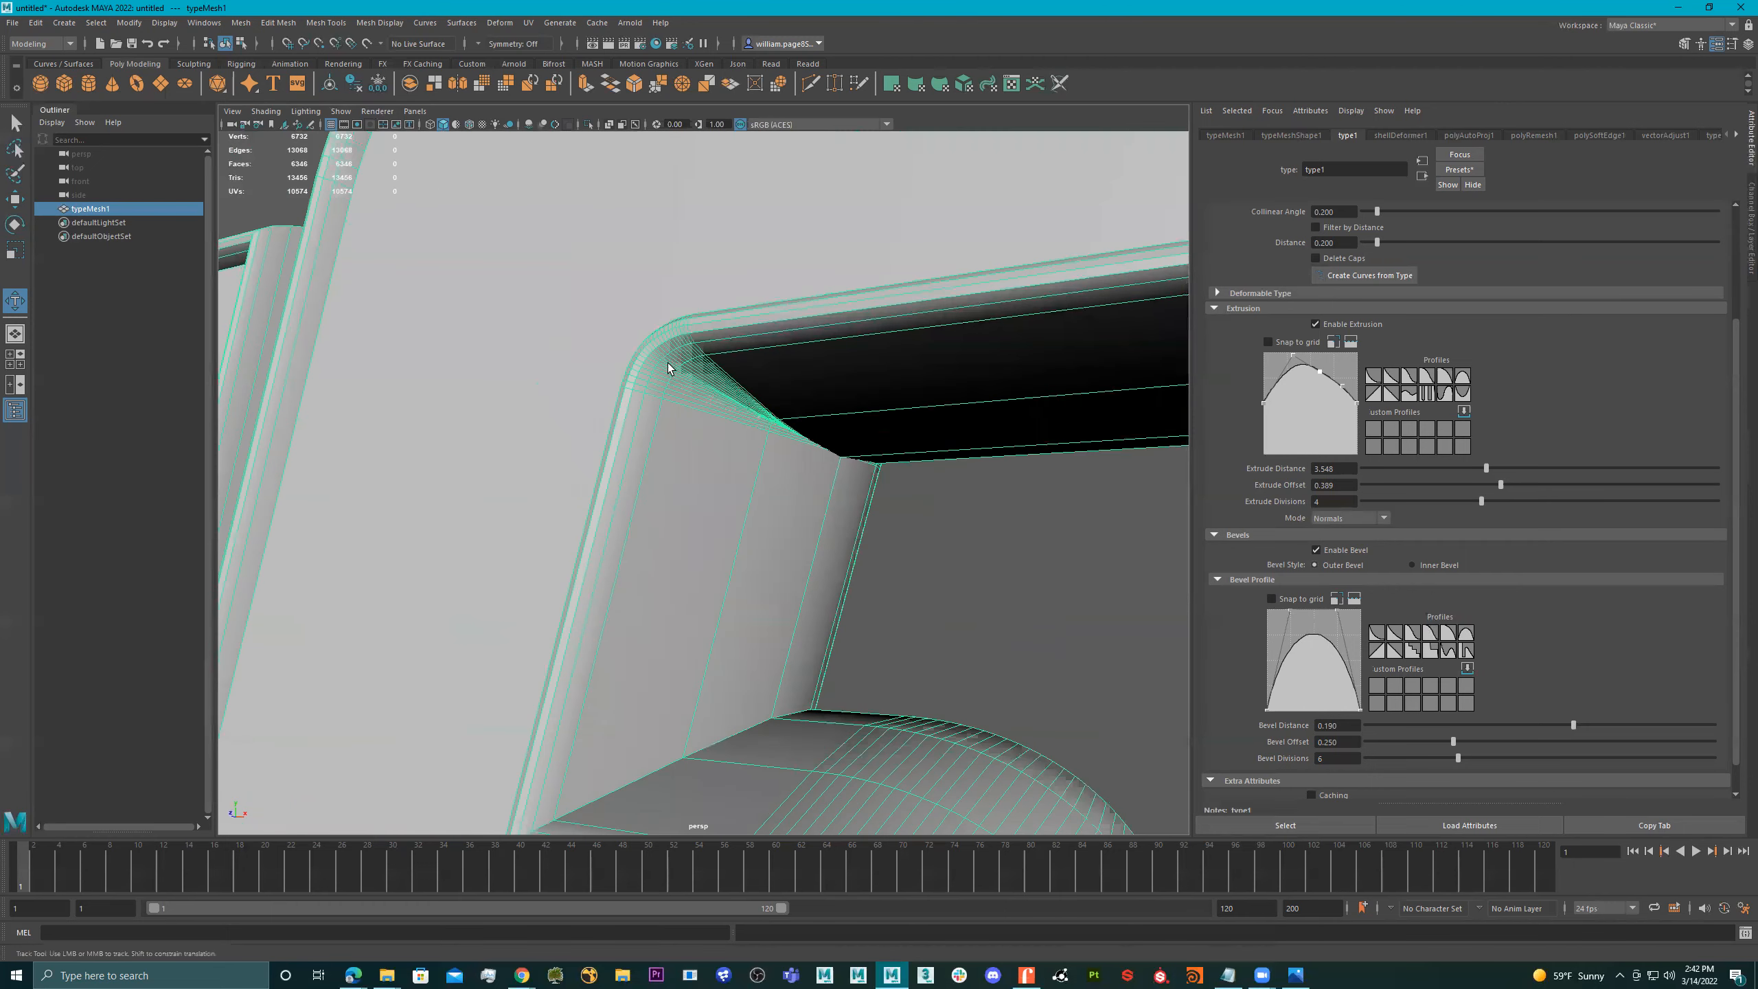
pyautogui.keyDown('alt'); pyautogui.moveTo(759, 398); pyautogui.dragTo(797, 370); pyautogui.keyUp('alt')
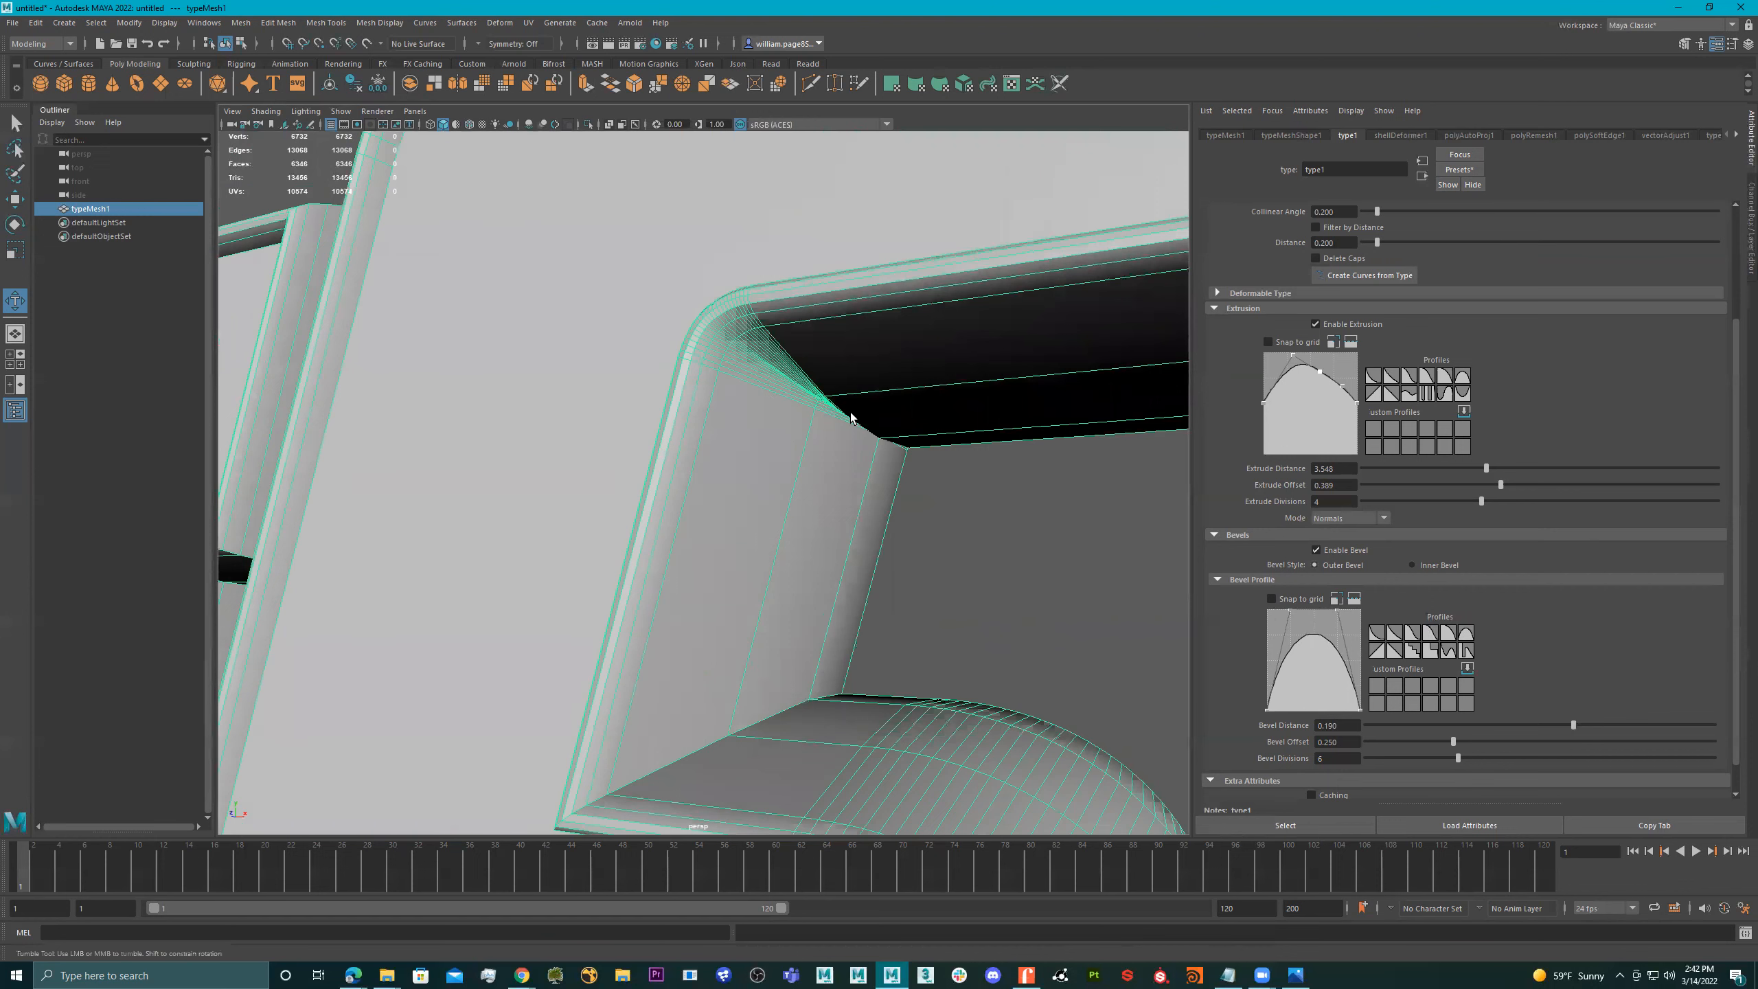
pyautogui.keyDown('alt'); pyautogui.moveTo(899, 428); pyautogui.dragTo(855, 415, button='right'); pyautogui.keyUp('alt')
pyautogui.keyDown('alt'); pyautogui.moveTo(816, 367); pyautogui.dragTo(894, 451, button='middle'); pyautogui.keyUp('alt')
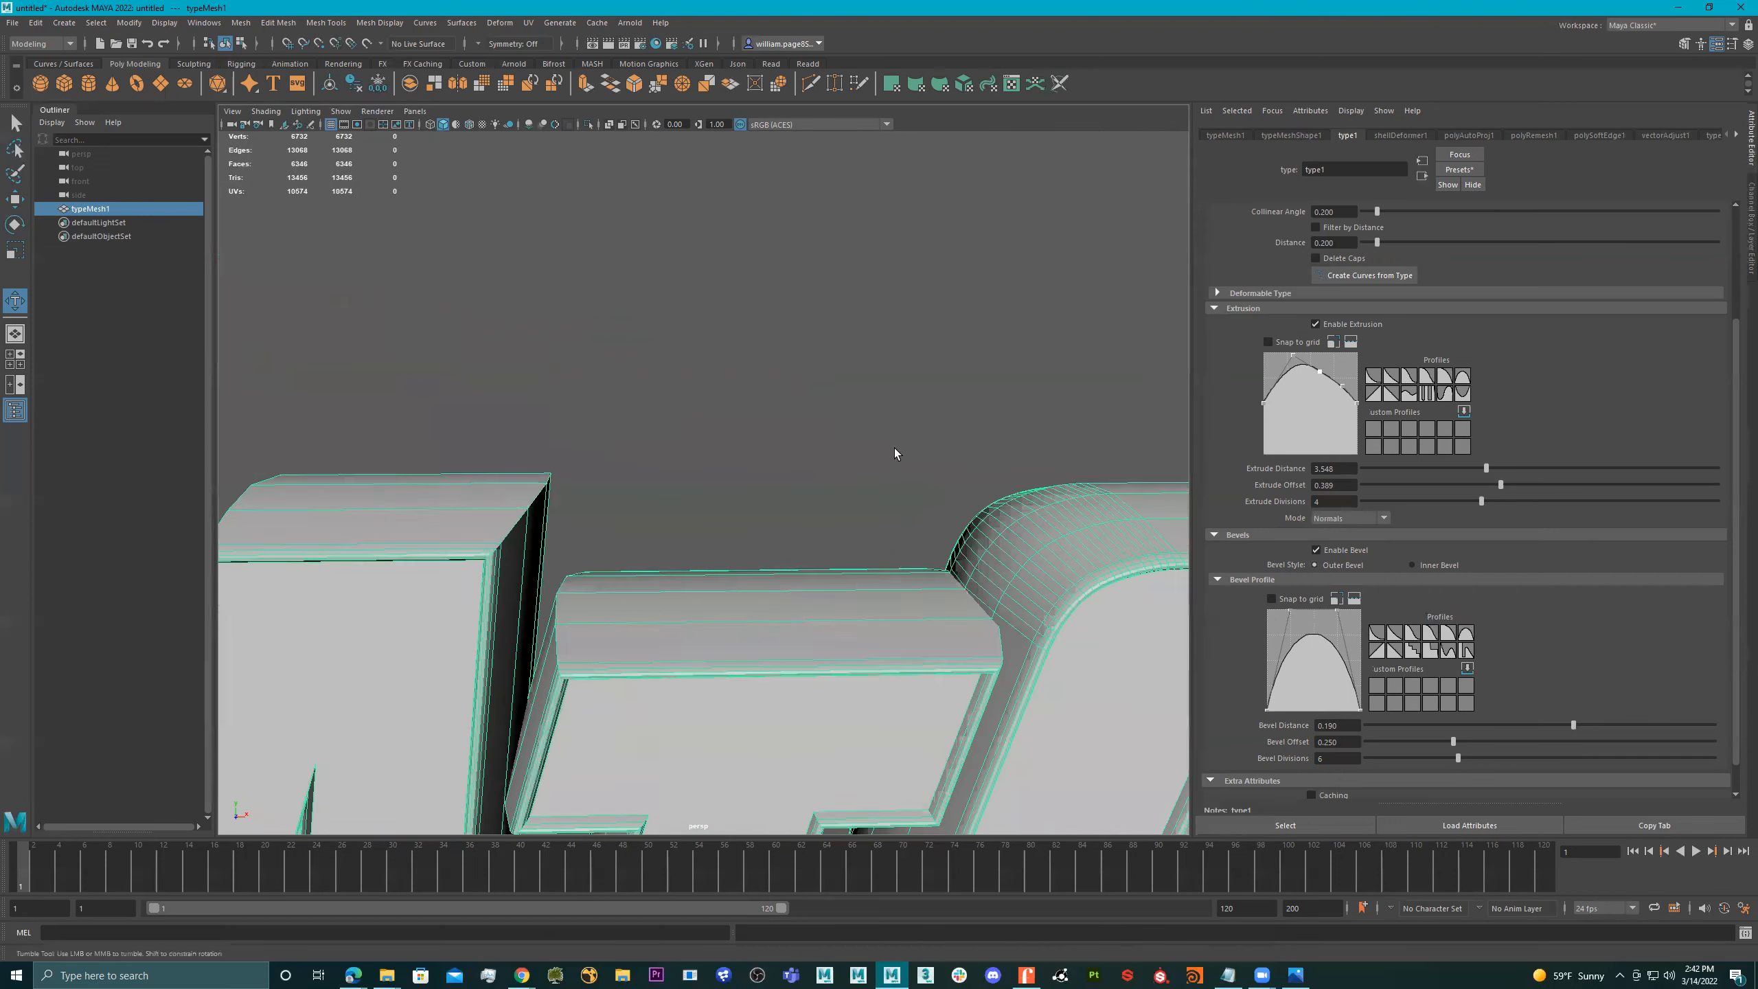
pyautogui.keyDown('alt'); pyautogui.moveTo(895, 452); pyautogui.dragTo(733, 478, button='right'); pyautogui.keyUp('alt')
pyautogui.keyDown('alt'); pyautogui.moveTo(734, 478); pyautogui.dragTo(693, 474); pyautogui.keyUp('alt')
pyautogui.keyDown('alt'); pyautogui.moveTo(693, 475); pyautogui.dragTo(796, 374, button='middle'); pyautogui.keyUp('alt')
pyautogui.keyDown('alt'); pyautogui.moveTo(796, 374); pyautogui.dragTo(849, 392); pyautogui.keyUp('alt')
pyautogui.keyDown('alt'); pyautogui.moveTo(849, 392); pyautogui.dragTo(907, 419, button='middle'); pyautogui.keyUp('alt')
pyautogui.keyDown('alt'); pyautogui.moveTo(906, 419); pyautogui.dragTo(888, 417, button='right'); pyautogui.keyUp('alt')
pyautogui.keyDown('alt'); pyautogui.moveTo(889, 415); pyautogui.dragTo(845, 423); pyautogui.keyUp('alt')
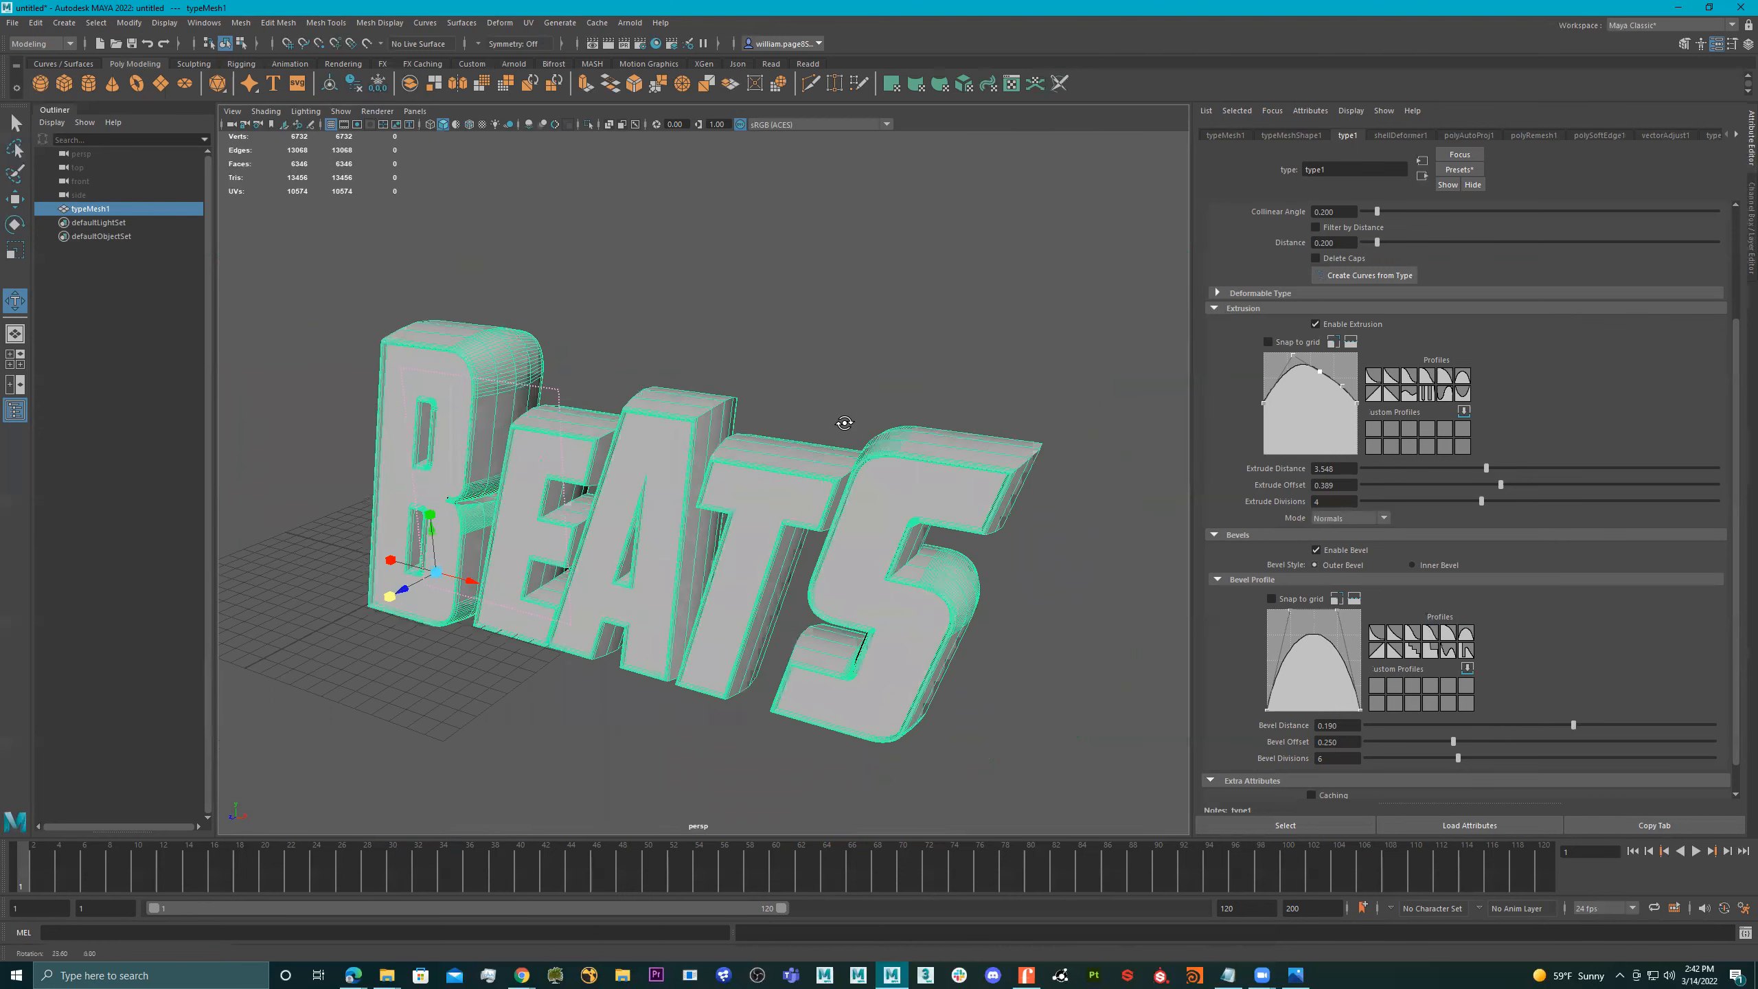
# Step: Examine the bevel around the middle notch of the letter B up close
pyautogui.keyDown('alt'); pyautogui.moveTo(758, 471); pyautogui.dragTo(681, 485); pyautogui.keyUp('alt')
pyautogui.keyDown('alt'); pyautogui.moveTo(588, 456); pyautogui.dragTo(717, 508, button='right'); pyautogui.keyUp('alt')
pyautogui.keyDown('alt'); pyautogui.moveTo(717, 508); pyautogui.dragTo(553, 558); pyautogui.keyUp('alt')
pyautogui.keyDown('alt'); pyautogui.moveTo(553, 558); pyautogui.dragTo(571, 548, button='right'); pyautogui.keyUp('alt')
pyautogui.keyDown('alt'); pyautogui.moveTo(571, 548); pyautogui.dragTo(903, 510); pyautogui.keyUp('alt')
pyautogui.keyDown('alt'); pyautogui.moveTo(902, 504); pyautogui.dragTo(720, 447, button='middle'); pyautogui.keyUp('alt')
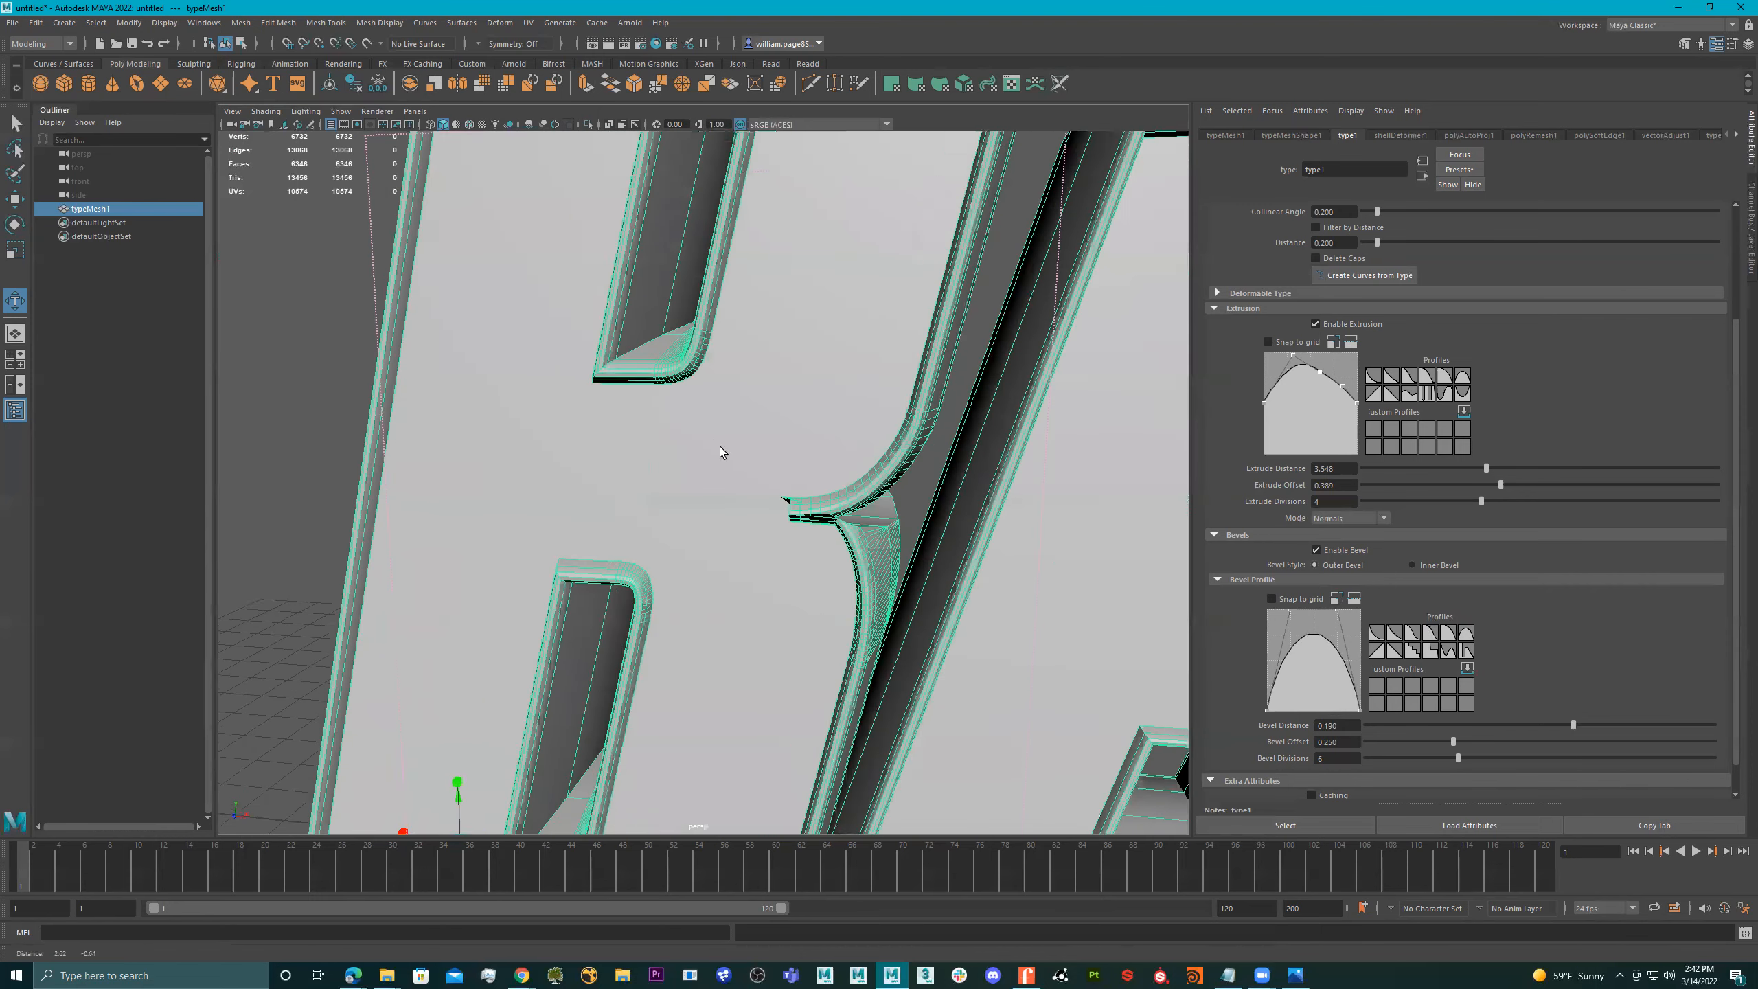
pyautogui.keyDown('alt'); pyautogui.moveTo(720, 446); pyautogui.dragTo(846, 456); pyautogui.keyUp('alt')
pyautogui.keyDown('alt'); pyautogui.moveTo(846, 456); pyautogui.dragTo(885, 473, button='right'); pyautogui.keyUp('alt')
pyautogui.keyDown('alt'); pyautogui.moveTo(885, 473); pyautogui.dragTo(784, 497, button='middle'); pyautogui.keyUp('alt')
pyautogui.keyDown('alt'); pyautogui.moveTo(783, 497); pyautogui.dragTo(761, 476); pyautogui.keyUp('alt')
# Step: Set the extrude distance to 3.451 and the bevel distance to -0.107, checking the notch of the B
pyautogui.moveTo(1495, 474)
pyautogui.mouseDown()
pyautogui.moveTo(1518, 469)
pyautogui.moveTo(1483, 469)
pyautogui.mouseUp()
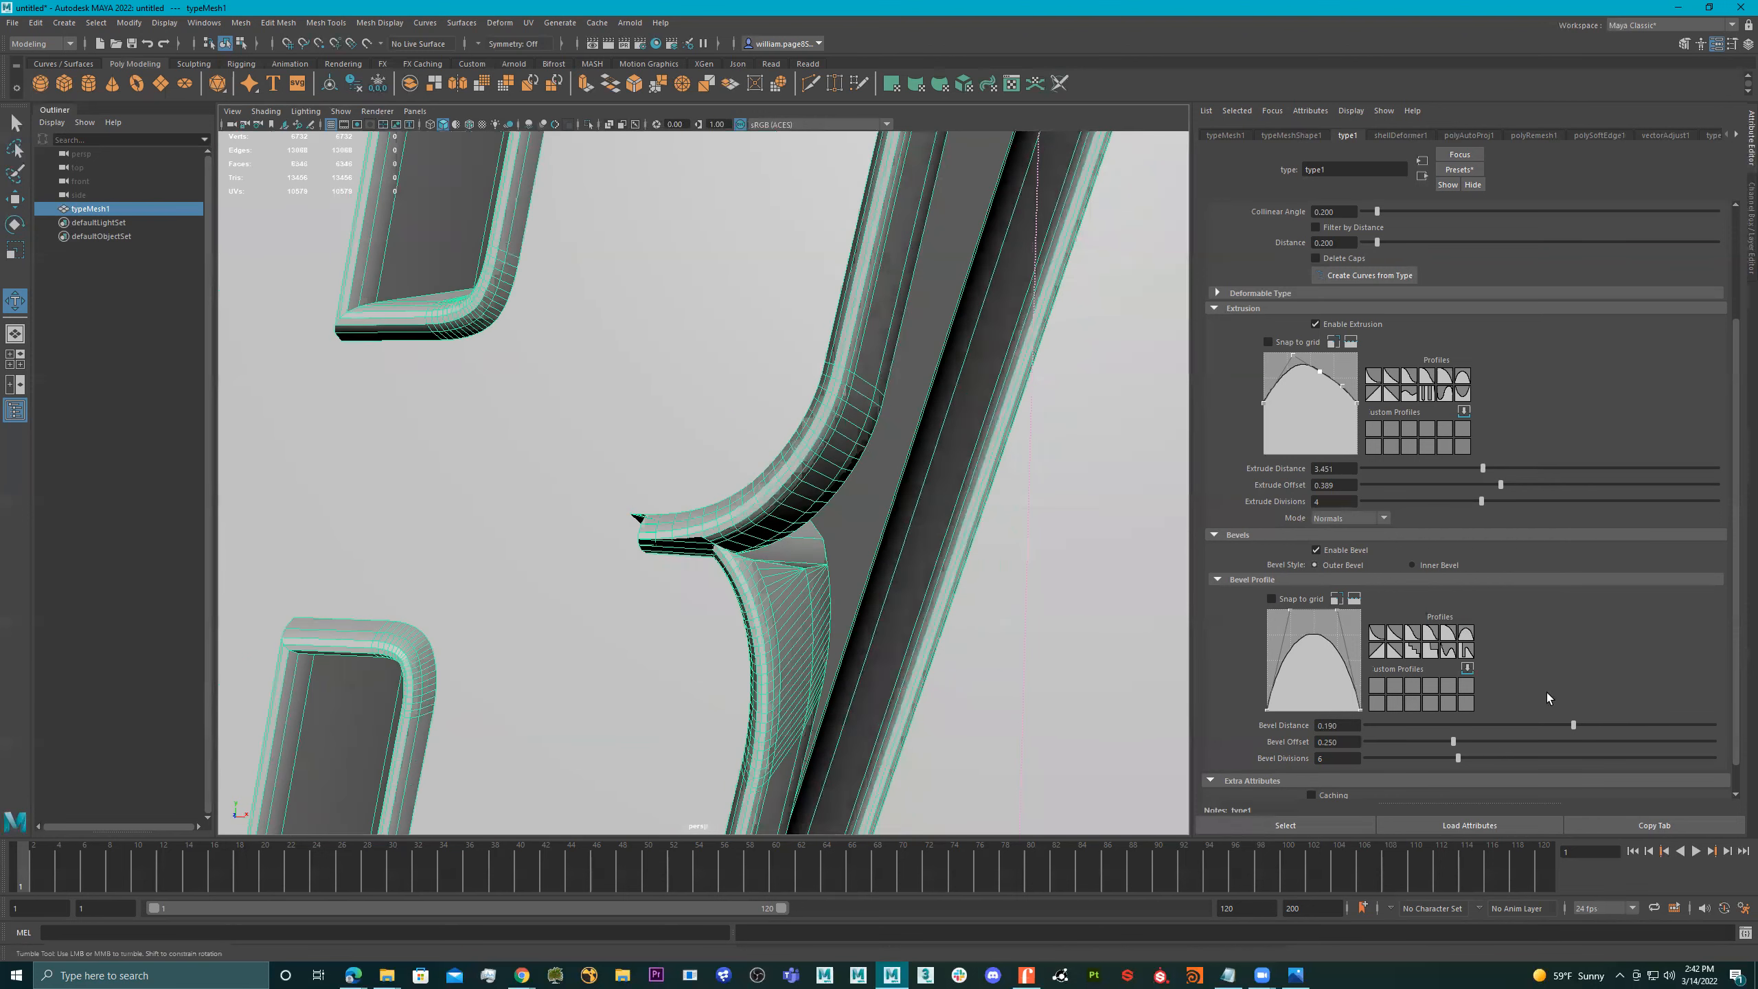
pyautogui.moveTo(1576, 727); pyautogui.dragTo(1519, 728)
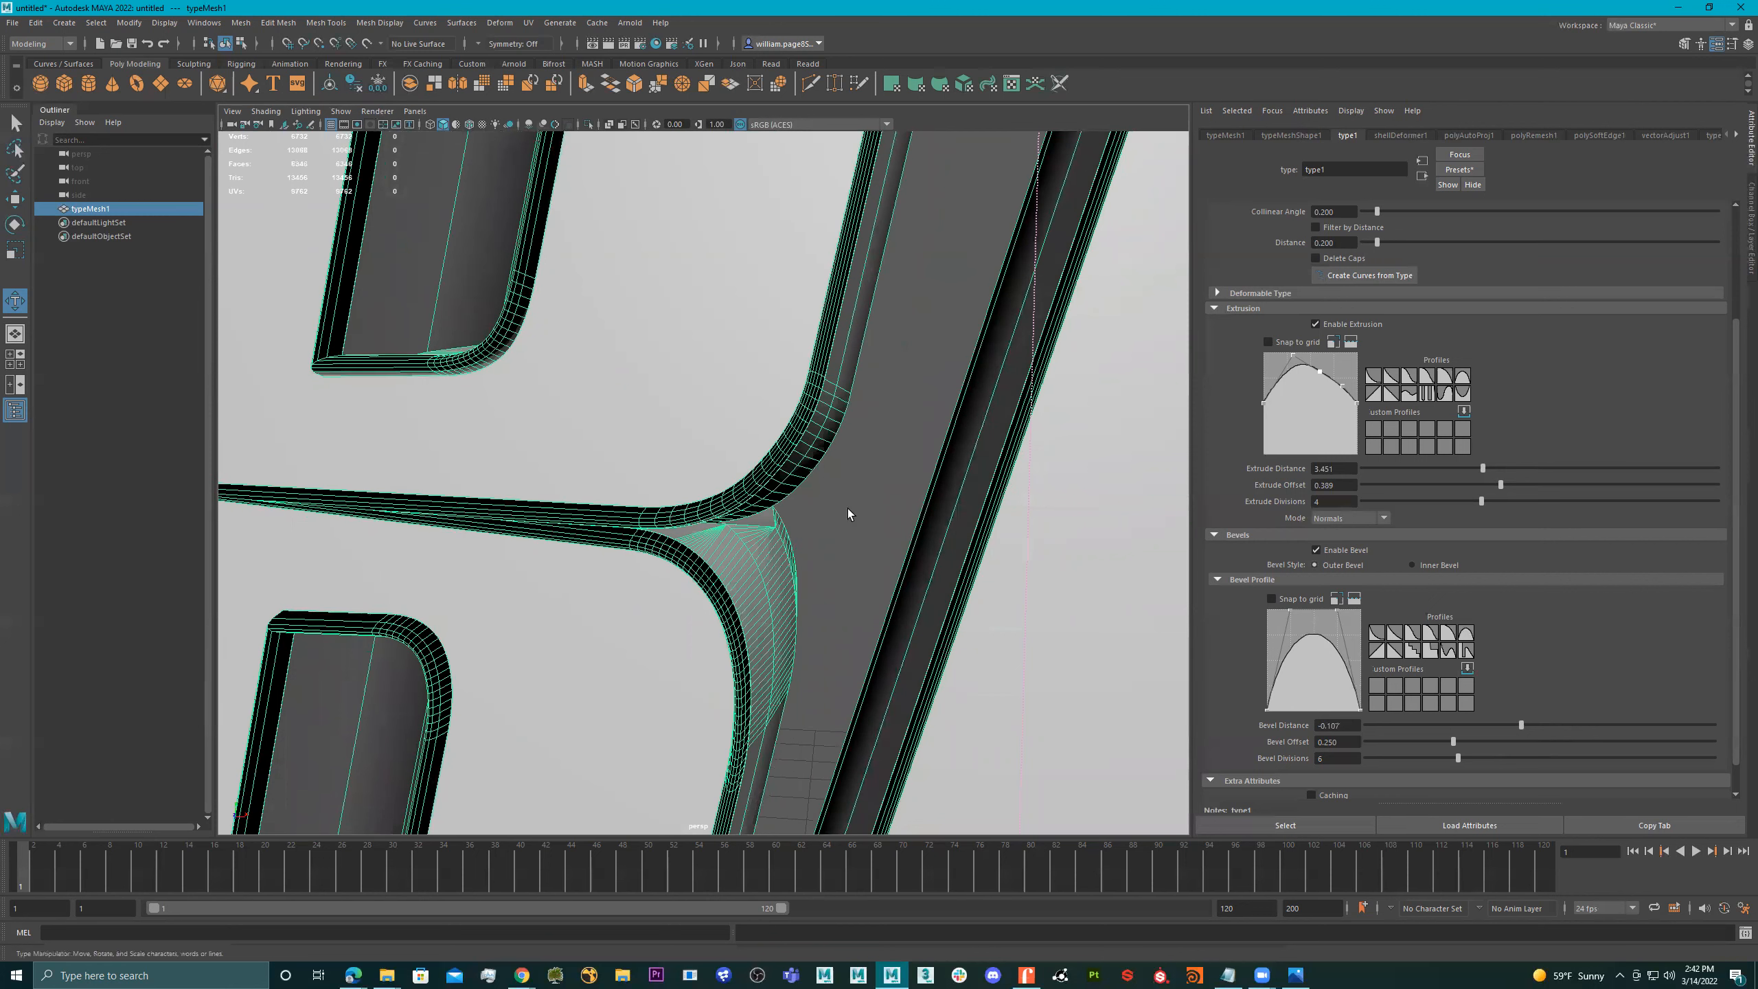
pyautogui.scroll(-3, 782, 495)
pyautogui.keyDown('alt'); pyautogui.moveTo(781, 494); pyautogui.dragTo(876, 524); pyautogui.keyUp('alt')
pyautogui.scroll(-2, 687, 491)
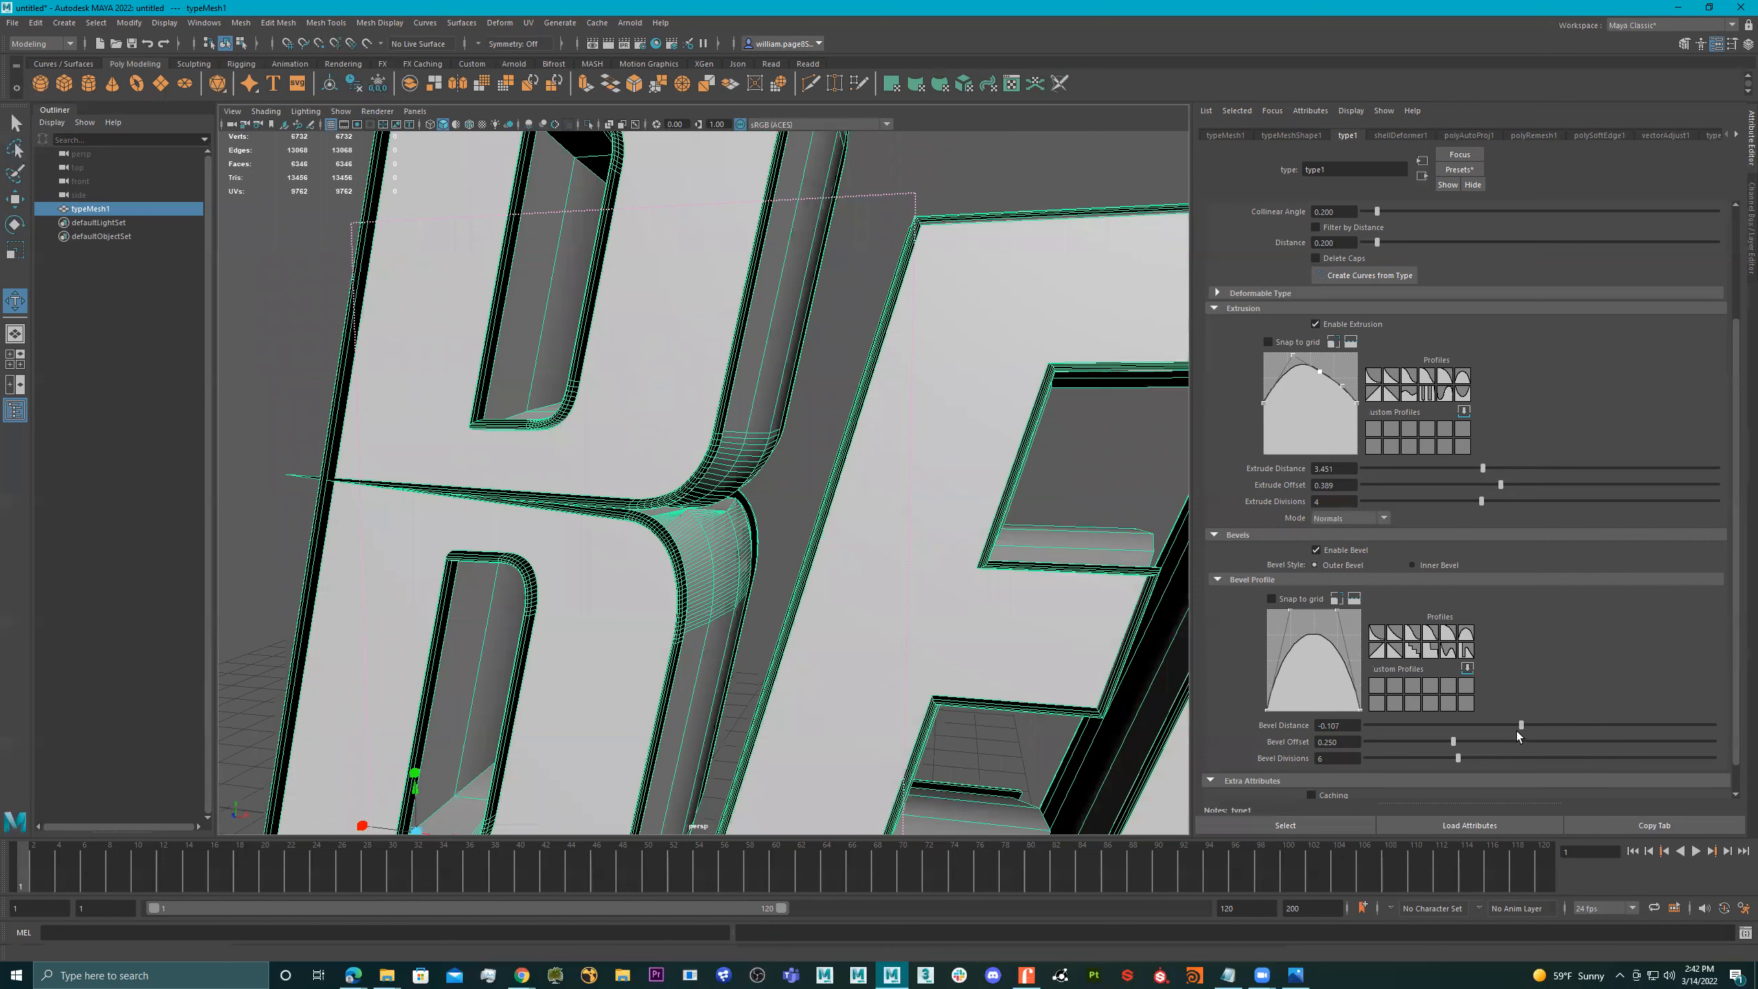
# Step: Raise the bevel distance to just below zero and check the notch of the B
pyautogui.moveTo(1529, 725)
pyautogui.mouseDown()
pyautogui.moveTo(1557, 724)
pyautogui.moveTo(1539, 725)
pyautogui.mouseUp()
pyautogui.keyDown('alt'); pyautogui.moveTo(717, 412); pyautogui.dragTo(790, 419); pyautogui.keyUp('alt')
pyautogui.keyDown('alt'); pyautogui.moveTo(790, 419); pyautogui.dragTo(938, 430, button='right'); pyautogui.keyUp('alt')
pyautogui.keyDown('alt'); pyautogui.moveTo(938, 429); pyautogui.dragTo(931, 460); pyautogui.keyUp('alt')
pyautogui.keyDown('alt'); pyautogui.moveTo(904, 448); pyautogui.dragTo(791, 419, button='right'); pyautogui.keyUp('alt')
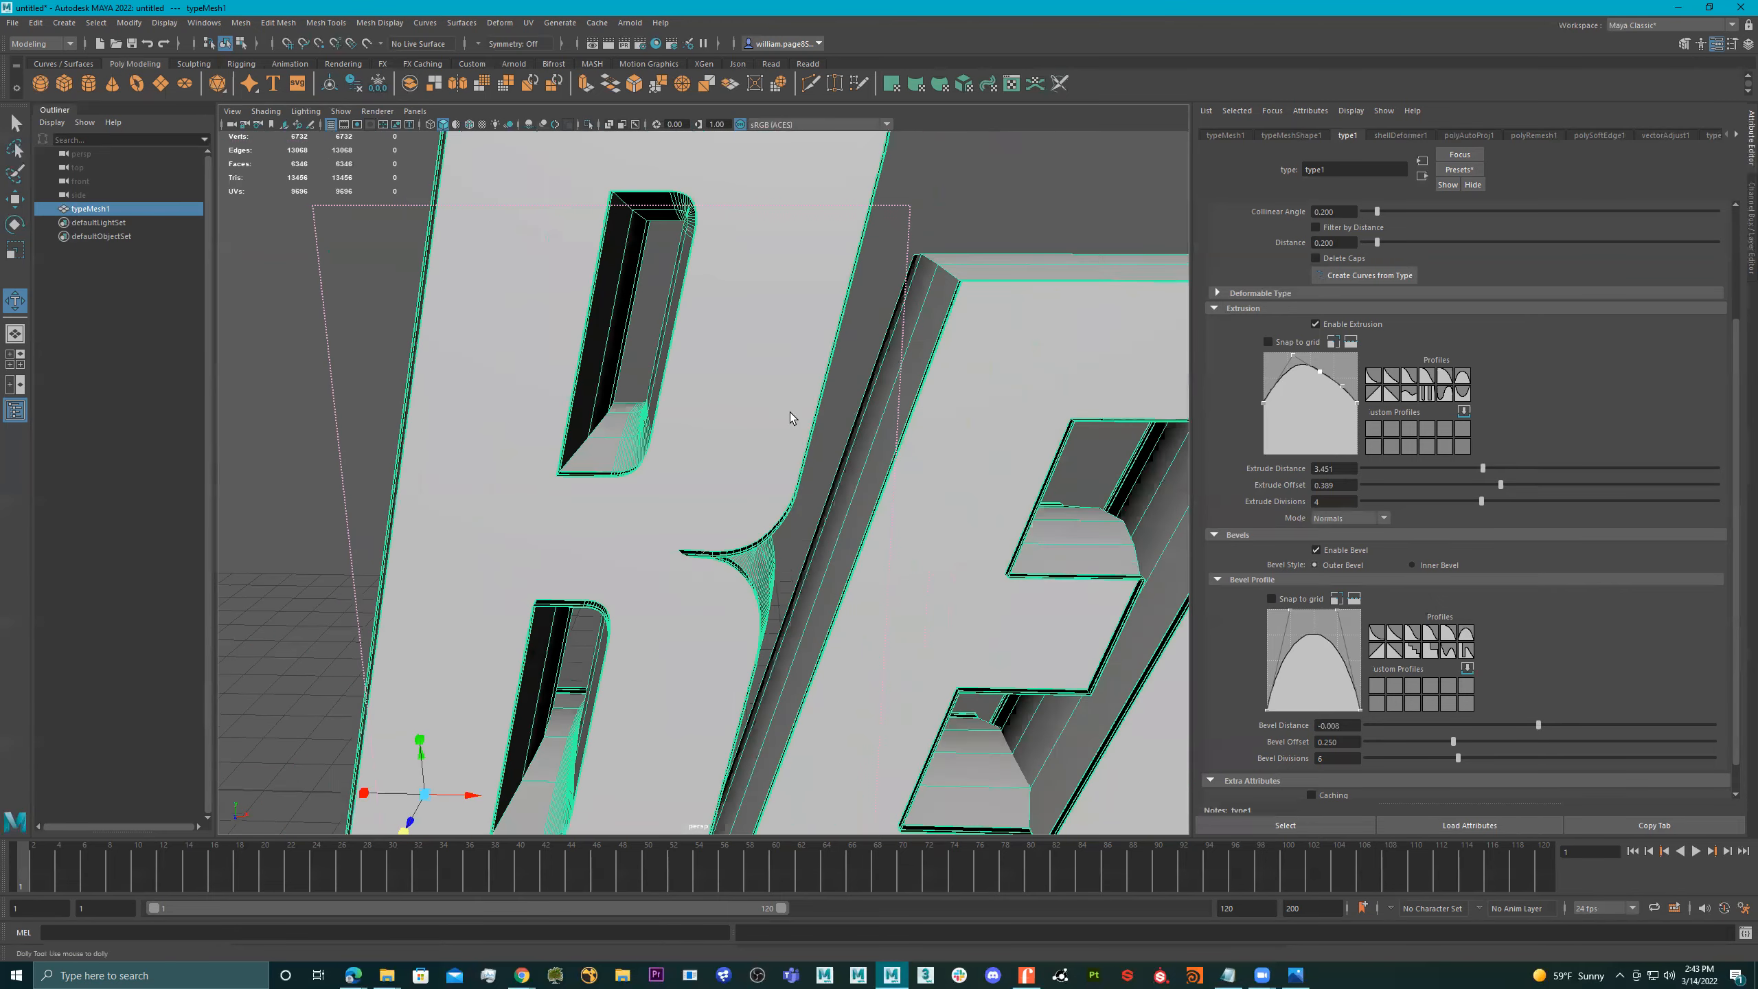
# Step: Examine the whole bevelled word from several angles, from the B across to the S
pyautogui.keyDown('alt'); pyautogui.moveTo(719, 365); pyautogui.dragTo(654, 377); pyautogui.keyUp('alt')
pyautogui.keyDown('alt'); pyautogui.moveTo(653, 378); pyautogui.dragTo(526, 378, button='right'); pyautogui.keyUp('alt')
pyautogui.keyDown('alt'); pyautogui.moveTo(797, 368); pyautogui.dragTo(691, 345, button='middle'); pyautogui.keyUp('alt')
pyautogui.keyDown('alt'); pyautogui.moveTo(691, 345); pyautogui.dragTo(609, 349, button='right'); pyautogui.keyUp('alt')
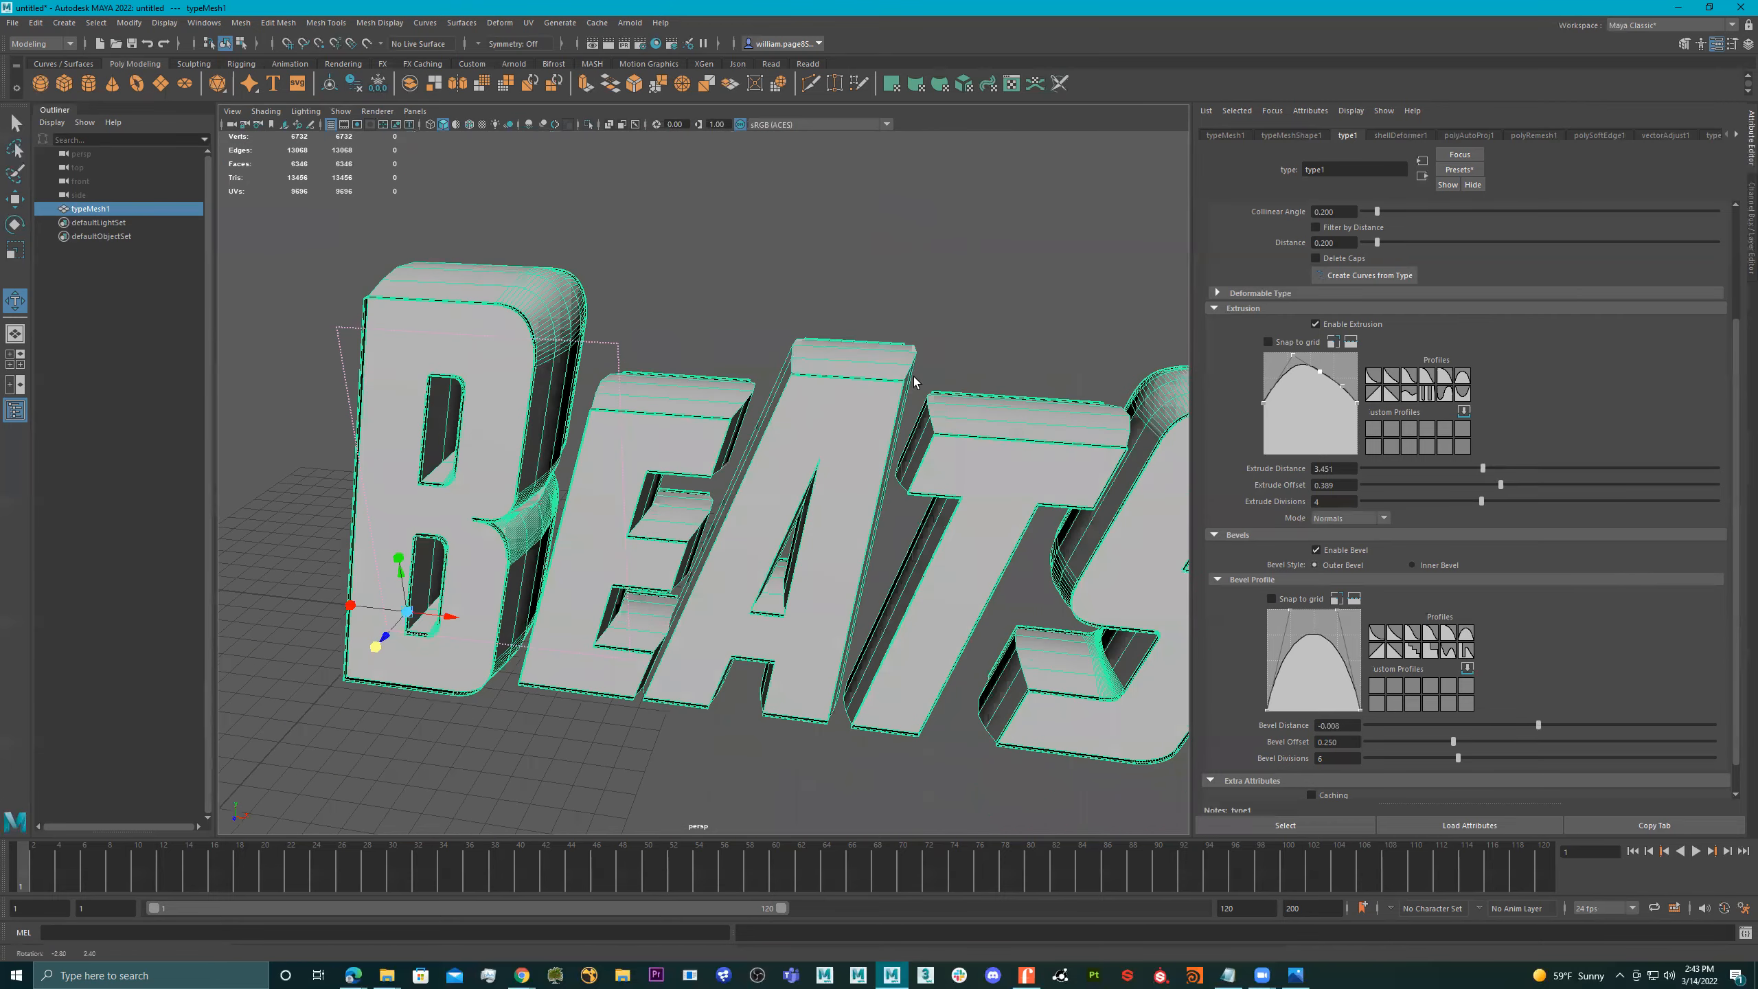
pyautogui.keyDown('alt'); pyautogui.moveTo(914, 381); pyautogui.dragTo(732, 372, button='middle'); pyautogui.keyUp('alt')
pyautogui.keyDown('alt'); pyautogui.moveTo(959, 363); pyautogui.dragTo(796, 405); pyautogui.keyUp('alt')
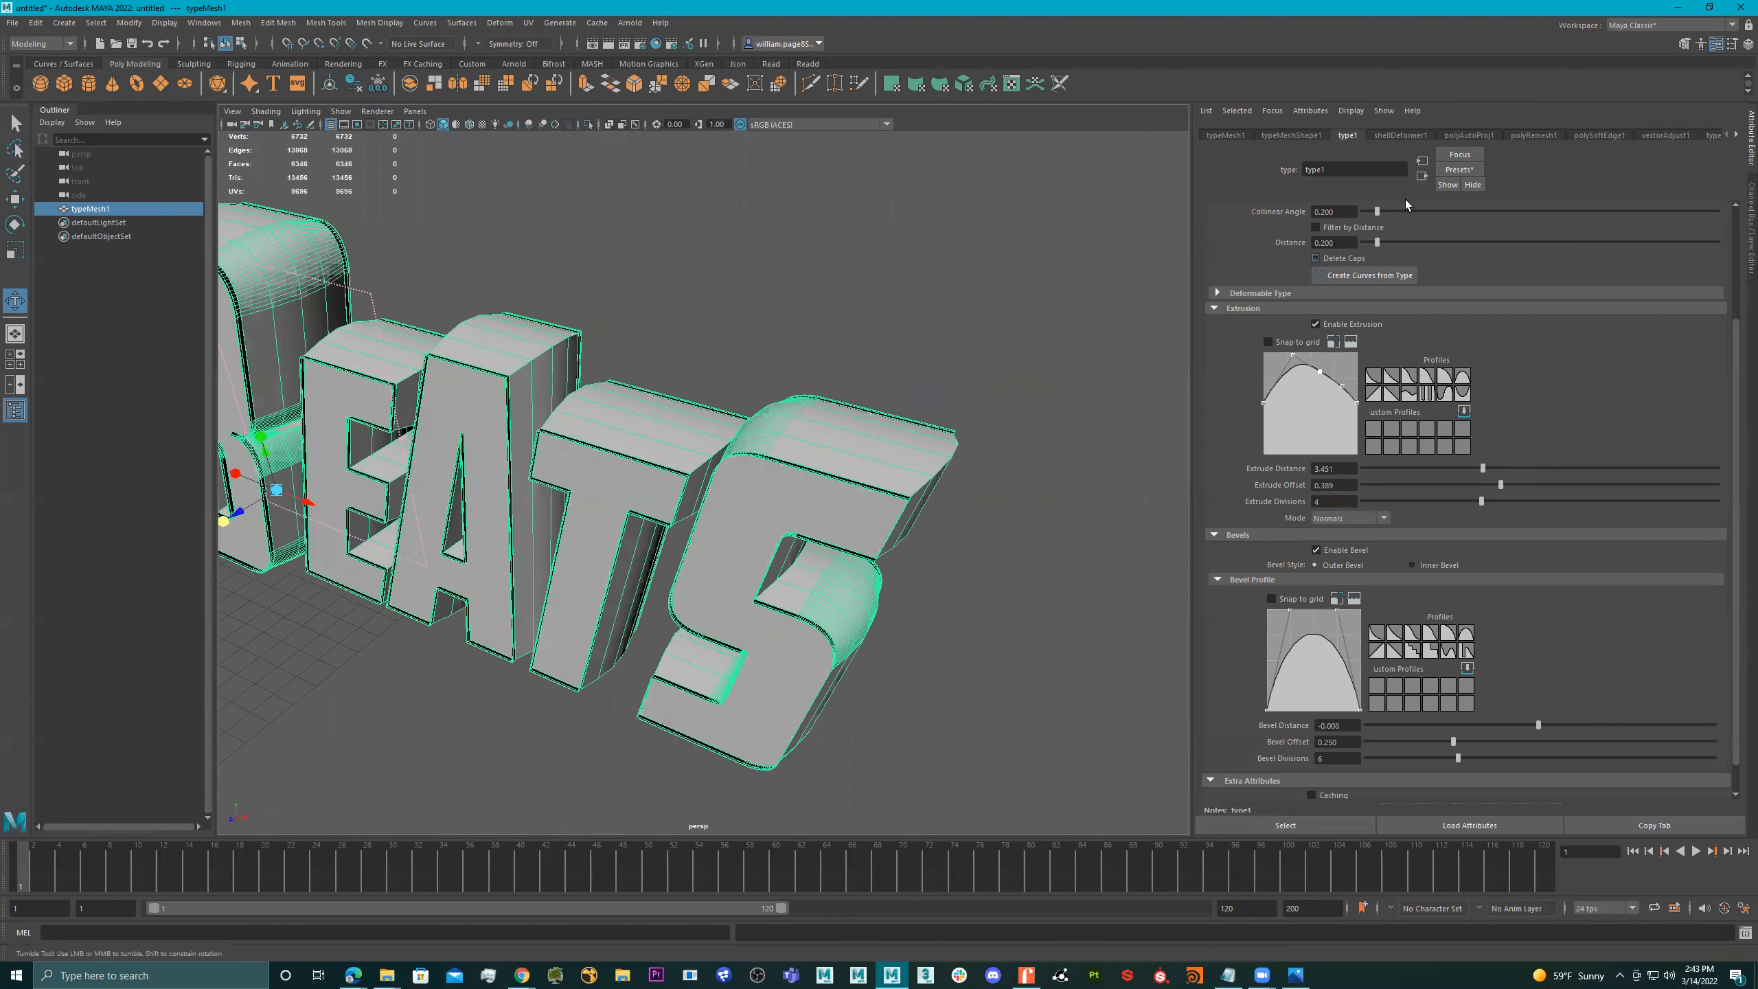
pyautogui.keyDown('alt'); pyautogui.moveTo(872, 491); pyautogui.dragTo(801, 400); pyautogui.keyUp('alt')
pyautogui.keyDown('alt'); pyautogui.moveTo(792, 399); pyautogui.dragTo(927, 385, button='middle'); pyautogui.keyUp('alt')
pyautogui.keyDown('alt'); pyautogui.moveTo(927, 385); pyautogui.dragTo(714, 404); pyautogui.keyUp('alt')
pyautogui.keyDown('alt'); pyautogui.moveTo(1038, 413); pyautogui.dragTo(836, 420, button='middle'); pyautogui.keyUp('alt')
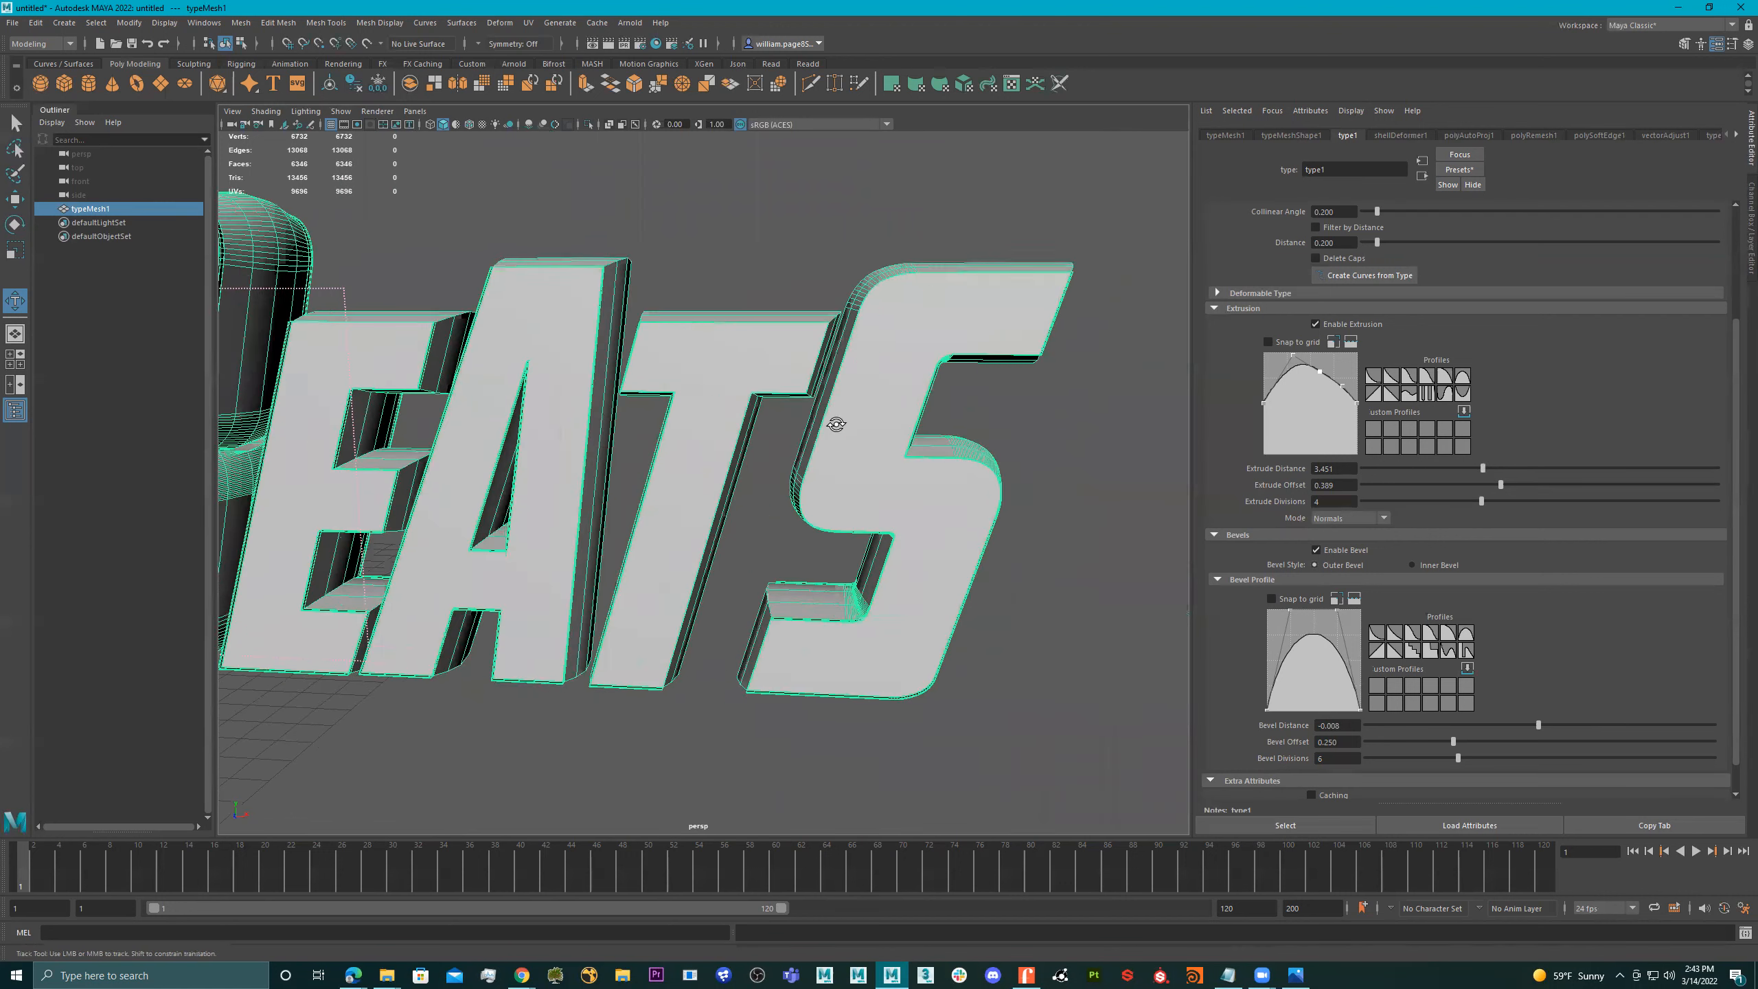
pyautogui.keyDown('alt'); pyautogui.moveTo(836, 420); pyautogui.dragTo(719, 402); pyautogui.keyUp('alt')
pyautogui.keyDown('alt'); pyautogui.moveTo(789, 382); pyautogui.dragTo(838, 422, button='right'); pyautogui.keyUp('alt')
pyautogui.keyDown('alt'); pyautogui.moveTo(838, 422); pyautogui.dragTo(779, 457, button='middle'); pyautogui.keyUp('alt')
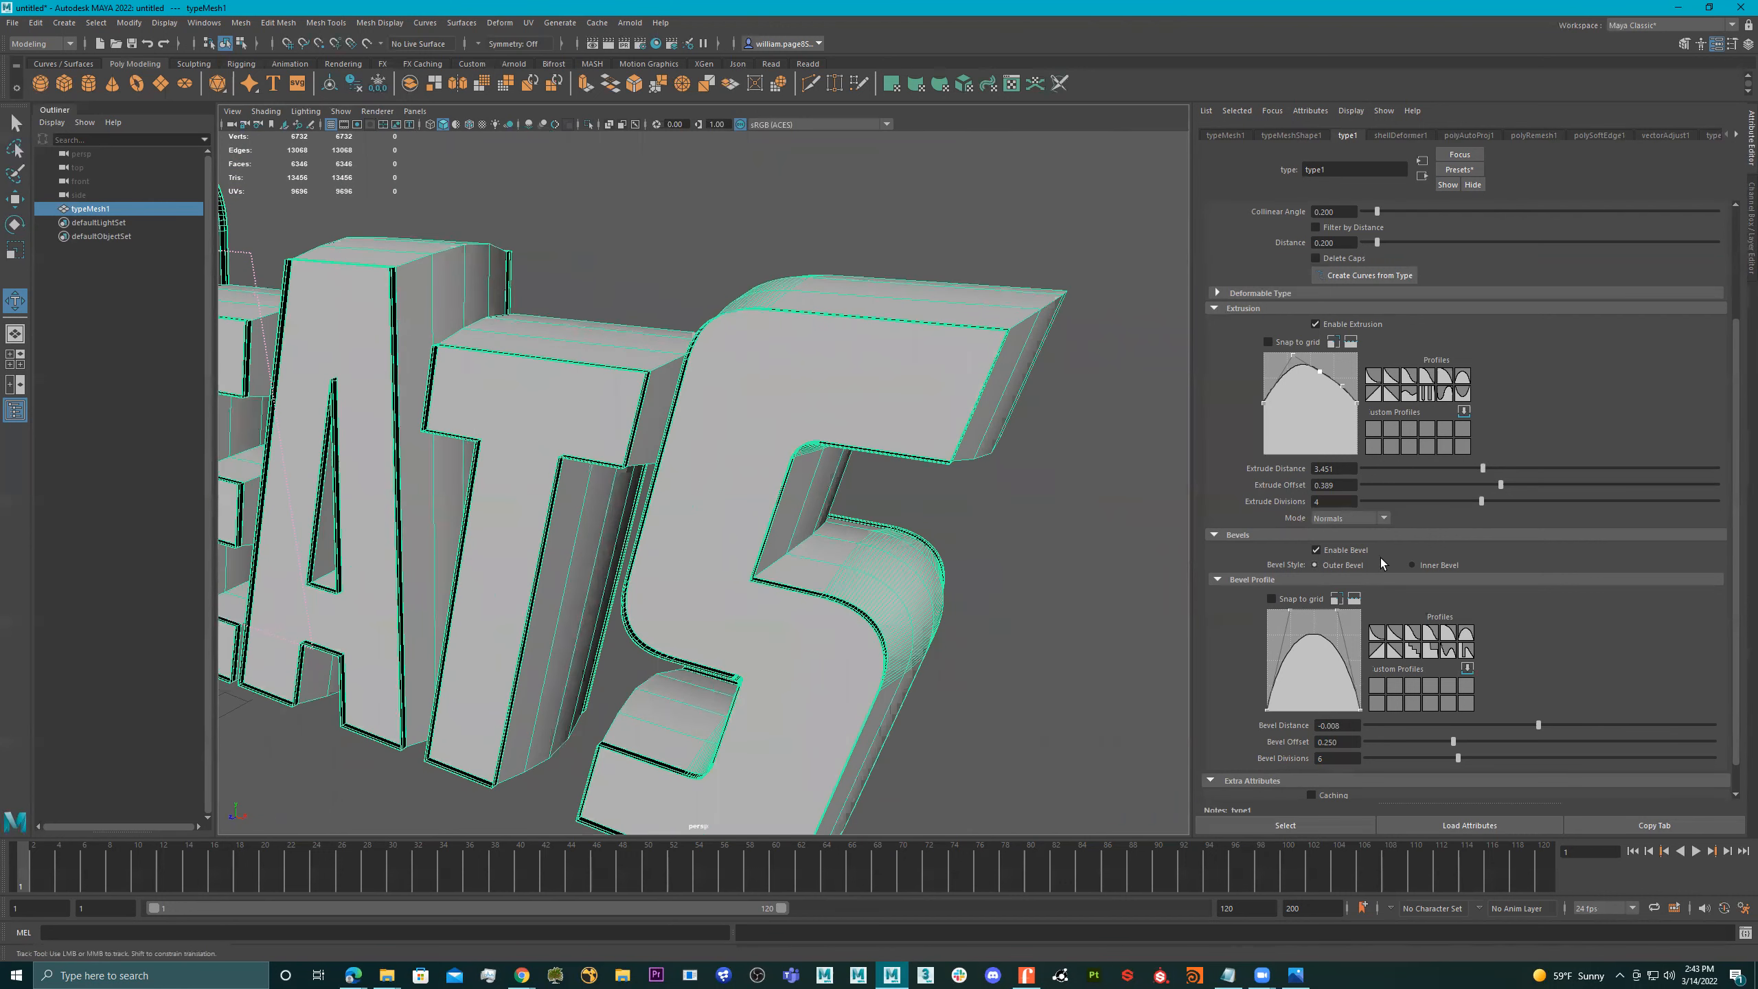
# Step: Try the concave bevel profile preset, restore the rounded dome preset, and raise the bevel distance to 0.230
pyautogui.click(1400, 634)
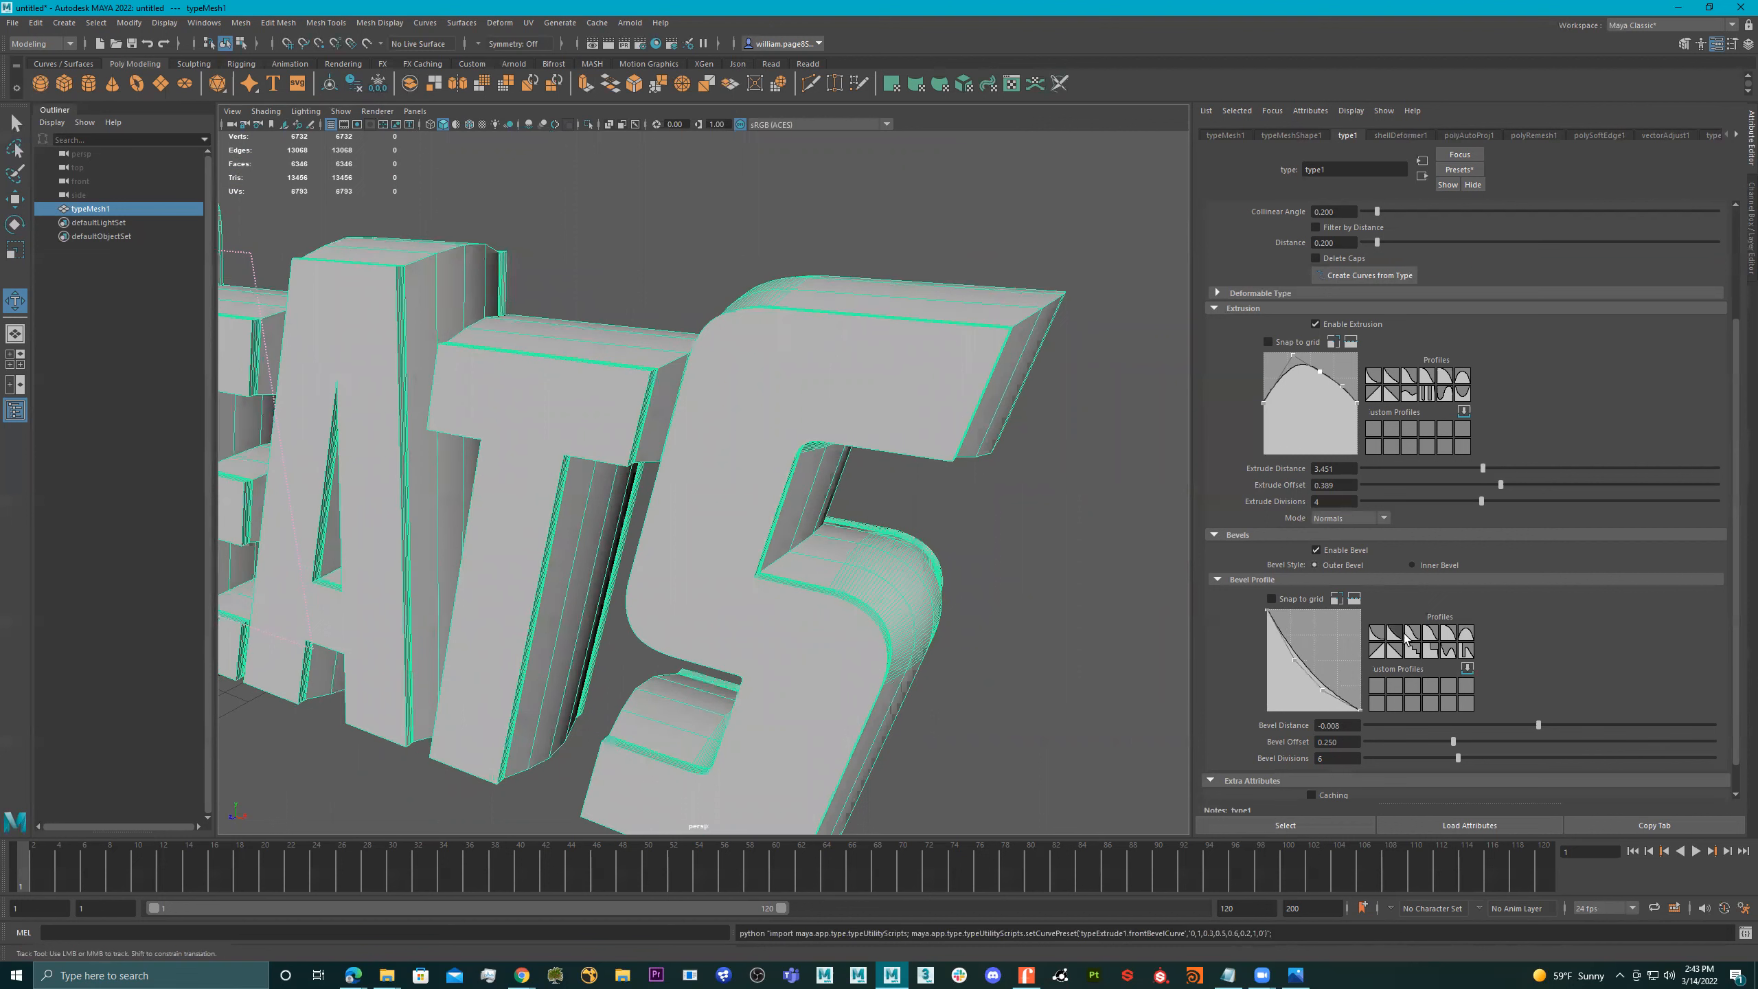
pyautogui.click(1466, 635)
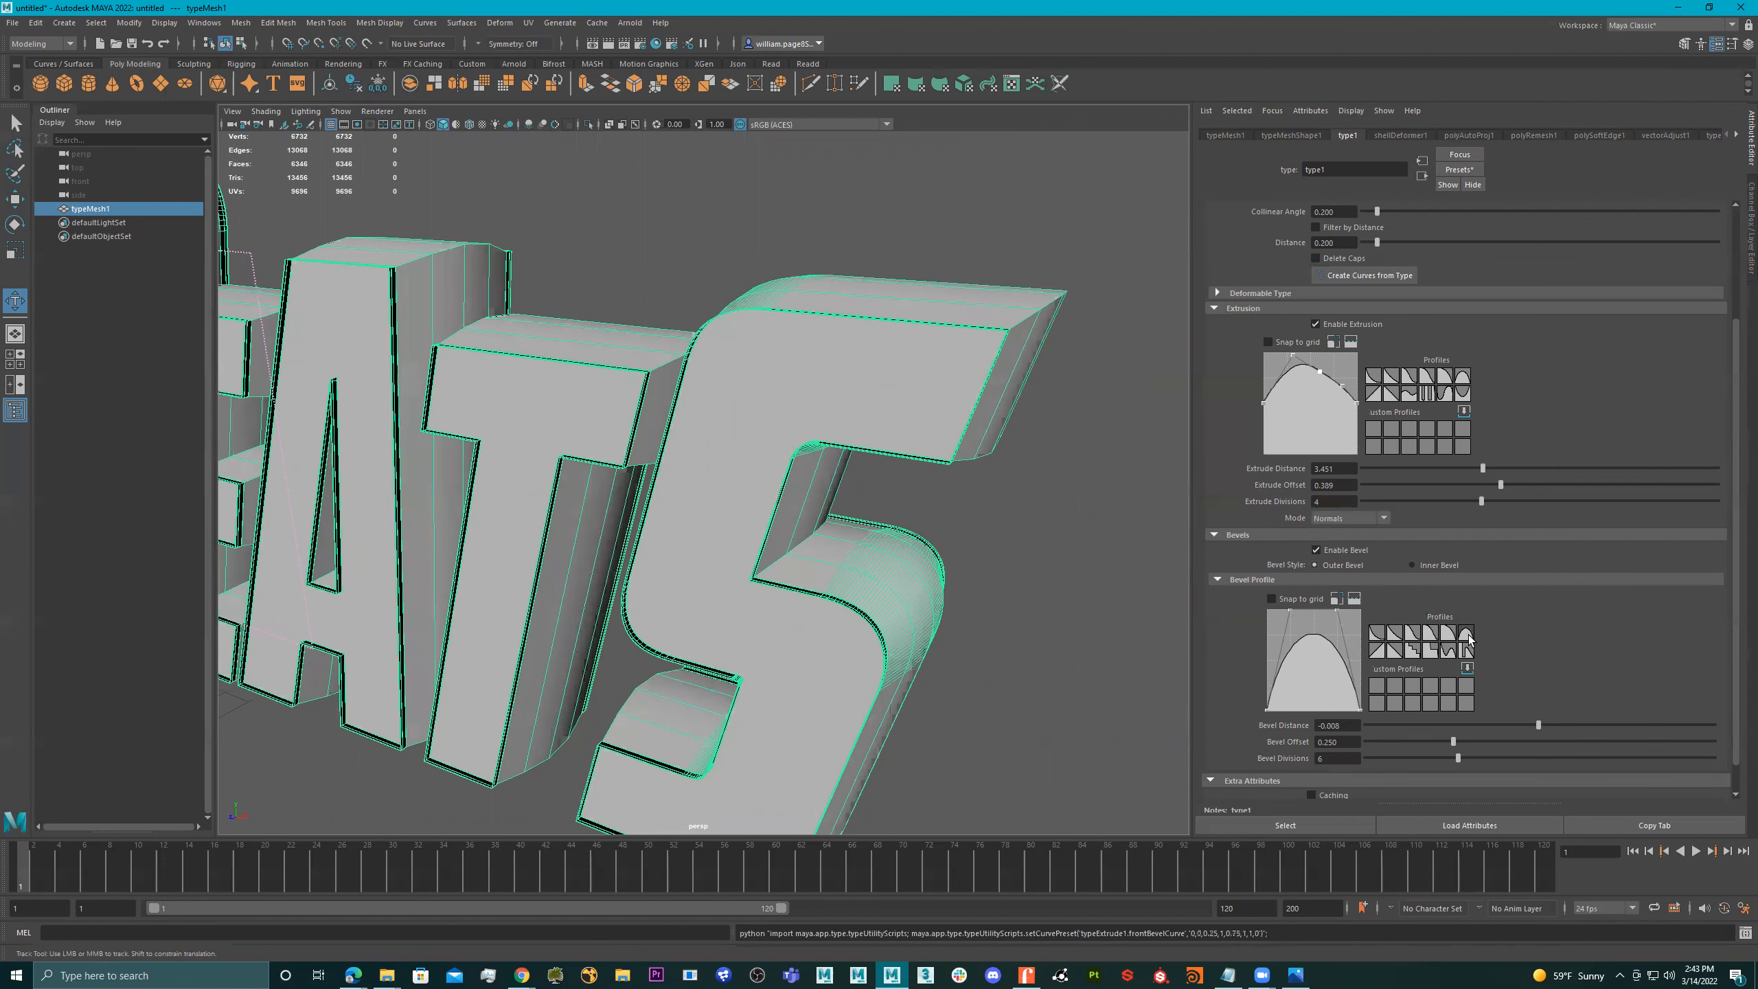
pyautogui.moveTo(1553, 722); pyautogui.dragTo(1578, 728)
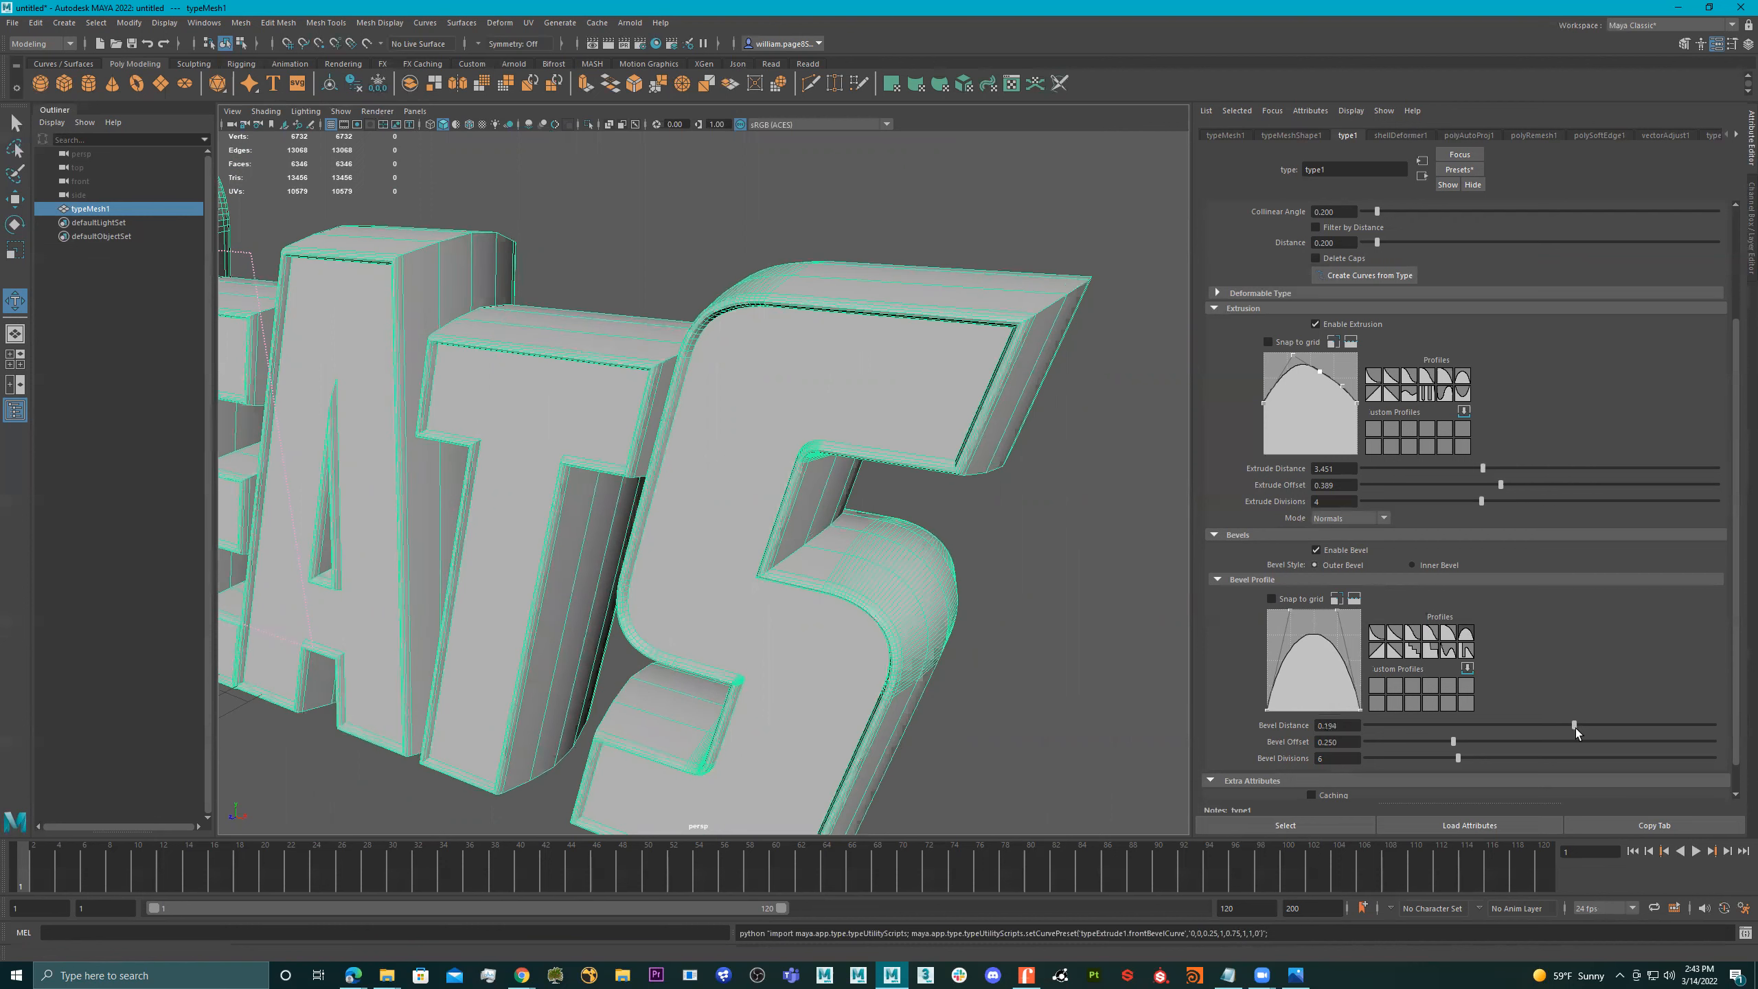
# Step: Examine the dome-profile bevel on the B, E and A, and on an inner corner of the S up close
pyautogui.keyDown('alt'); pyautogui.moveTo(734, 510); pyautogui.dragTo(769, 495); pyautogui.keyUp('alt')
pyautogui.keyDown('alt'); pyautogui.moveTo(637, 483); pyautogui.dragTo(750, 478, button='middle'); pyautogui.keyUp('alt')
pyautogui.keyDown('alt'); pyautogui.moveTo(749, 478); pyautogui.dragTo(897, 497, button='right'); pyautogui.keyUp('alt')
pyautogui.keyDown('alt'); pyautogui.moveTo(910, 489); pyautogui.dragTo(921, 491); pyautogui.keyUp('alt')
pyautogui.keyDown('alt'); pyautogui.moveTo(718, 492); pyautogui.dragTo(581, 489, button='right'); pyautogui.keyUp('alt')
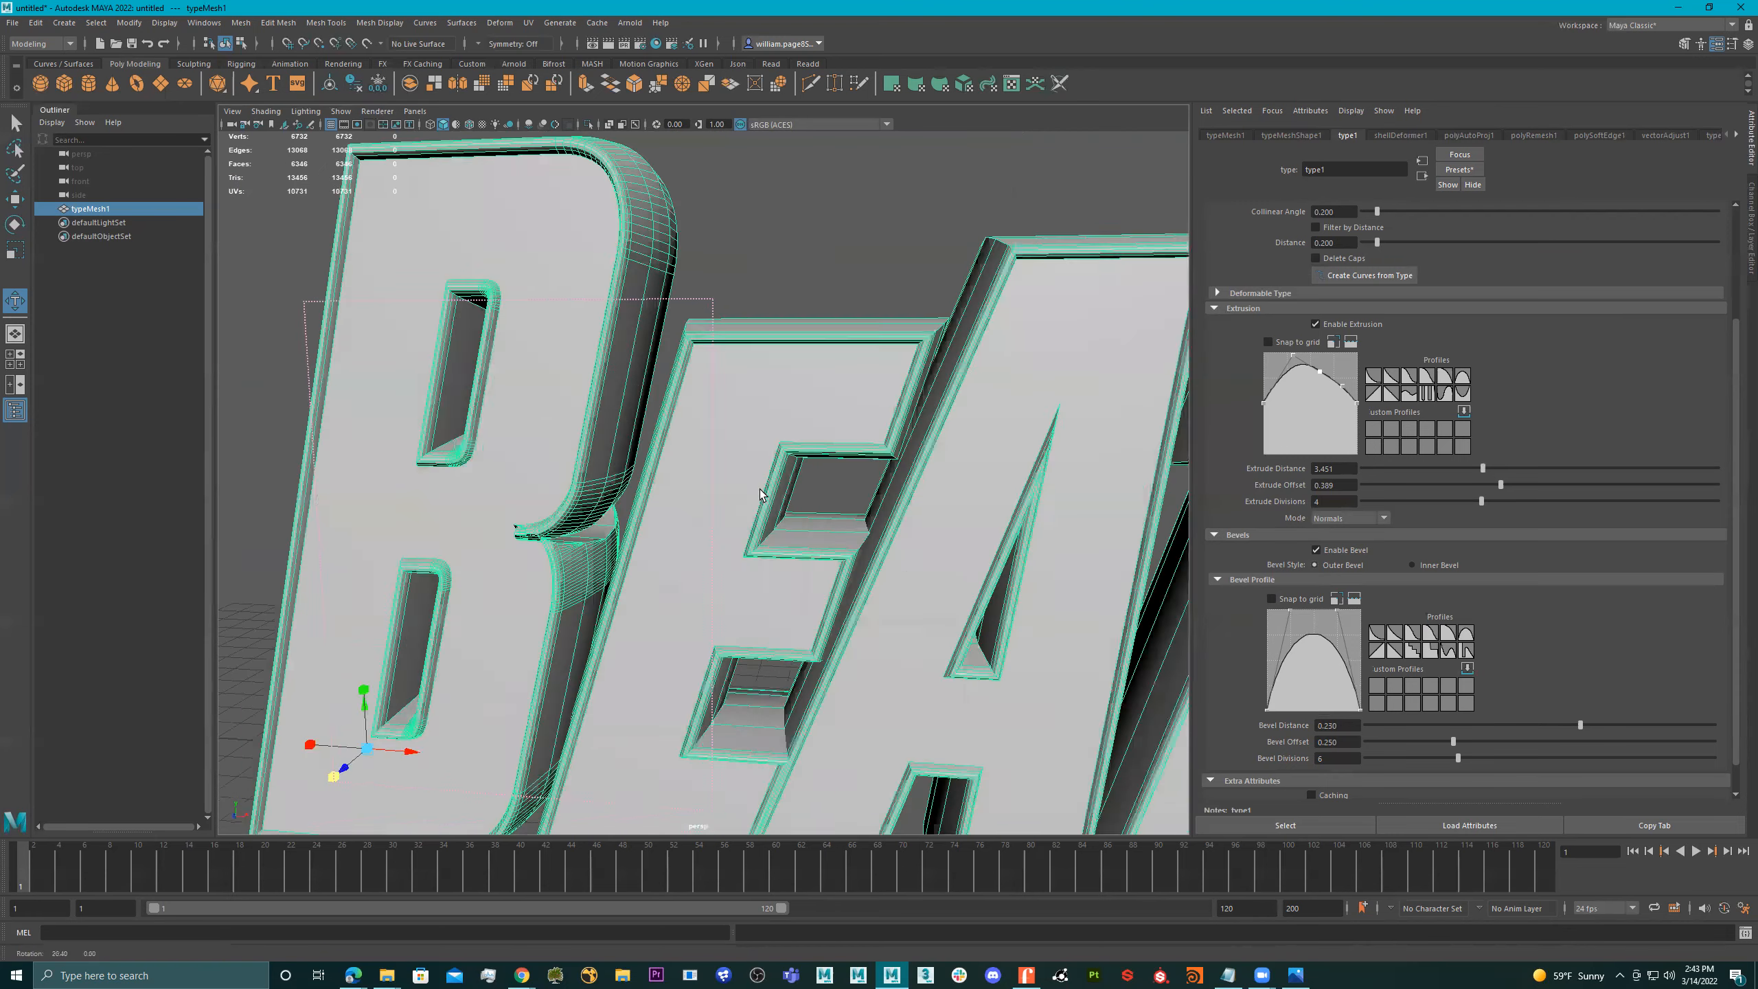
pyautogui.keyDown('alt'); pyautogui.moveTo(855, 496); pyautogui.dragTo(805, 495); pyautogui.keyUp('alt')
pyautogui.keyDown('alt'); pyautogui.moveTo(694, 493); pyautogui.dragTo(640, 492, button='right'); pyautogui.keyUp('alt')
pyautogui.keyDown('alt'); pyautogui.moveTo(816, 485); pyautogui.dragTo(443, 469, button='middle'); pyautogui.keyUp('alt')
pyautogui.keyDown('alt'); pyautogui.moveTo(632, 414); pyautogui.dragTo(796, 444, button='right'); pyautogui.keyUp('alt')
pyautogui.keyDown('alt'); pyautogui.moveTo(797, 443); pyautogui.dragTo(695, 507); pyautogui.keyUp('alt')
pyautogui.keyDown('alt'); pyautogui.moveTo(786, 513); pyautogui.dragTo(864, 503, button='right'); pyautogui.keyUp('alt')
pyautogui.keyDown('alt'); pyautogui.moveTo(863, 503); pyautogui.dragTo(808, 374, button='middle'); pyautogui.keyUp('alt')
# Step: Lower the bevel distance to 0.052 and check the inner corners of the S
pyautogui.moveTo(1570, 729); pyautogui.dragTo(1547, 734)
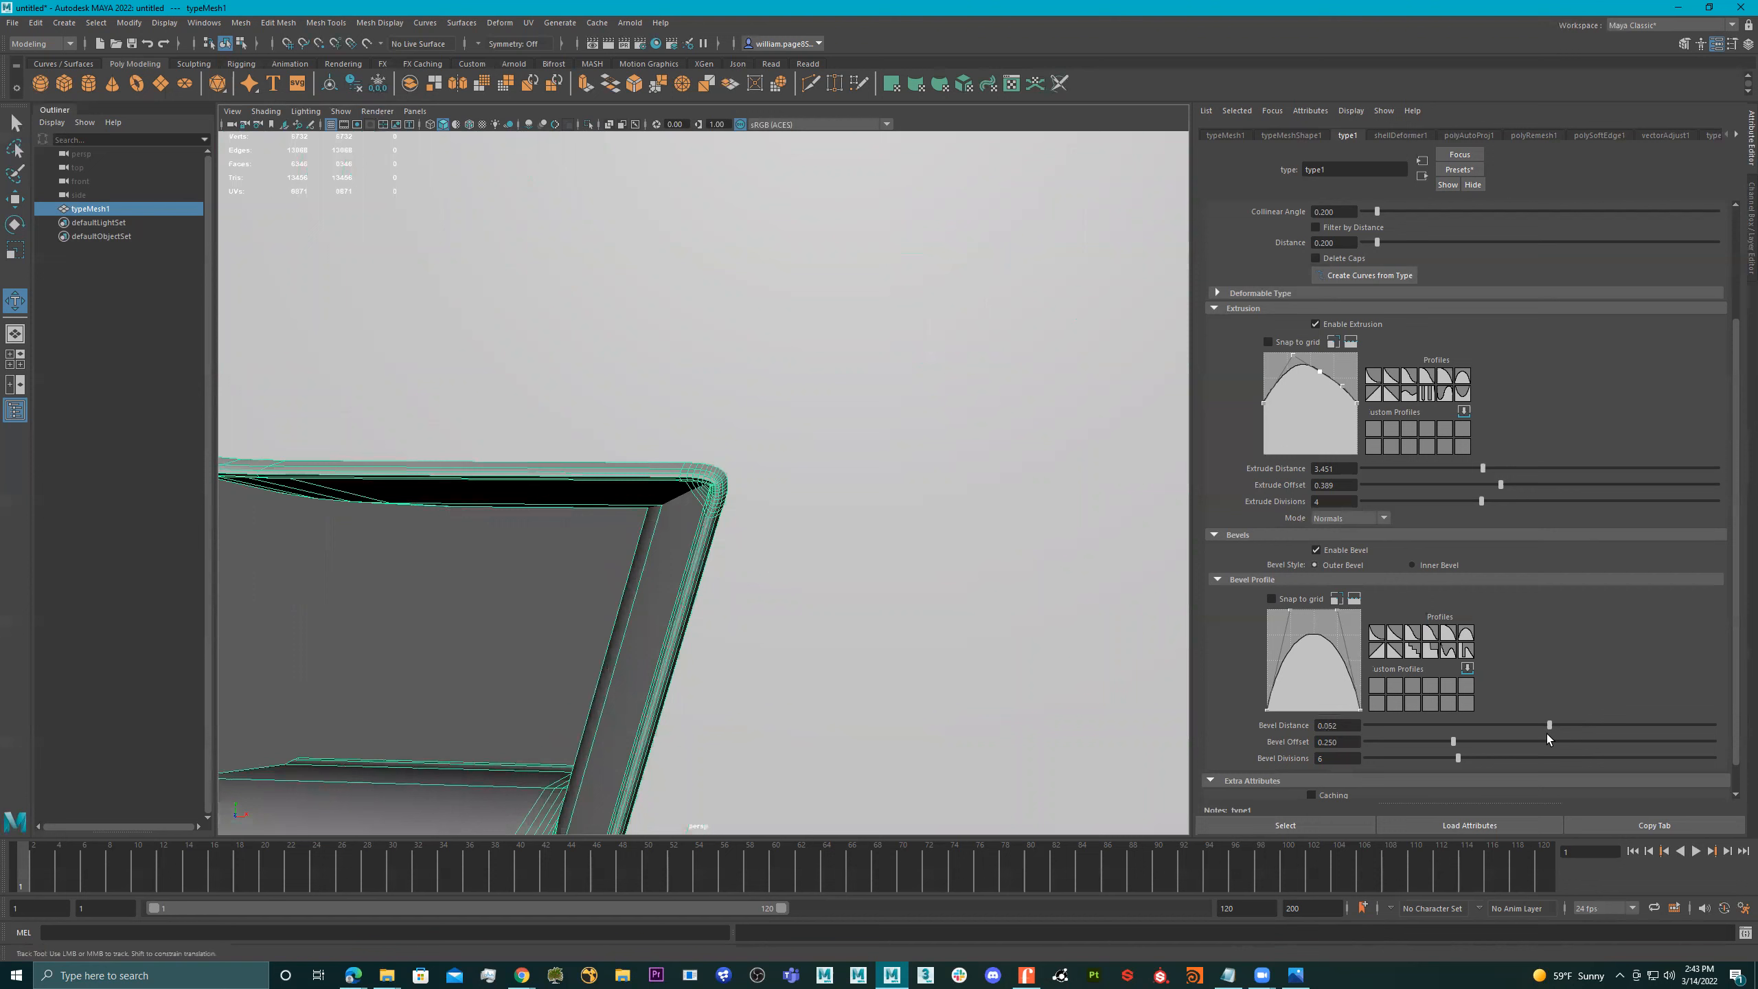
pyautogui.scroll(5, 706, 460)
pyautogui.scroll(-2, 721, 458)
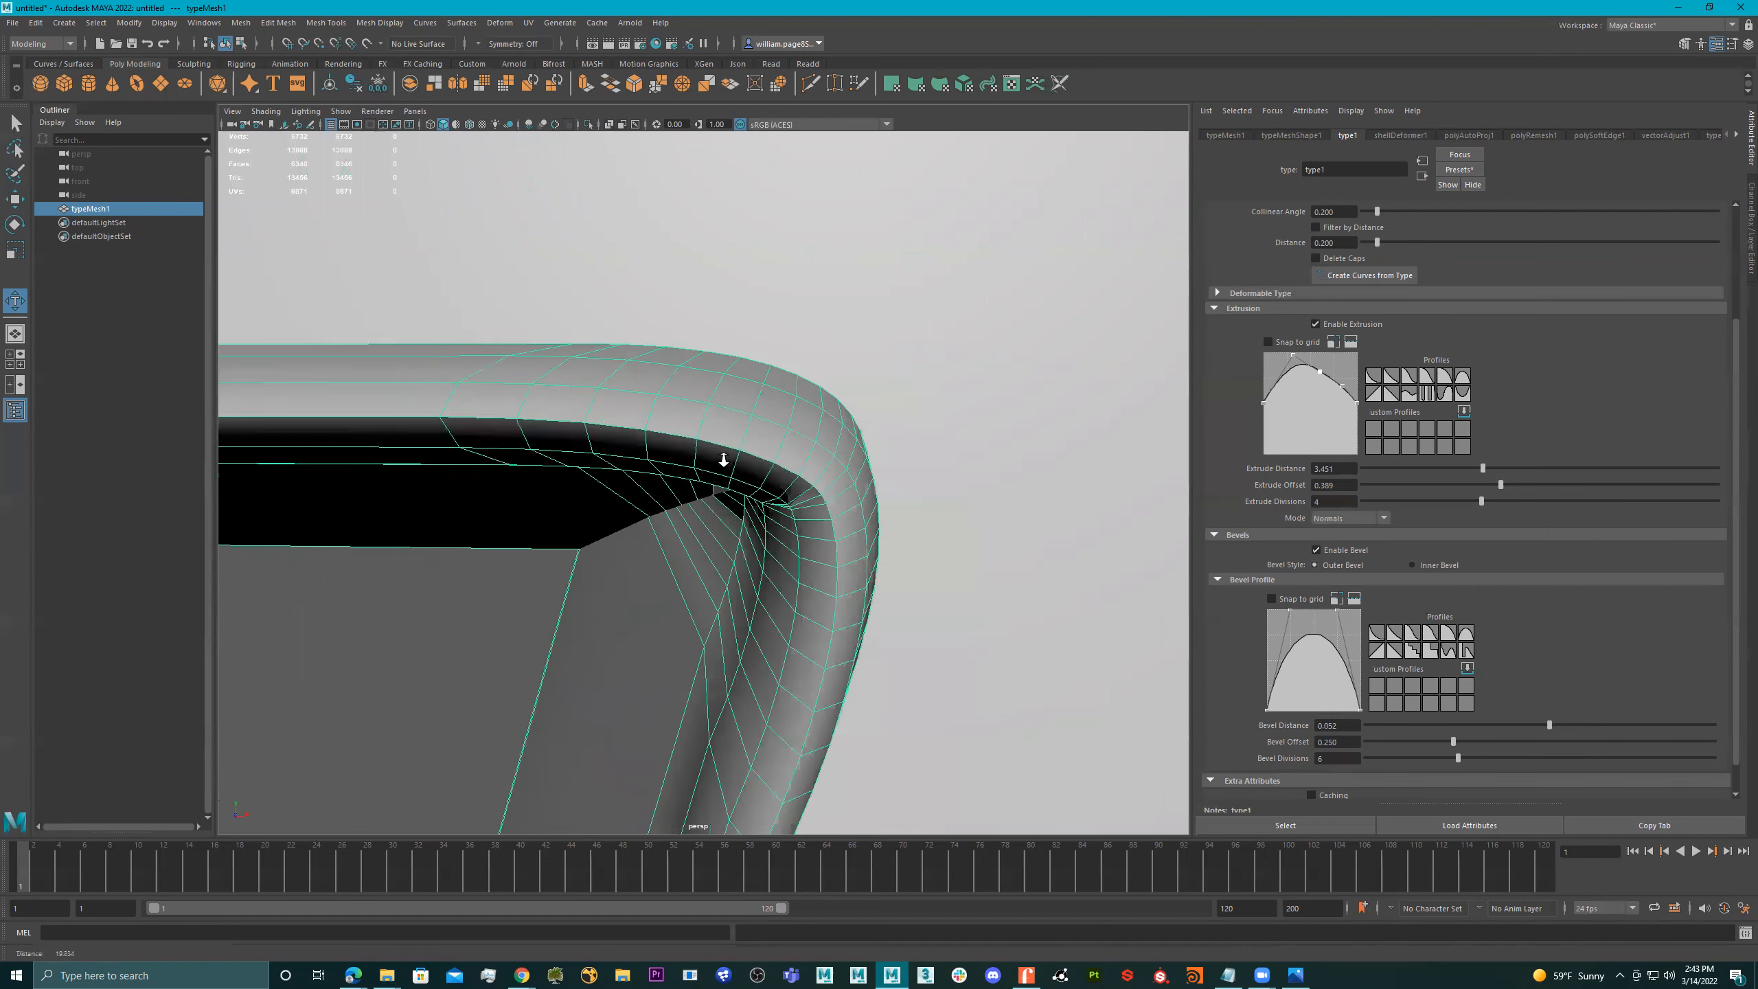
pyautogui.scroll(3, 722, 456)
pyautogui.keyDown('alt'); pyautogui.moveTo(736, 433); pyautogui.dragTo(682, 487); pyautogui.keyUp('alt')
pyautogui.scroll(6, 653, 549)
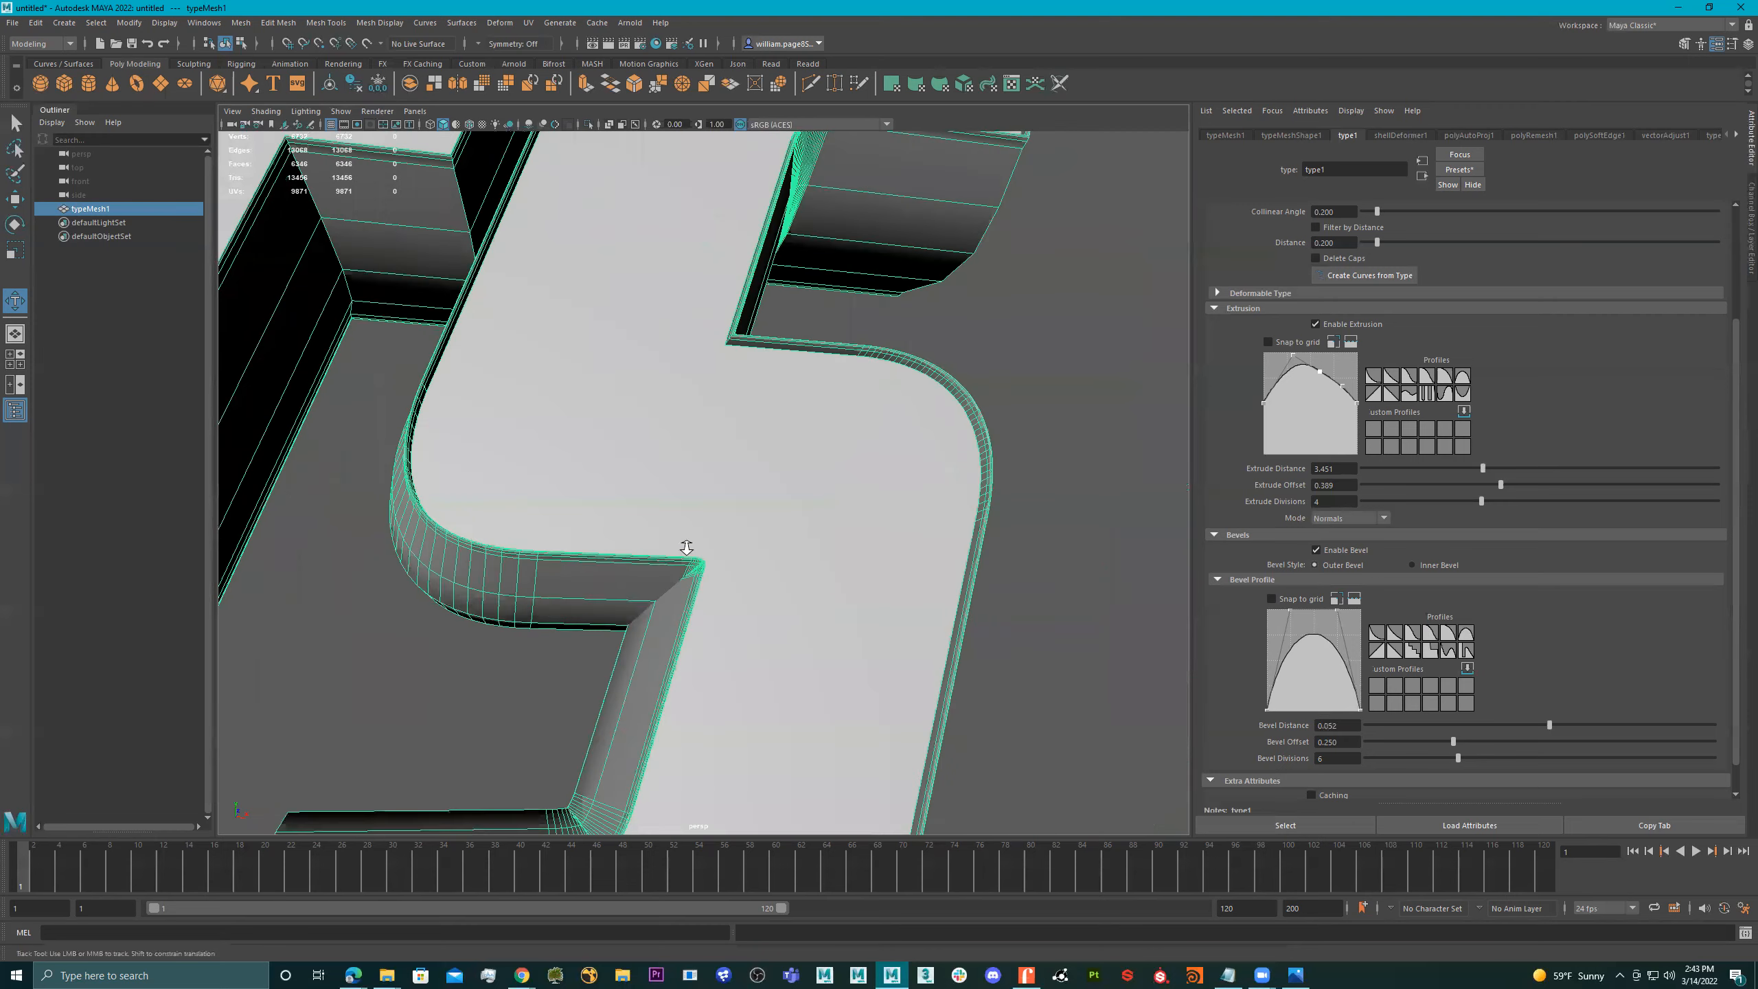
pyautogui.keyDown('alt'); pyautogui.moveTo(775, 529); pyautogui.dragTo(781, 537, button='middle'); pyautogui.keyUp('alt')
pyautogui.keyDown('alt'); pyautogui.moveTo(782, 538); pyautogui.dragTo(785, 533); pyautogui.keyUp('alt')
pyautogui.keyDown('alt'); pyautogui.moveTo(785, 533); pyautogui.dragTo(906, 502, button='middle'); pyautogui.keyUp('alt')
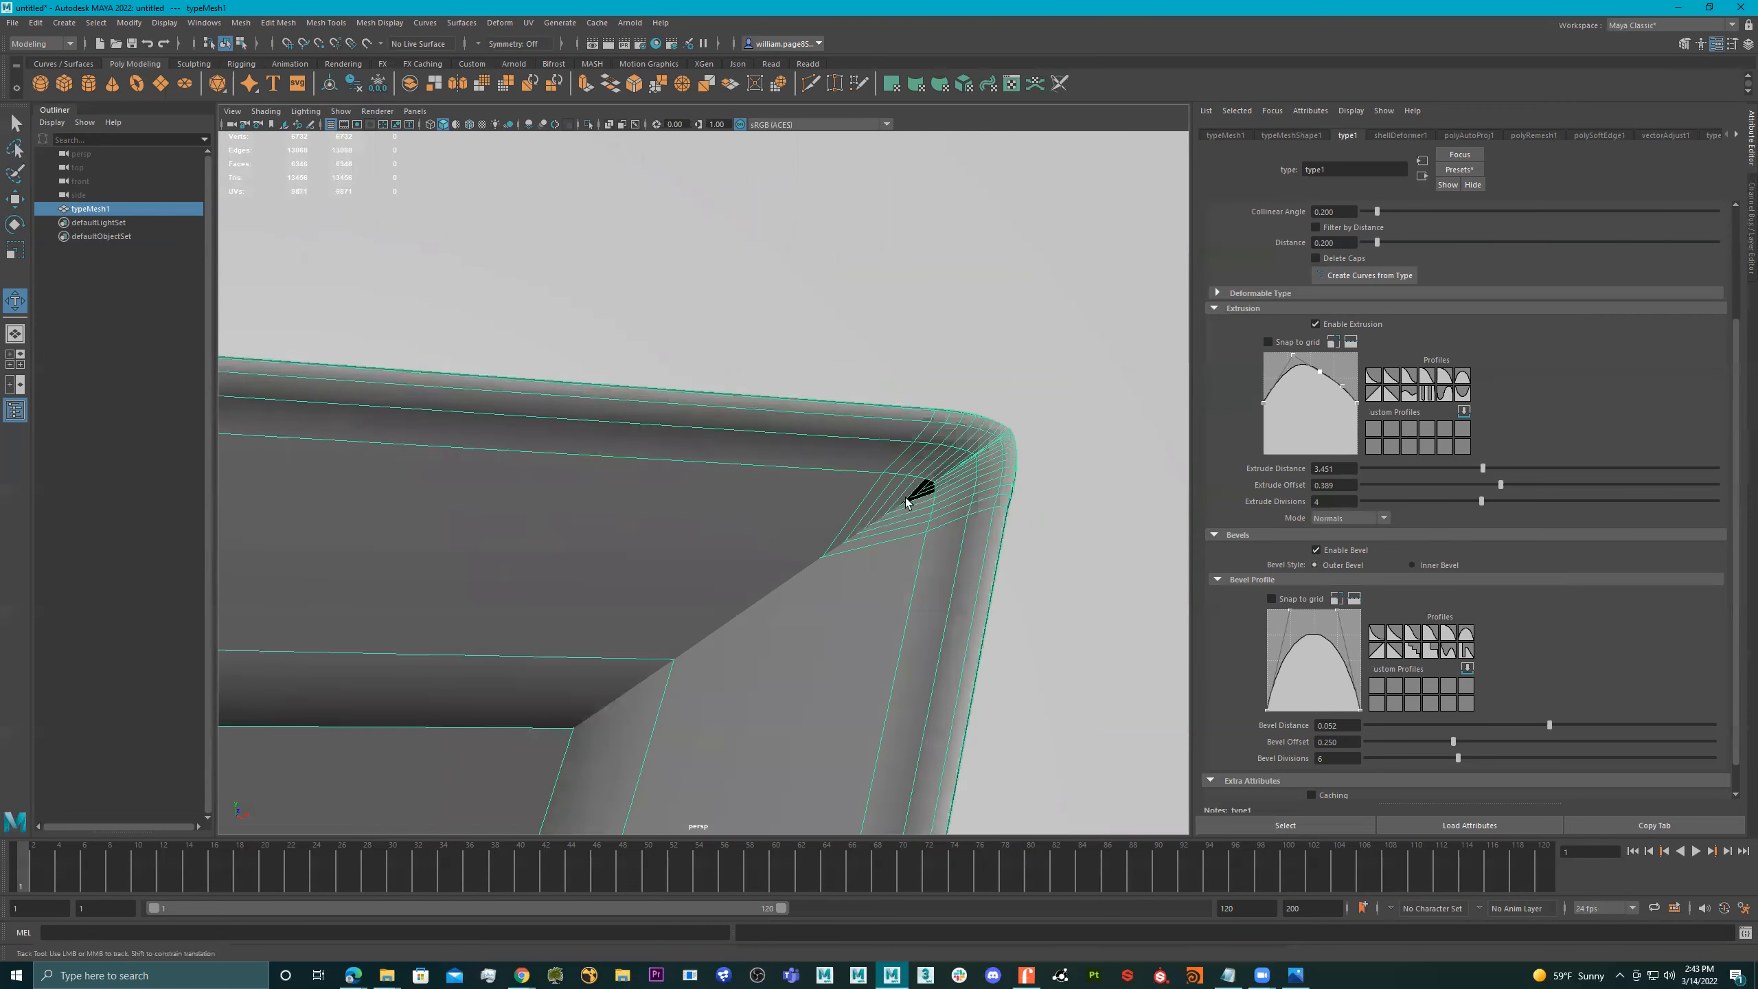
# Step: Set the bevel distance to -0.071 and check the upper inner corner of the S from several angles
pyautogui.moveTo(1546, 727)
pyautogui.mouseDown()
pyautogui.moveTo(1576, 730)
pyautogui.moveTo(1487, 737)
pyautogui.moveTo(1526, 739)
pyautogui.mouseUp()
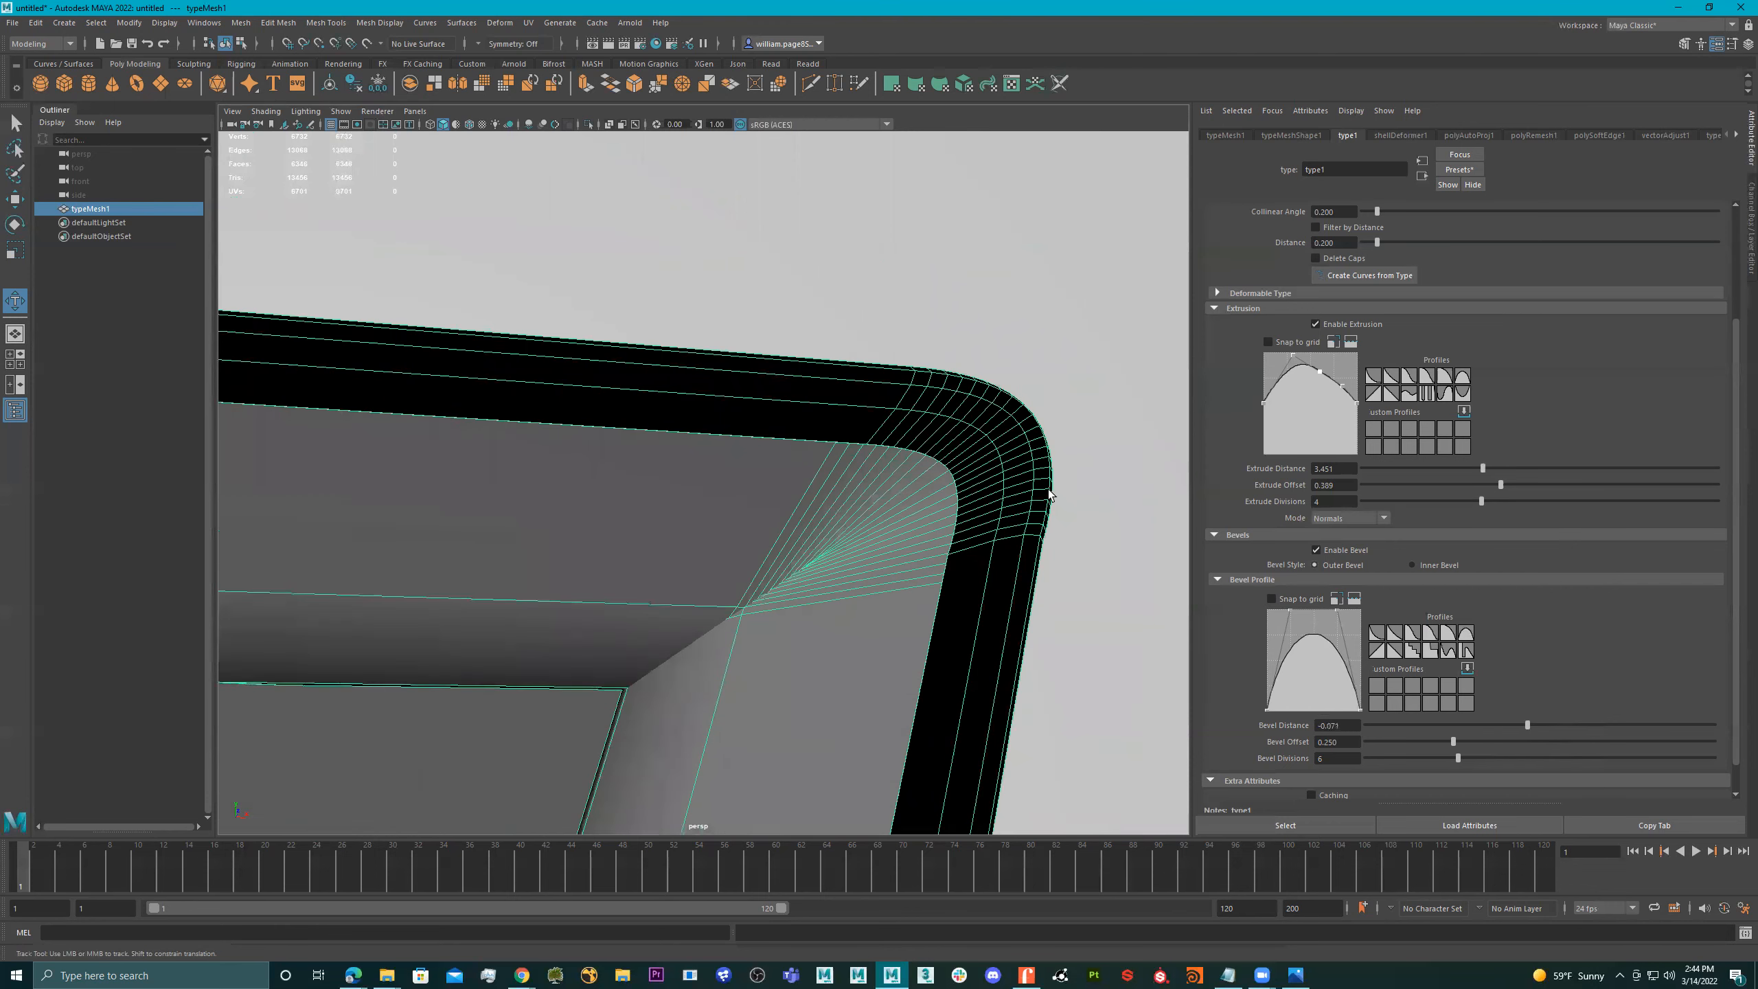
pyautogui.keyDown('alt'); pyautogui.moveTo(1028, 493); pyautogui.dragTo(1008, 507); pyautogui.keyUp('alt')
pyautogui.keyDown('alt'); pyautogui.moveTo(1008, 507); pyautogui.dragTo(910, 557, button='middle'); pyautogui.keyUp('alt')
pyautogui.keyDown('alt'); pyautogui.moveTo(911, 557); pyautogui.dragTo(839, 546, button='right'); pyautogui.keyUp('alt')
pyautogui.keyDown('alt'); pyautogui.moveTo(840, 546); pyautogui.dragTo(868, 640, button='middle'); pyautogui.keyUp('alt')
pyautogui.keyDown('alt'); pyautogui.moveTo(867, 640); pyautogui.dragTo(694, 549); pyautogui.keyUp('alt')
pyautogui.keyDown('alt'); pyautogui.moveTo(693, 549); pyautogui.dragTo(656, 515, button='middle'); pyautogui.keyUp('alt')
pyautogui.keyDown('alt'); pyautogui.moveTo(655, 515); pyautogui.dragTo(682, 530); pyautogui.keyUp('alt')
pyautogui.keyDown('alt'); pyautogui.moveTo(682, 529); pyautogui.dragTo(757, 603, button='middle'); pyautogui.keyUp('alt')
pyautogui.keyDown('alt'); pyautogui.moveTo(757, 603); pyautogui.dragTo(587, 356); pyautogui.keyUp('alt')
pyautogui.keyDown('alt'); pyautogui.moveTo(587, 356); pyautogui.dragTo(569, 334, button='middle'); pyautogui.keyUp('alt')
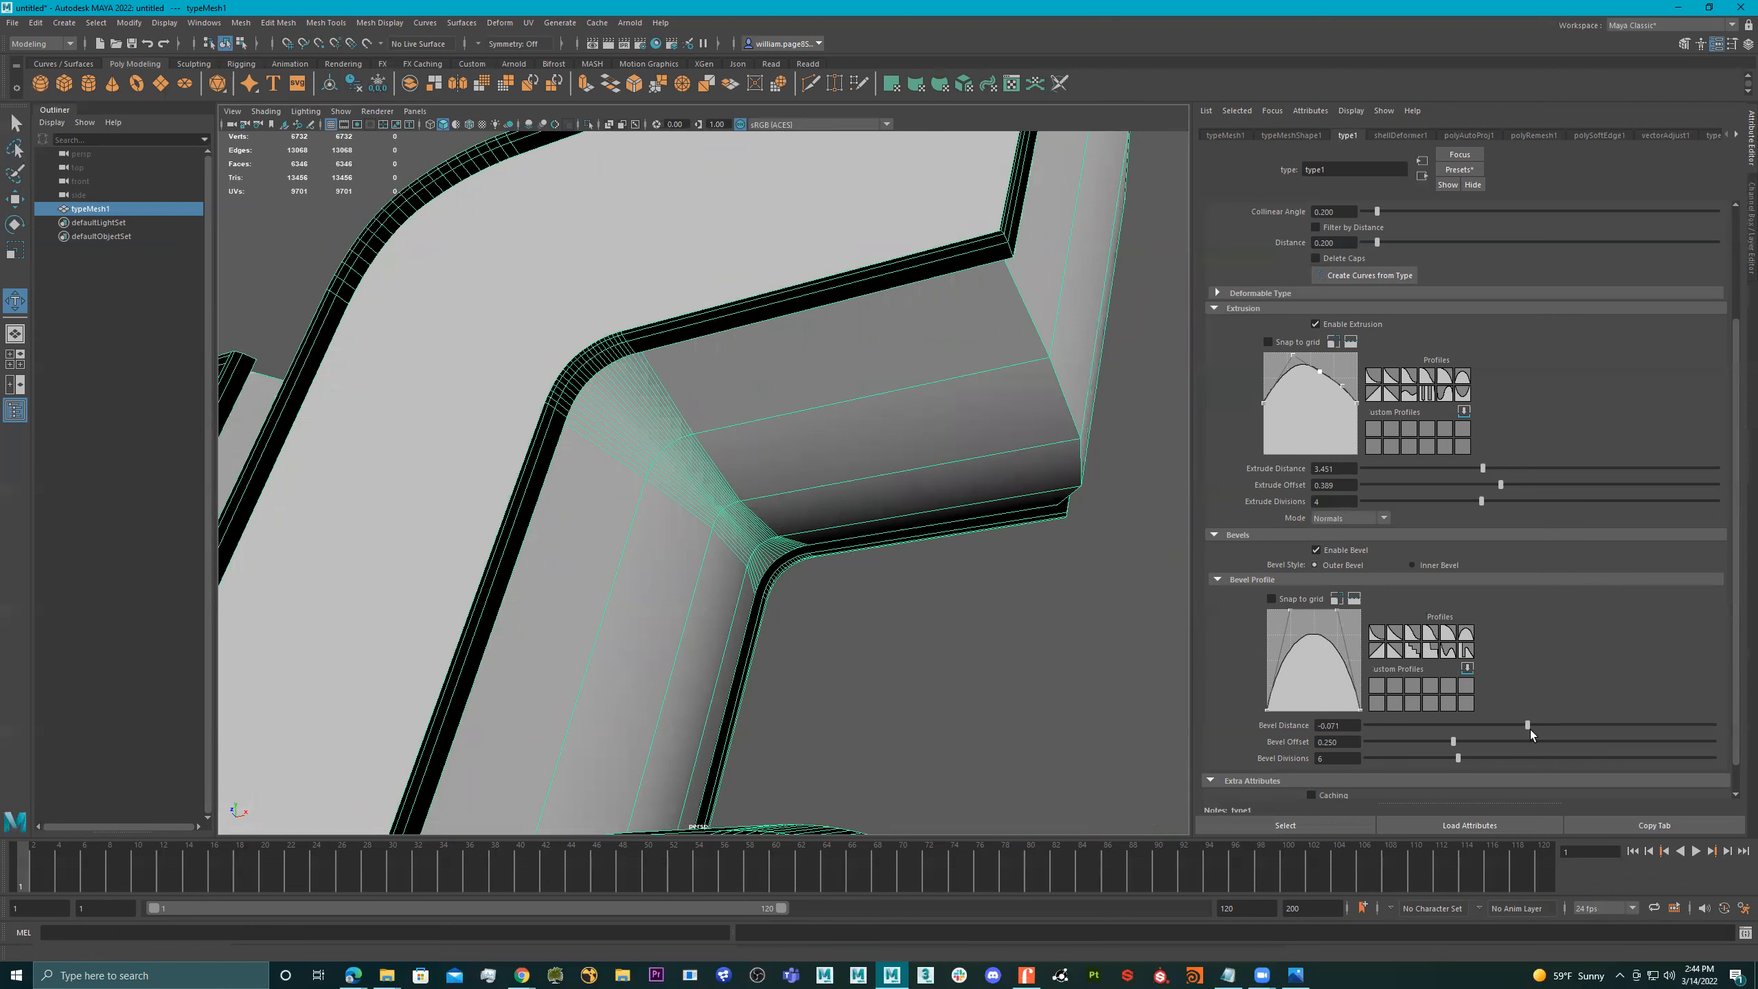
# Step: Raise the bevel distance to 1.000 and check how the geometry meets at the inner corner of the S
pyautogui.moveTo(1534, 727); pyautogui.dragTo(1731, 757)
pyautogui.keyDown('alt'); pyautogui.moveTo(930, 471); pyautogui.dragTo(798, 537); pyautogui.keyUp('alt')
pyautogui.keyDown('alt'); pyautogui.moveTo(799, 537); pyautogui.dragTo(1083, 668, button='right'); pyautogui.keyUp('alt')
pyautogui.keyDown('alt'); pyautogui.moveTo(1038, 682); pyautogui.dragTo(880, 482, button='middle'); pyautogui.keyUp('alt')
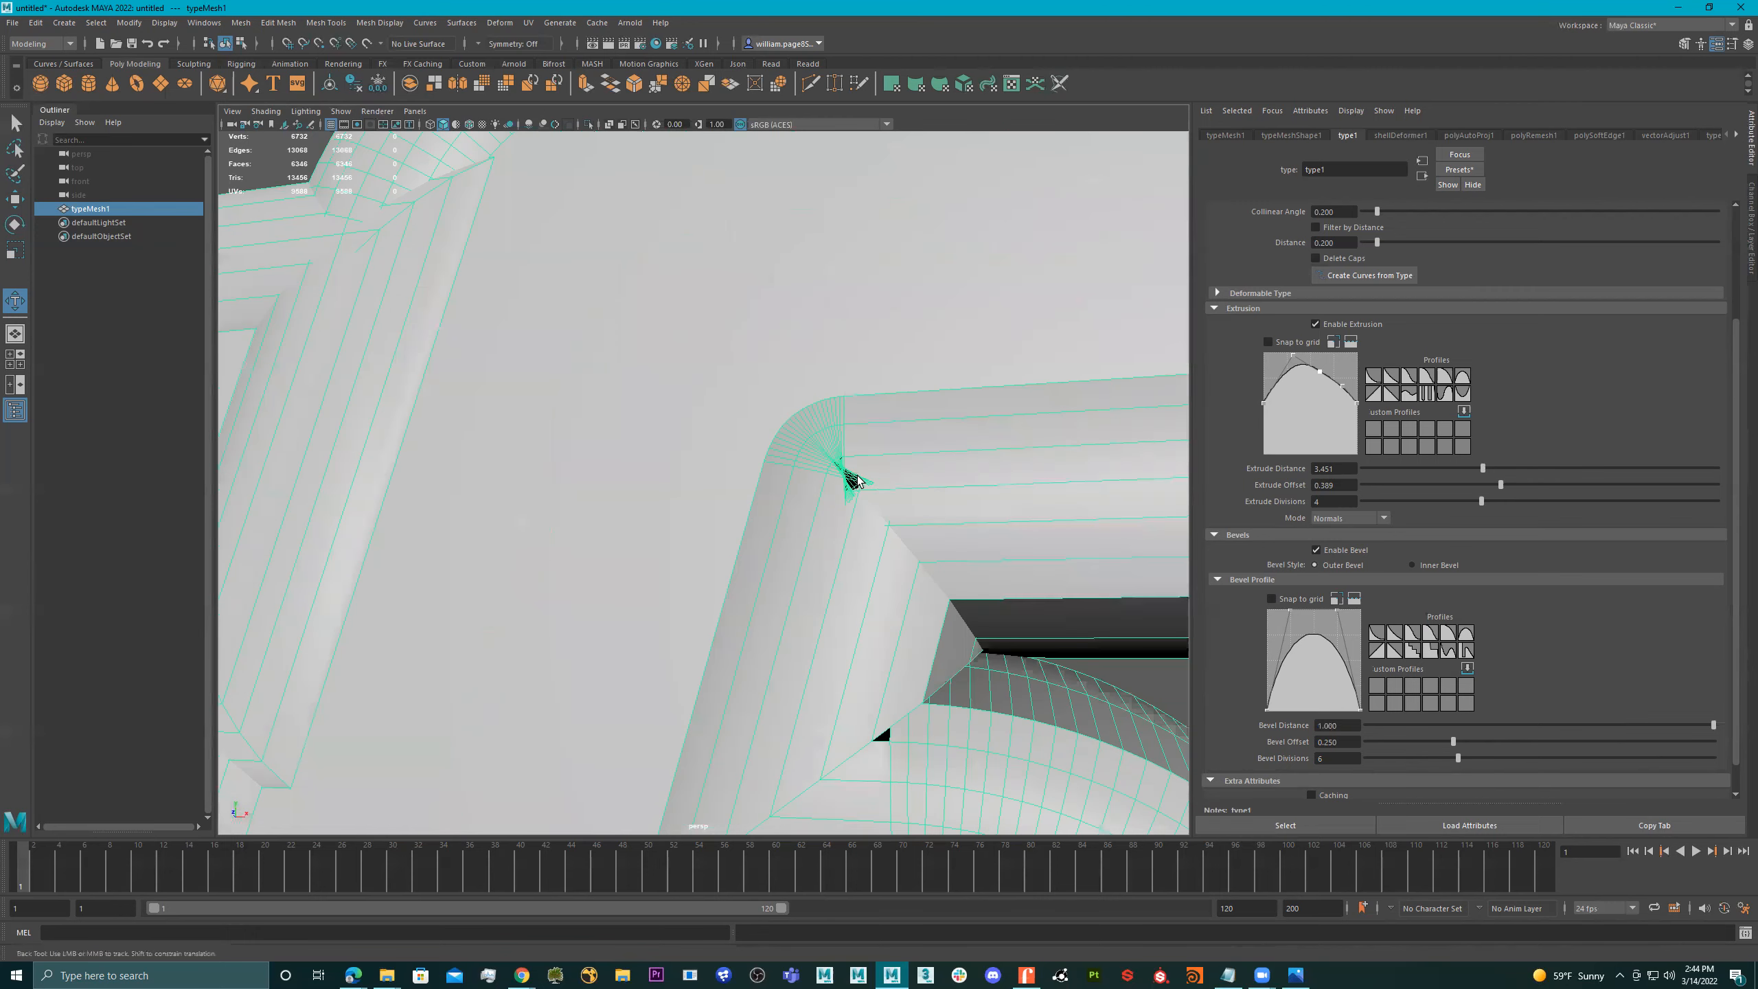
pyautogui.keyDown('alt'); pyautogui.moveTo(868, 485); pyautogui.dragTo(833, 486, button='right'); pyautogui.keyUp('alt')
pyautogui.keyDown('alt'); pyautogui.moveTo(861, 511); pyautogui.dragTo(895, 486, button='middle'); pyautogui.keyUp('alt')
pyautogui.keyDown('alt'); pyautogui.moveTo(895, 488); pyautogui.dragTo(754, 529, button='right'); pyautogui.keyUp('alt')
# Step: Lower the bevel distance to 0.349 and check the bevel across the E, A, T and S
pyautogui.moveTo(1705, 721); pyautogui.dragTo(1601, 748)
pyautogui.keyDown('alt'); pyautogui.moveTo(533, 516); pyautogui.dragTo(772, 490, button='right'); pyautogui.keyUp('alt')
pyautogui.keyDown('alt'); pyautogui.moveTo(723, 521); pyautogui.dragTo(832, 342, button='middle'); pyautogui.keyUp('alt')
pyautogui.keyDown('alt'); pyautogui.moveTo(831, 342); pyautogui.dragTo(773, 408); pyautogui.keyUp('alt')
pyautogui.keyDown('alt'); pyautogui.moveTo(774, 408); pyautogui.dragTo(733, 494, button='middle'); pyautogui.keyUp('alt')
pyautogui.keyDown('alt'); pyautogui.moveTo(733, 494); pyautogui.dragTo(682, 480, button='right'); pyautogui.keyUp('alt')
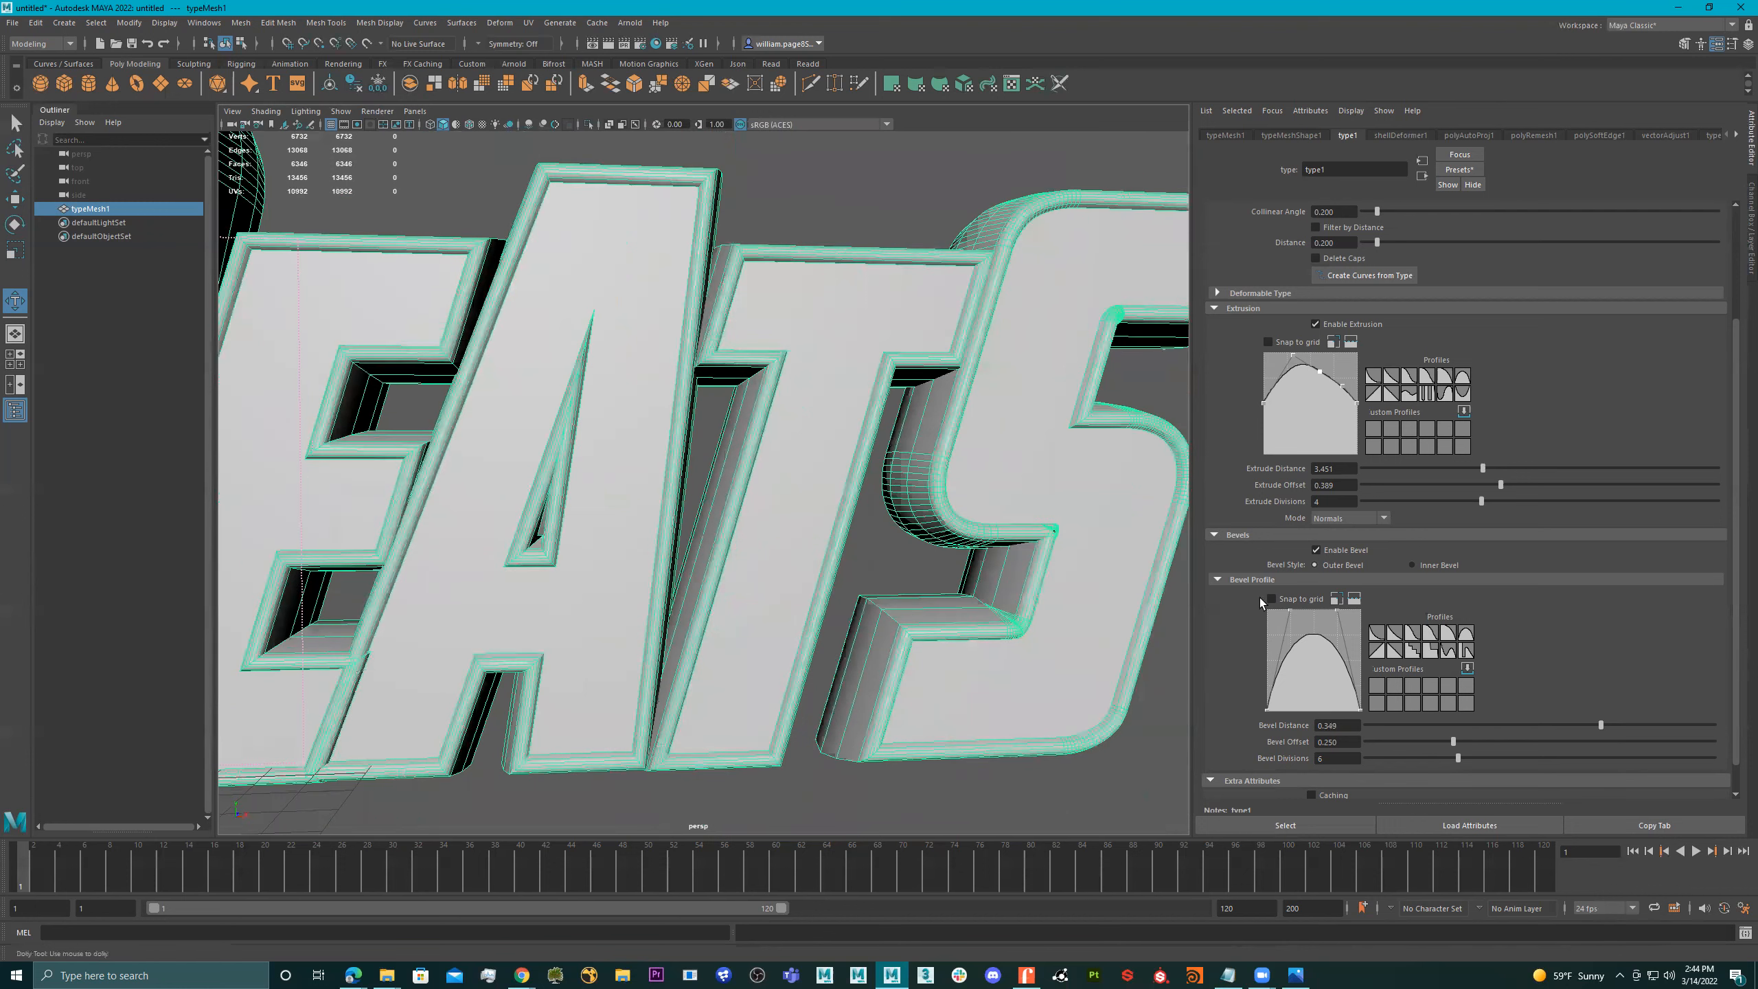
# Step: Vary the bevel distance between negative and positive values while watching the B and E, settling on 0.147
pyautogui.moveTo(1598, 727)
pyautogui.mouseDown()
pyautogui.moveTo(1526, 728)
pyautogui.moveTo(1637, 721)
pyautogui.moveTo(1583, 728)
pyautogui.mouseUp()
pyautogui.keyDown('alt'); pyautogui.moveTo(513, 601); pyautogui.dragTo(674, 475, button='middle'); pyautogui.keyUp('alt')
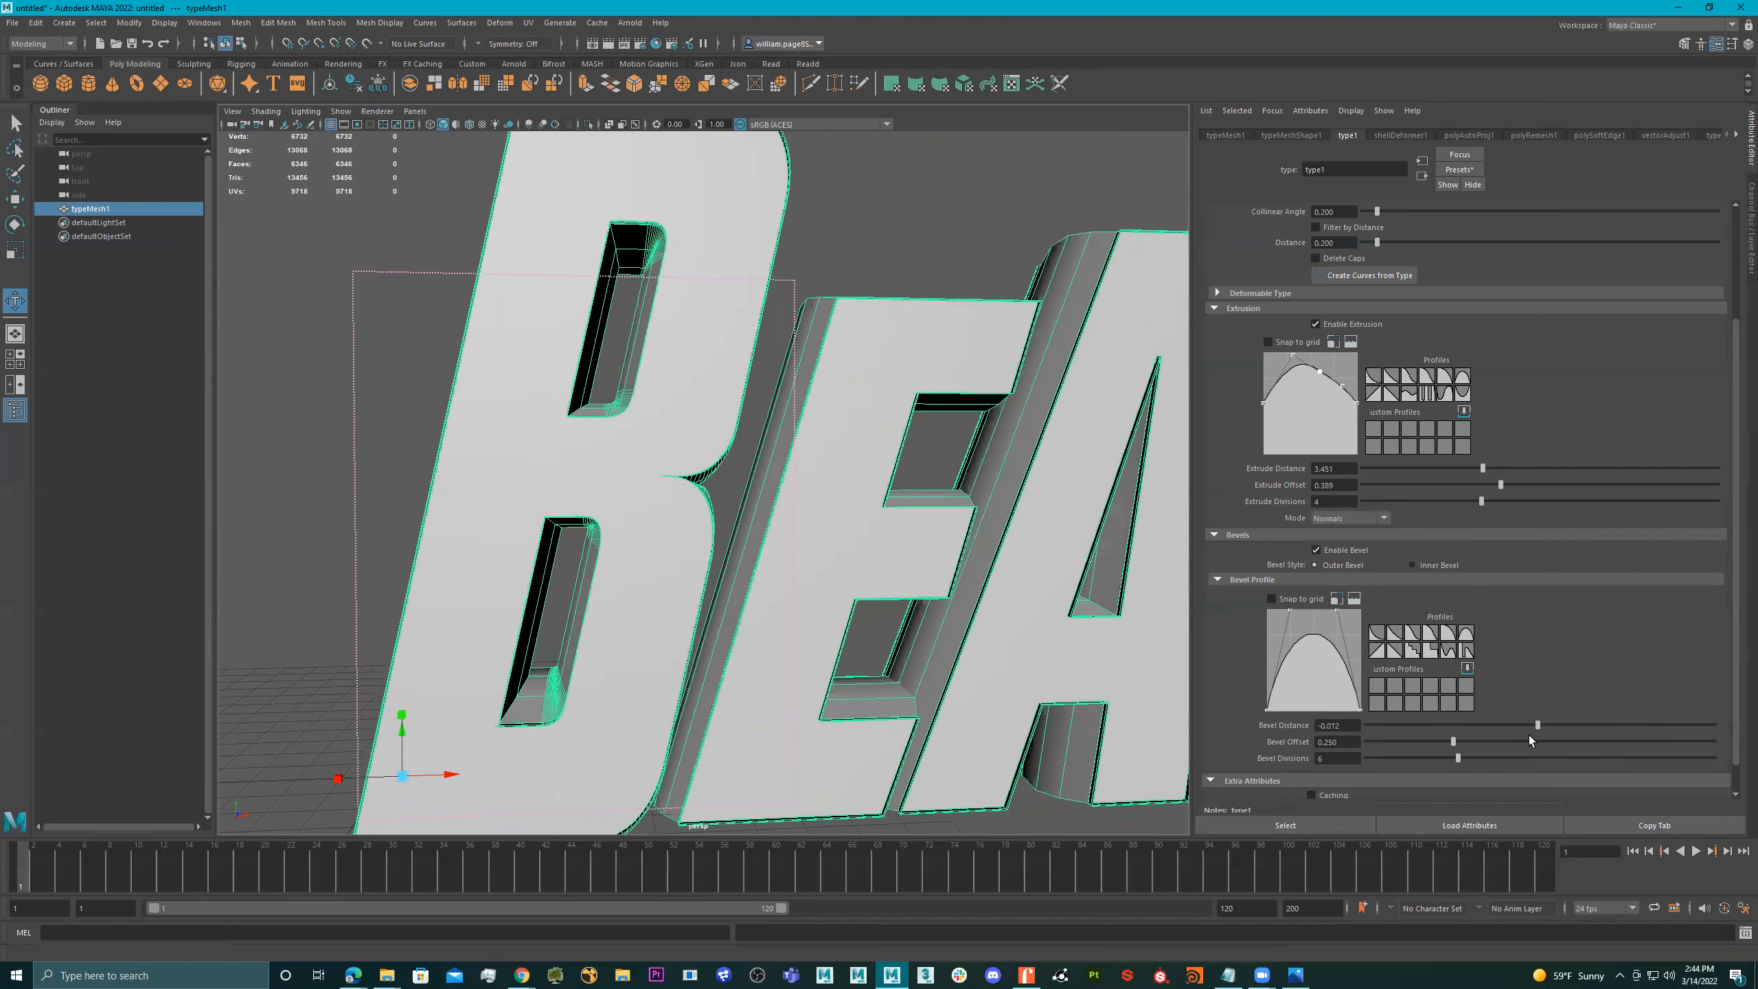
pyautogui.moveTo(1536, 734); pyautogui.dragTo(1548, 737)
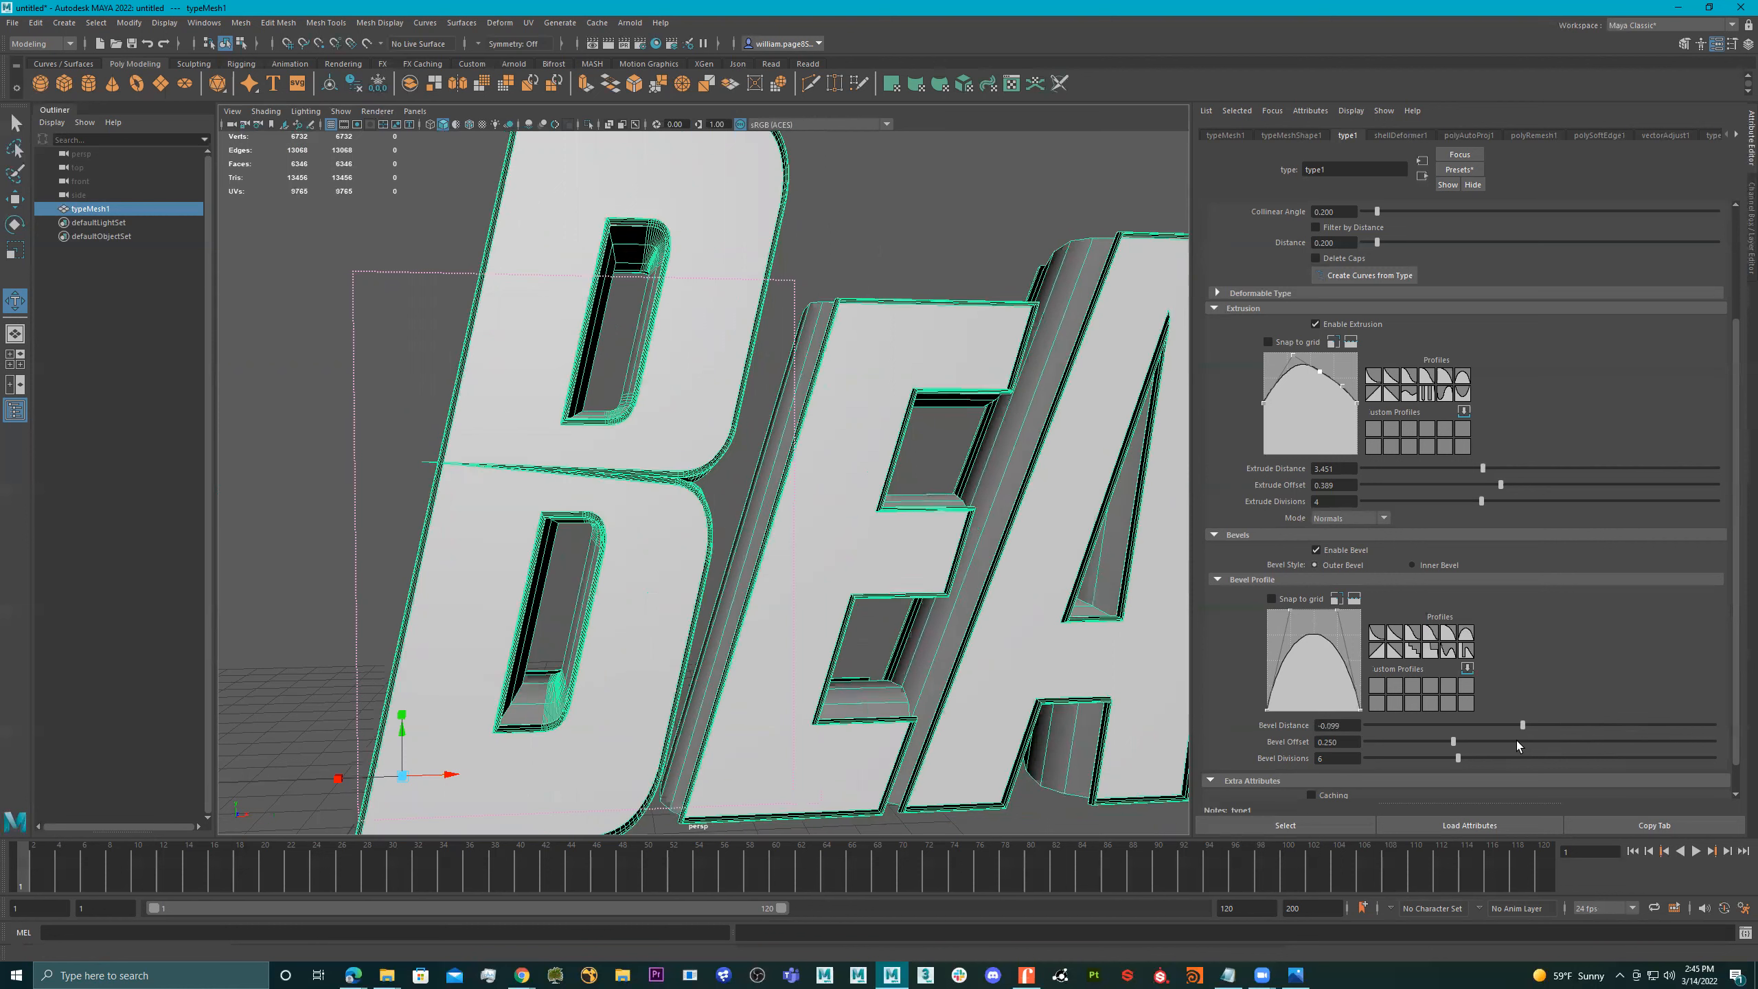
pyautogui.moveTo(1526, 736); pyautogui.dragTo(1580, 722)
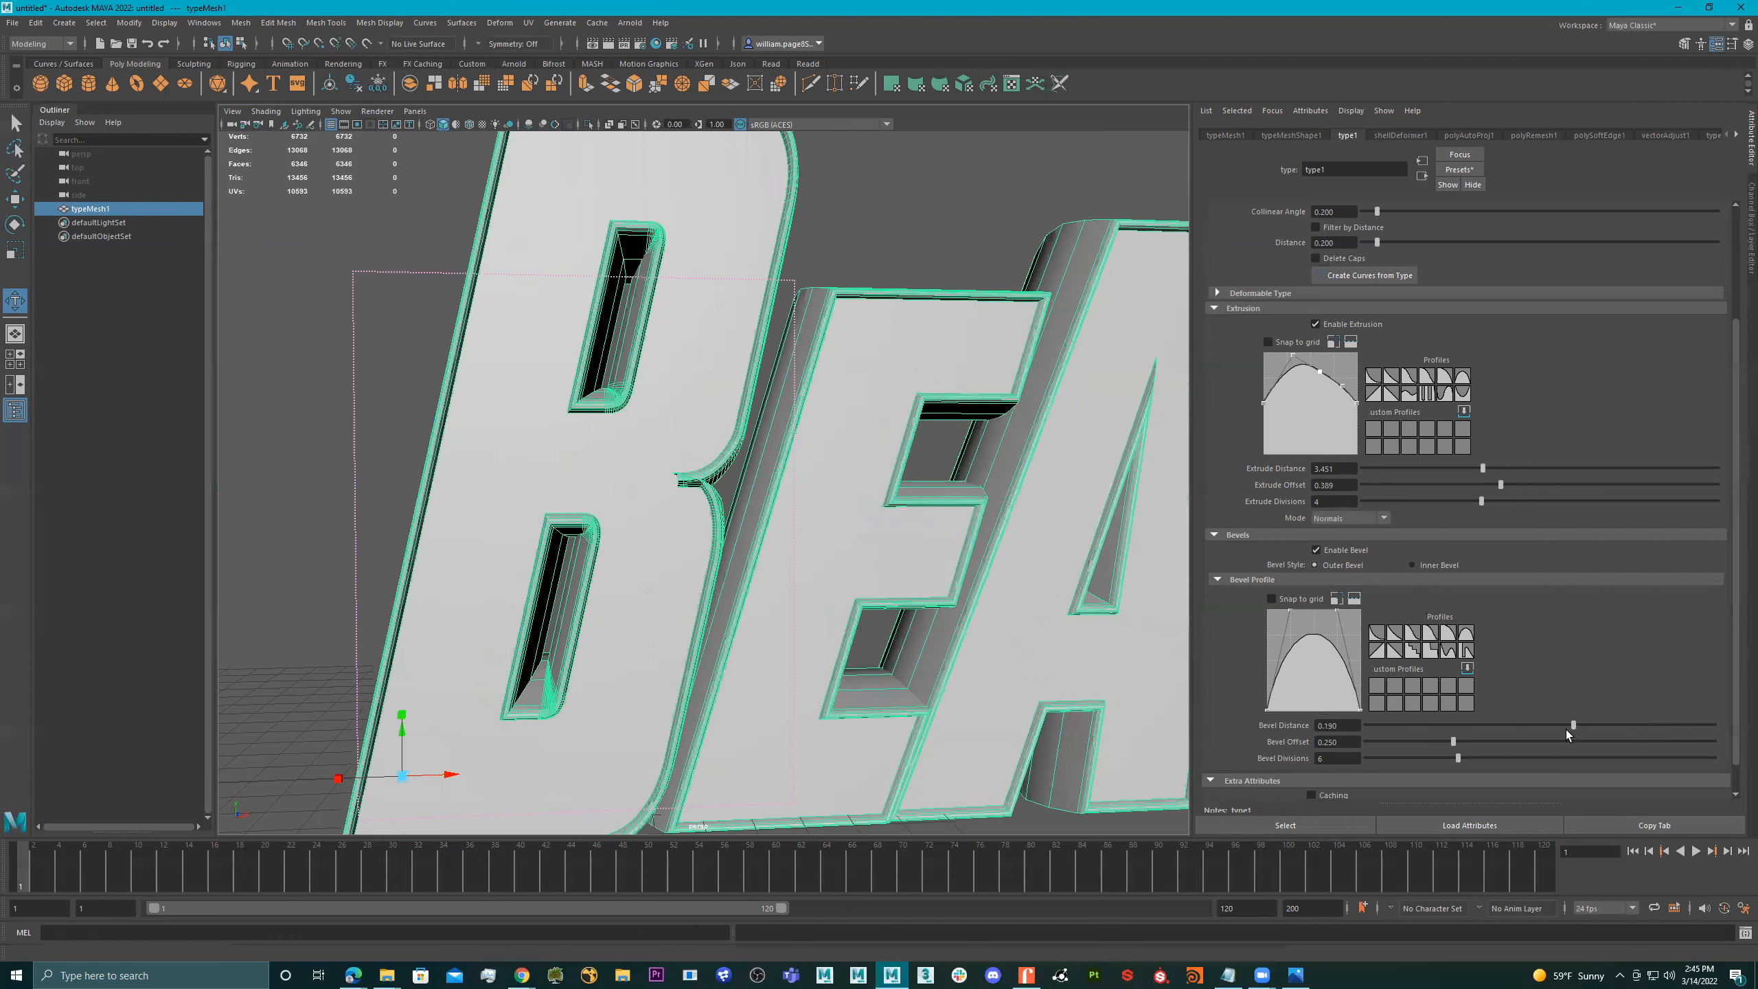
# Step: Examine the bevel at the middle notch of the B up close and from different angles
pyautogui.scroll(-2, 751, 458)
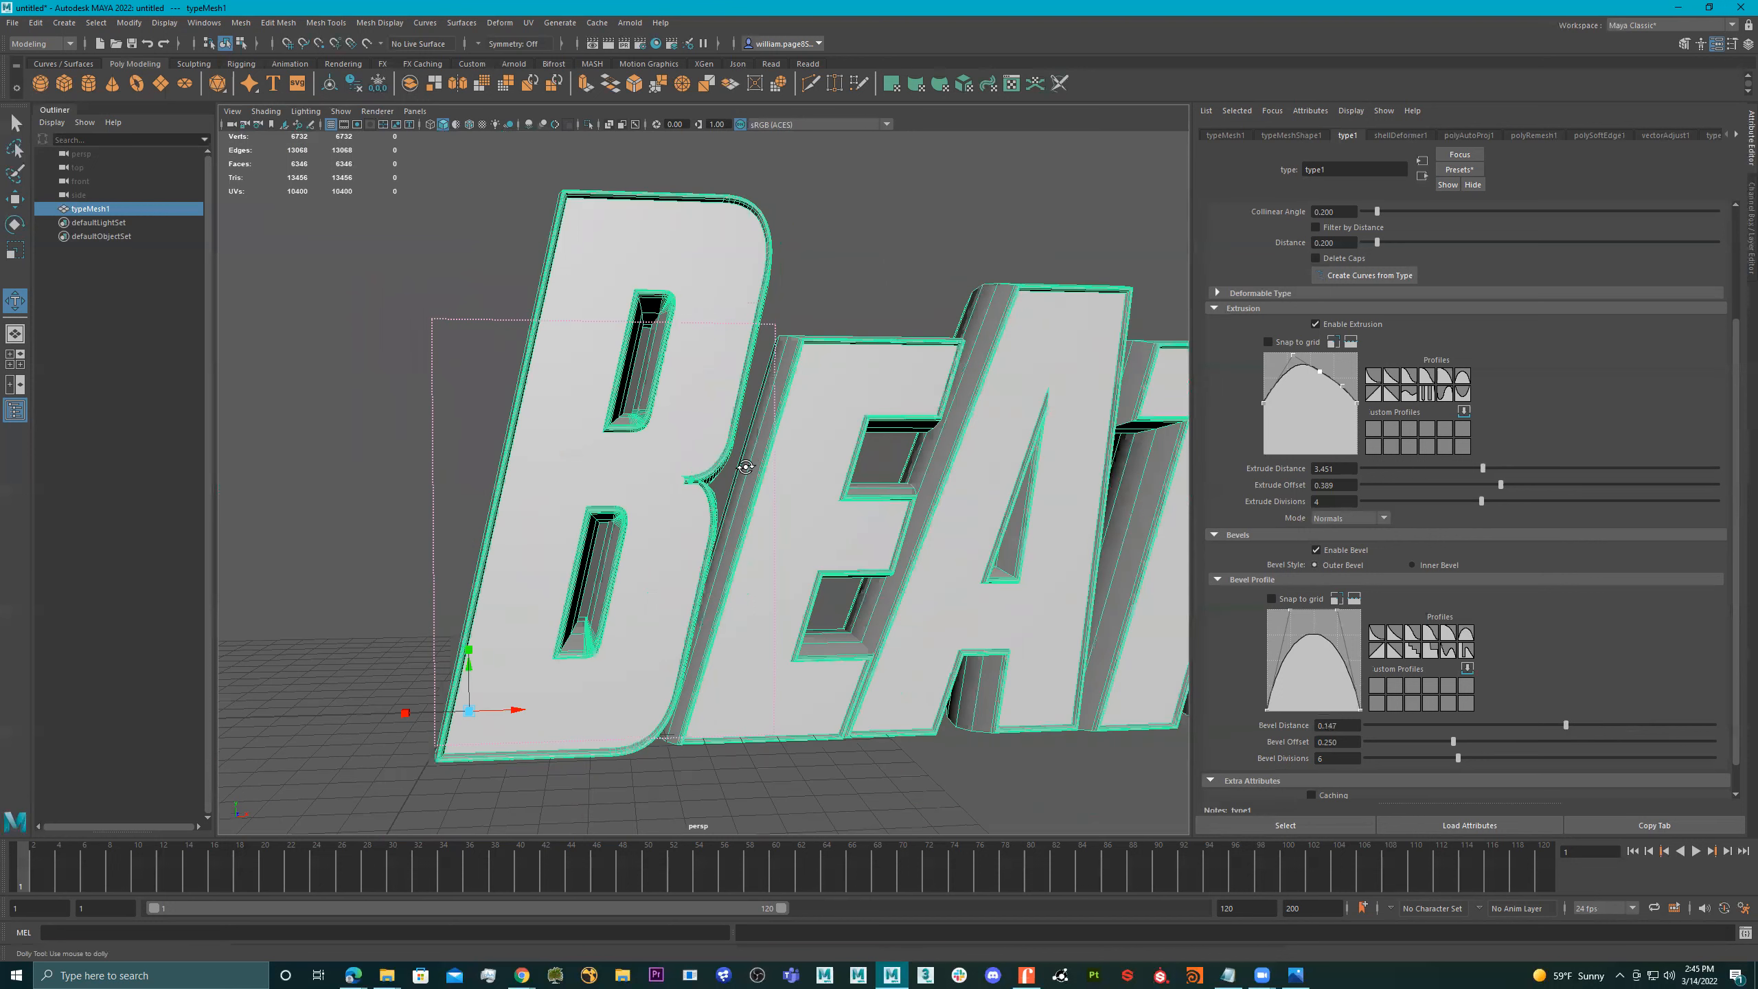
pyautogui.scroll(3, 568, 482)
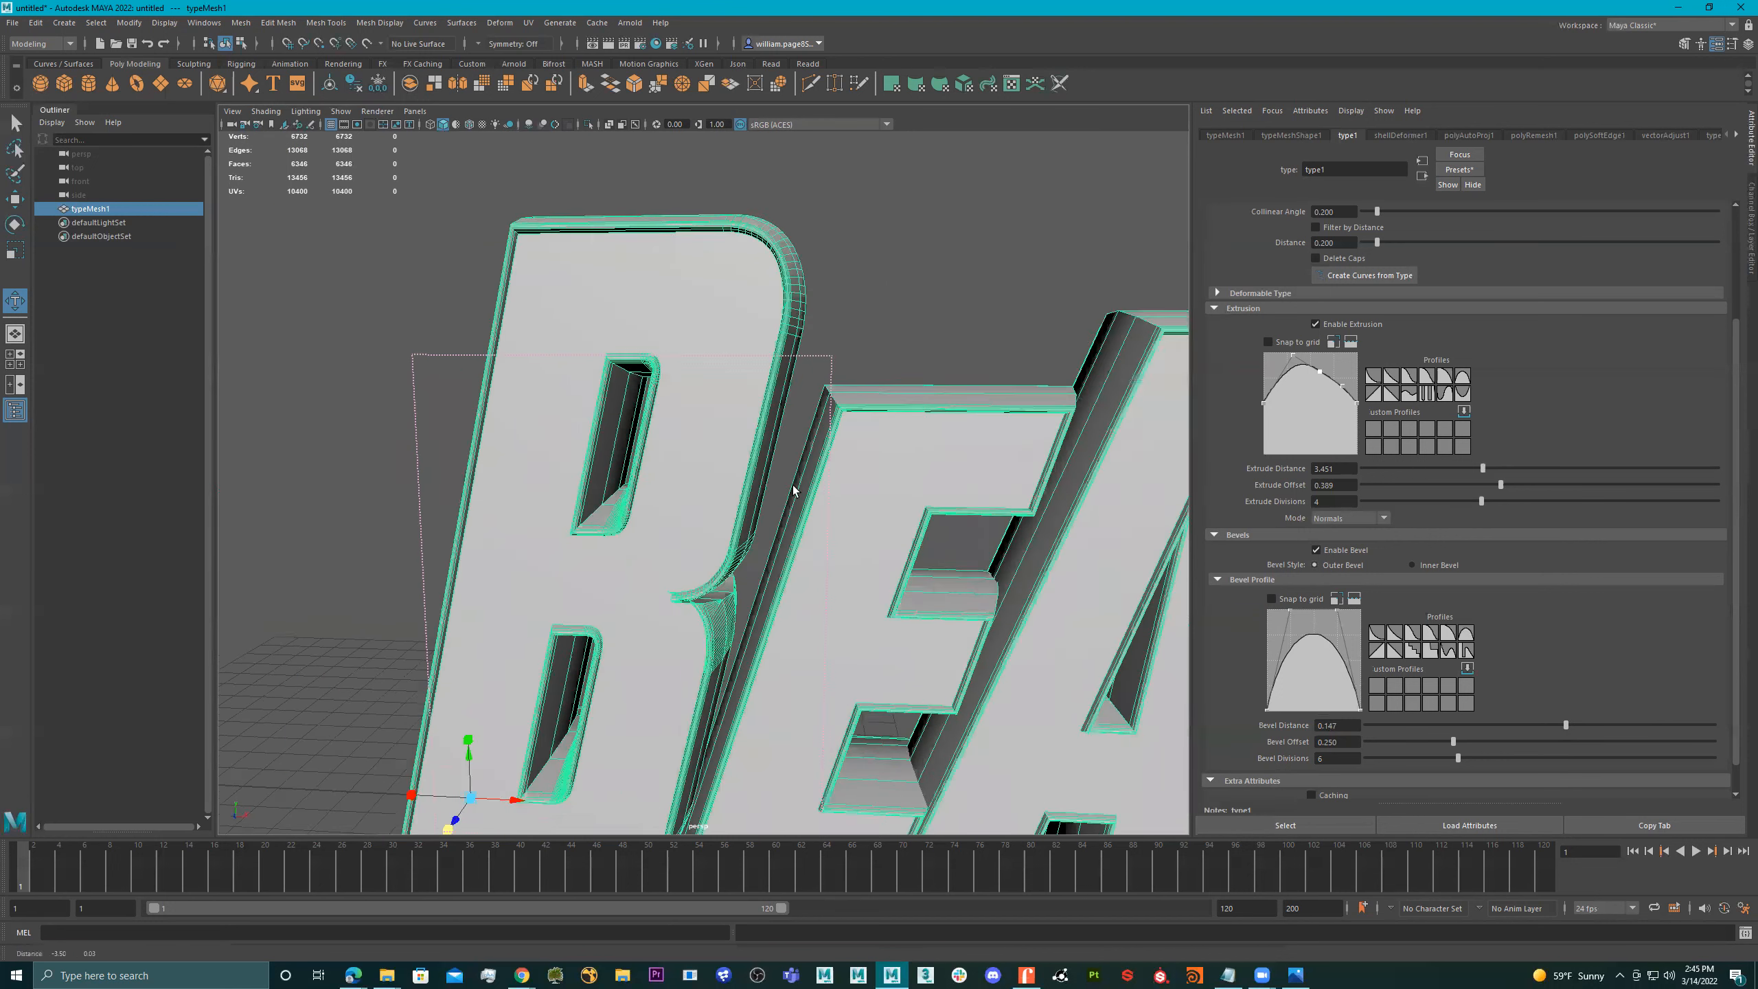
pyautogui.scroll(4, 781, 544)
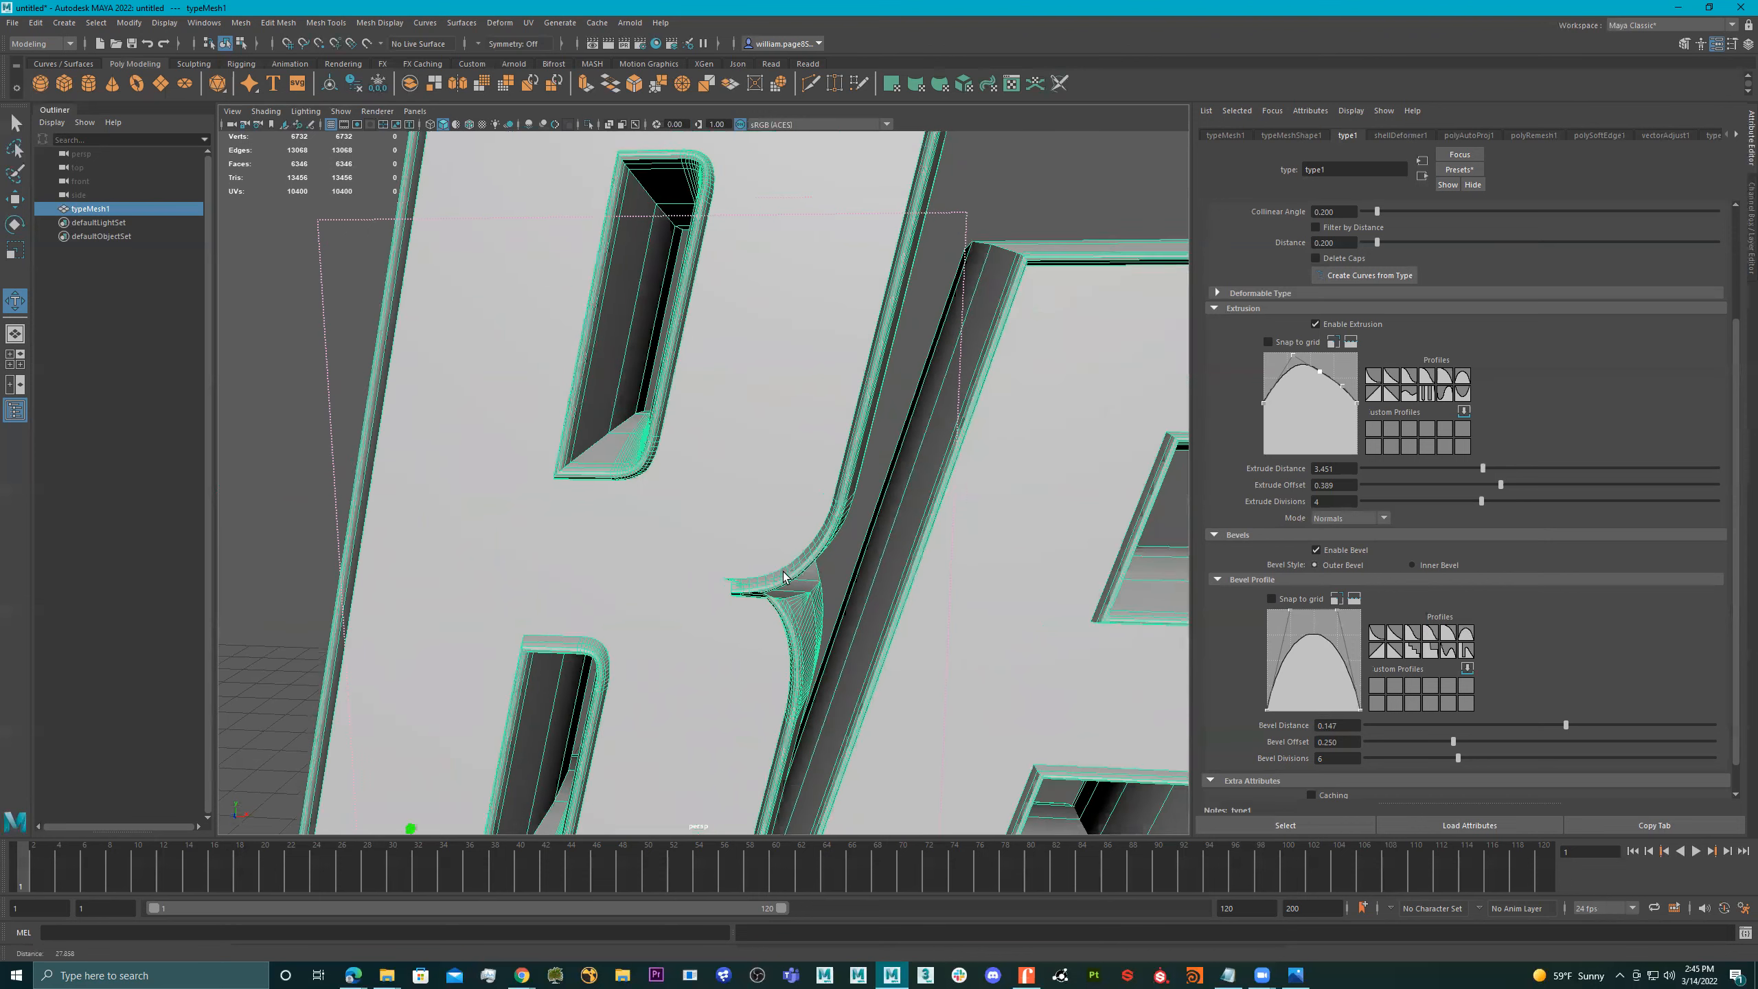
pyautogui.scroll(3, 741, 590)
pyautogui.keyDown('alt'); pyautogui.moveTo(793, 577); pyautogui.dragTo(834, 522); pyautogui.keyUp('alt')
pyautogui.scroll(1, 802, 493)
pyautogui.scroll(-5, 842, 547)
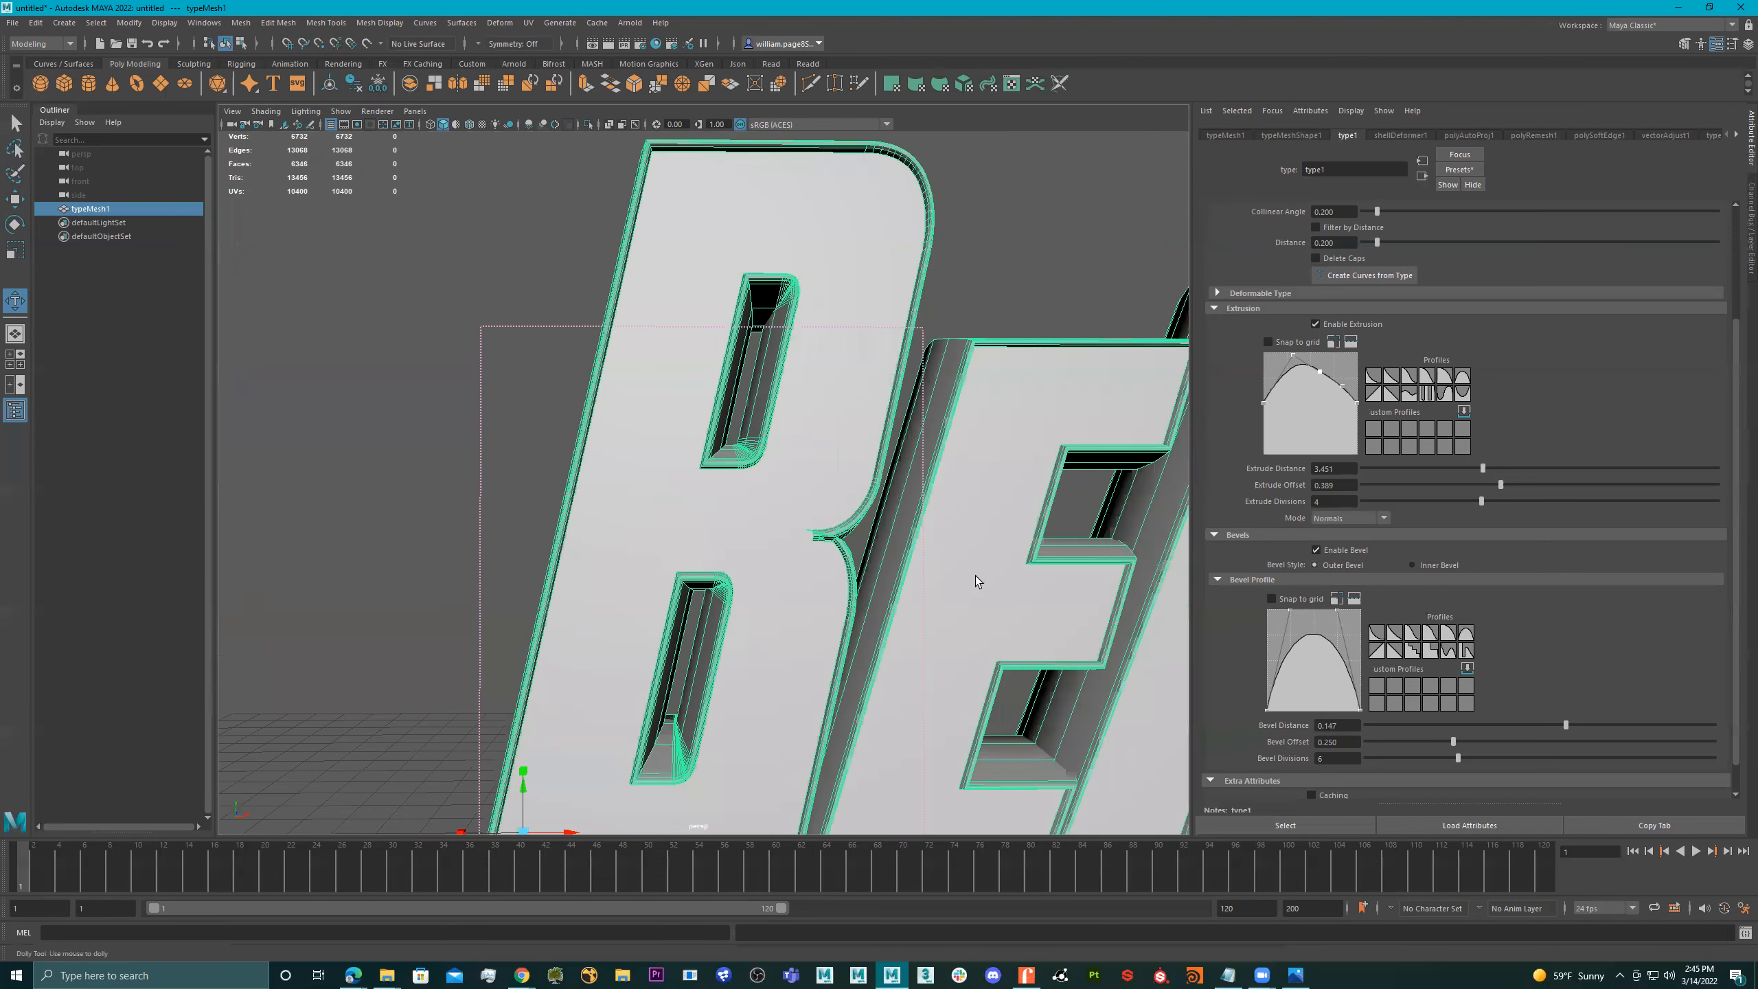
pyautogui.scroll(4, 728, 490)
# Step: Examine the bevel and extrusion on the A, T and S, finishing with an overview of the whole word
pyautogui.keyDown('alt'); pyautogui.moveTo(755, 544); pyautogui.dragTo(589, 553, button='middle'); pyautogui.keyUp('alt')
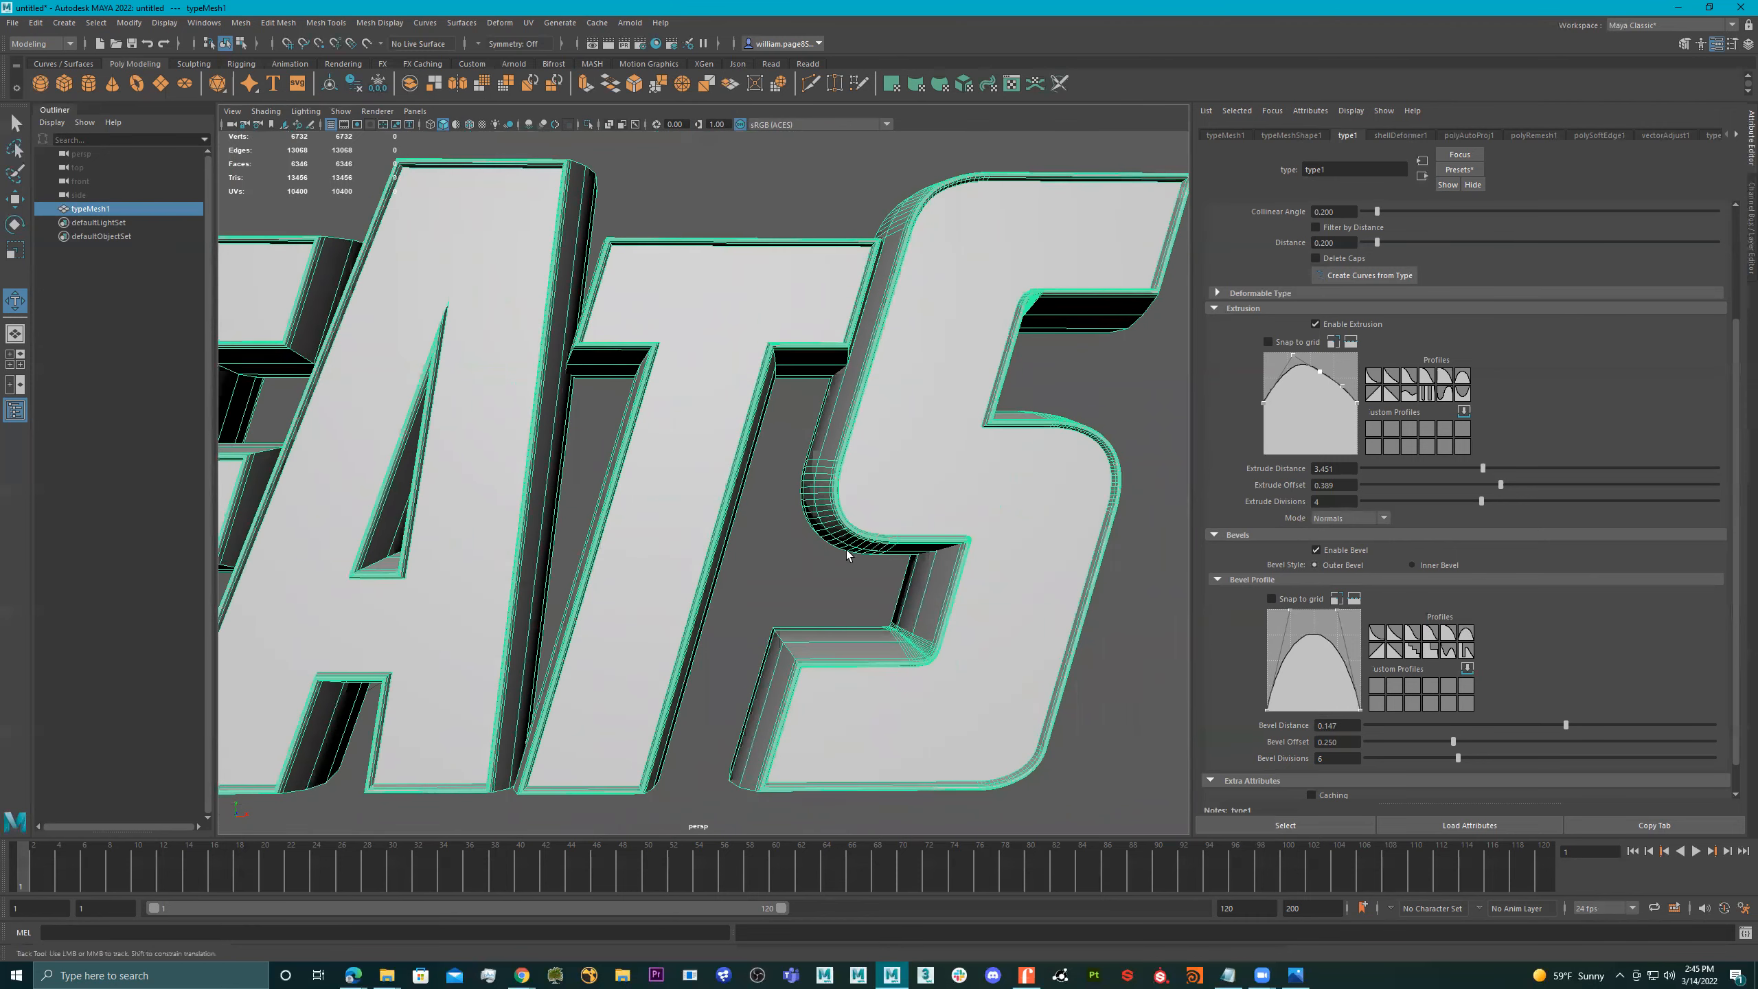
pyautogui.scroll(-3, 710, 405)
pyautogui.scroll(10, 828, 432)
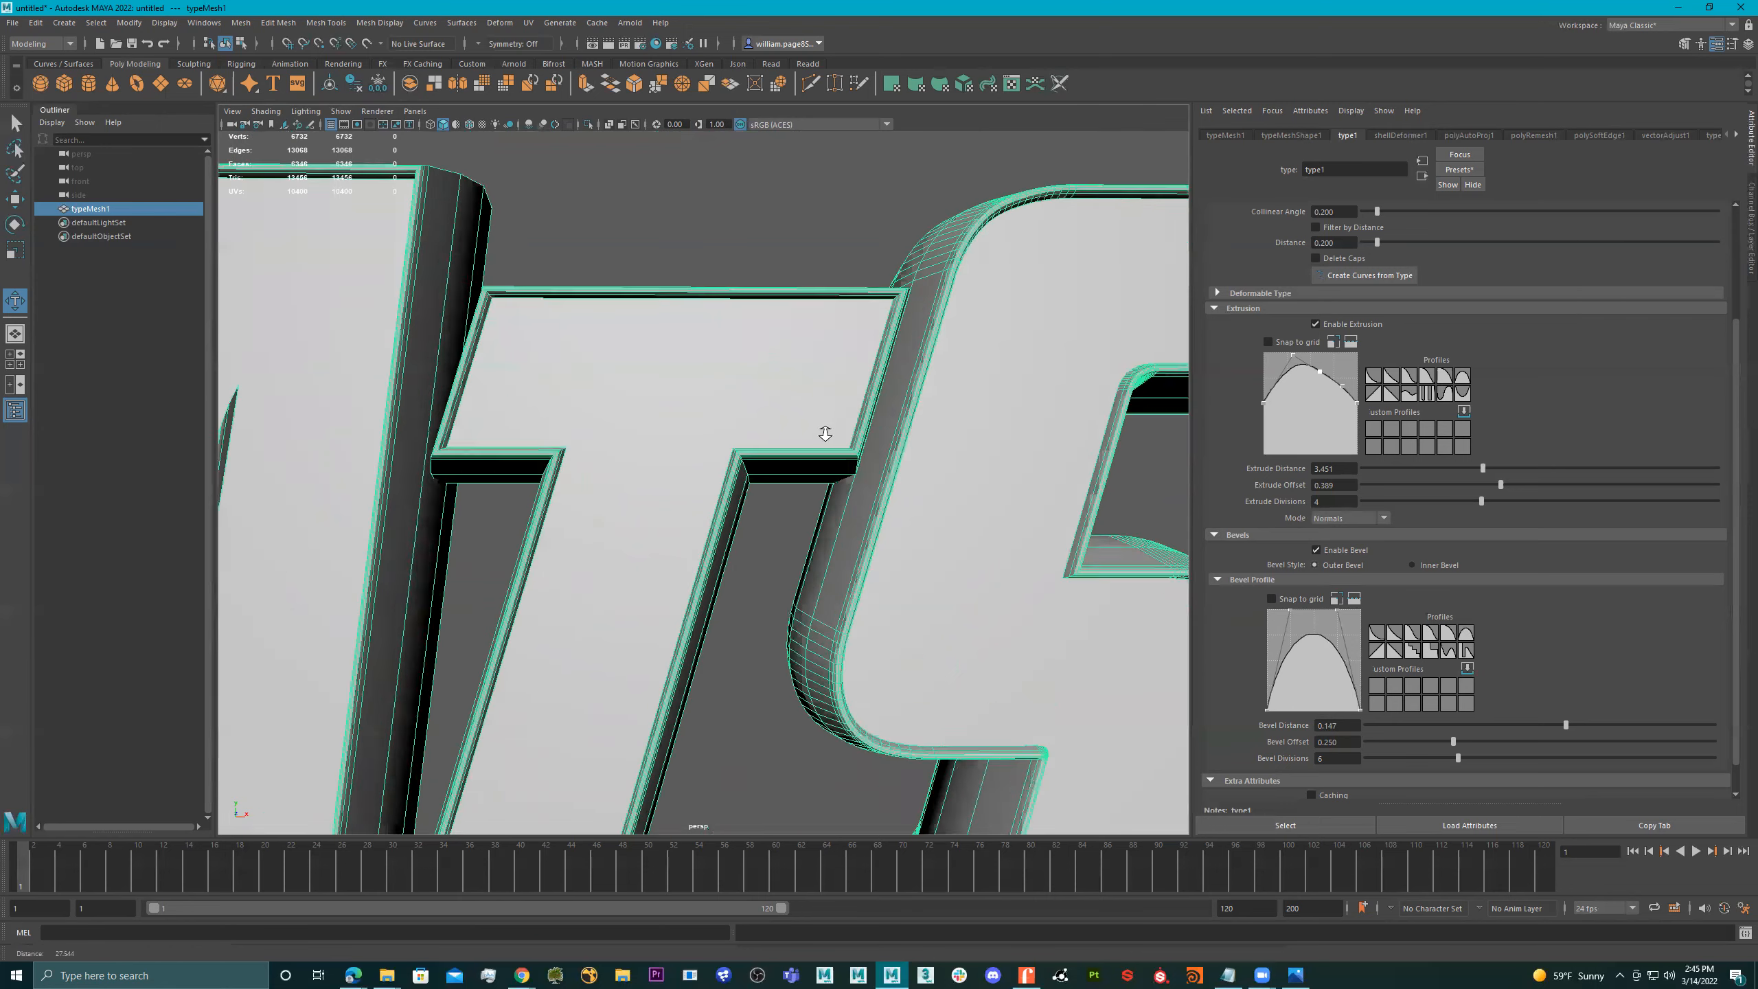
pyautogui.scroll(-8, 695, 625)
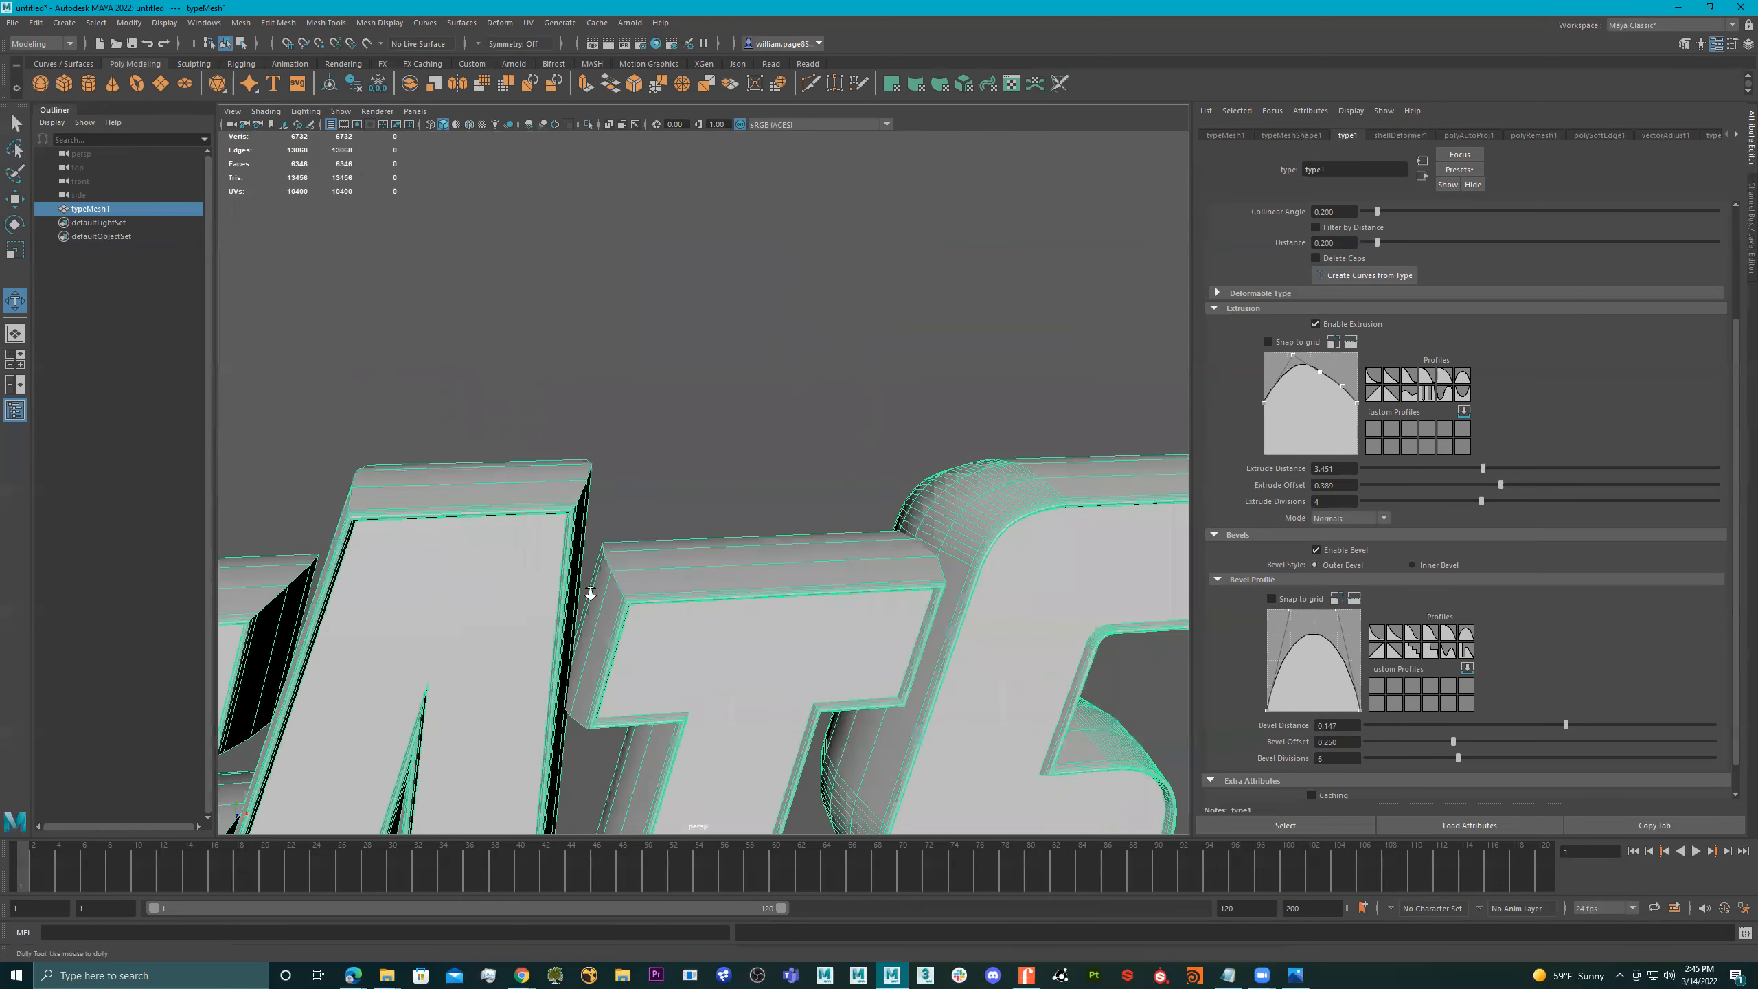
pyautogui.keyDown('alt'); pyautogui.moveTo(589, 593); pyautogui.dragTo(485, 575, button='right'); pyautogui.keyUp('alt')
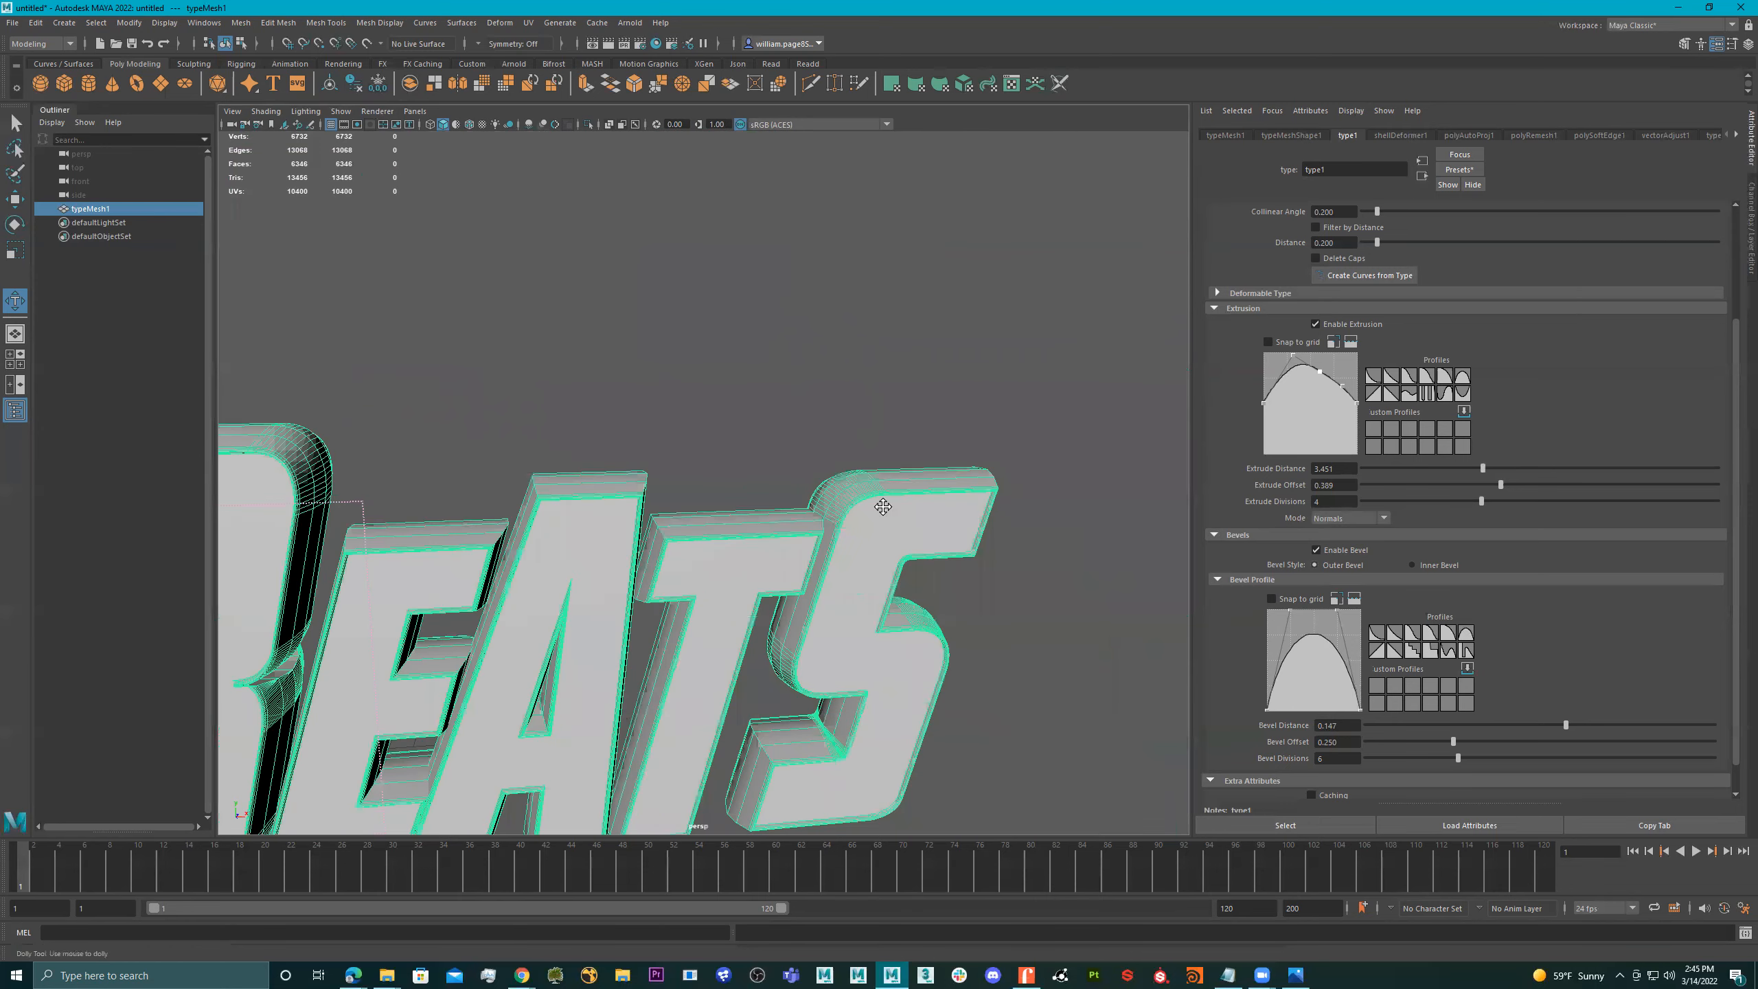
pyautogui.keyDown('alt'); pyautogui.moveTo(883, 503); pyautogui.dragTo(1108, 416, button='middle'); pyautogui.keyUp('alt')
pyautogui.keyDown('alt'); pyautogui.moveTo(600, 482); pyautogui.dragTo(750, 507, button='right'); pyautogui.keyUp('alt')
pyautogui.keyDown('alt'); pyautogui.moveTo(672, 474); pyautogui.dragTo(624, 463); pyautogui.keyUp('alt')
pyautogui.keyDown('alt'); pyautogui.moveTo(624, 464); pyautogui.dragTo(807, 512, button='middle'); pyautogui.keyUp('alt')
pyautogui.keyDown('alt'); pyautogui.moveTo(627, 447); pyautogui.dragTo(677, 455, button='right'); pyautogui.keyUp('alt')
pyautogui.keyDown('alt'); pyautogui.moveTo(677, 455); pyautogui.dragTo(1180, 356); pyautogui.keyUp('alt')
pyautogui.scroll(-4, 811, 360)
pyautogui.keyDown('alt'); pyautogui.moveTo(811, 362); pyautogui.dragTo(668, 410); pyautogui.keyUp('alt')
pyautogui.keyDown('alt'); pyautogui.moveTo(811, 410); pyautogui.dragTo(887, 390, button='middle'); pyautogui.keyUp('alt')
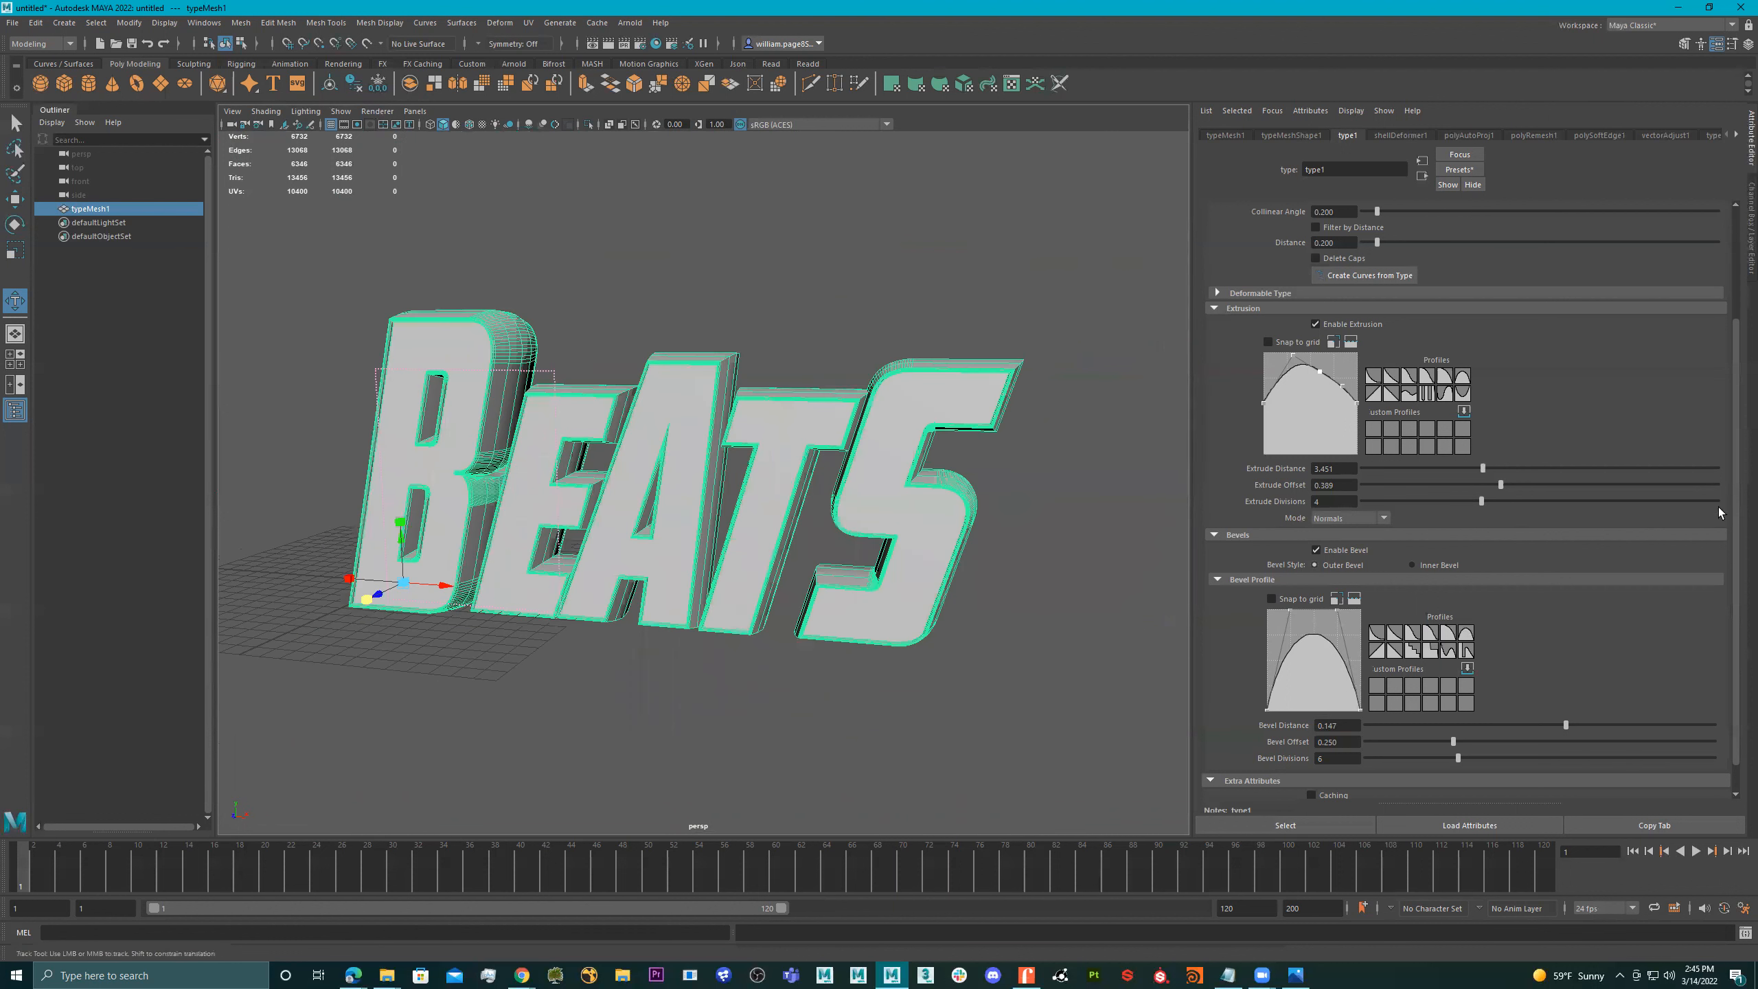
# Step: Review the attributes of the shell deformer, auto projection, remesh, soft edge and vertex adjust nodes, returning to the type1 settings
pyautogui.scroll(-1, 1588, 585)
pyautogui.scroll(5, 1518, 646)
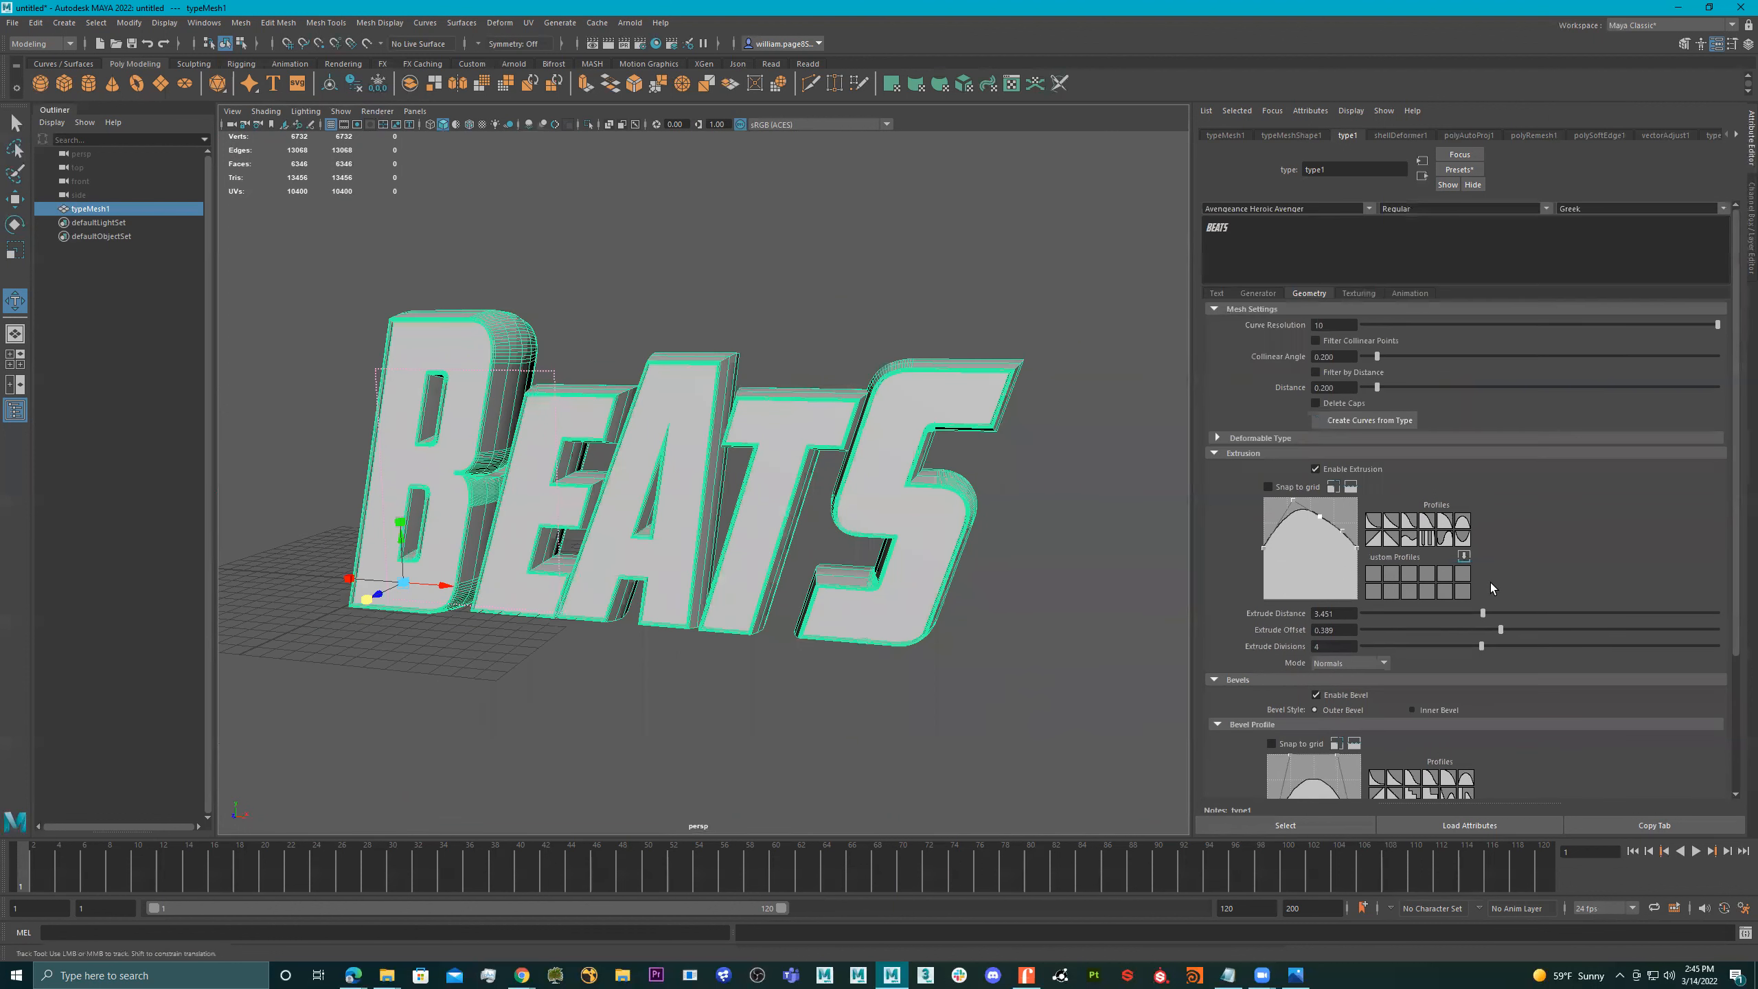
pyautogui.click(1404, 134)
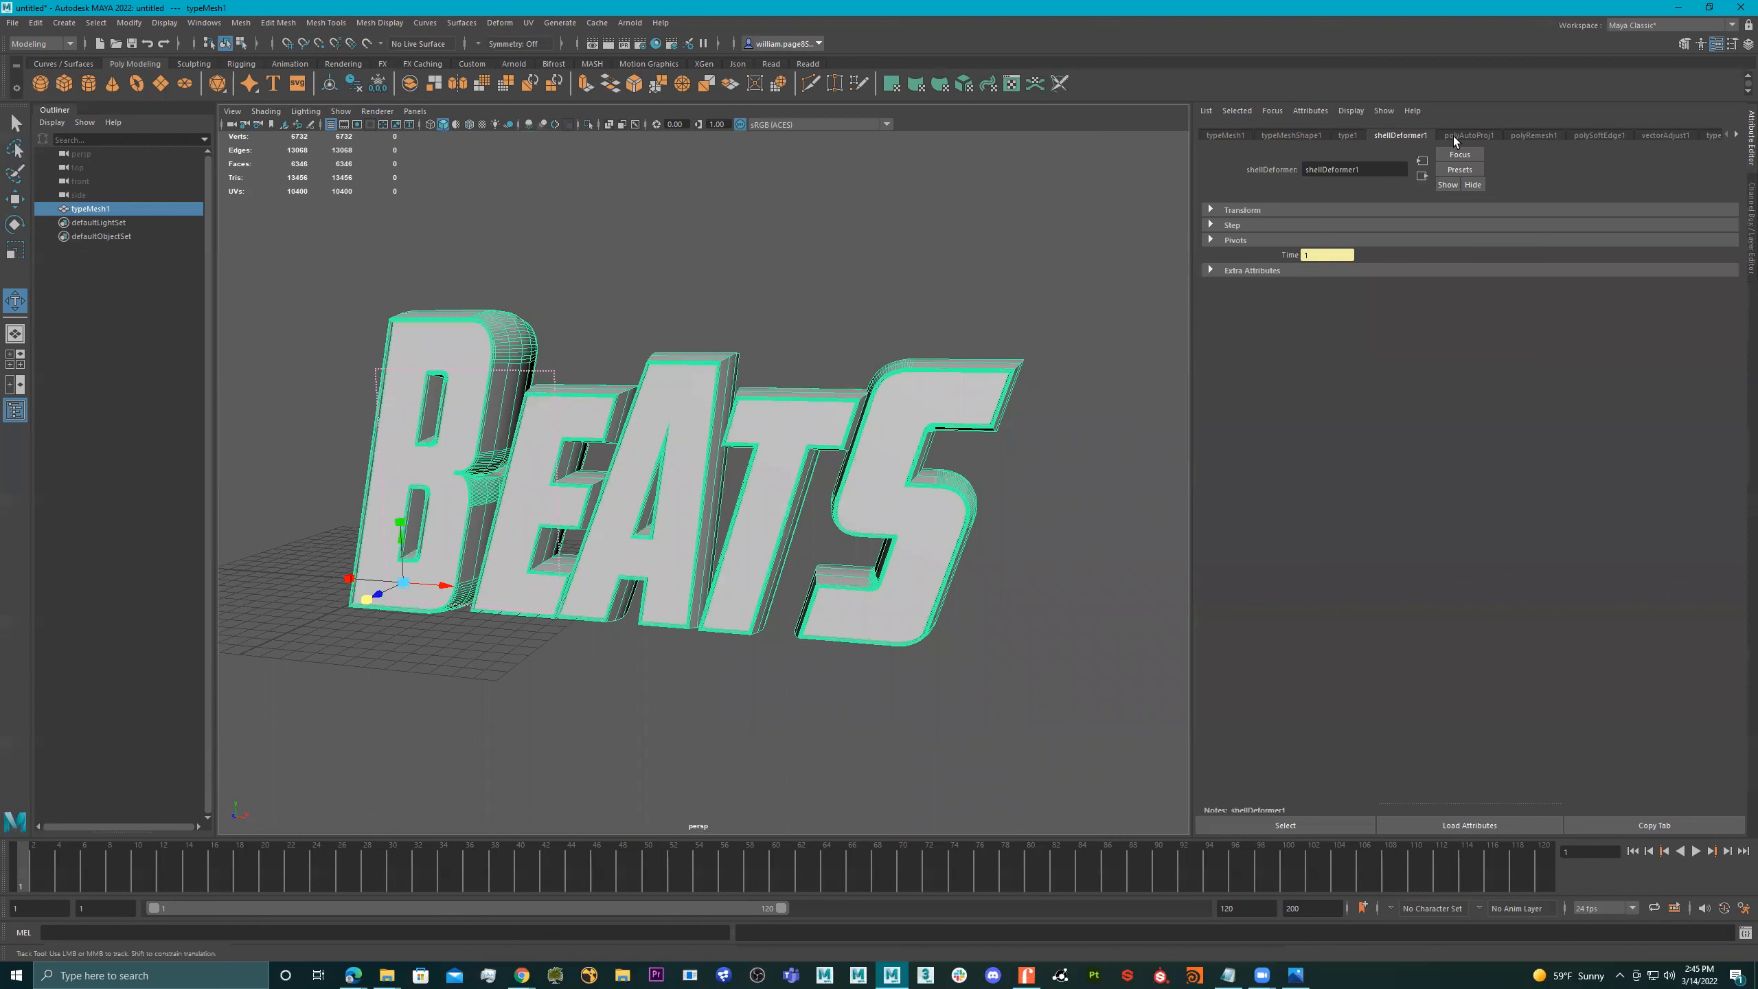
pyautogui.click(1469, 135)
pyautogui.click(1536, 134)
pyautogui.click(1603, 132)
pyautogui.click(1665, 133)
pyautogui.click(1372, 130)
pyautogui.click(1344, 135)
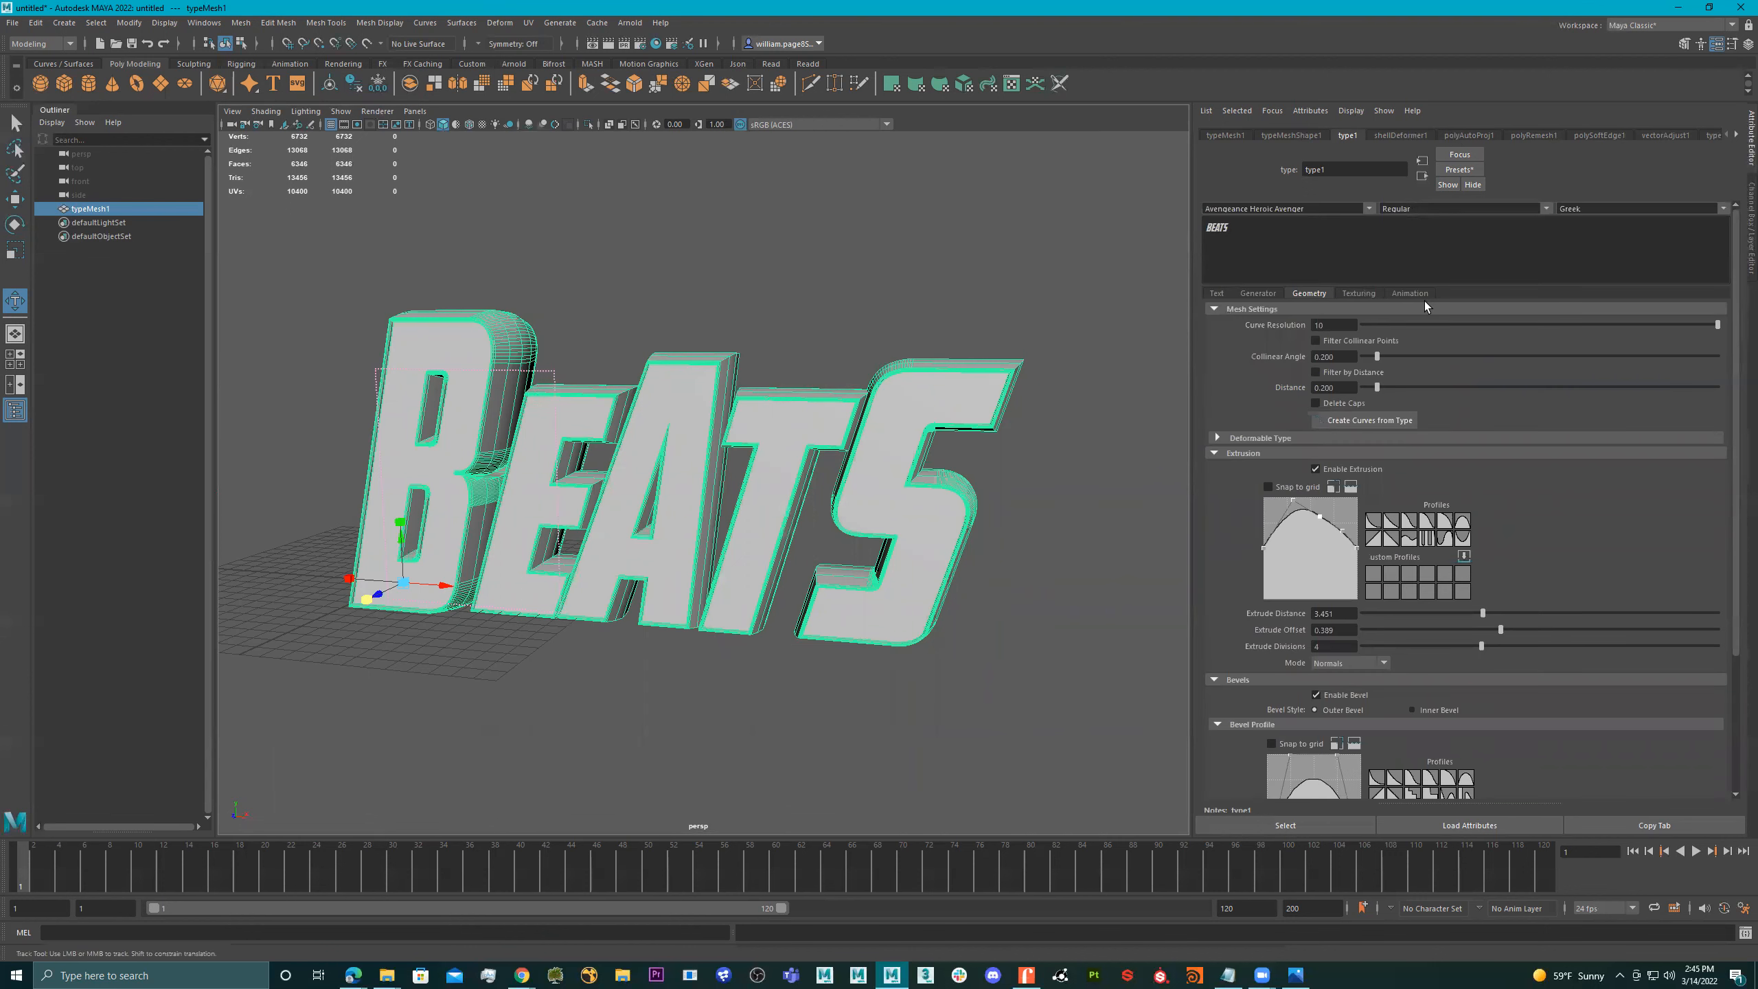
# Step: Change the font to Bahnschrift and inspect the overlapping strokes at the crossbar of the t
pyautogui.click(1367, 209)
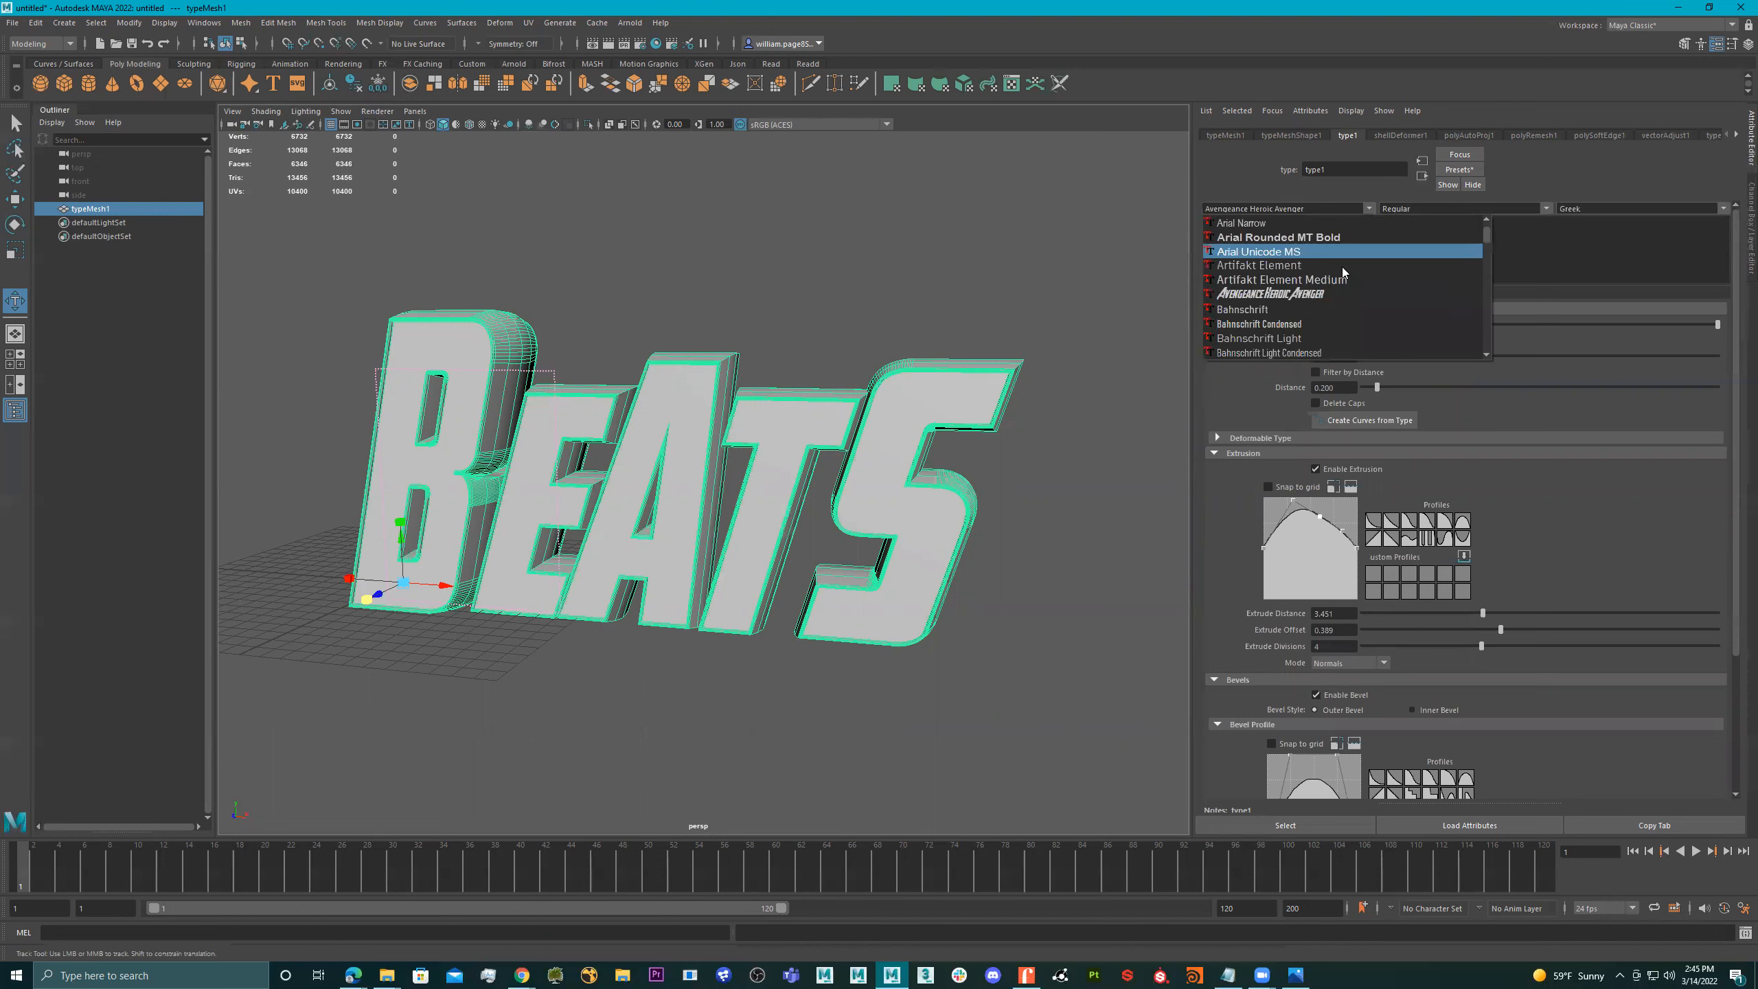
pyautogui.click(1311, 309)
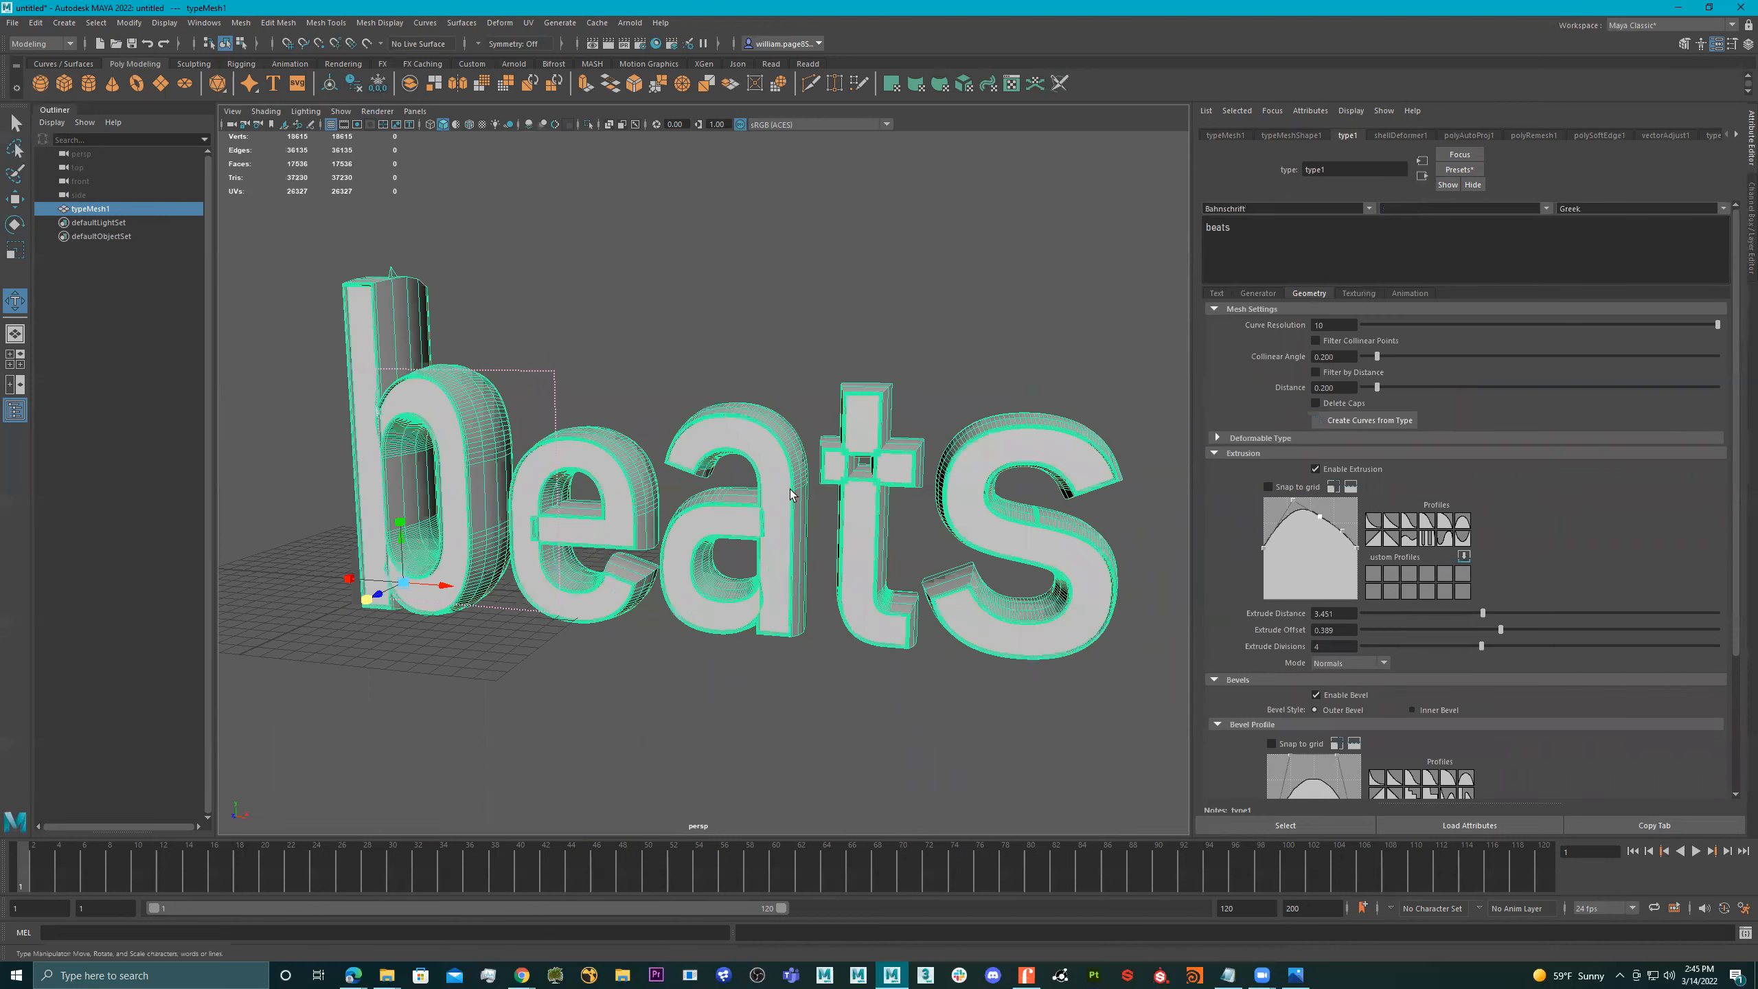
pyautogui.scroll(8, 507, 531)
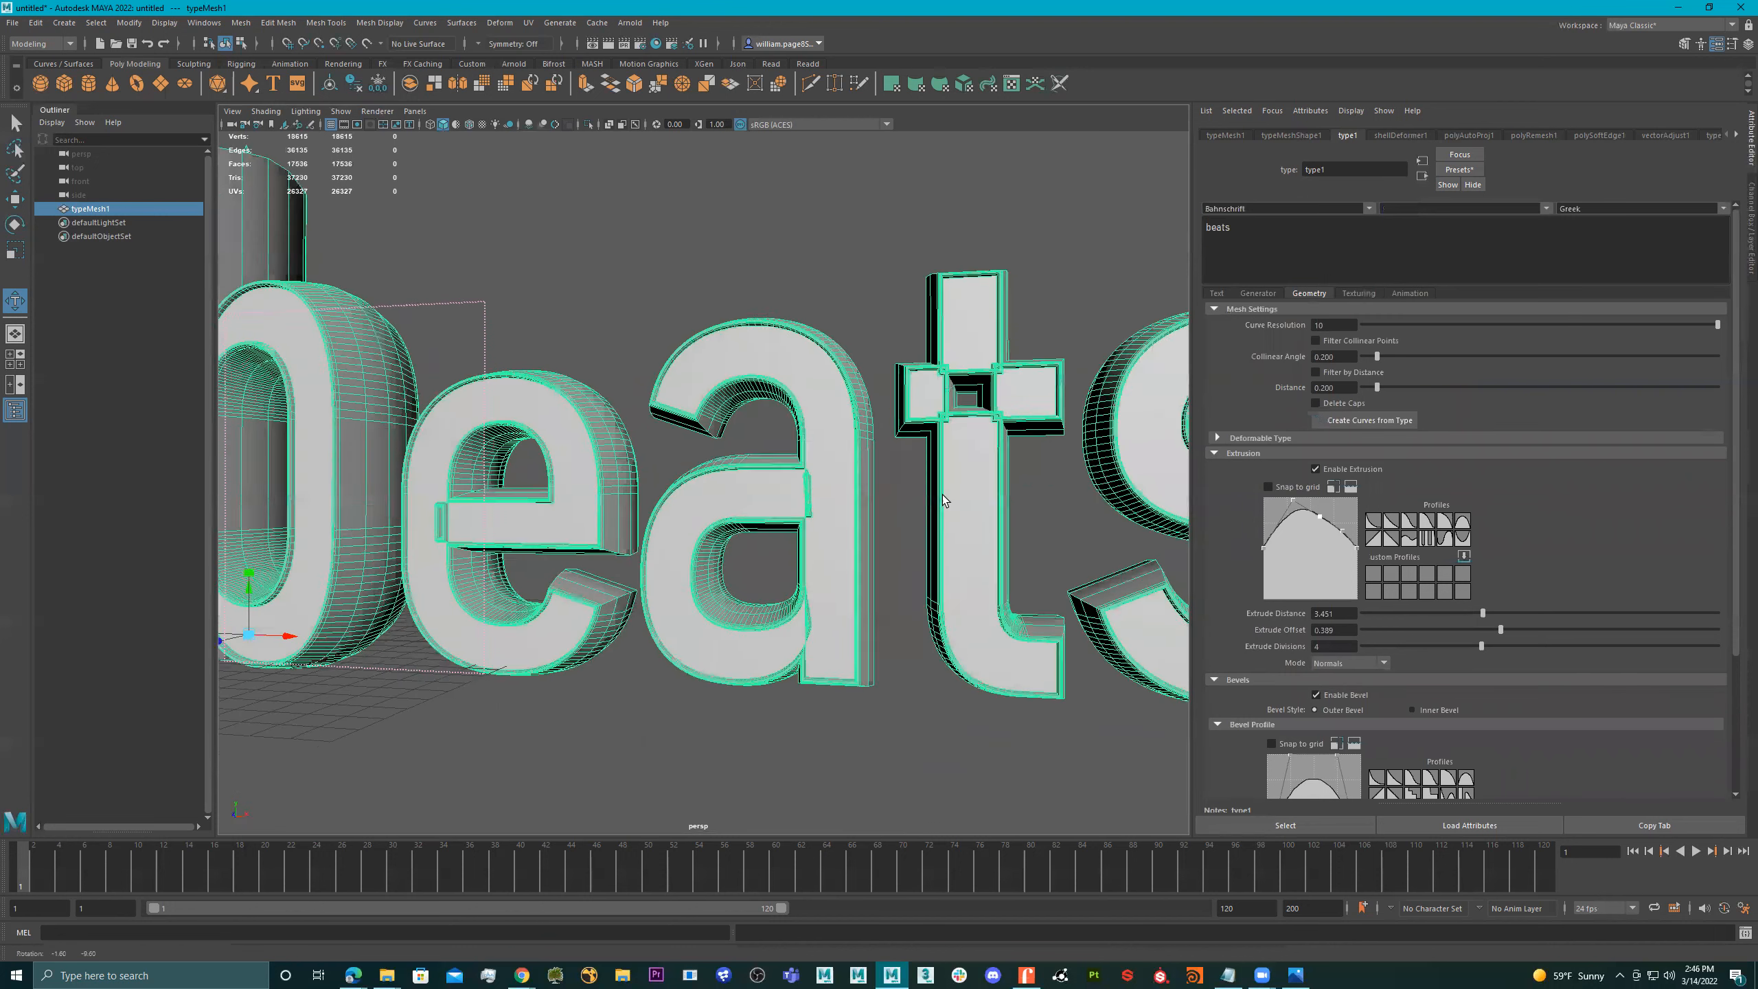
pyautogui.keyDown('alt'); pyautogui.moveTo(709, 496); pyautogui.dragTo(581, 496, button='middle'); pyautogui.keyUp('alt')
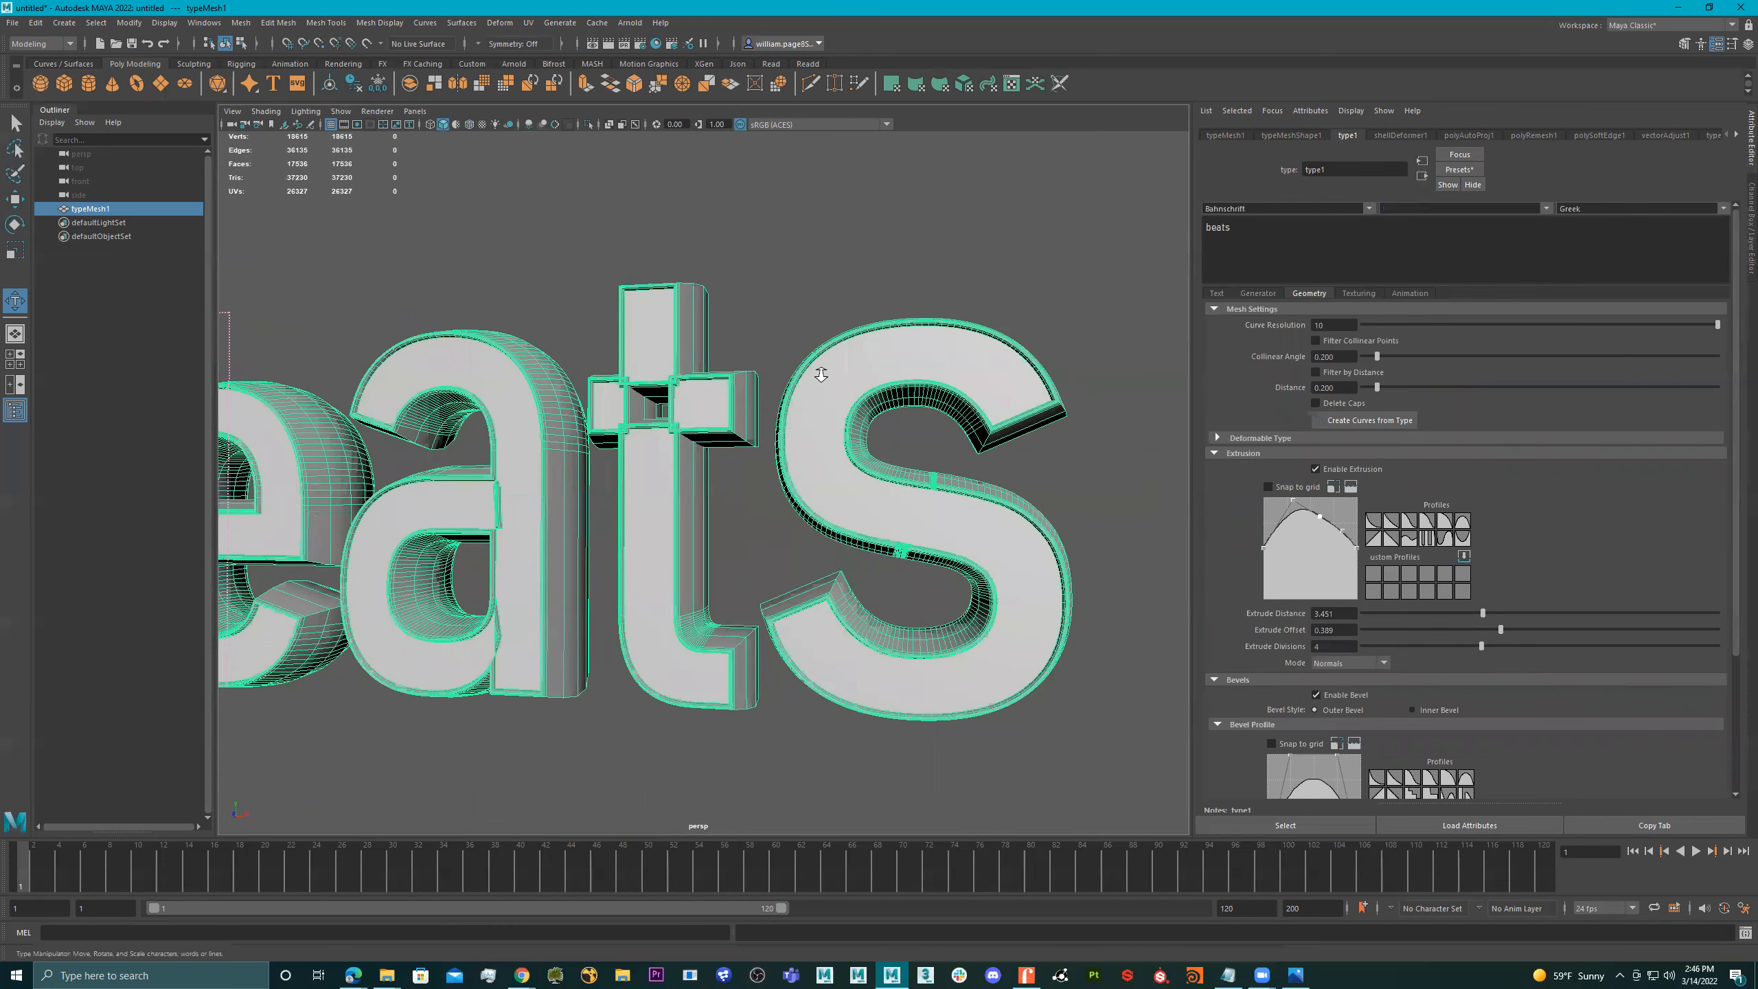
pyautogui.keyDown('alt'); pyautogui.moveTo(821, 375); pyautogui.dragTo(944, 413, button='right'); pyautogui.keyUp('alt')
pyautogui.keyDown('alt'); pyautogui.moveTo(944, 413); pyautogui.dragTo(907, 463); pyautogui.keyUp('alt')
pyautogui.keyDown('alt'); pyautogui.moveTo(737, 526); pyautogui.dragTo(795, 516, button='right'); pyautogui.keyUp('alt')
pyautogui.keyDown('alt'); pyautogui.moveTo(796, 516); pyautogui.dragTo(738, 489); pyautogui.keyUp('alt')
pyautogui.keyDown('alt'); pyautogui.moveTo(738, 489); pyautogui.dragTo(781, 476, button='right'); pyautogui.keyUp('alt')
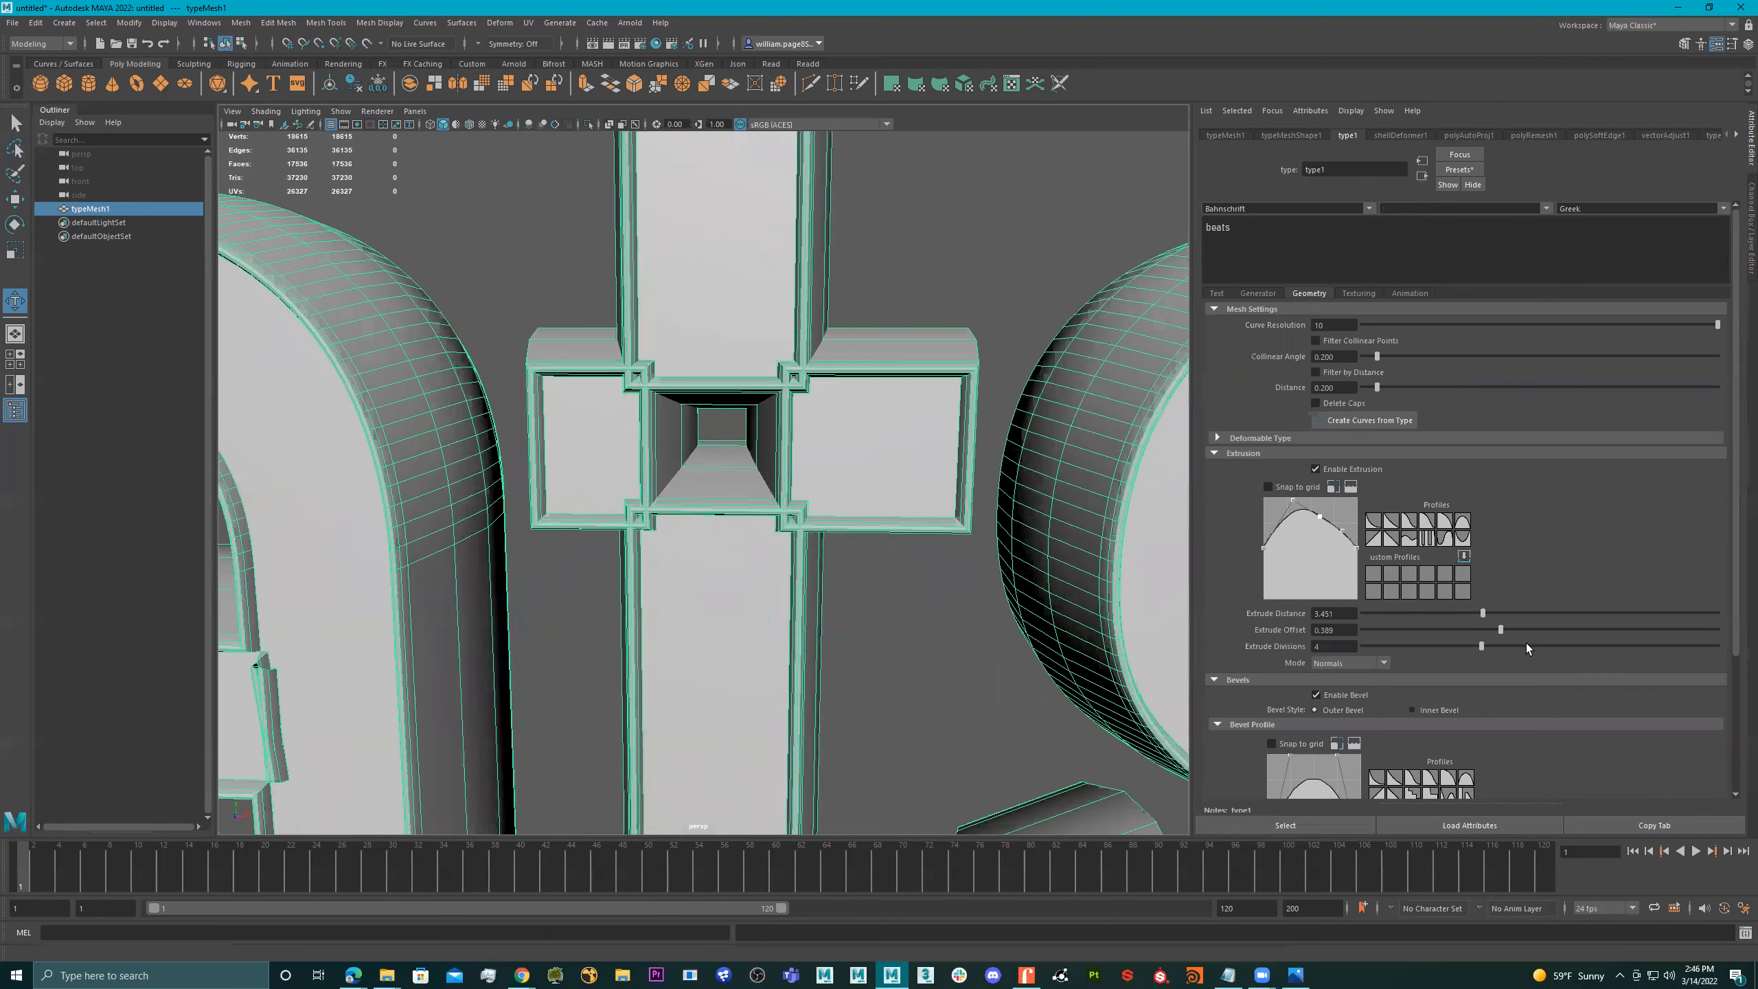
# Step: Set the extrude distance to 2.989 and the curve resolution to 6, checking the overlapping strokes of the t and a
pyautogui.moveTo(1485, 609)
pyautogui.mouseDown()
pyautogui.moveTo(1529, 612)
pyautogui.moveTo(1462, 610)
pyautogui.mouseUp()
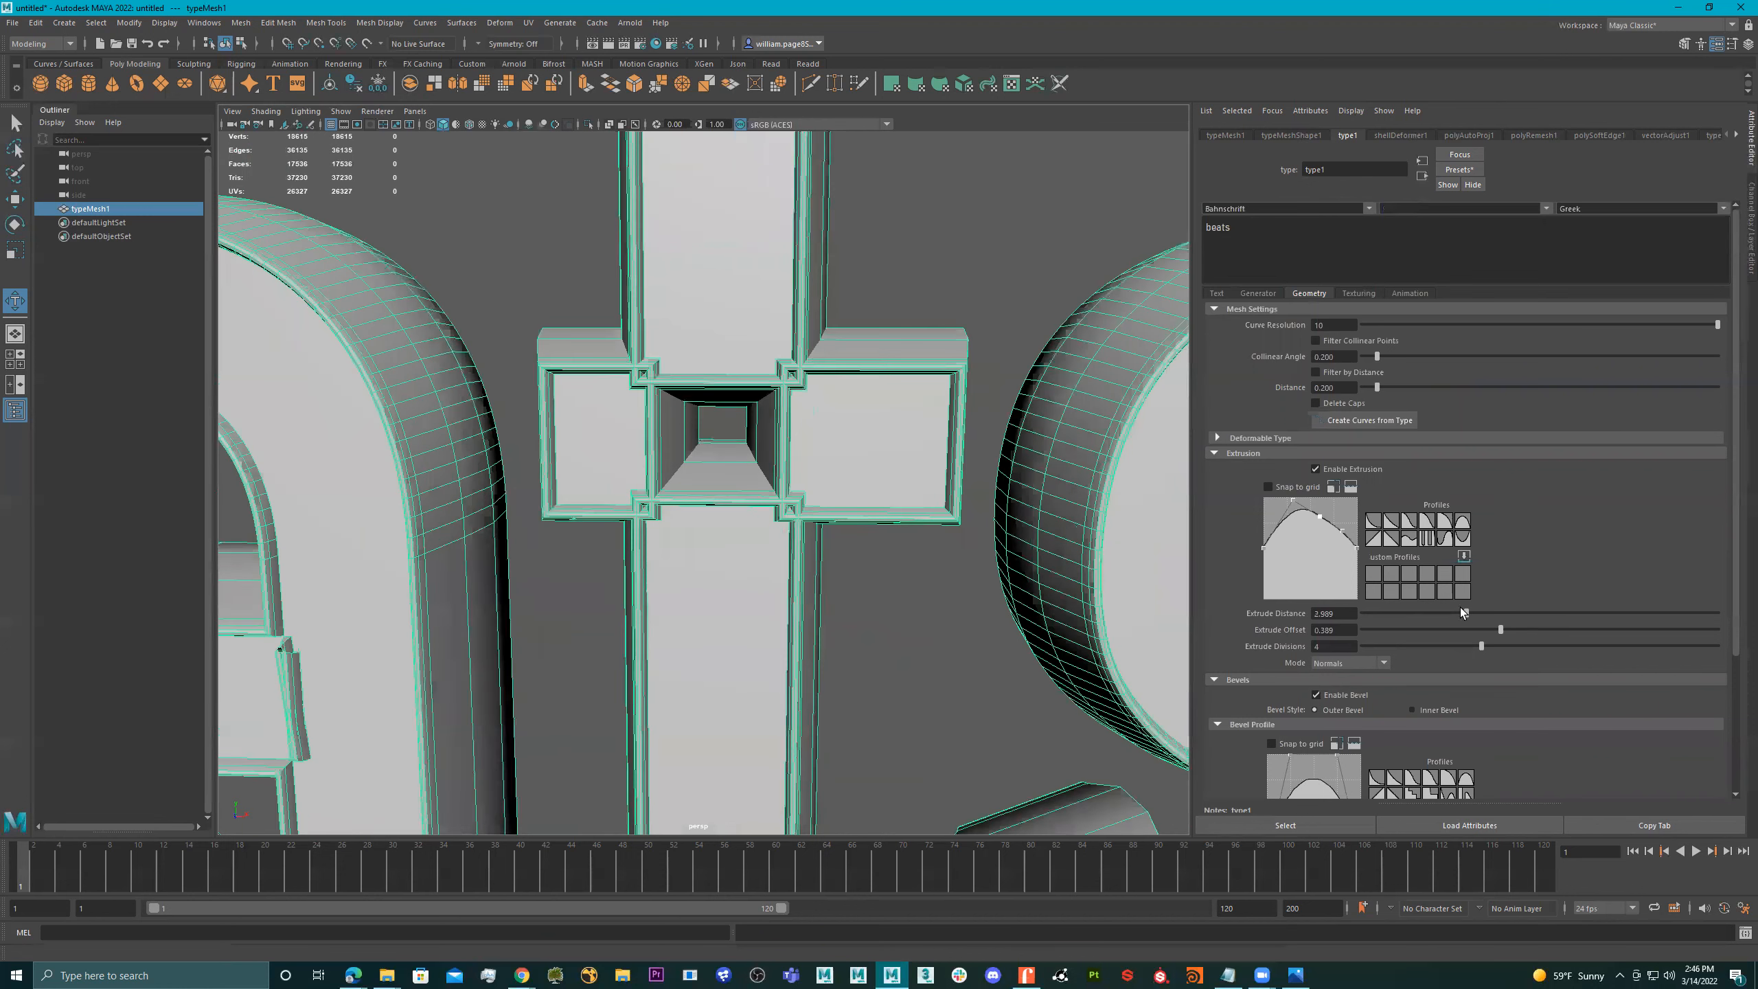
pyautogui.moveTo(1440, 331); pyautogui.dragTo(1560, 325)
pyautogui.keyDown('alt'); pyautogui.moveTo(906, 389); pyautogui.dragTo(625, 449, button='right'); pyautogui.keyUp('alt')
pyautogui.keyDown('alt'); pyautogui.moveTo(625, 449); pyautogui.dragTo(851, 366); pyautogui.keyUp('alt')
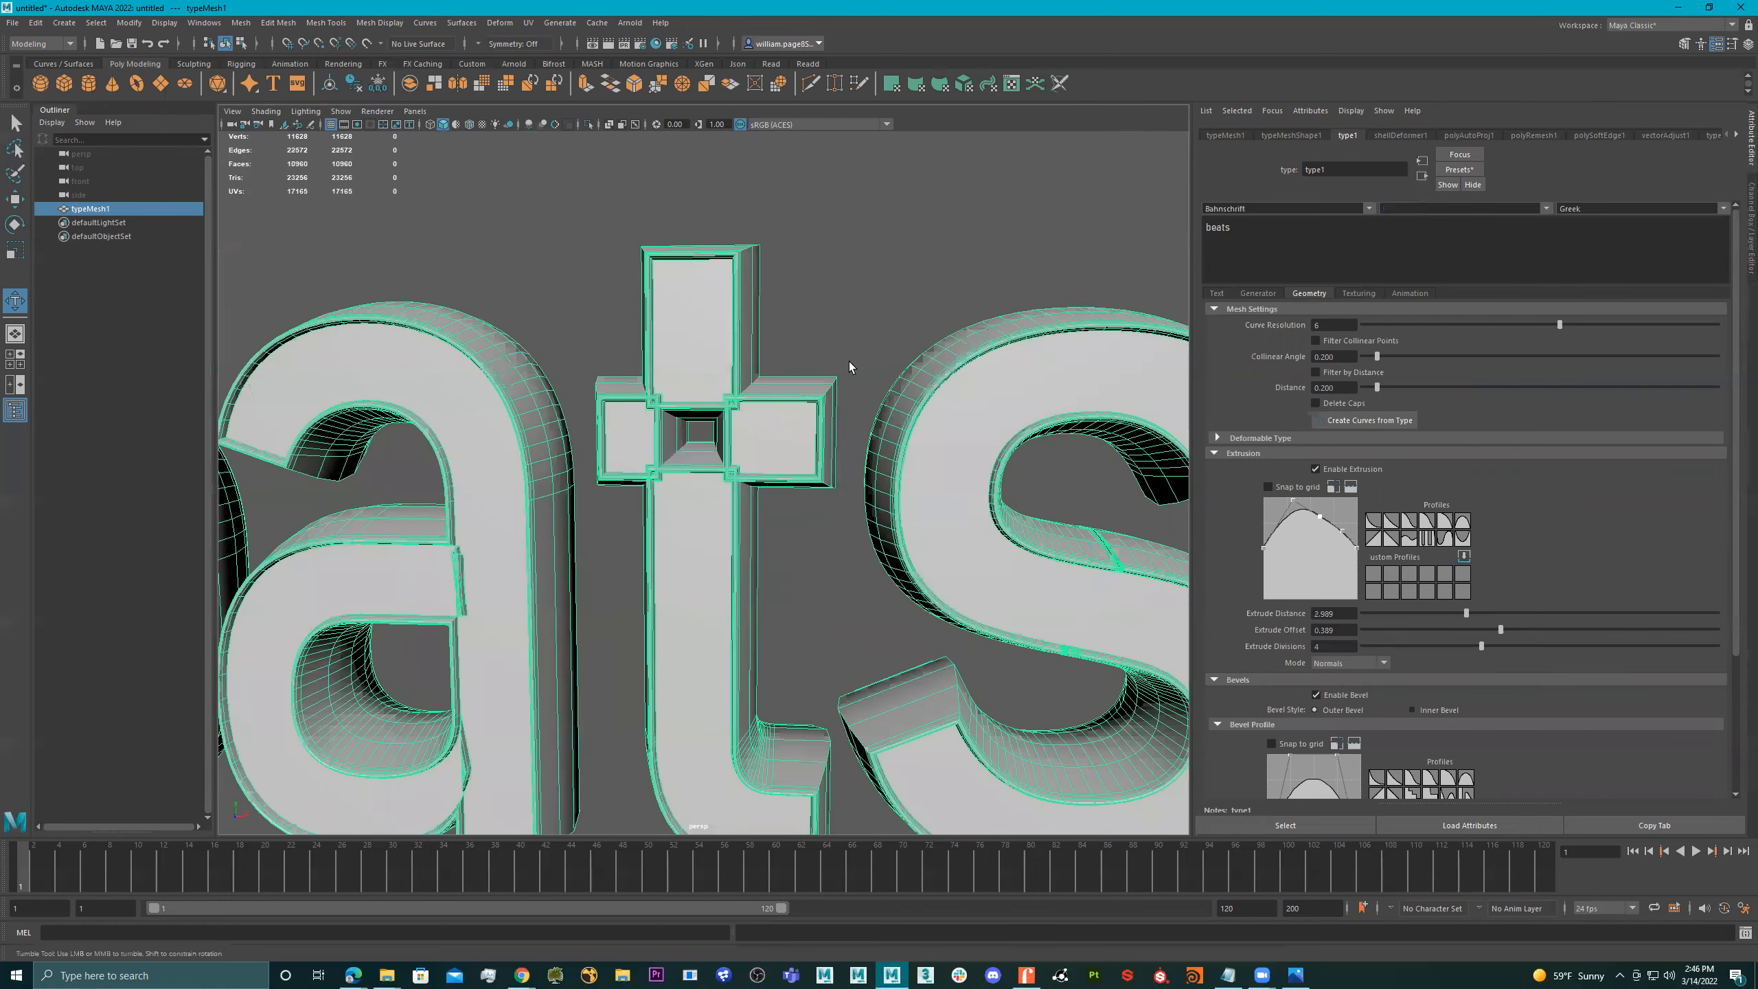
pyautogui.keyDown('alt'); pyautogui.moveTo(649, 435); pyautogui.dragTo(983, 266, button='middle'); pyautogui.keyUp('alt')
pyautogui.keyDown('alt'); pyautogui.moveTo(865, 557); pyautogui.dragTo(1003, 559, button='right'); pyautogui.keyUp('alt')
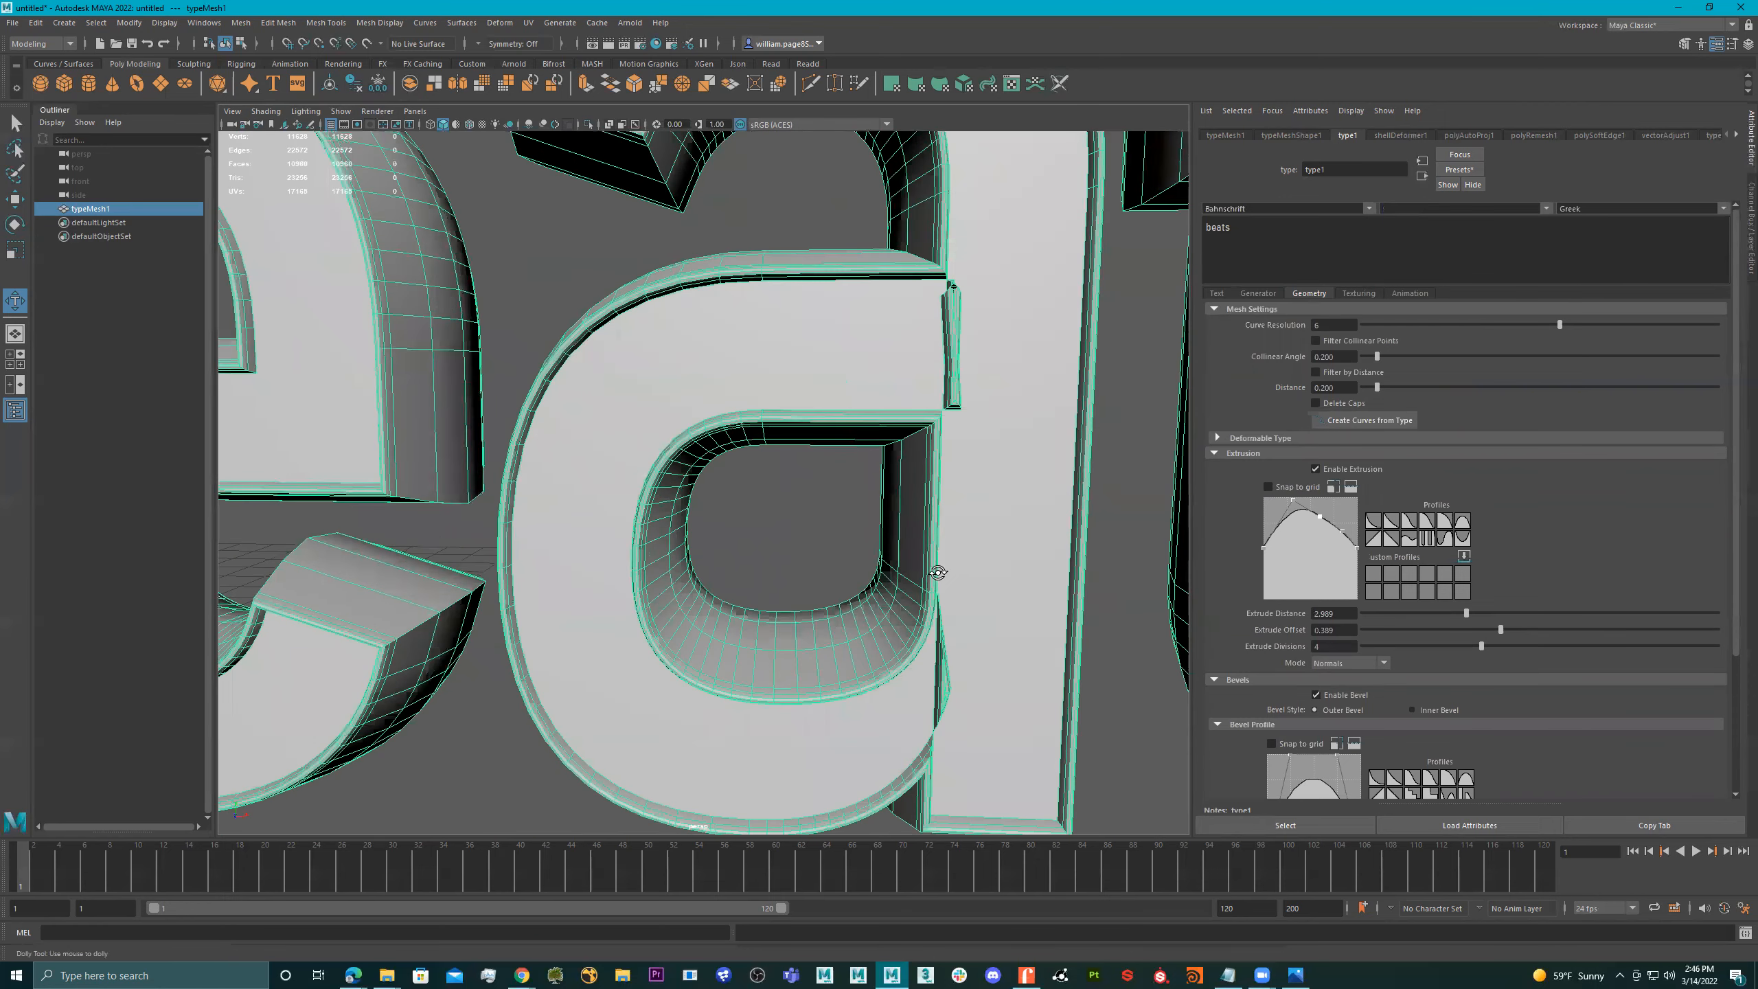
# Step: Examine the overlapping strokes and bevels on the a, e and b of the Bahnschrift word
pyautogui.keyDown('alt'); pyautogui.moveTo(938, 573); pyautogui.dragTo(852, 616); pyautogui.keyUp('alt')
pyautogui.keyDown('alt'); pyautogui.moveTo(795, 579); pyautogui.dragTo(595, 522, button='right'); pyautogui.keyUp('alt')
pyautogui.keyDown('alt'); pyautogui.moveTo(730, 516); pyautogui.dragTo(831, 512); pyautogui.keyUp('alt')
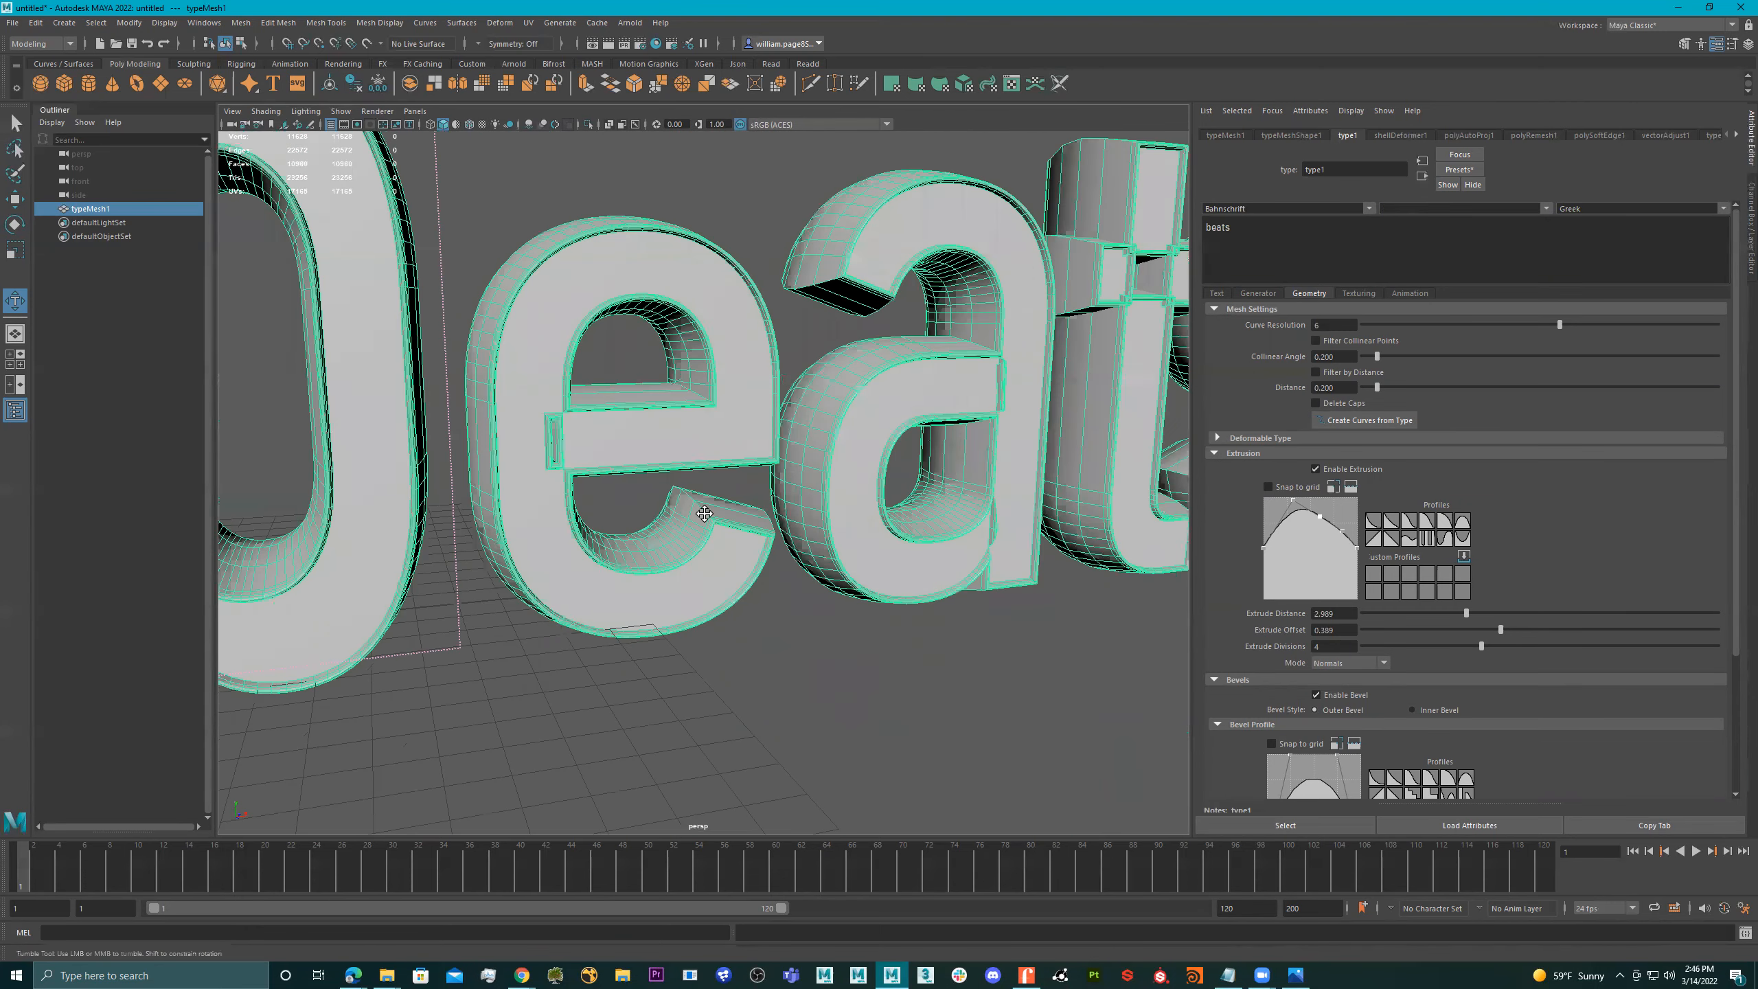
pyautogui.keyDown('alt'); pyautogui.moveTo(595, 478); pyautogui.dragTo(790, 522, button='middle'); pyautogui.keyUp('alt')
pyautogui.keyDown('alt'); pyautogui.moveTo(770, 530); pyautogui.dragTo(740, 575); pyautogui.keyUp('alt')
pyautogui.keyDown('alt'); pyautogui.moveTo(741, 574); pyautogui.dragTo(625, 505, button='right'); pyautogui.keyUp('alt')
pyautogui.keyDown('alt'); pyautogui.moveTo(624, 504); pyautogui.dragTo(726, 577, button='middle'); pyautogui.keyUp('alt')
pyautogui.keyDown('alt'); pyautogui.moveTo(726, 577); pyautogui.dragTo(601, 549); pyautogui.keyUp('alt')
pyautogui.keyDown('alt'); pyautogui.moveTo(601, 549); pyautogui.dragTo(564, 537, button='right'); pyautogui.keyUp('alt')
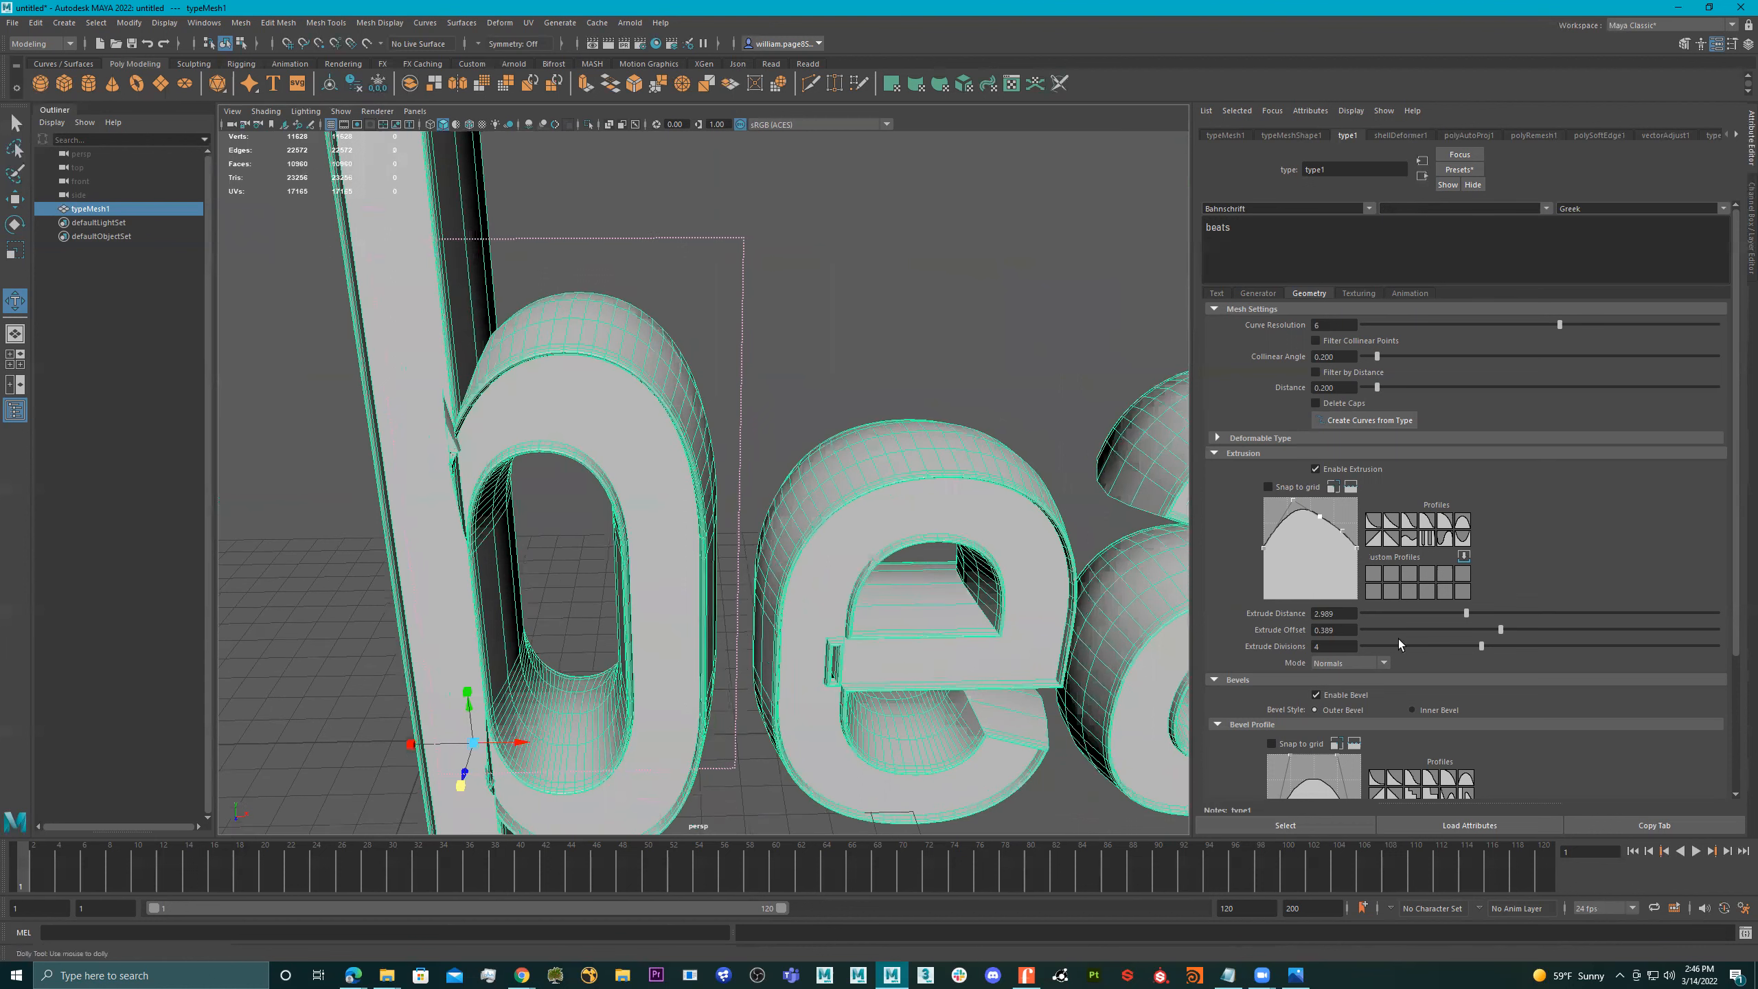
# Step: Switch the extrusion and the bevel off and back on to compare the mesh
pyautogui.click(1316, 469)
pyautogui.click(1316, 469)
pyautogui.click(1339, 696)
pyautogui.click(1339, 697)
# Step: Look over the whole extruded word, then inspect the bevel and mesh seams on the s up close
pyautogui.keyDown('alt'); pyautogui.moveTo(455, 431); pyautogui.dragTo(632, 444); pyautogui.keyUp('alt')
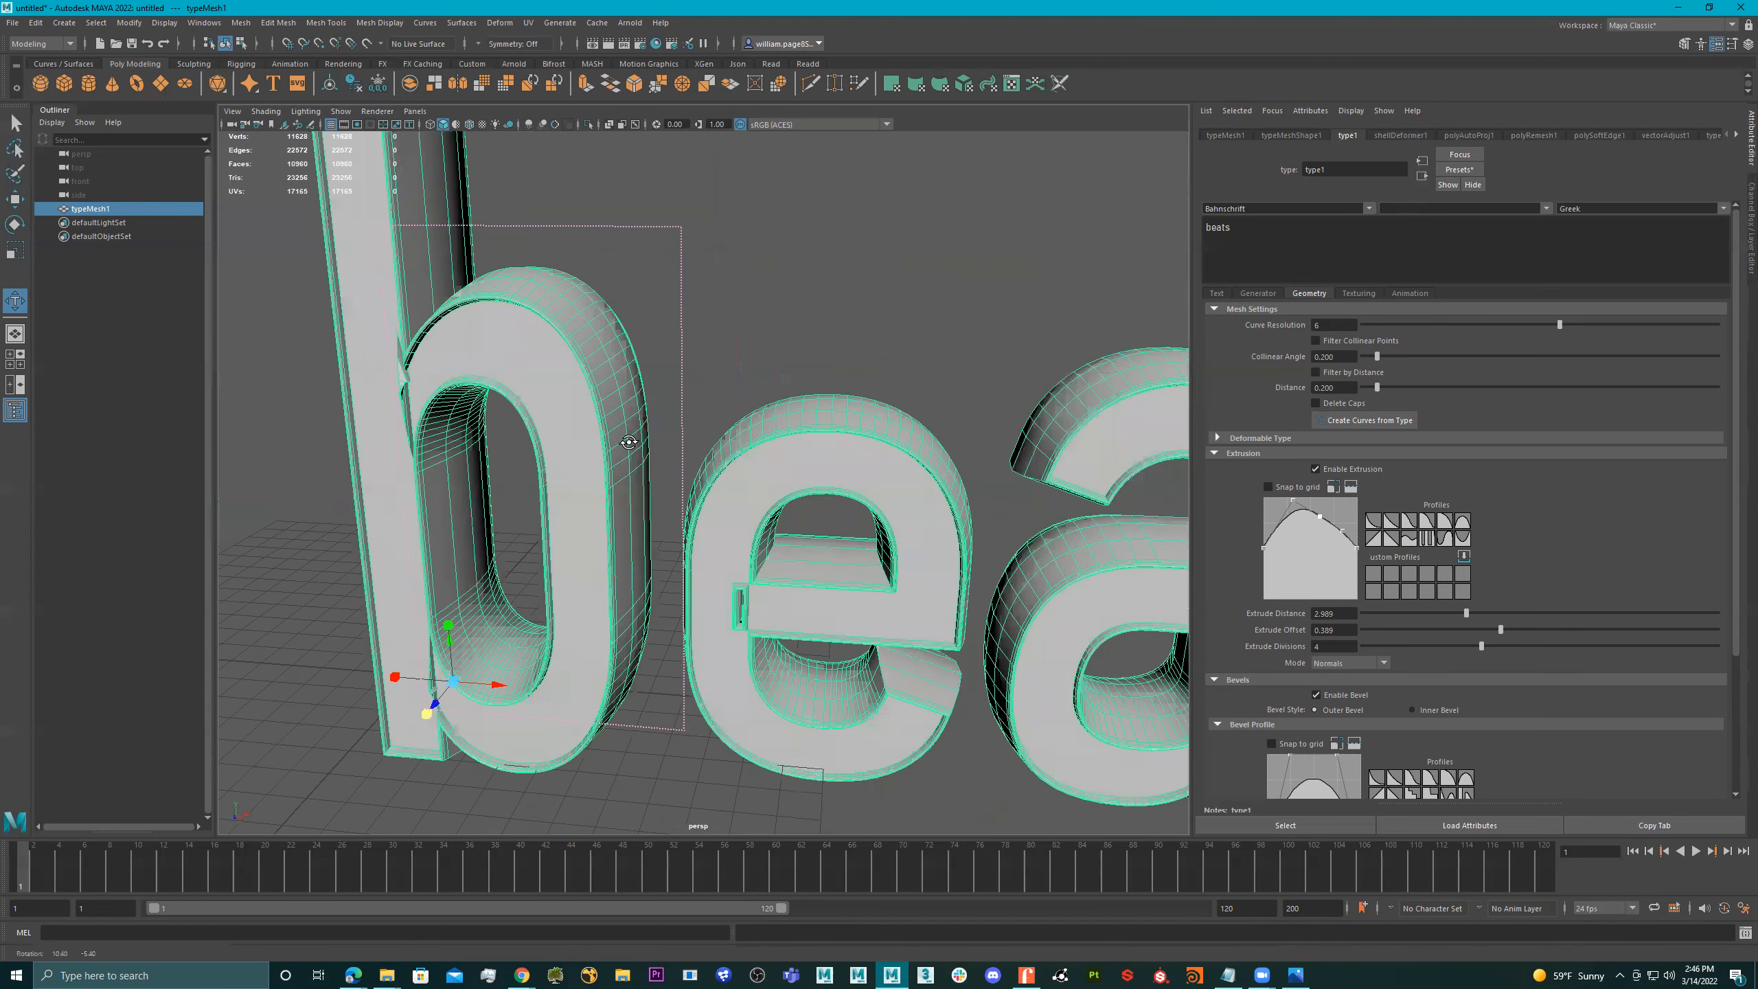
pyautogui.keyDown('alt'); pyautogui.moveTo(632, 443); pyautogui.dragTo(689, 447, button='right'); pyautogui.keyUp('alt')
pyautogui.keyDown('alt'); pyautogui.moveTo(689, 446); pyautogui.dragTo(1003, 533); pyautogui.keyUp('alt')
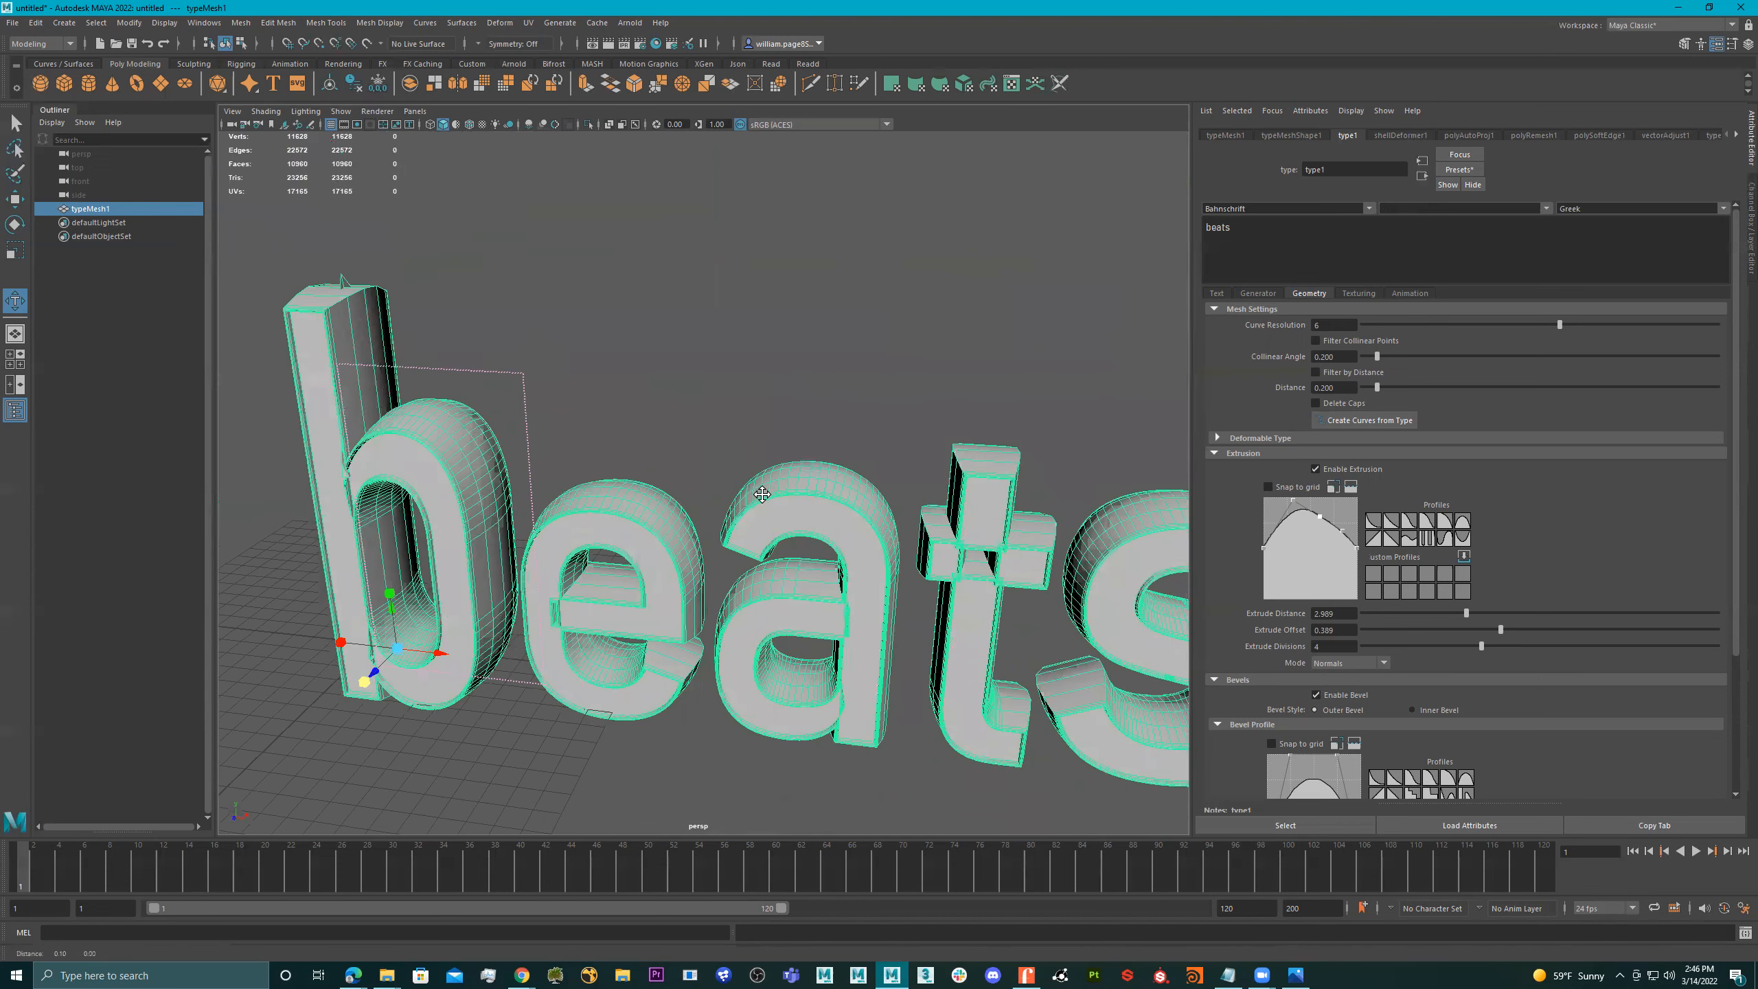
pyautogui.keyDown('alt'); pyautogui.moveTo(1101, 547); pyautogui.dragTo(889, 514, button='middle'); pyautogui.keyUp('alt')
pyautogui.keyDown('alt'); pyautogui.moveTo(889, 514); pyautogui.dragTo(860, 493); pyautogui.keyUp('alt')
pyautogui.keyDown('alt'); pyautogui.moveTo(861, 491); pyautogui.dragTo(711, 386, button='middle'); pyautogui.keyUp('alt')
pyautogui.keyDown('alt'); pyautogui.moveTo(848, 547); pyautogui.dragTo(938, 550, button='right'); pyautogui.keyUp('alt')
pyautogui.keyDown('alt'); pyautogui.moveTo(939, 551); pyautogui.dragTo(711, 648); pyautogui.keyUp('alt')
pyautogui.keyDown('alt'); pyautogui.moveTo(756, 636); pyautogui.dragTo(862, 555, button='right'); pyautogui.keyUp('alt')
pyautogui.keyDown('alt'); pyautogui.moveTo(821, 561); pyautogui.dragTo(785, 601, button='middle'); pyautogui.keyUp('alt')
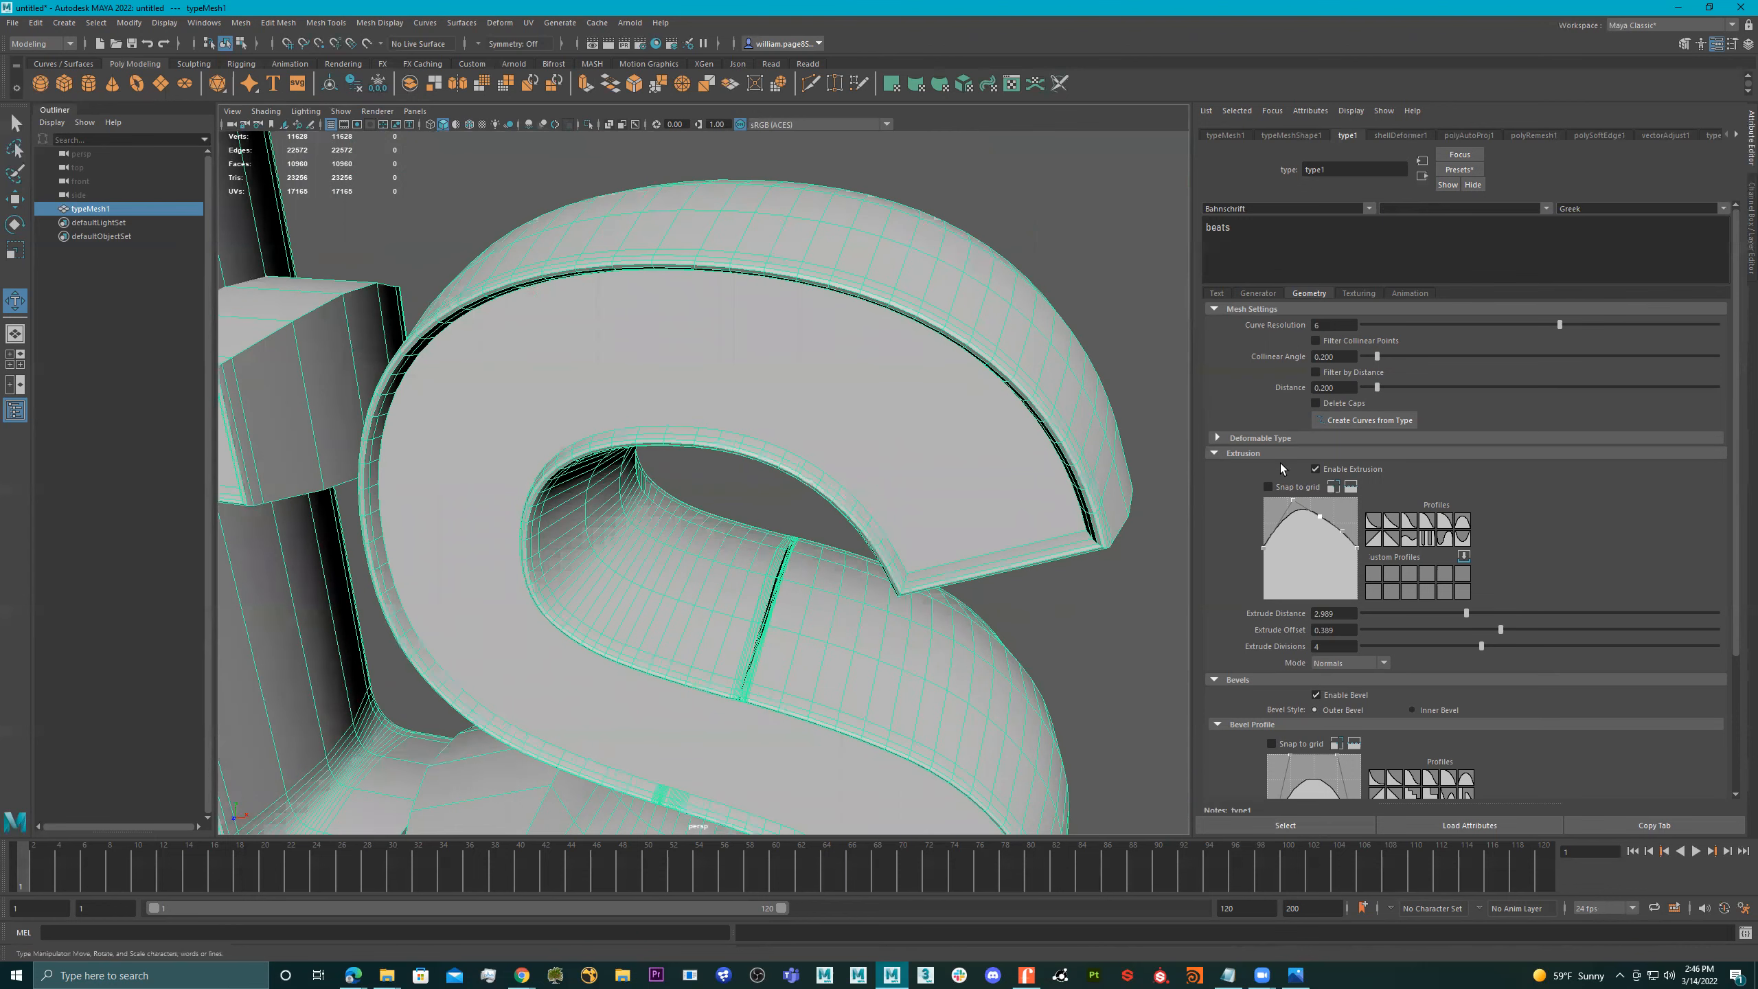
# Step: Disable the extrusion to check the flat letter shapes, re-enable it, and deselect the type in a whole-word view
pyautogui.click(1325, 471)
pyautogui.scroll(-2, 982, 494)
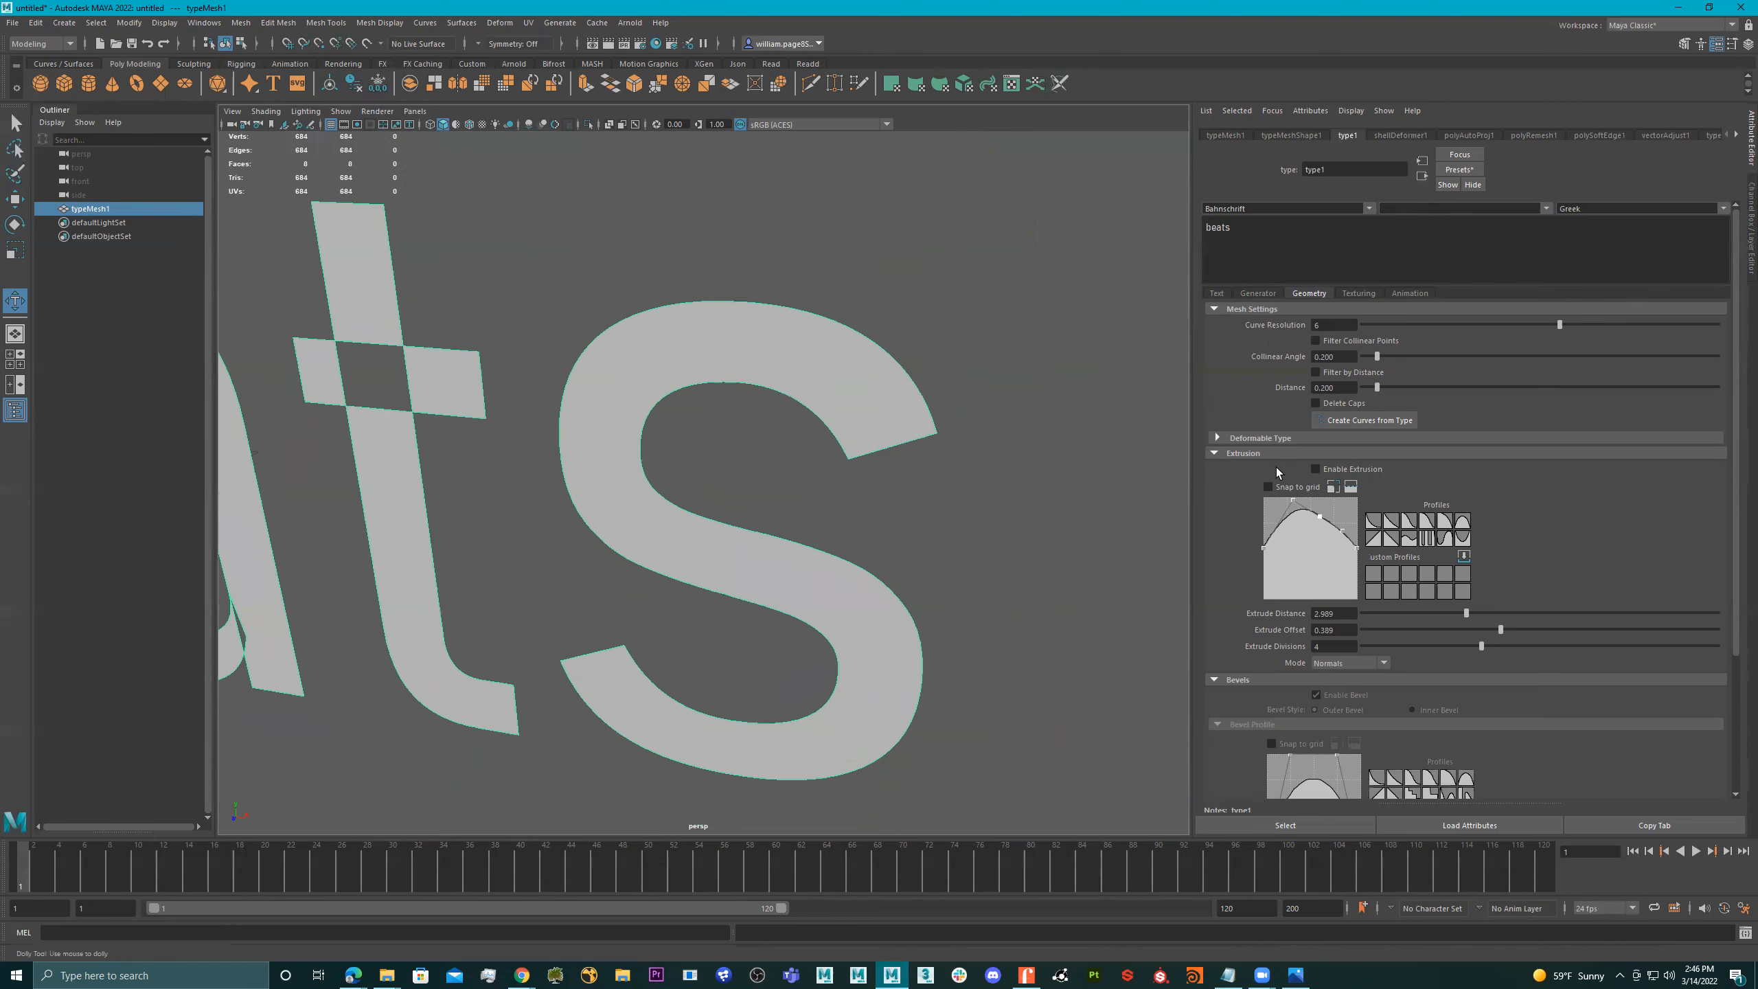
pyautogui.click(1340, 470)
pyautogui.keyDown('alt'); pyautogui.moveTo(837, 357); pyautogui.dragTo(588, 386, button='right'); pyautogui.keyUp('alt')
pyautogui.keyDown('alt'); pyautogui.moveTo(671, 377); pyautogui.dragTo(766, 373, button='middle'); pyautogui.keyUp('alt')
pyautogui.keyDown('alt'); pyautogui.moveTo(765, 374); pyautogui.dragTo(789, 423); pyautogui.keyUp('alt')
pyautogui.click(814, 426)
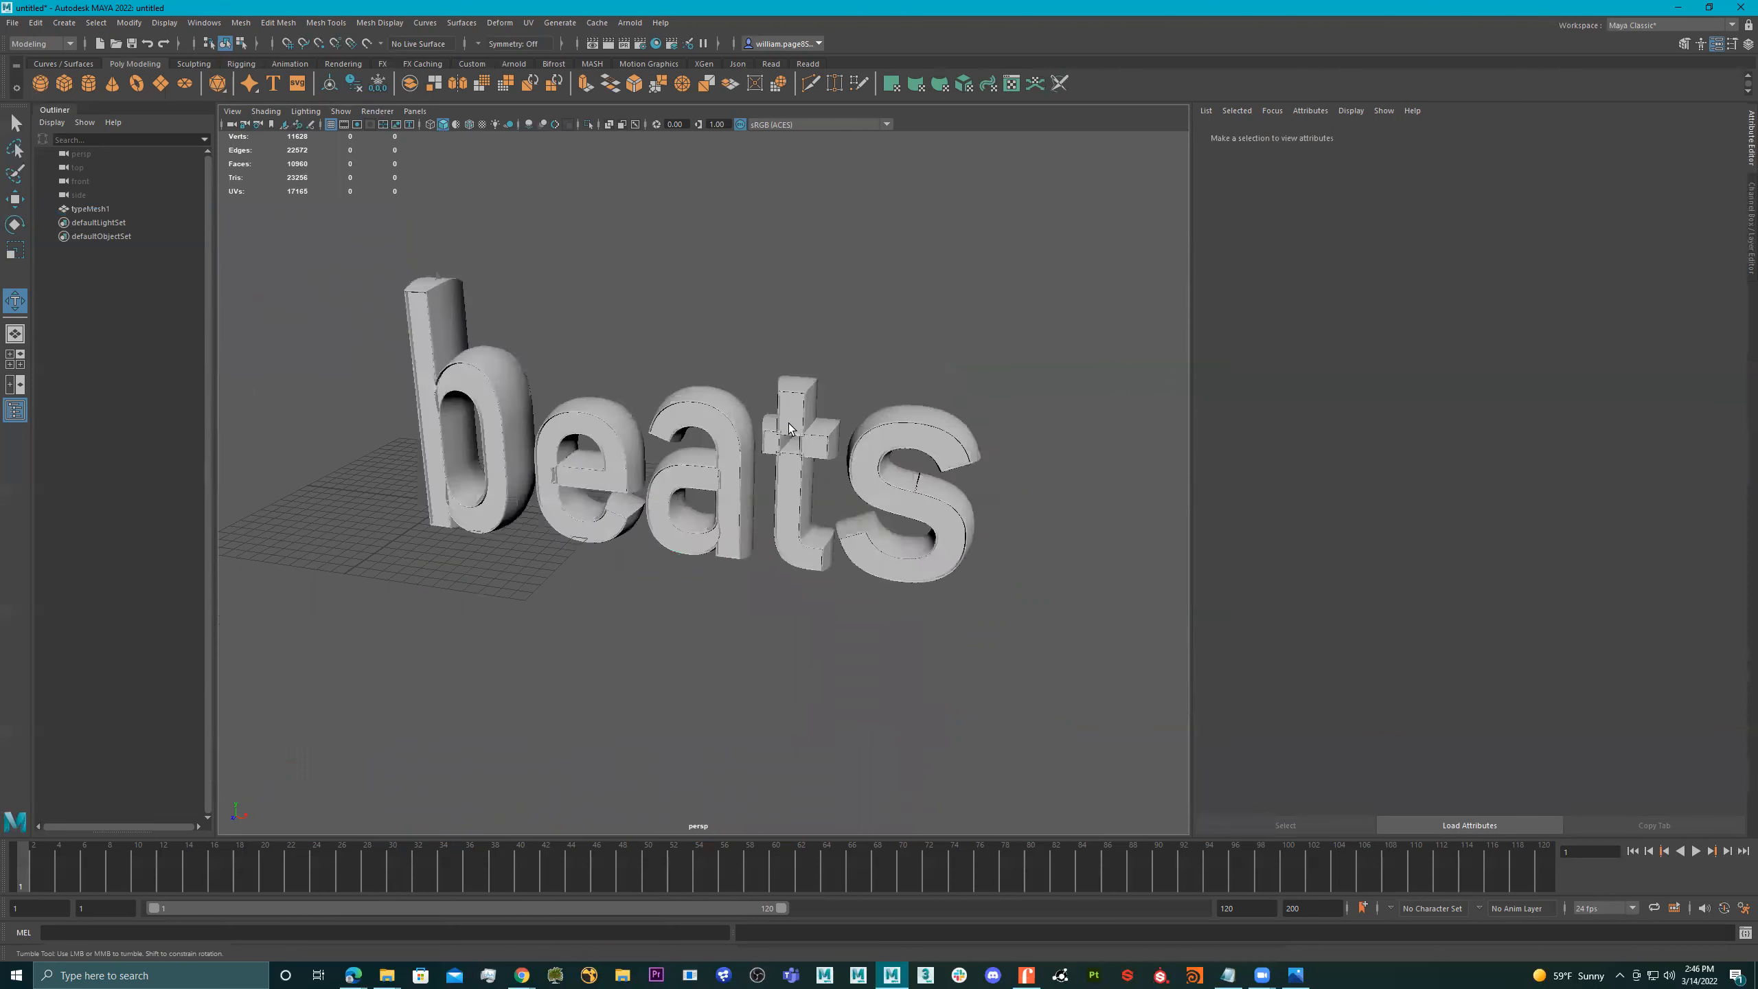
# Step: Undo the recent changes back to the Avengeance Heroic Avenger font with curve resolution 10
pyautogui.hotkey('ctrl', 'z')
pyautogui.hotkey('ctrl', 'z')
pyautogui.hotkey('ctrl', 'z')
pyautogui.hotkey('ctrl', 'z')
pyautogui.hotkey('ctrl', 'z')
pyautogui.hotkey('ctrl', 'z')
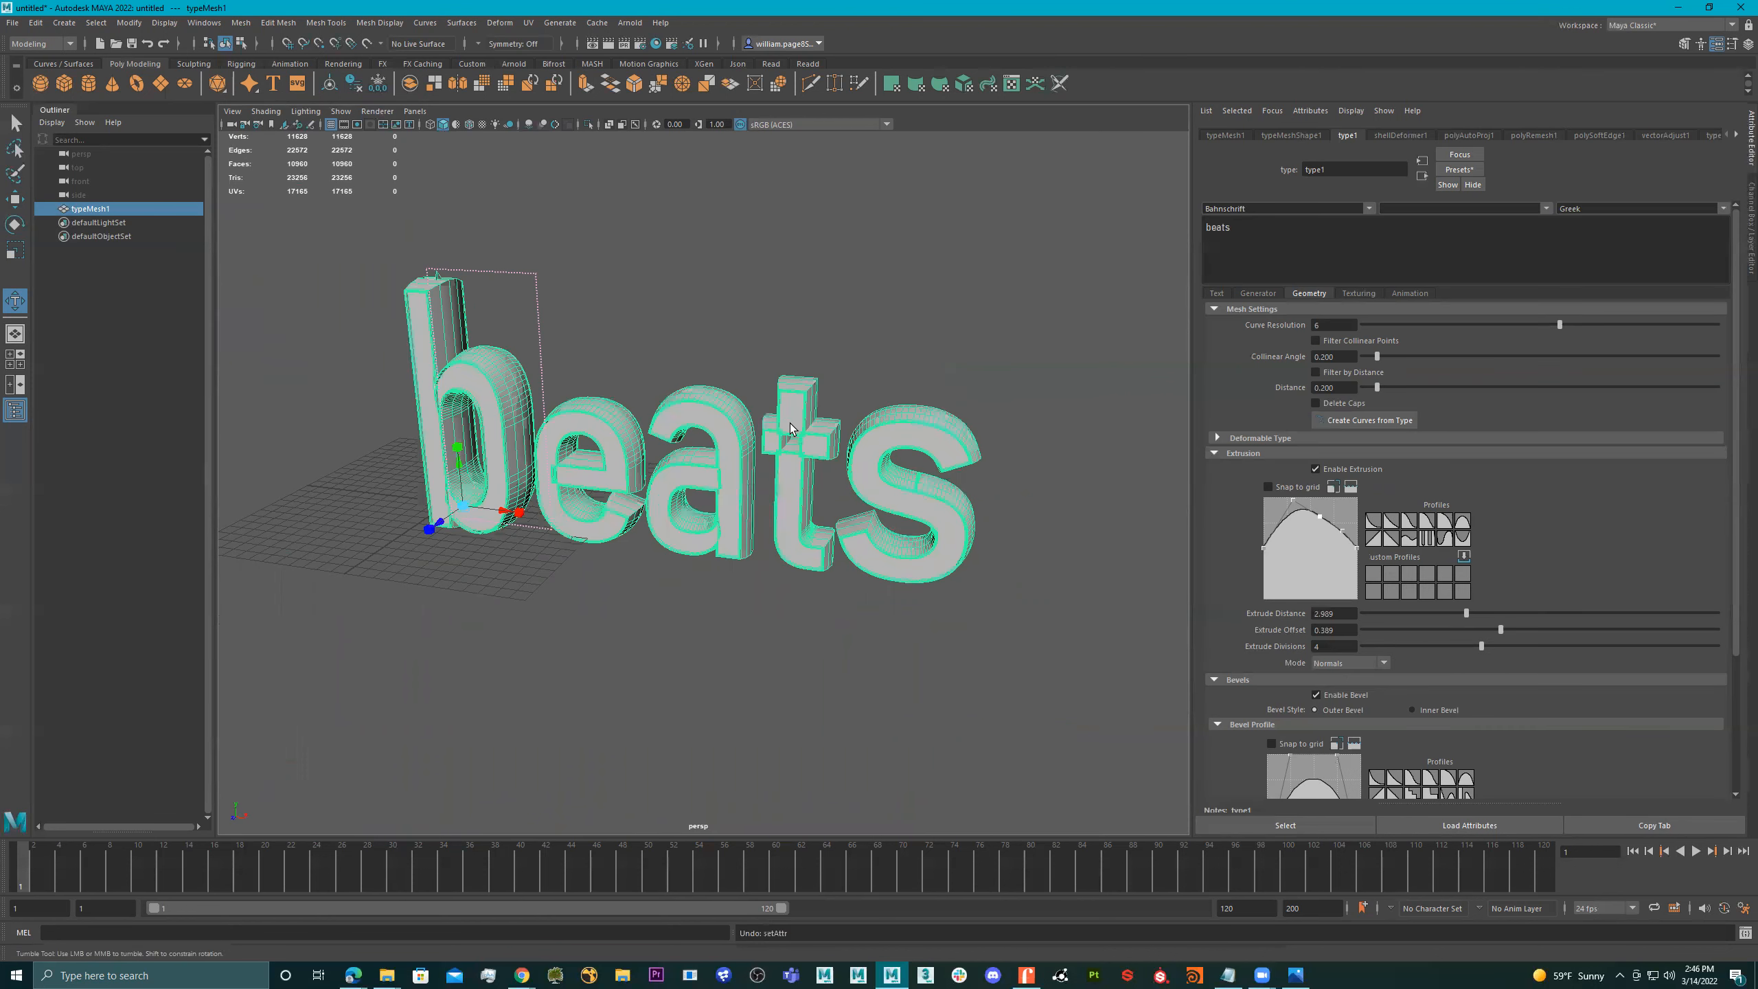
pyautogui.hotkey('ctrl', 'z')
pyautogui.hotkey('ctrl', 'z')
pyautogui.hotkey('ctrl', 'z')
pyautogui.hotkey('ctrl', 'z')
pyautogui.hotkey('ctrl', 'z')
pyautogui.hotkey('ctrl', 'z')
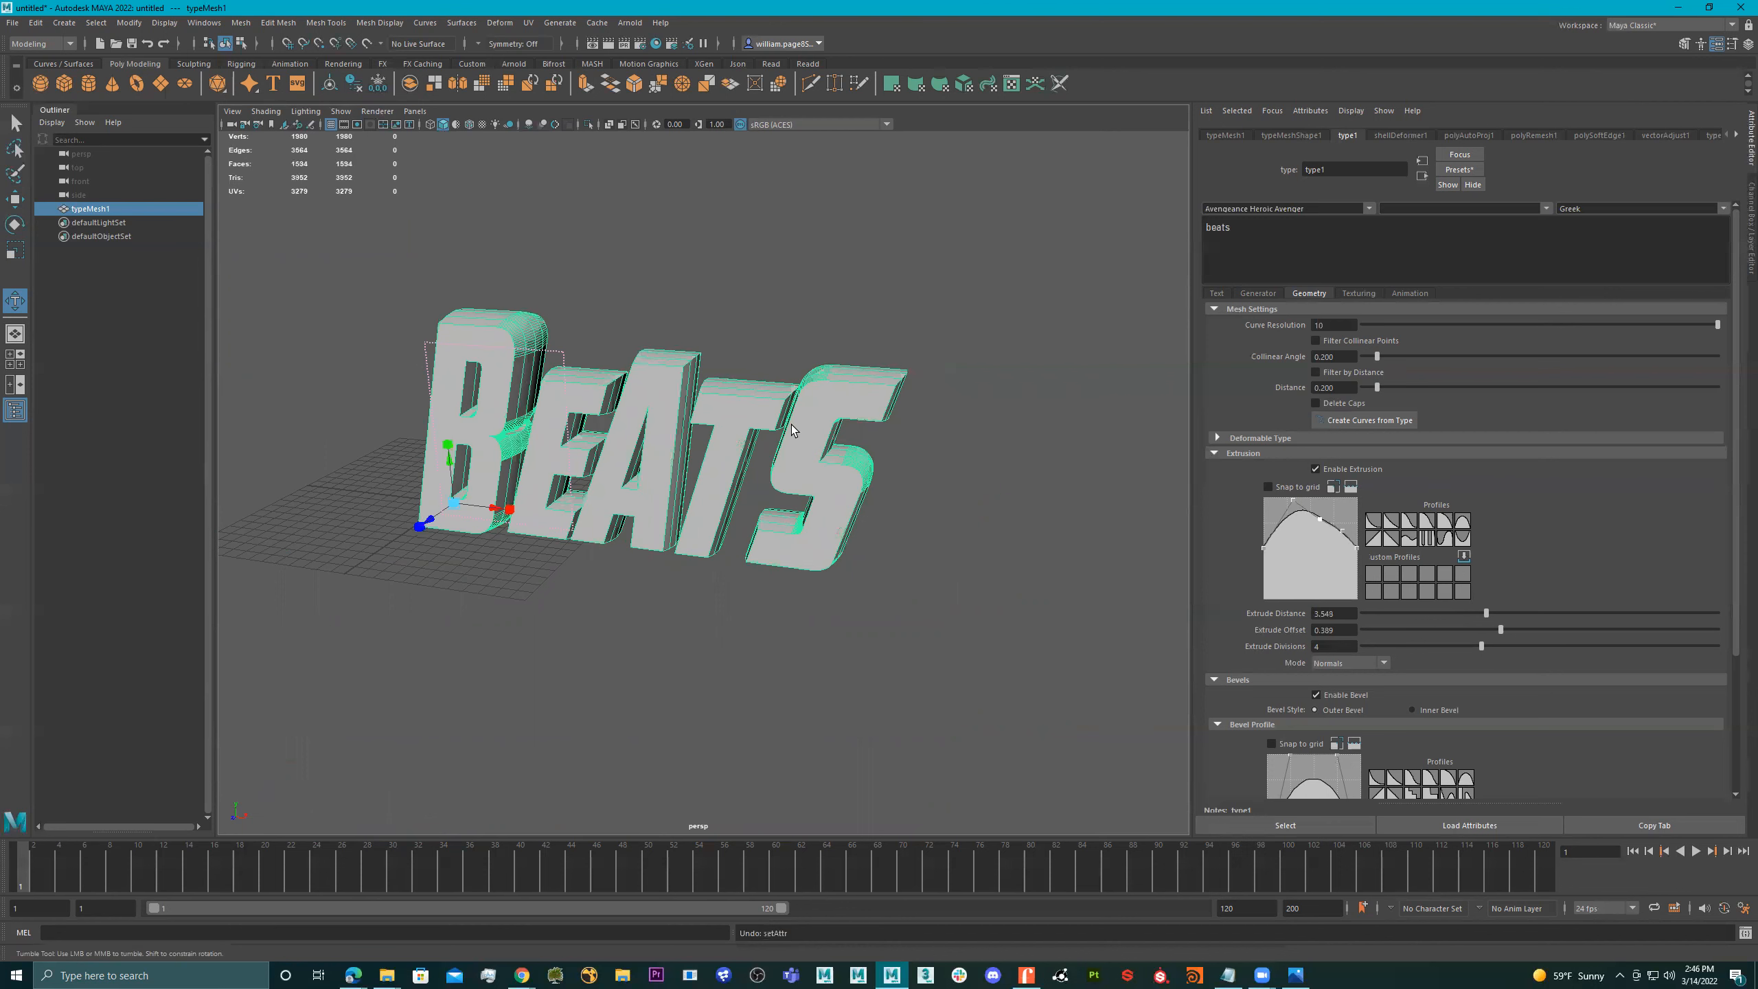
# Step: Set the extrude distance to 4.934 and check the deeper letters from another angle
pyautogui.keyDown('alt'); pyautogui.moveTo(638, 412); pyautogui.dragTo(722, 410); pyautogui.keyUp('alt')
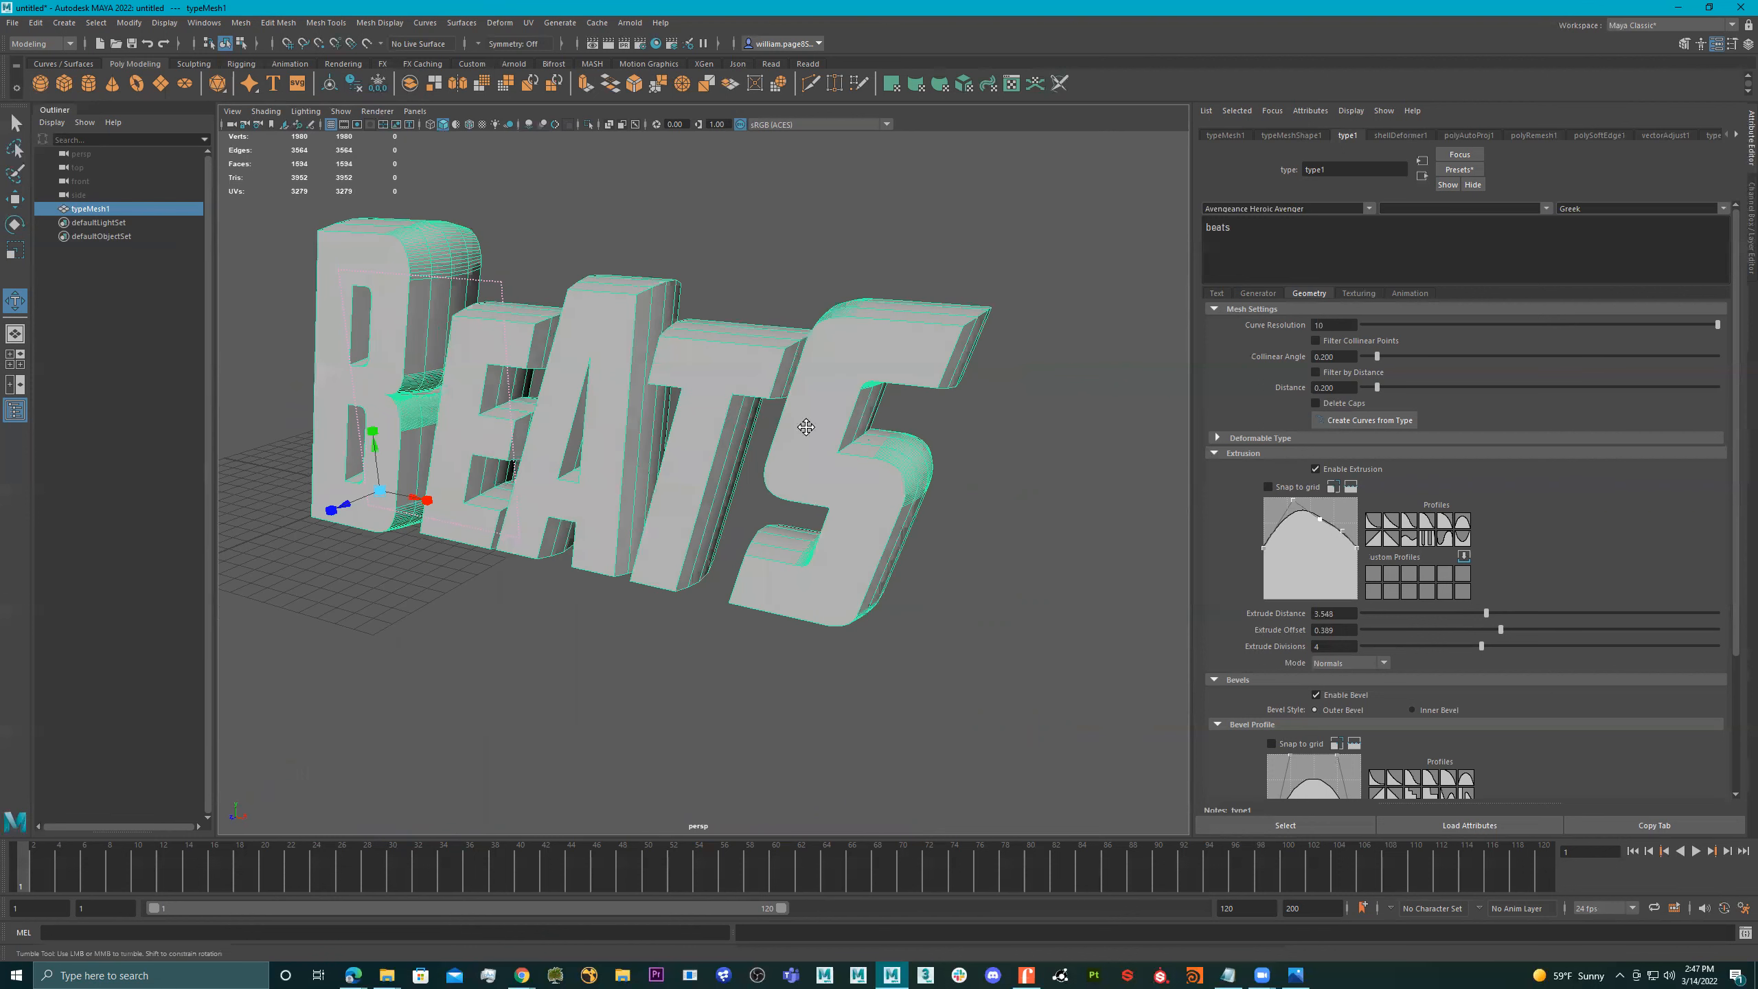
pyautogui.keyDown('alt'); pyautogui.moveTo(721, 411); pyautogui.dragTo(783, 428, button='middle'); pyautogui.keyUp('alt')
pyautogui.click(1287, 746)
pyautogui.scroll(-3, 1454, 734)
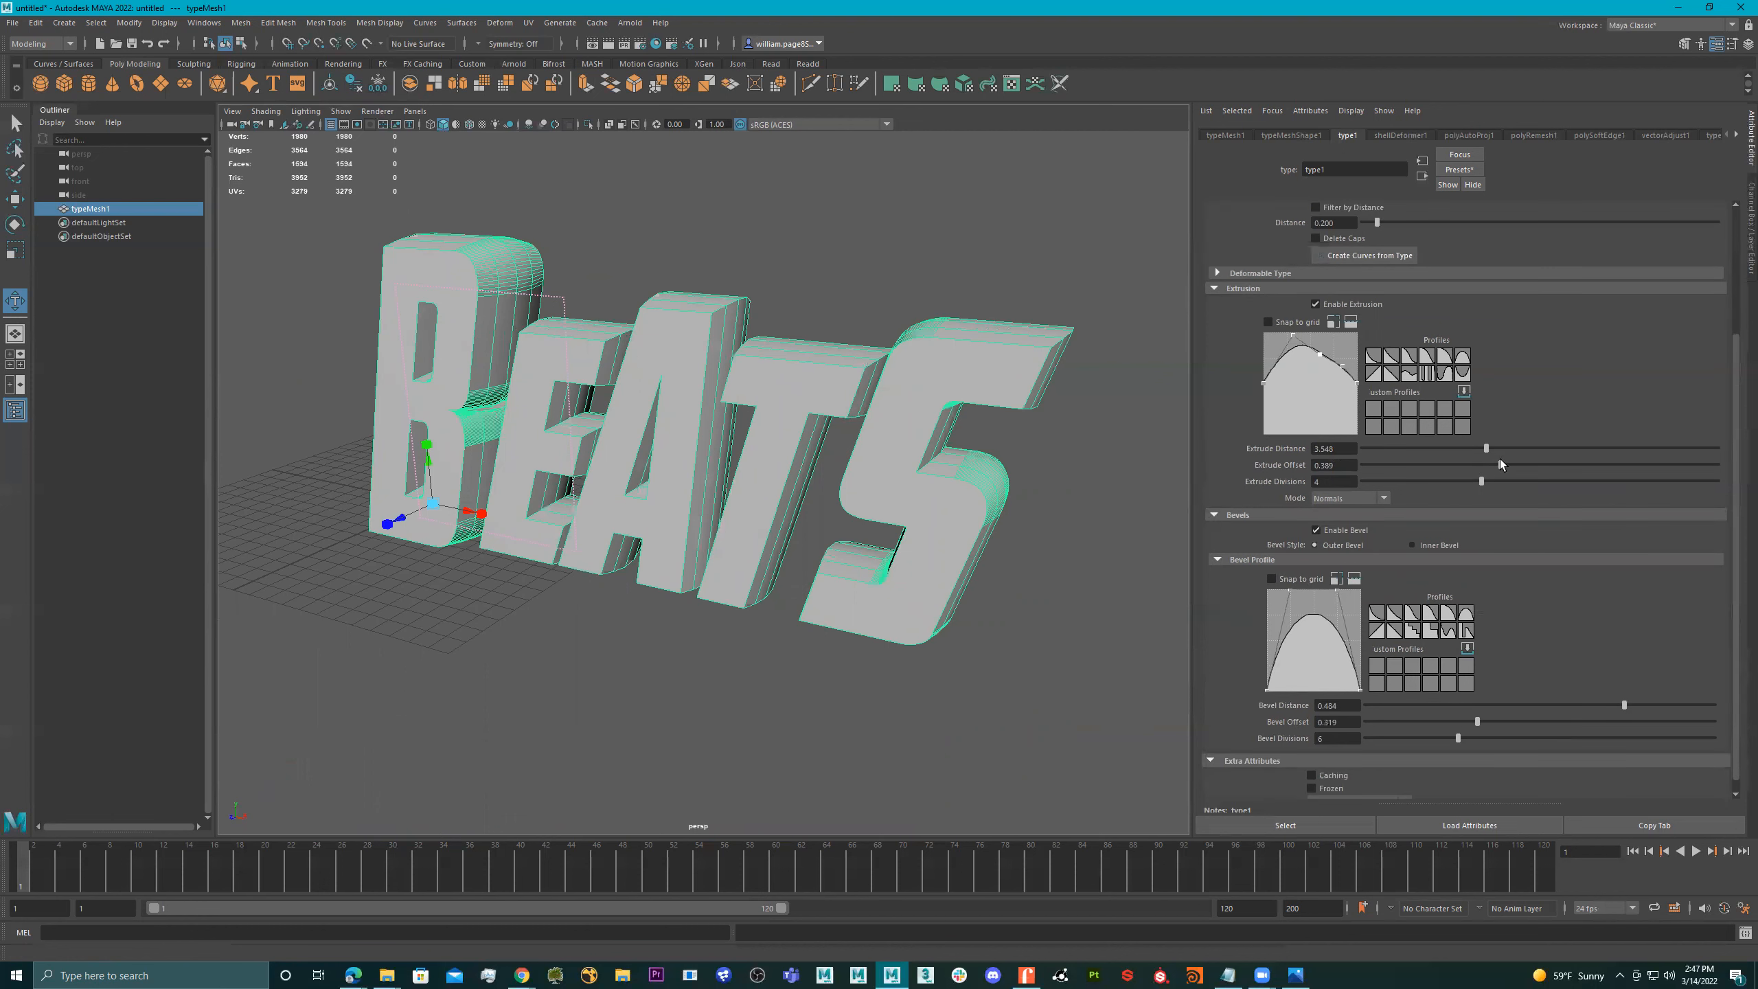
pyautogui.moveTo(1565, 456); pyautogui.dragTo(1536, 460)
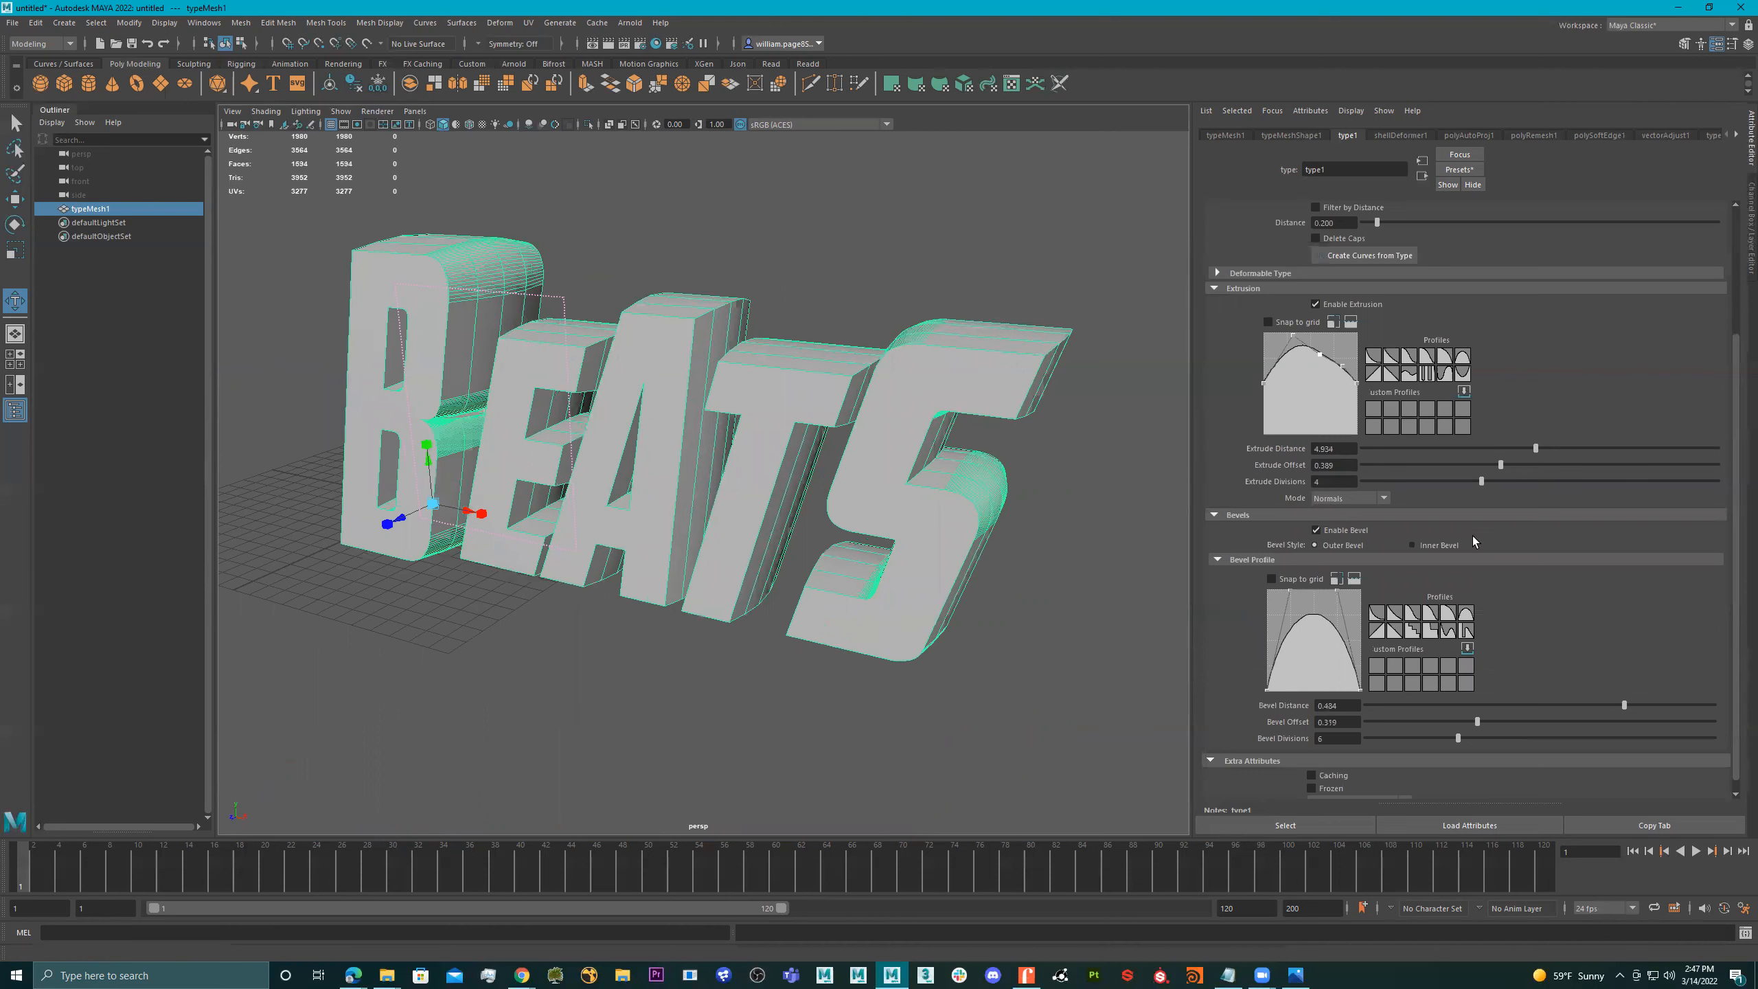
pyautogui.scroll(3, 1501, 640)
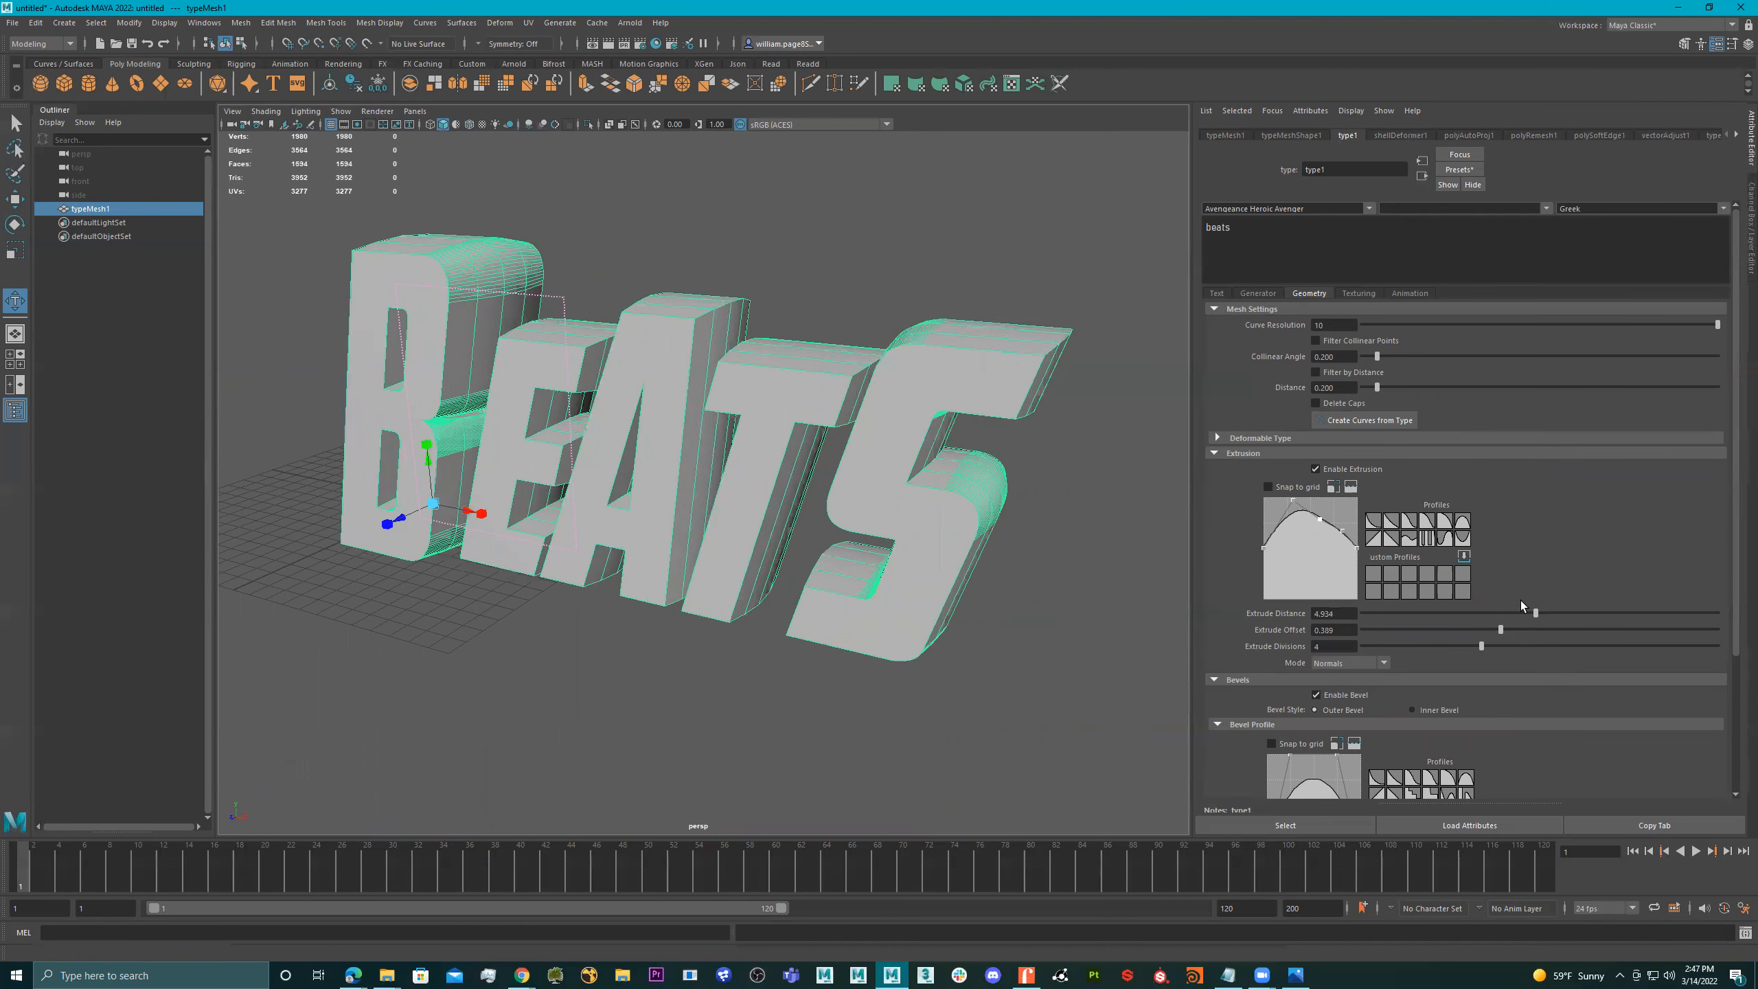
pyautogui.keyDown('alt'); pyautogui.moveTo(899, 459); pyautogui.dragTo(1211, 360); pyautogui.keyUp('alt')
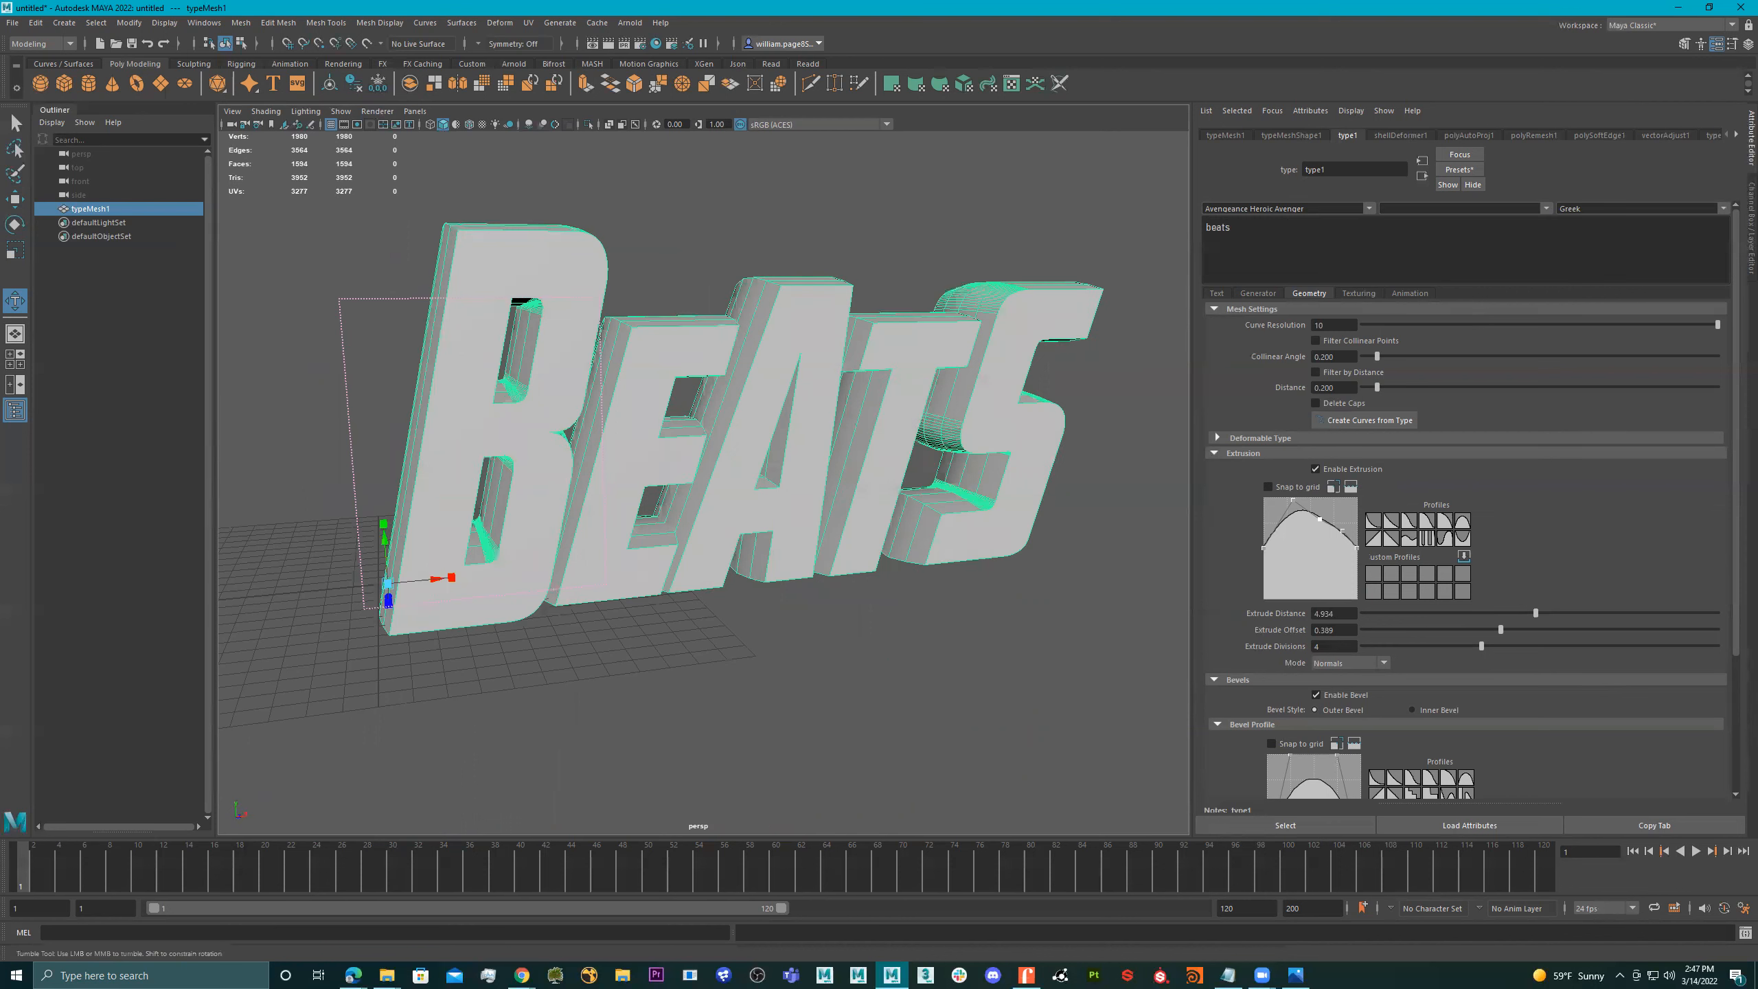